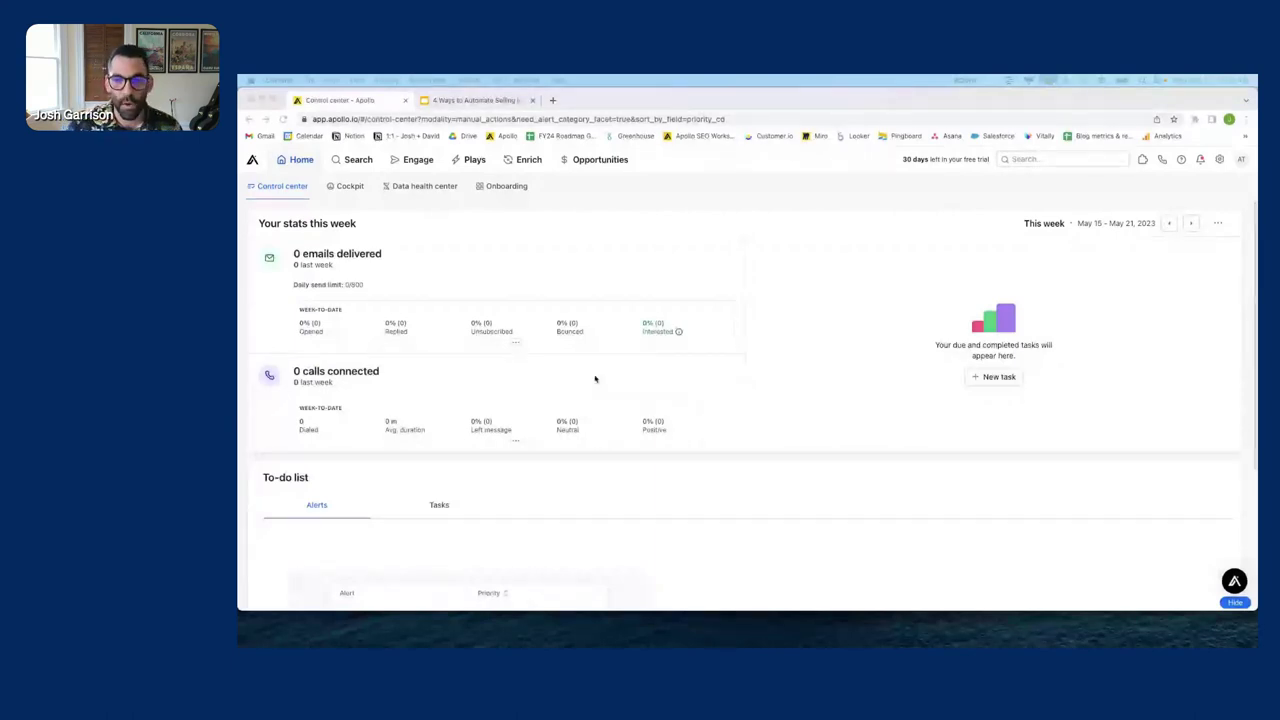
- Show the slide "#1: Reach out to inbound leads automatically" in the Google Slides deck, and return to Apollo
{"action": "left_click", "coordinate": [663, 380]}
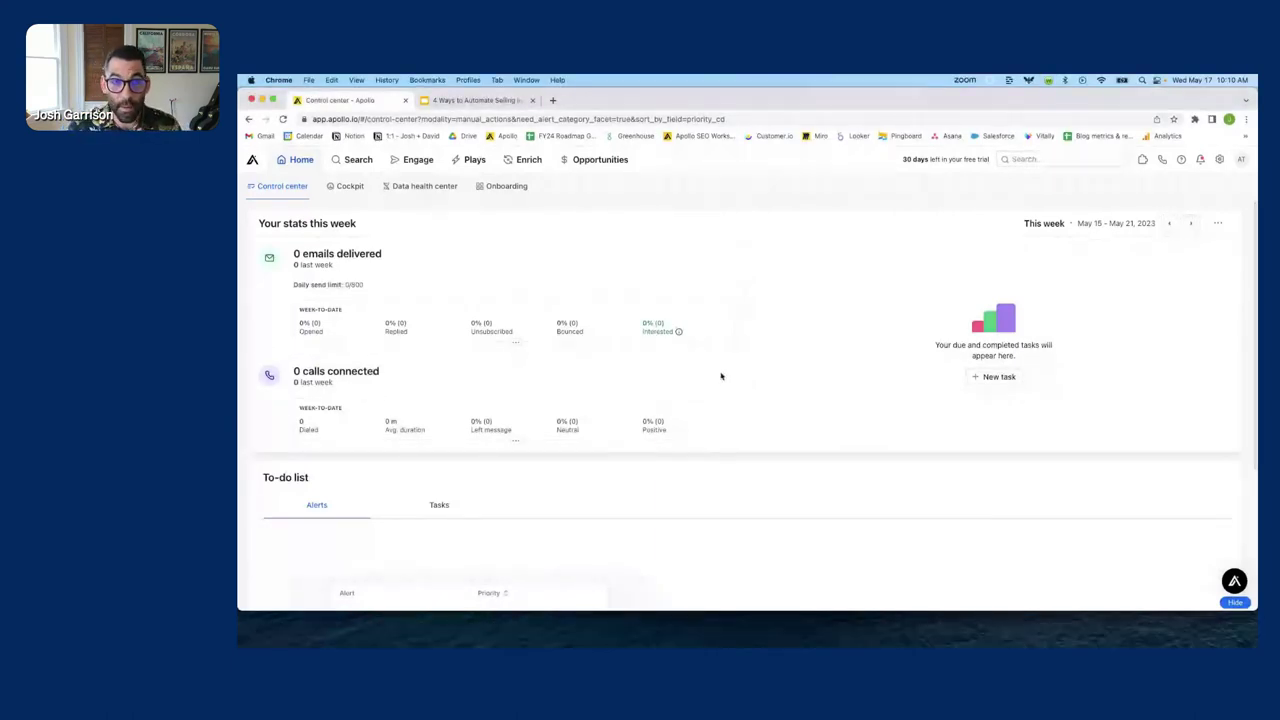
{"action": "left_click", "coordinate": [479, 103]}
{"action": "scroll", "coordinate": [310, 440], "scroll_direction": "up", "scroll_amount": 10}
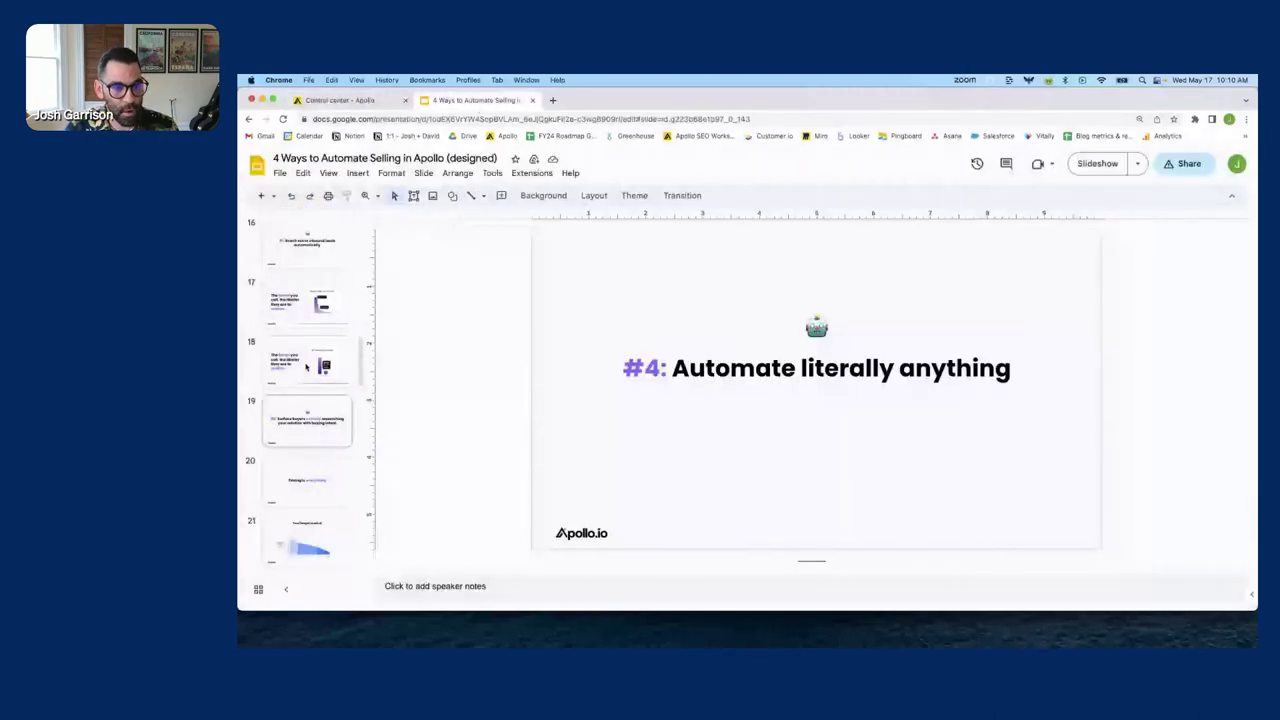
{"action": "left_click", "coordinate": [307, 245]}
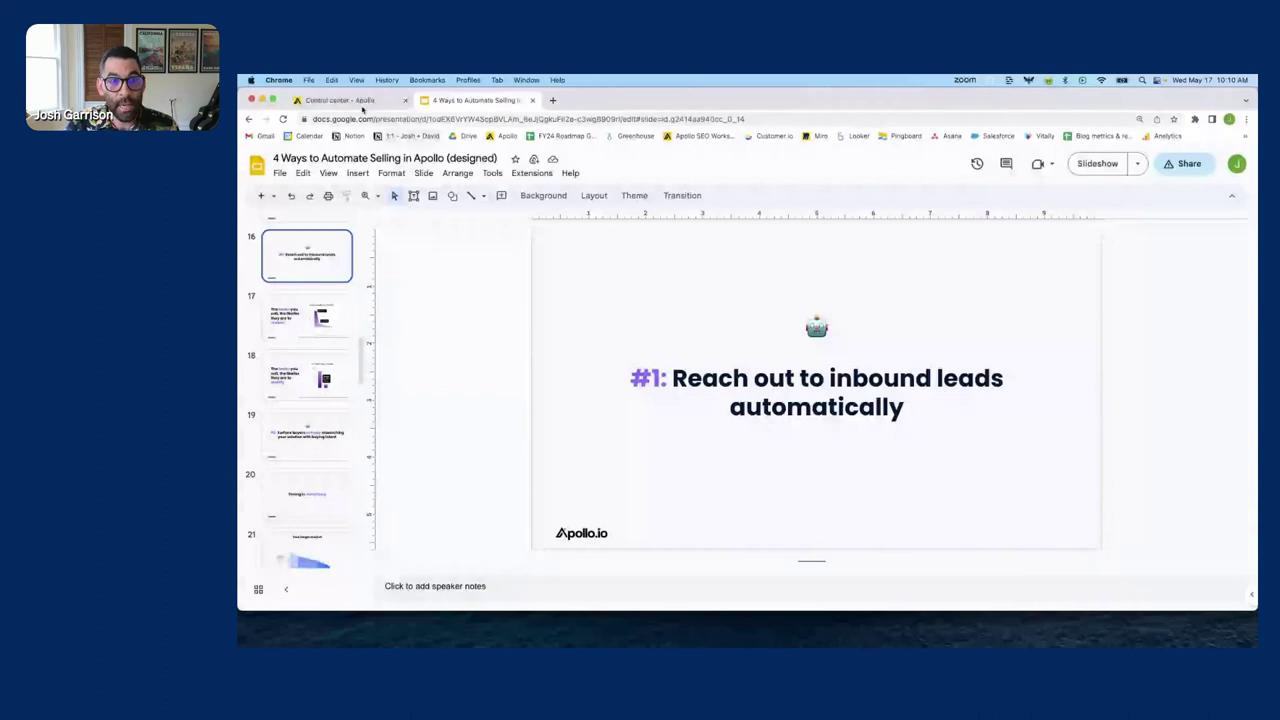
{"action": "key", "text": "ctrl+shift+Tab"}
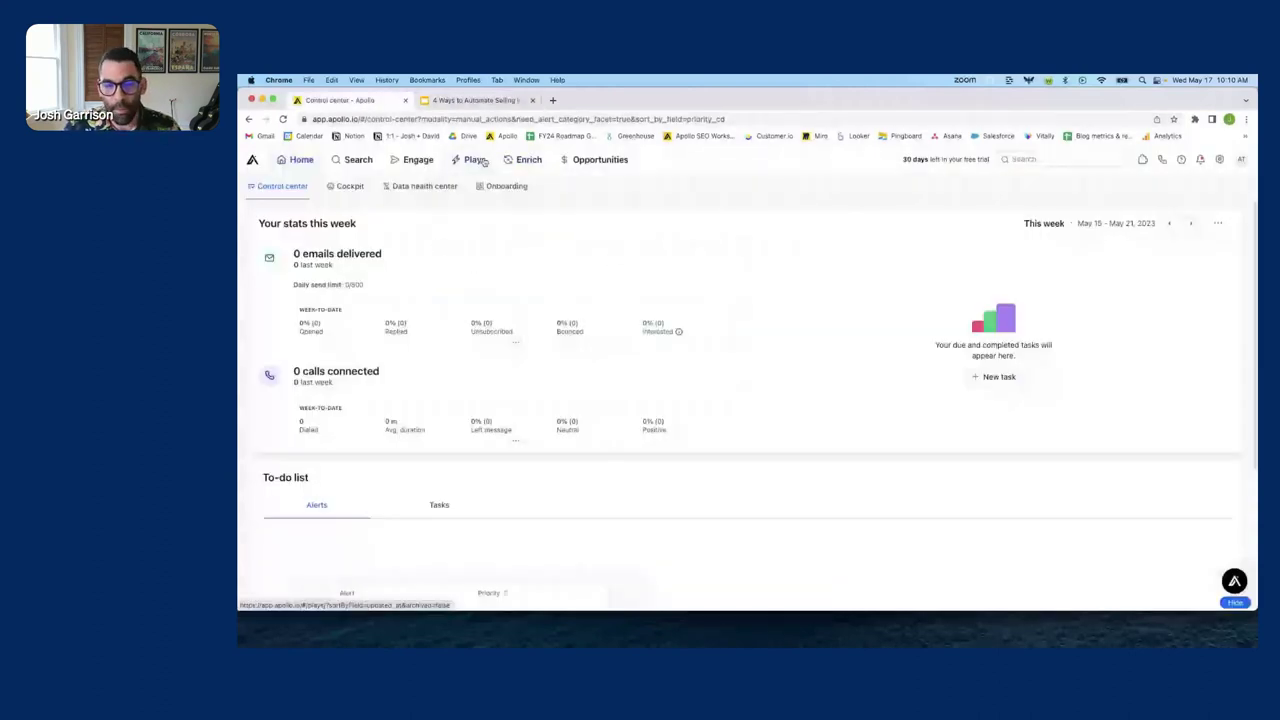
- Open the Integrations page in the Apollo settings
{"action": "mouse_move", "coordinate": [538, 421]}
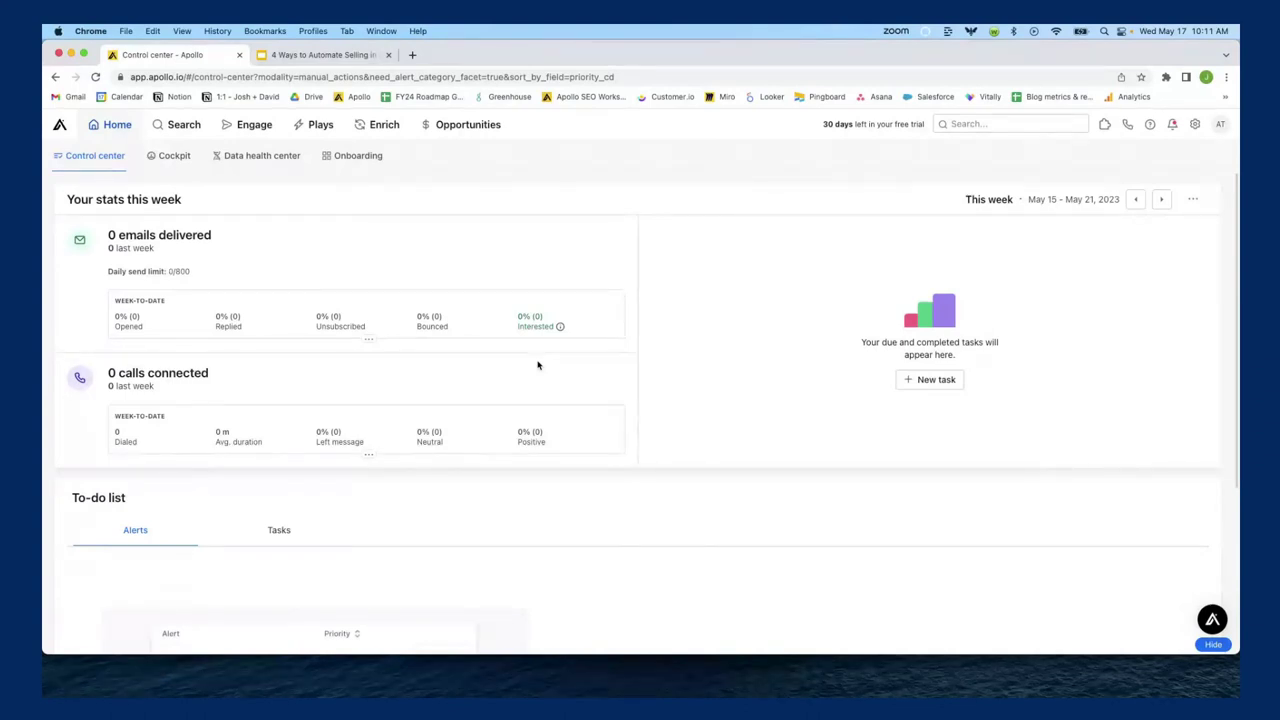
{"action": "left_click", "coordinate": [1195, 127]}
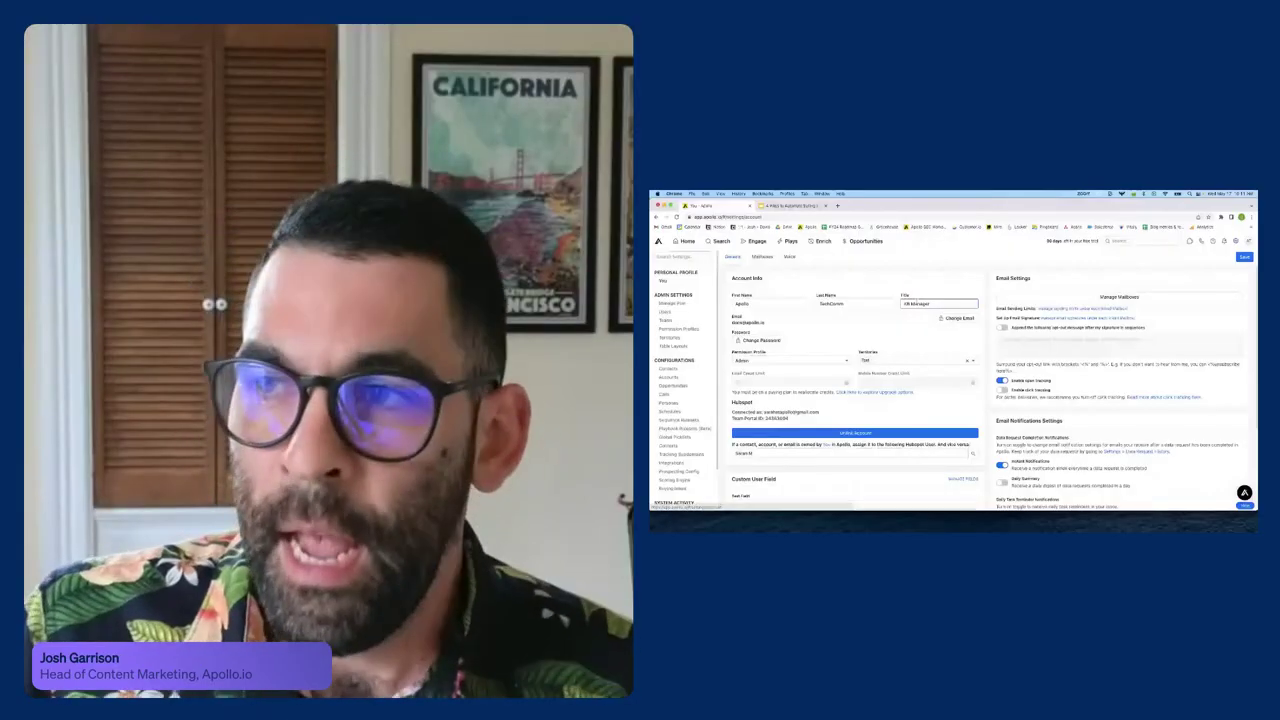
{"action": "left_click", "coordinate": [1244, 256]}
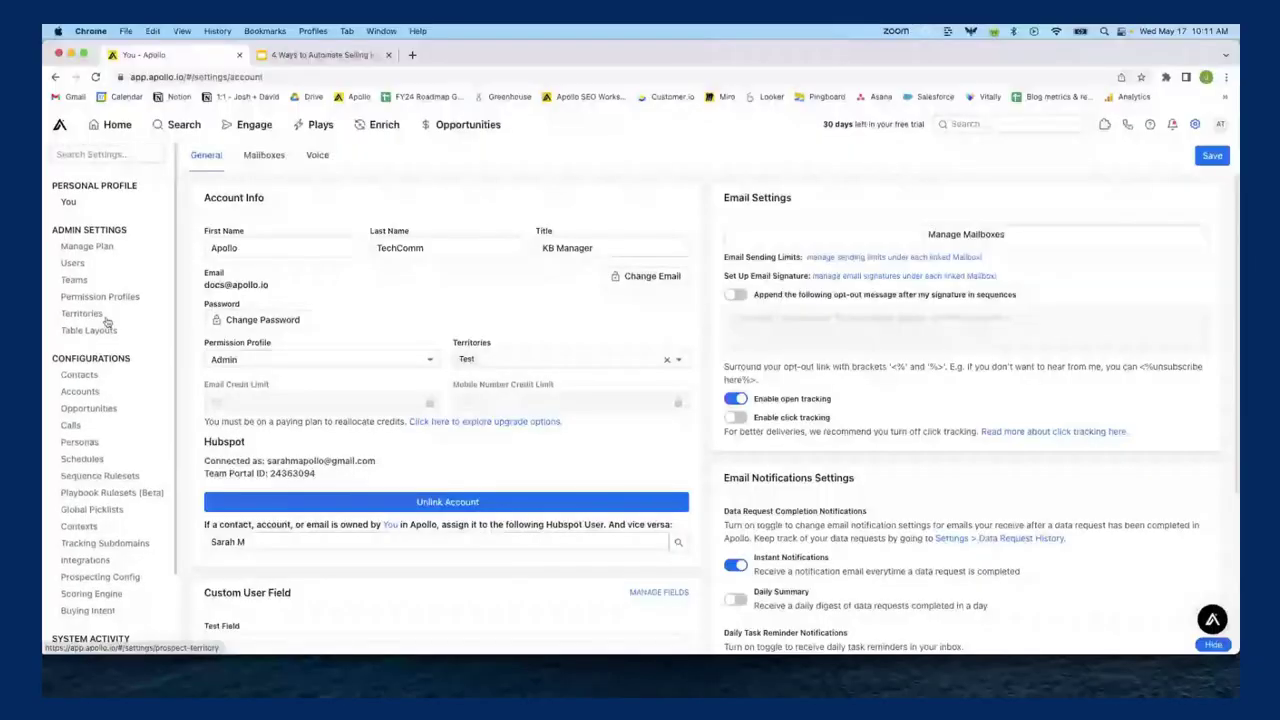
{"action": "scroll", "coordinate": [110, 380], "scroll_direction": "down", "scroll_amount": 1}
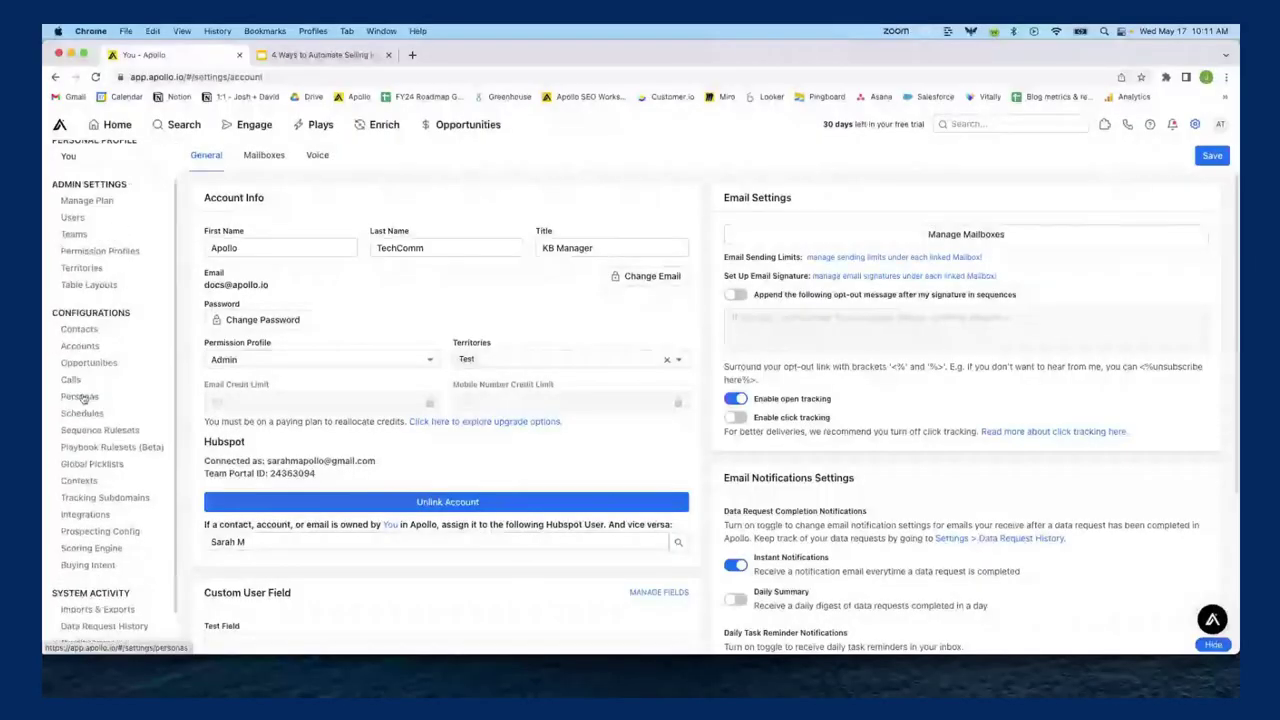
{"action": "left_click", "coordinate": [85, 514]}
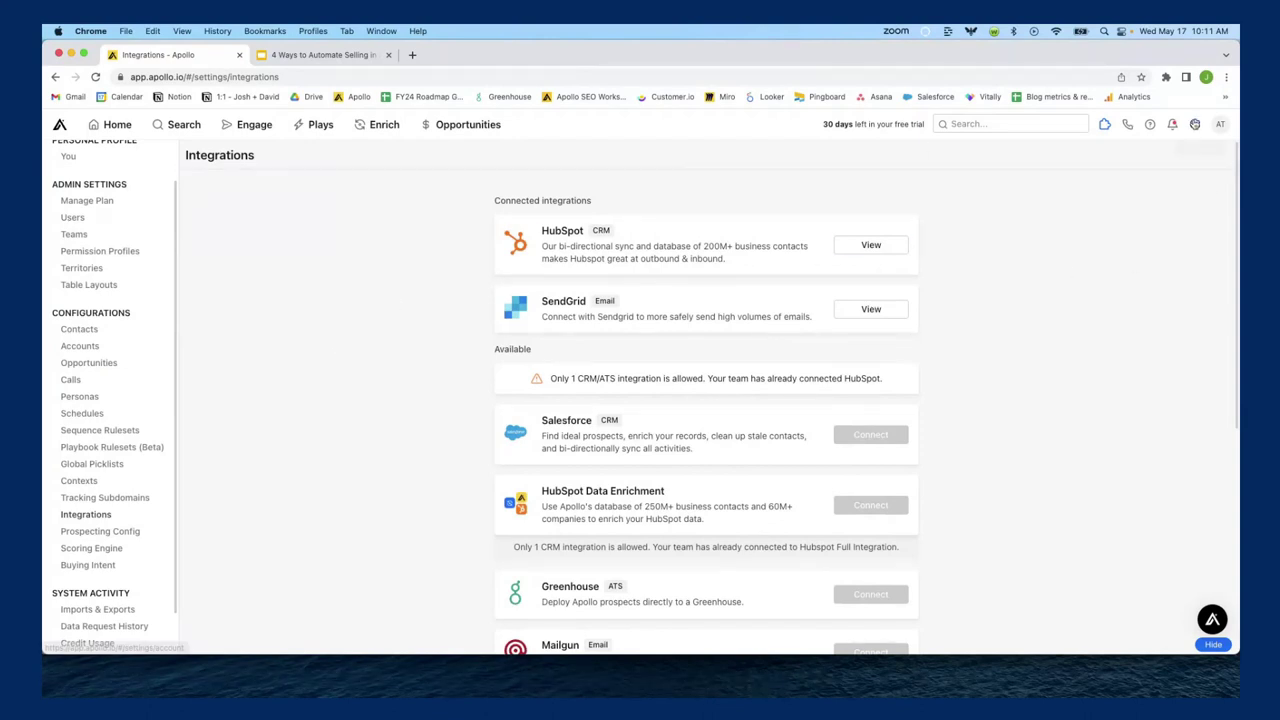
- Review the connected and available integrations, and open the settings of the connected HubSpot integration
{"action": "scroll", "coordinate": [105, 400], "scroll_direction": "down", "scroll_amount": 1}
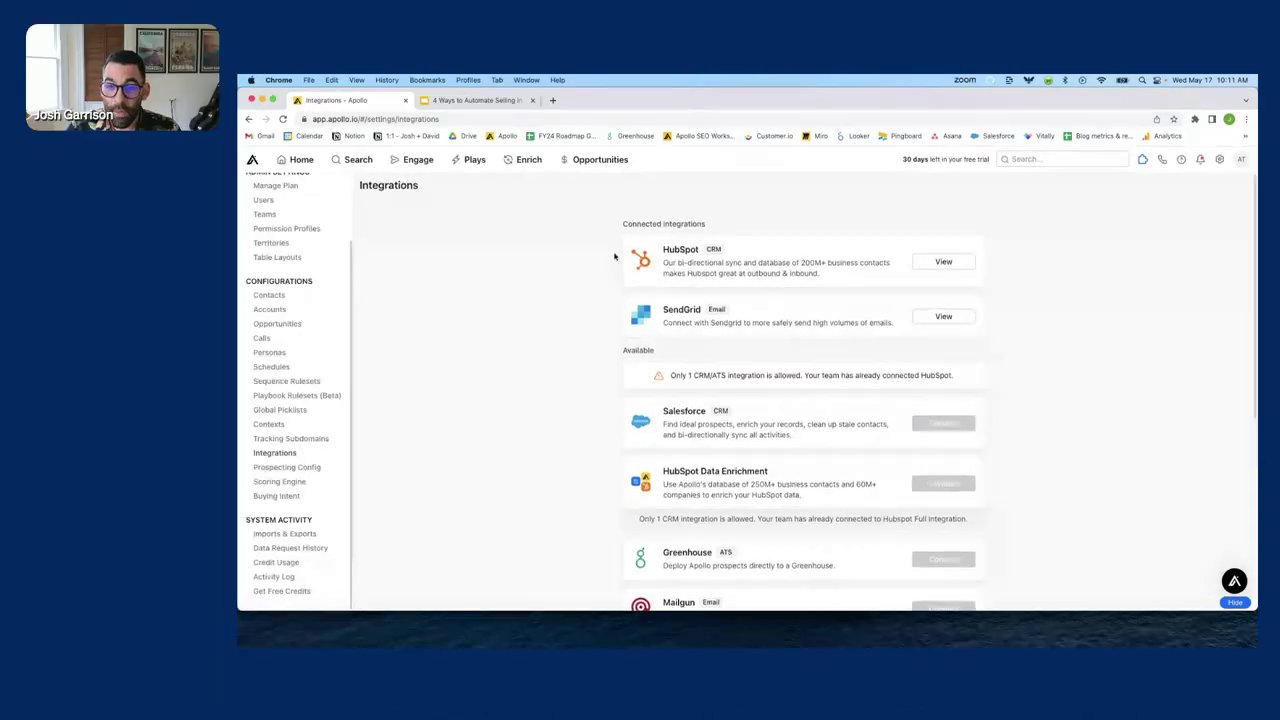
{"action": "scroll", "coordinate": [707, 173], "scroll_direction": "down", "scroll_amount": 1}
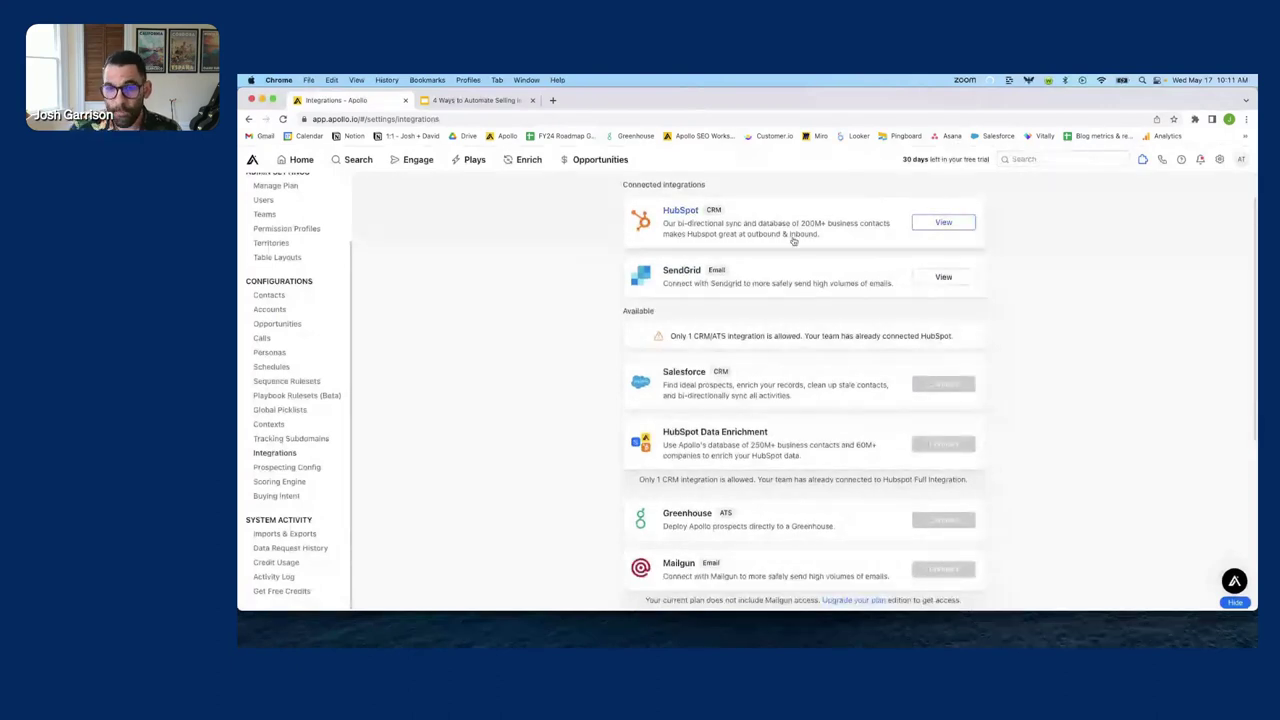
{"action": "scroll", "coordinate": [747, 337], "scroll_direction": "down", "scroll_amount": 1}
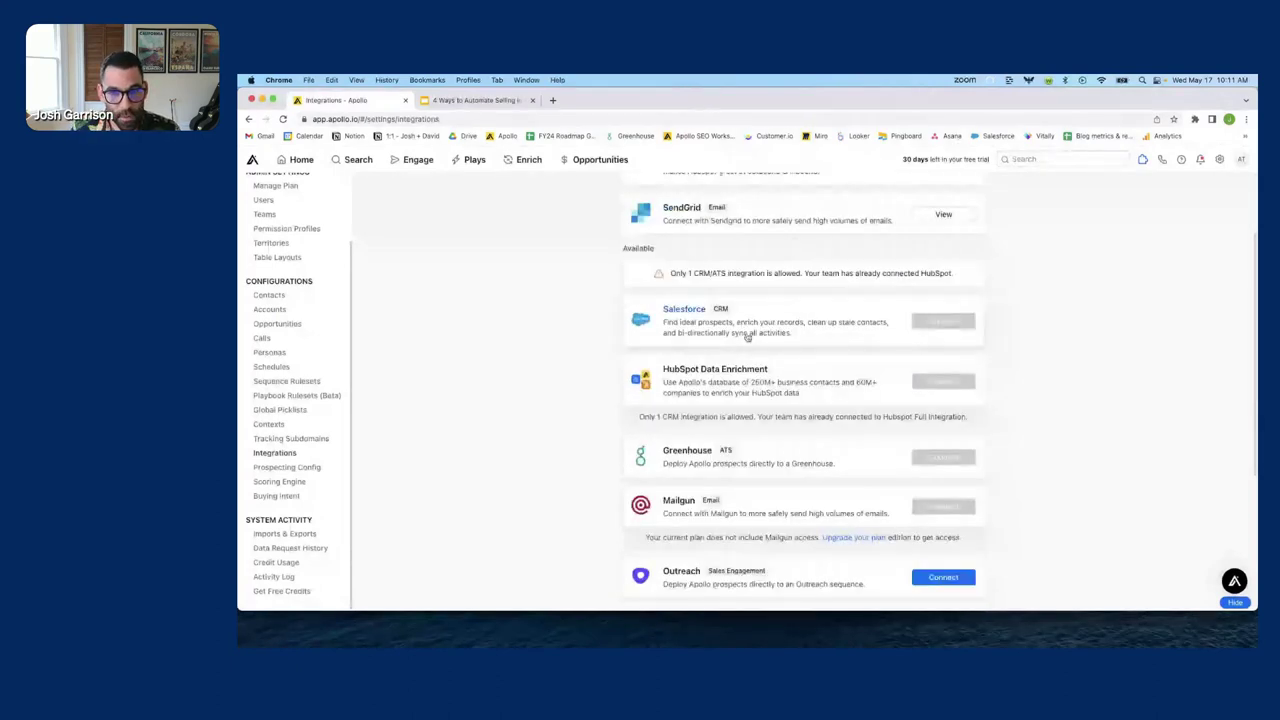
{"action": "scroll", "coordinate": [747, 337], "scroll_direction": "down", "scroll_amount": 1}
{"action": "scroll", "coordinate": [679, 343], "scroll_direction": "down", "scroll_amount": 1}
{"action": "scroll", "coordinate": [679, 343], "scroll_direction": "down", "scroll_amount": 1}
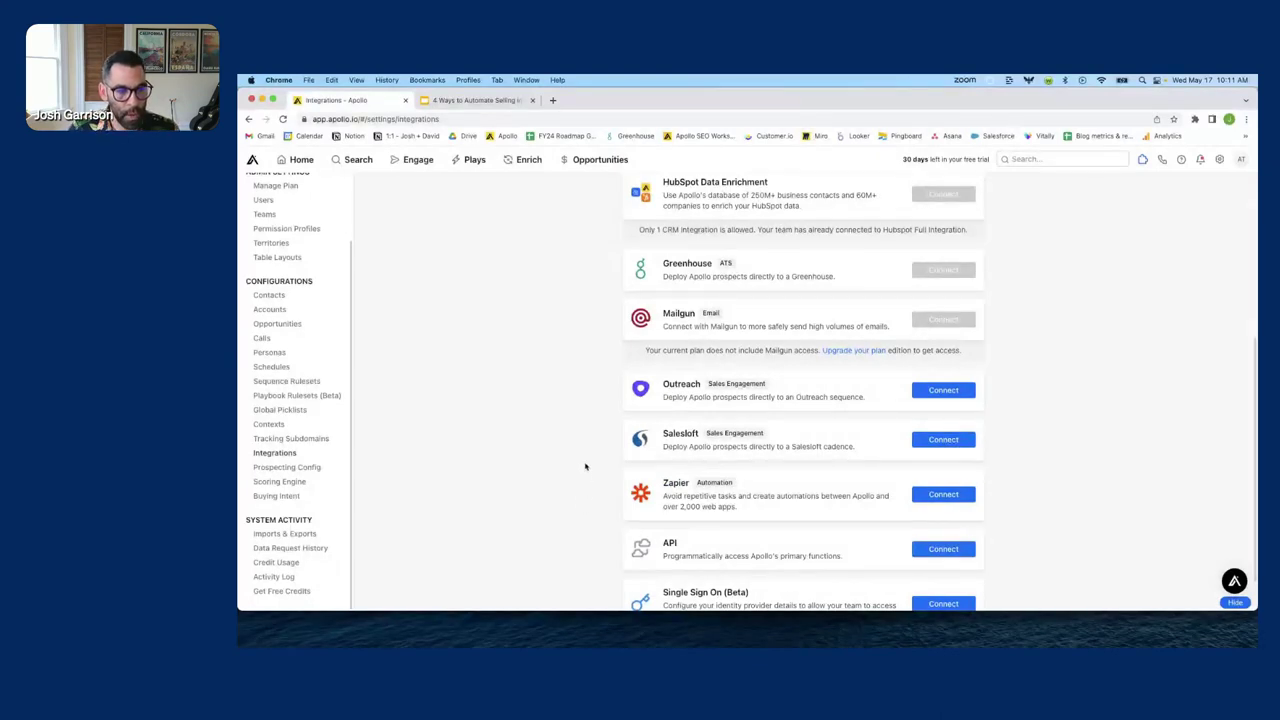
{"action": "scroll", "coordinate": [586, 466], "scroll_direction": "up", "scroll_amount": 5}
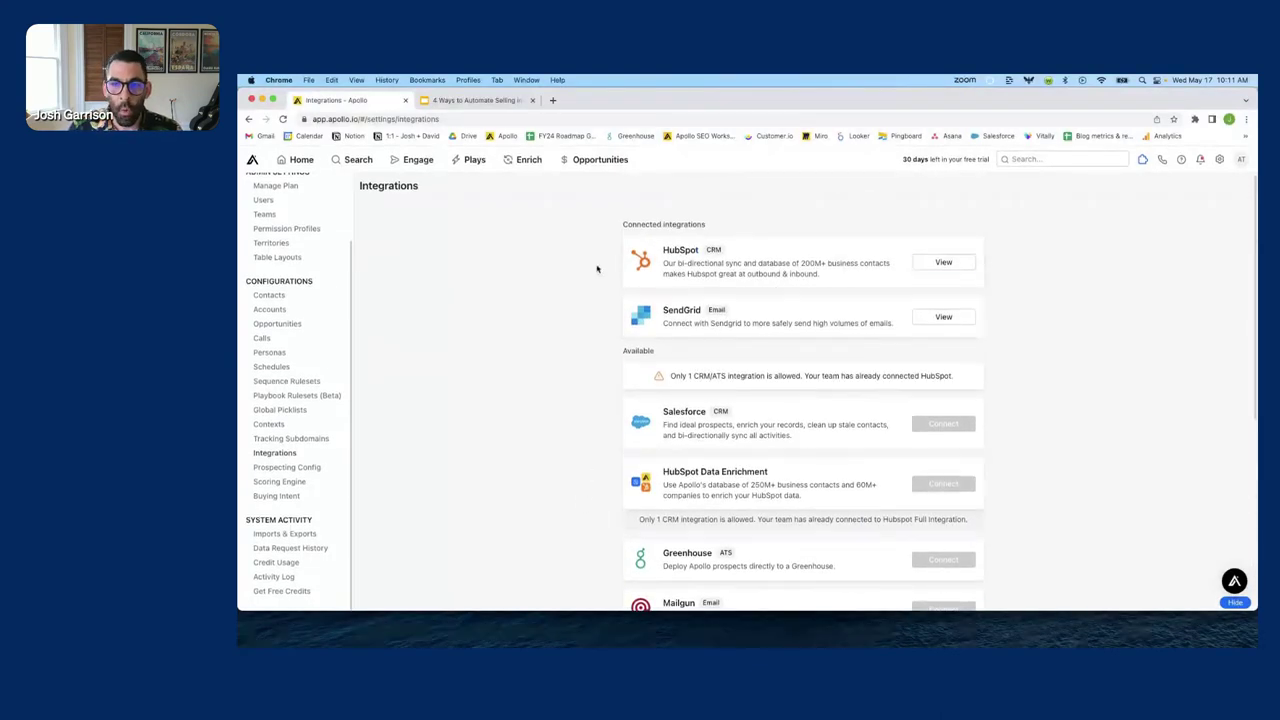
{"action": "left_click", "coordinate": [943, 262]}
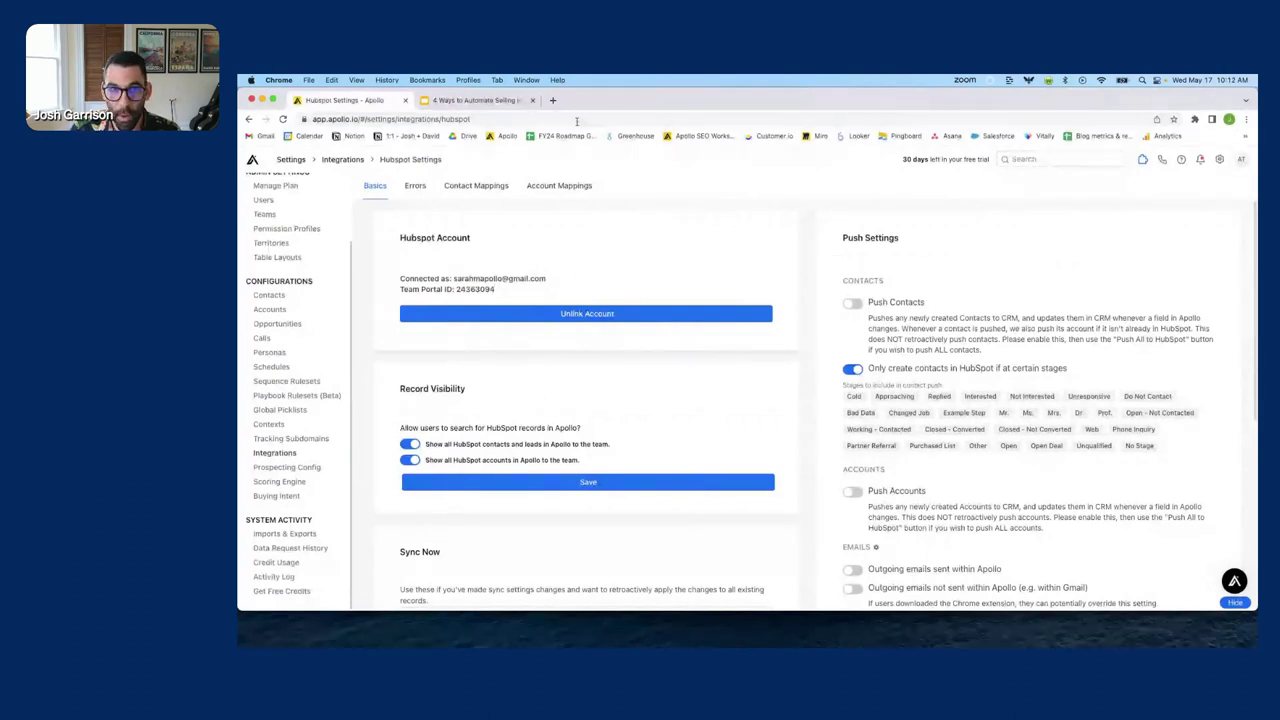
- Open the Apollo knowledge base in a new browser tab and search its articles for "CRM"
{"action": "left_click", "coordinate": [552, 100]}
{"action": "type", "text": "kno"}
{"action": "key", "text": "Return"}
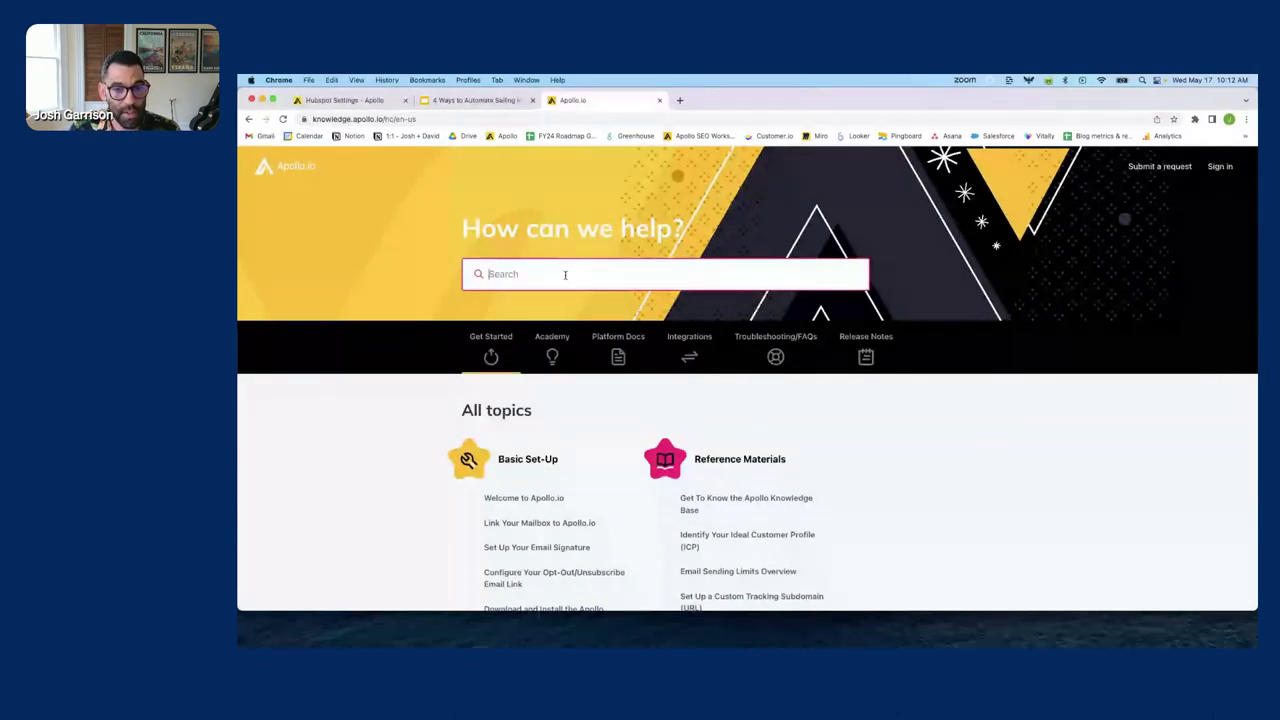
{"action": "left_click", "coordinate": [645, 272]}
{"action": "type", "text": "CRM"}
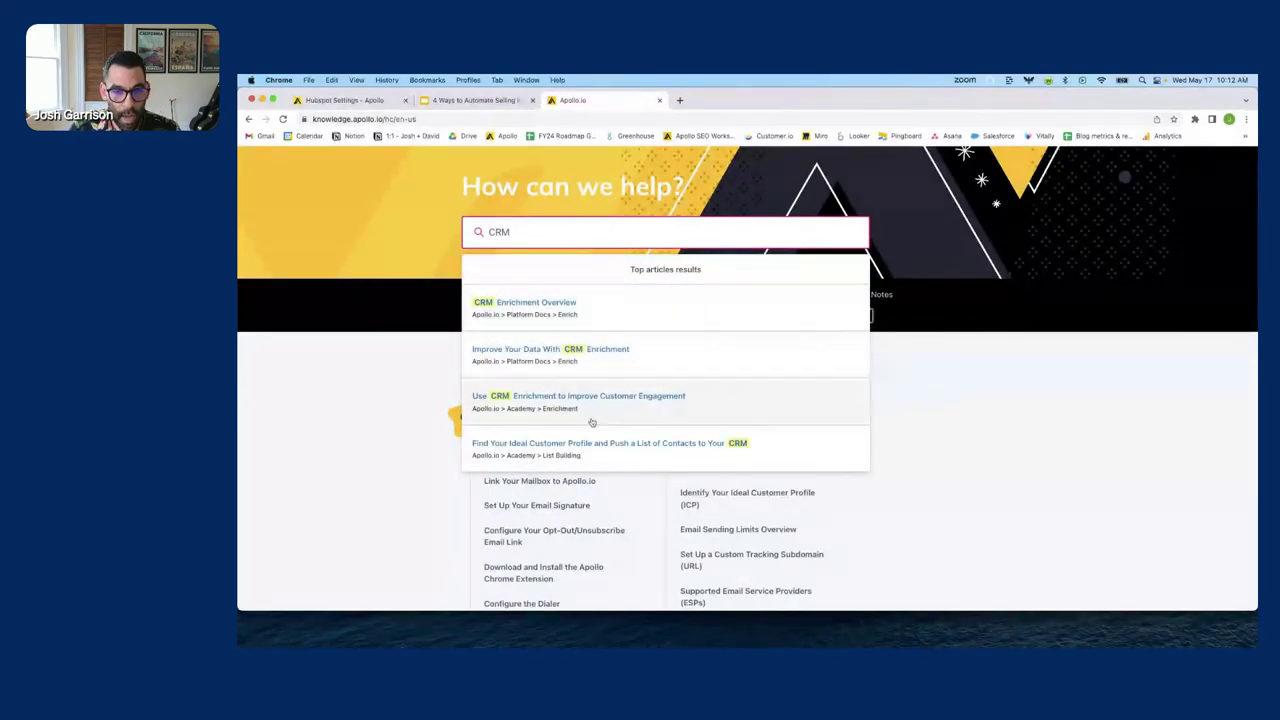
{"action": "scroll", "coordinate": [615, 425], "scroll_direction": "down", "scroll_amount": 2}
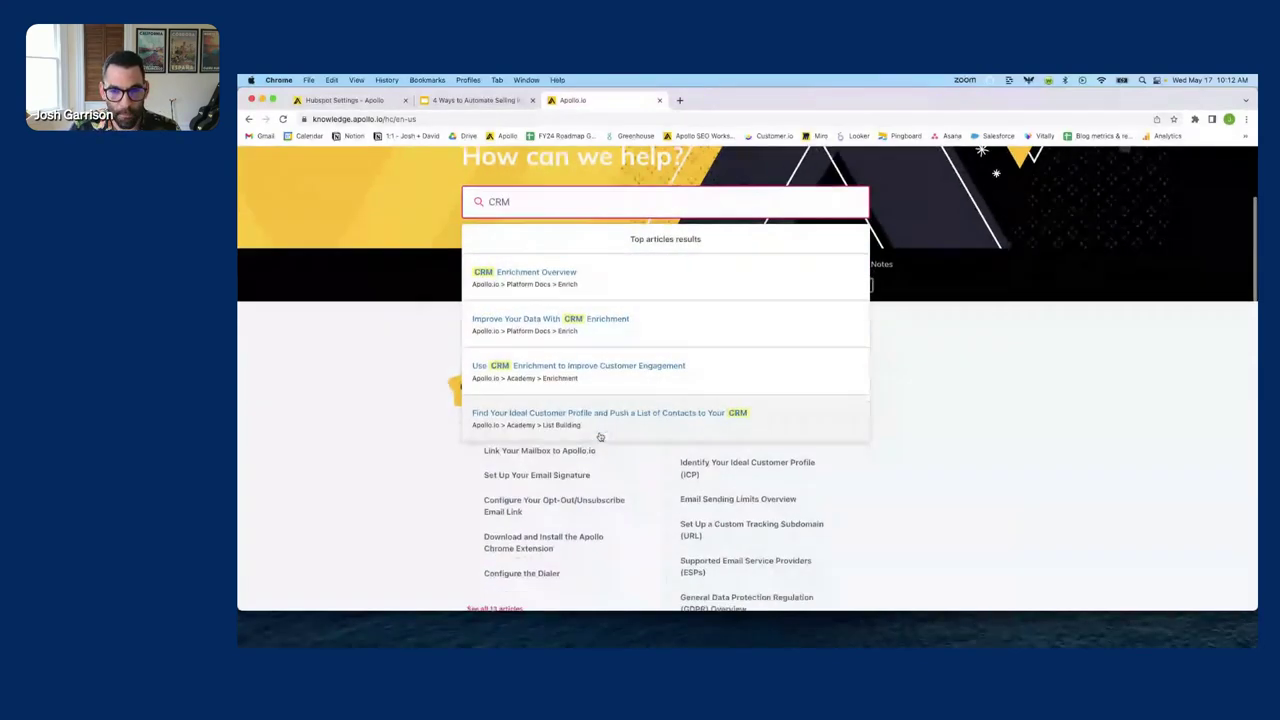
{"action": "left_click", "coordinate": [460, 102]}
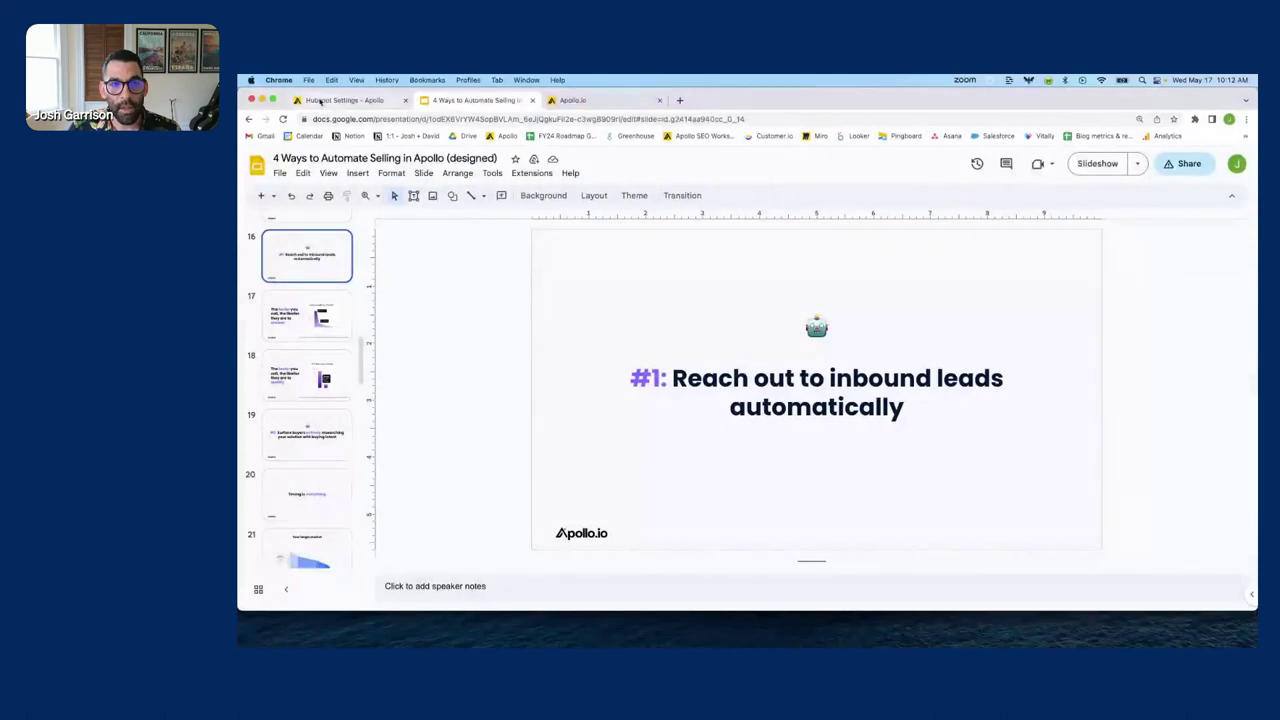
- Return to the HubSpot settings and show the custom fields of the contact mappings
{"action": "left_click", "coordinate": [340, 100]}
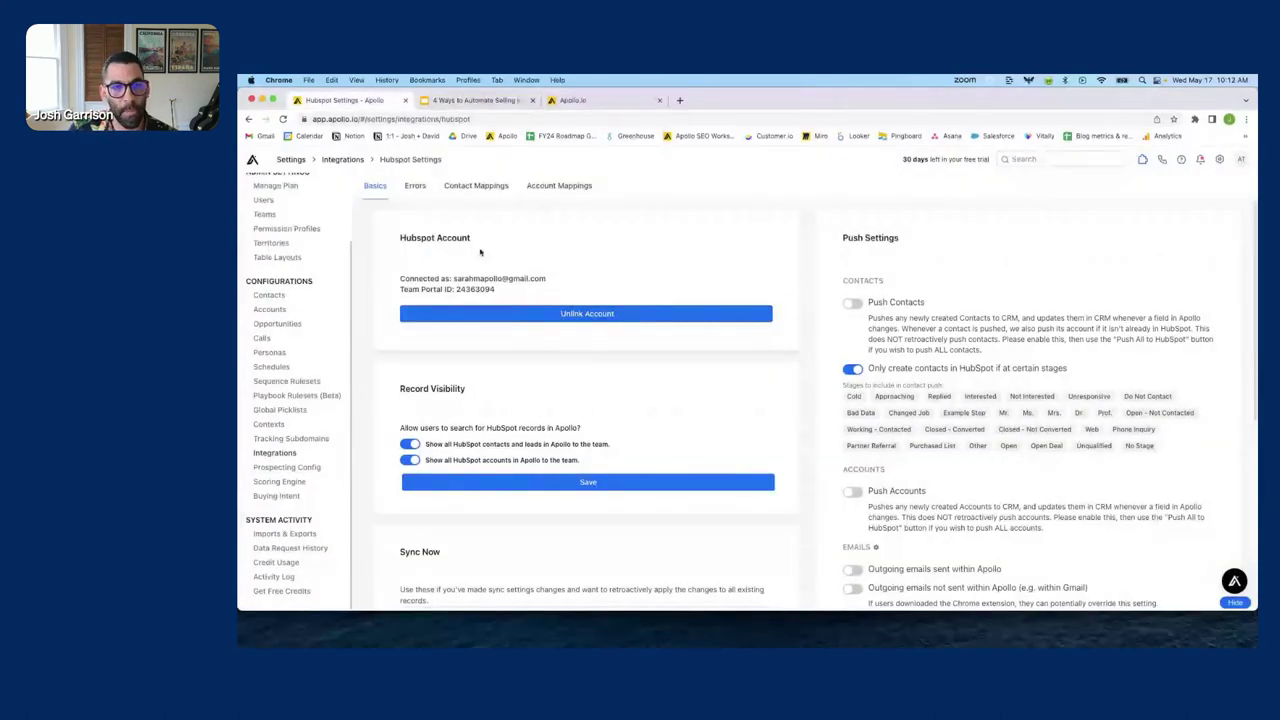
{"action": "left_click", "coordinate": [474, 187]}
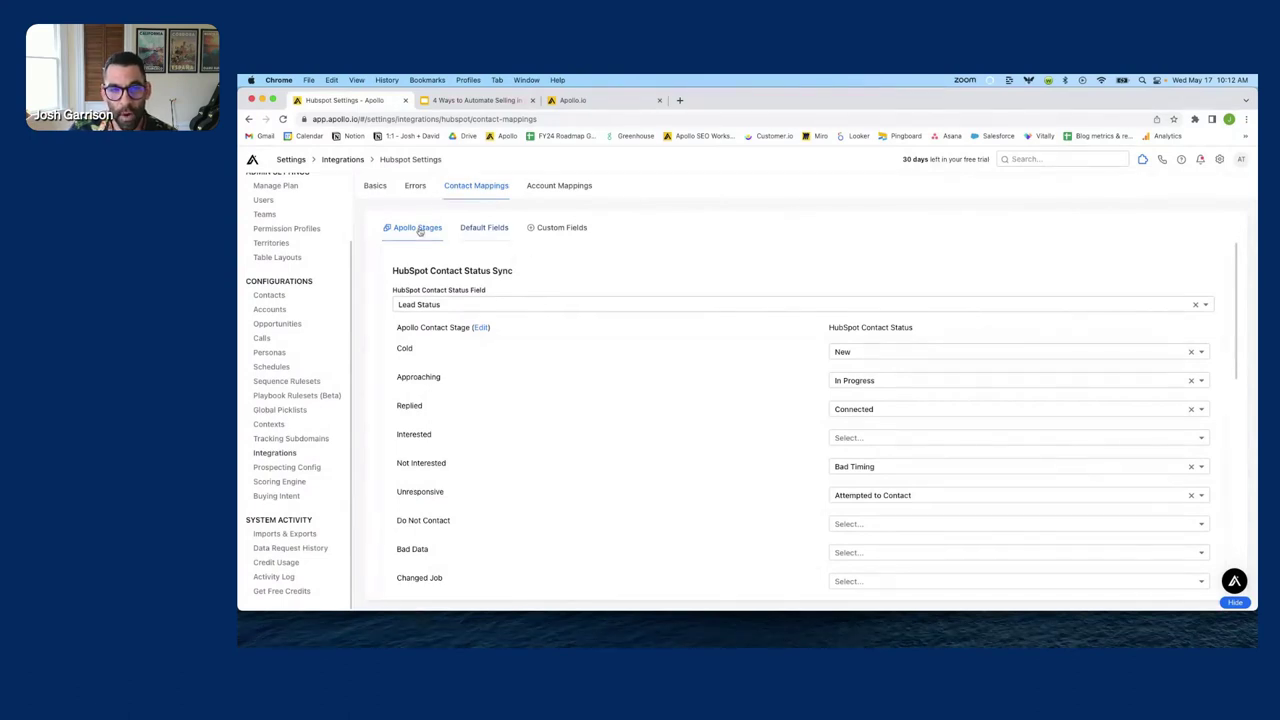
{"action": "left_click", "coordinate": [561, 228]}
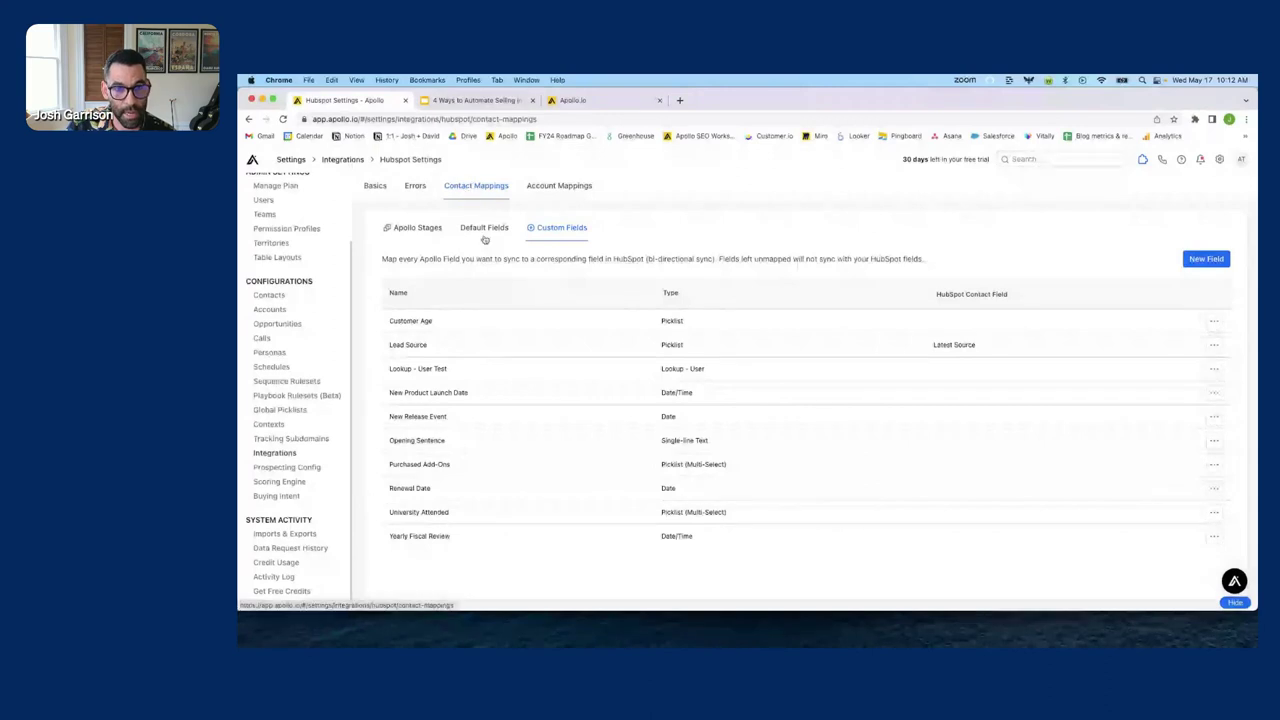
- Start a new custom contact field named "Lead Source" with the type Picklist
{"action": "left_click", "coordinate": [1206, 258]}
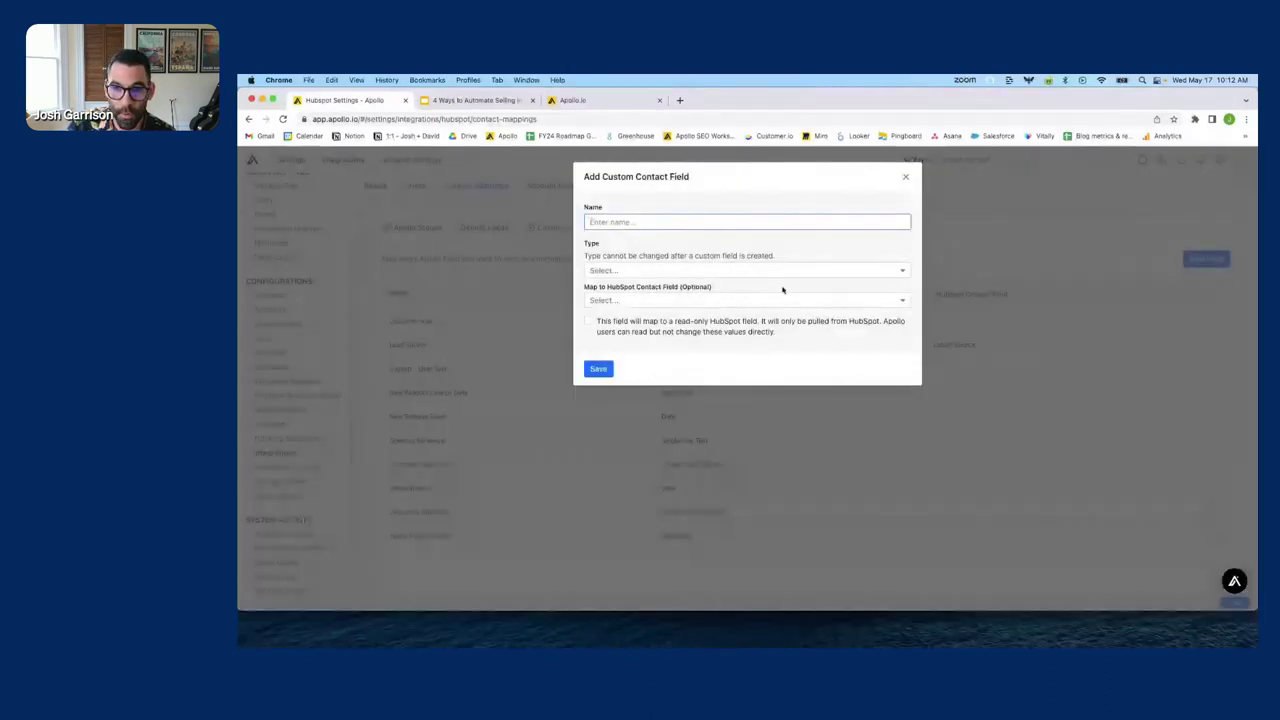
{"action": "type", "text": "Lead So"}
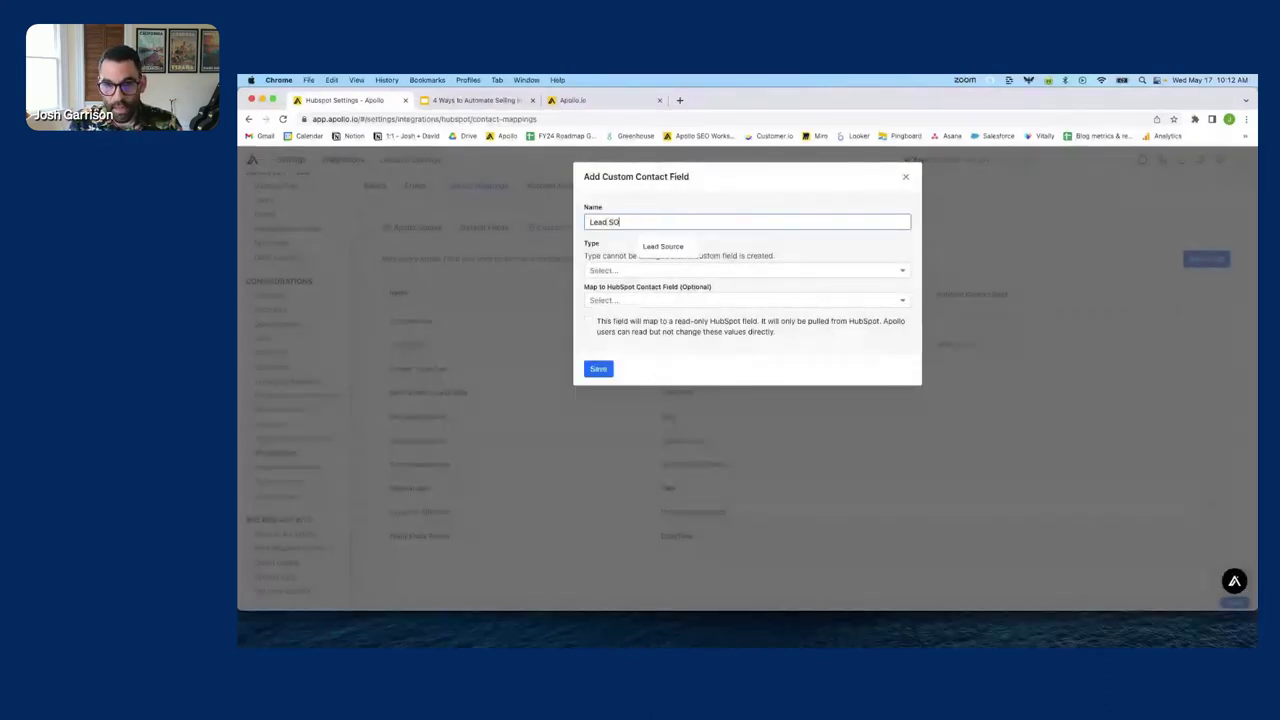
{"action": "type", "text": "urce"}
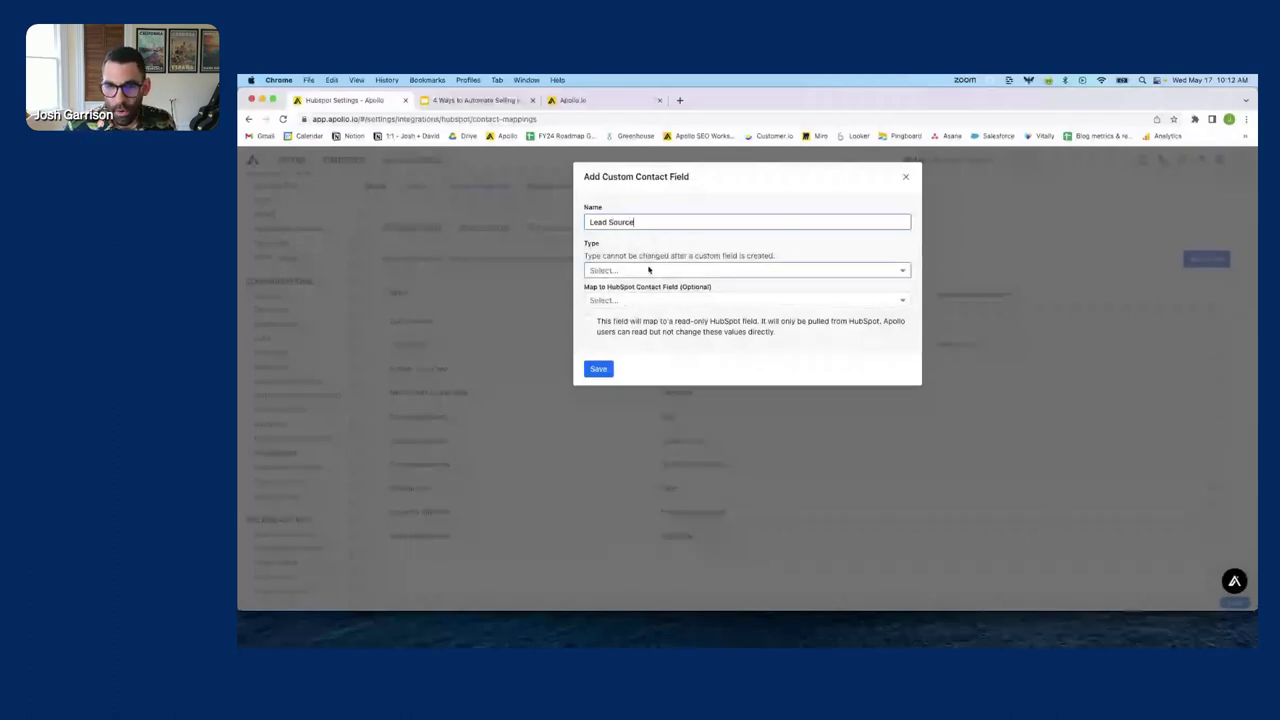
{"action": "left_click", "coordinate": [648, 270]}
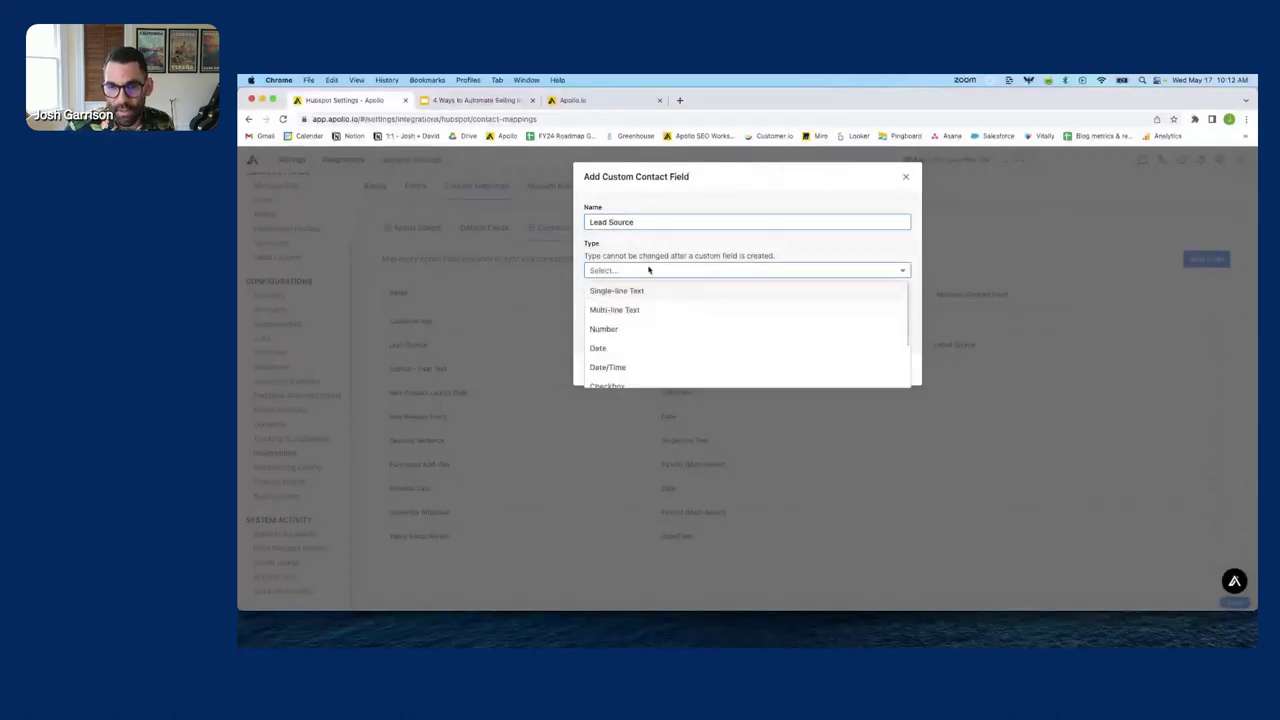
{"action": "scroll", "coordinate": [663, 308], "scroll_direction": "down", "scroll_amount": 2}
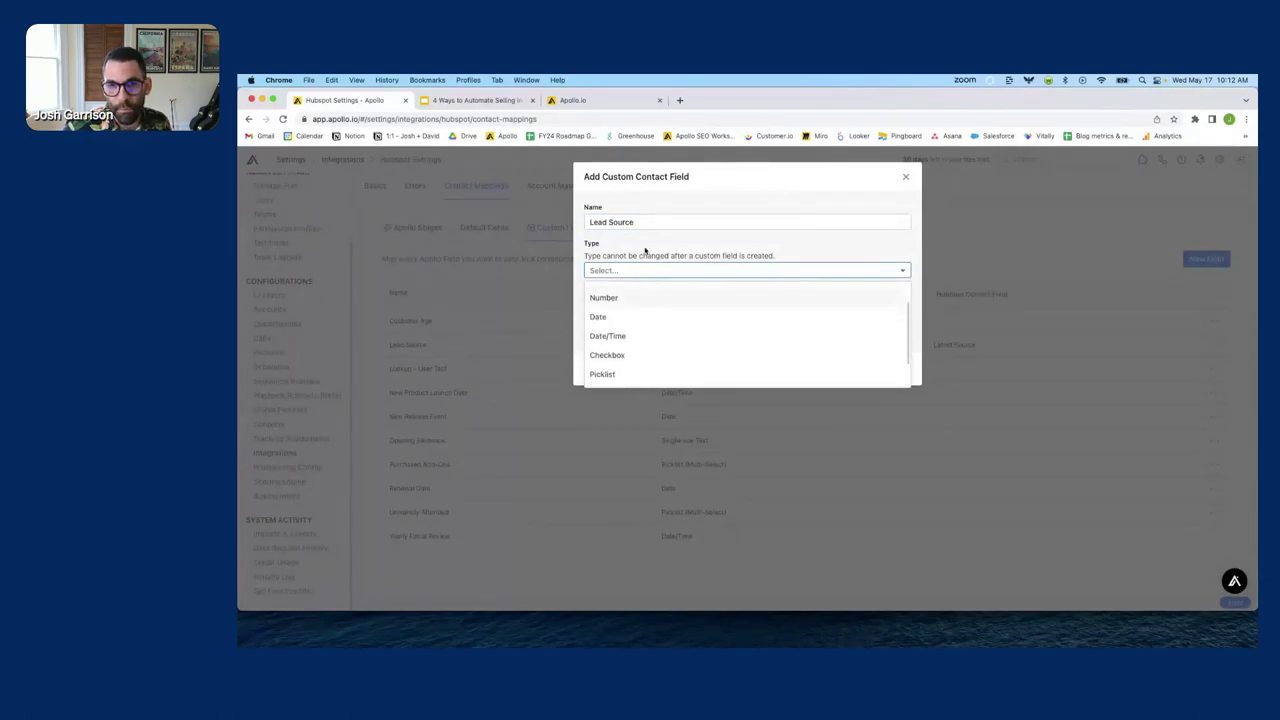
{"action": "scroll", "coordinate": [634, 311], "scroll_direction": "down", "scroll_amount": 2}
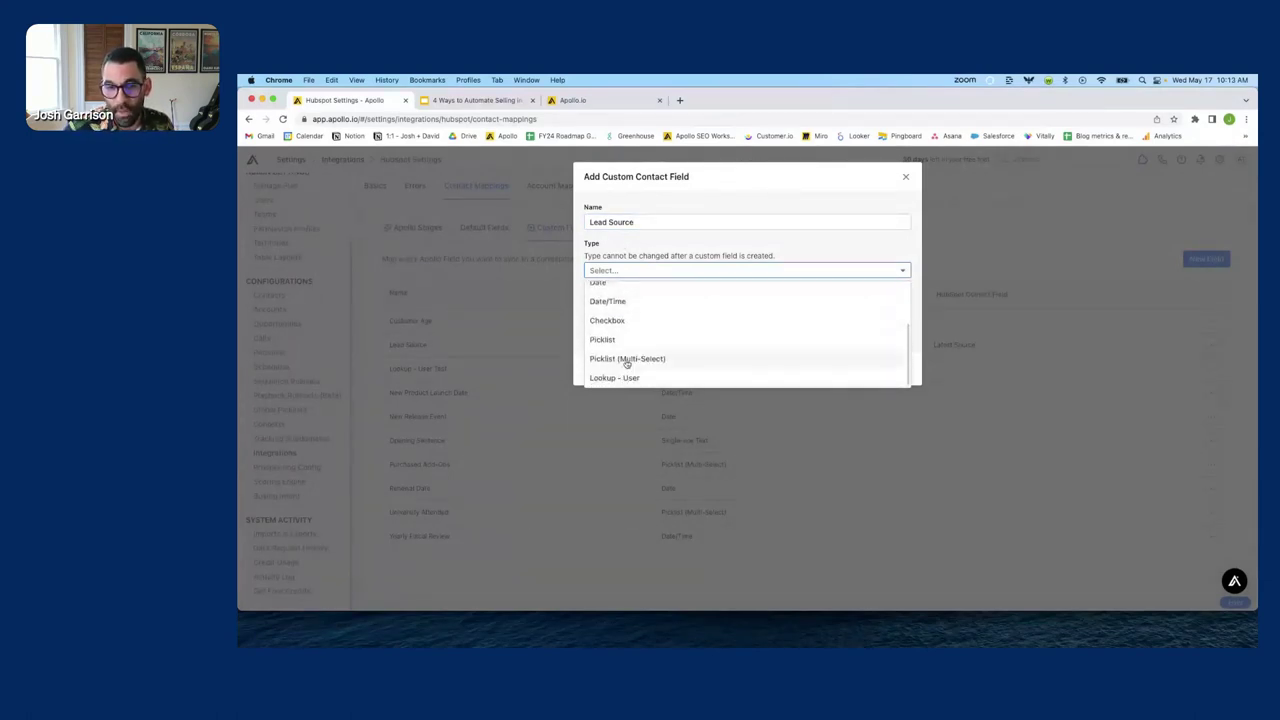
{"action": "left_click", "coordinate": [629, 341]}
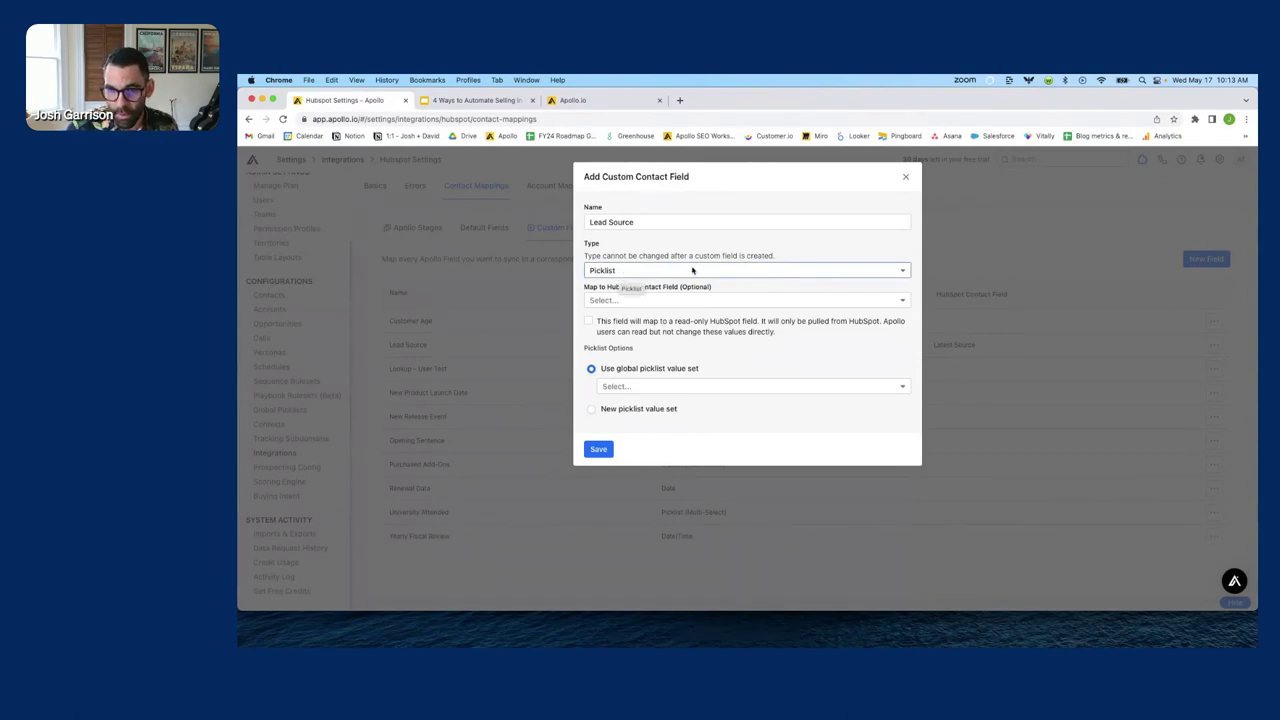
- Mark the new field as mapping to a read-only HubSpot field, view the HubSpot field choices, and discard the unsaved field
{"action": "left_click", "coordinate": [663, 331]}
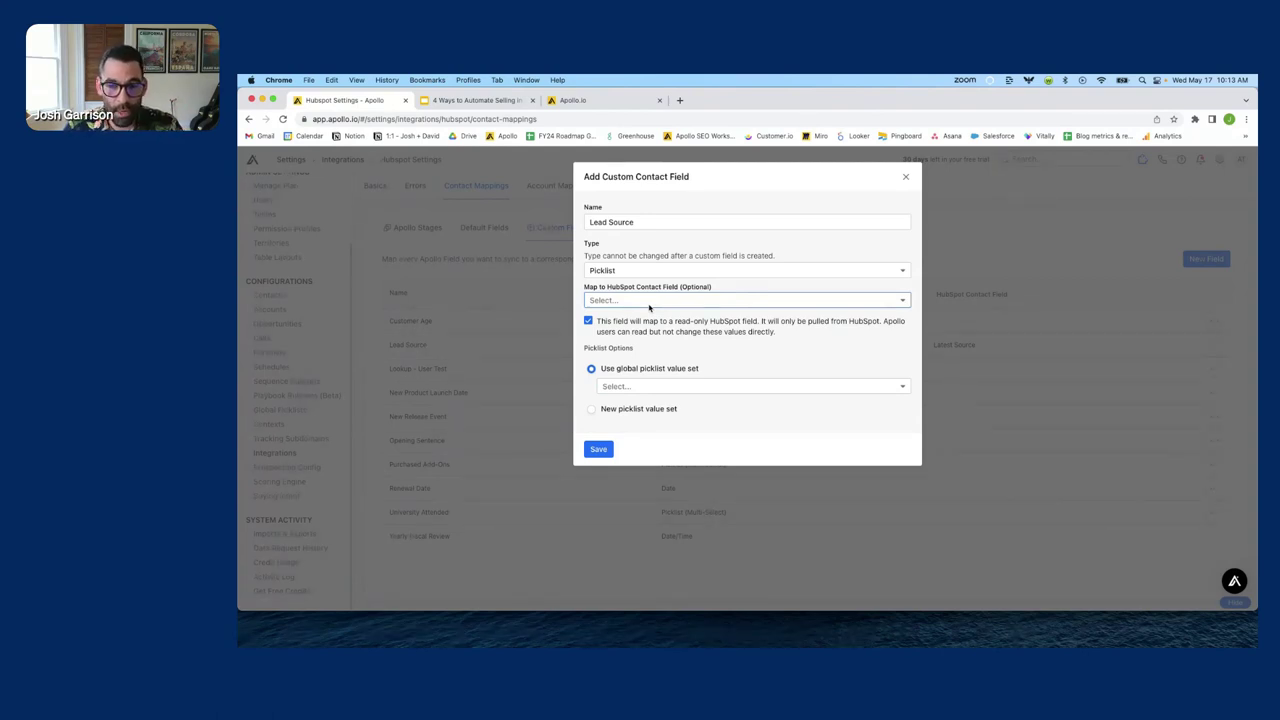
{"action": "left_click", "coordinate": [648, 302]}
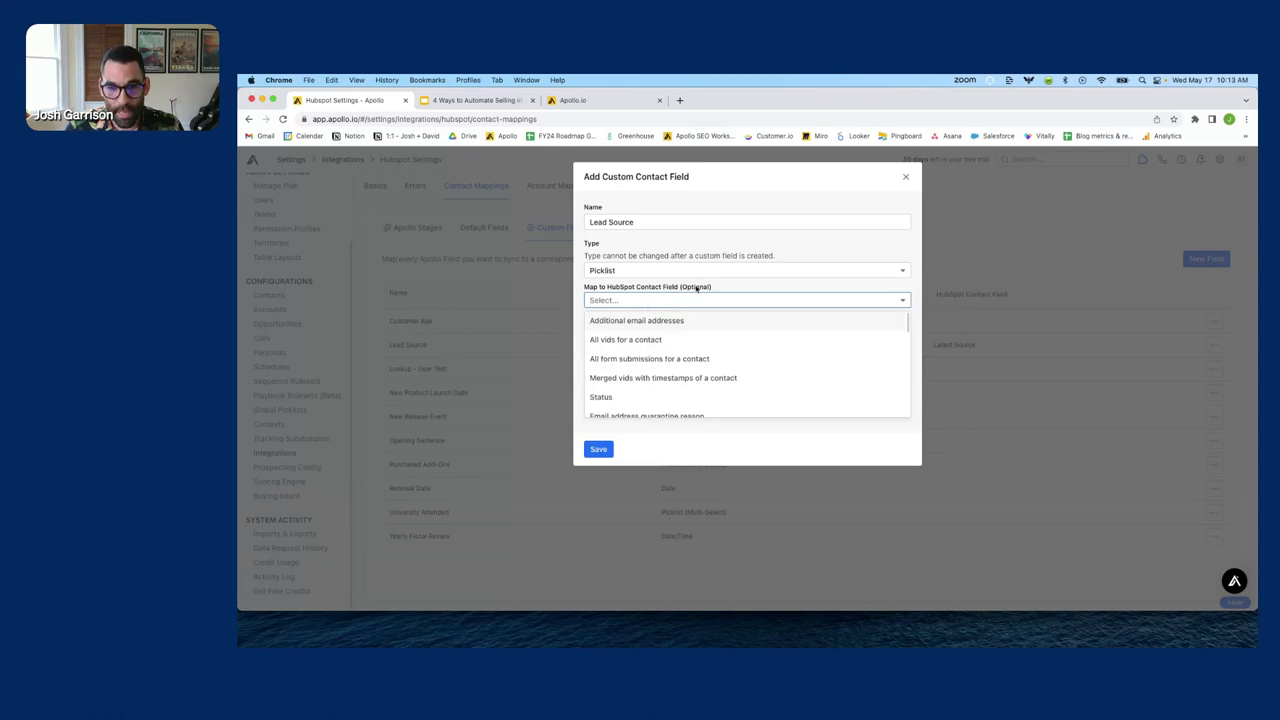
{"action": "left_click", "coordinate": [757, 221]}
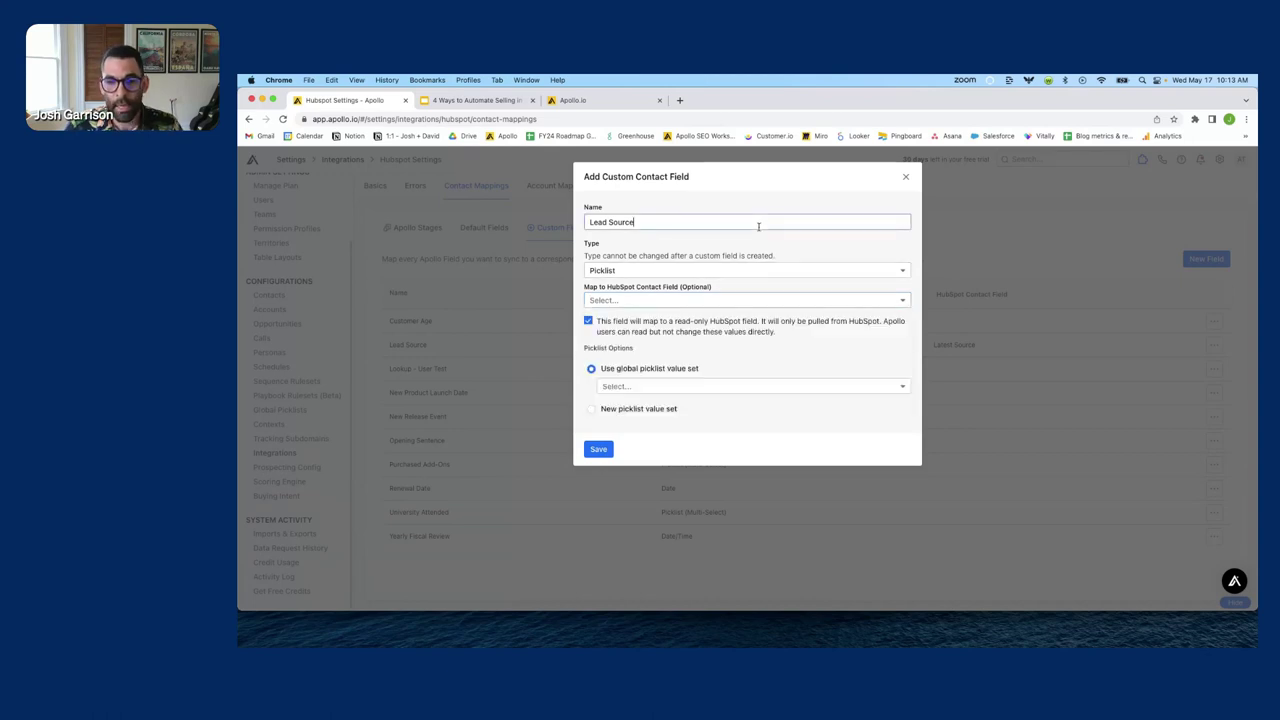
{"action": "left_click", "coordinate": [907, 177]}
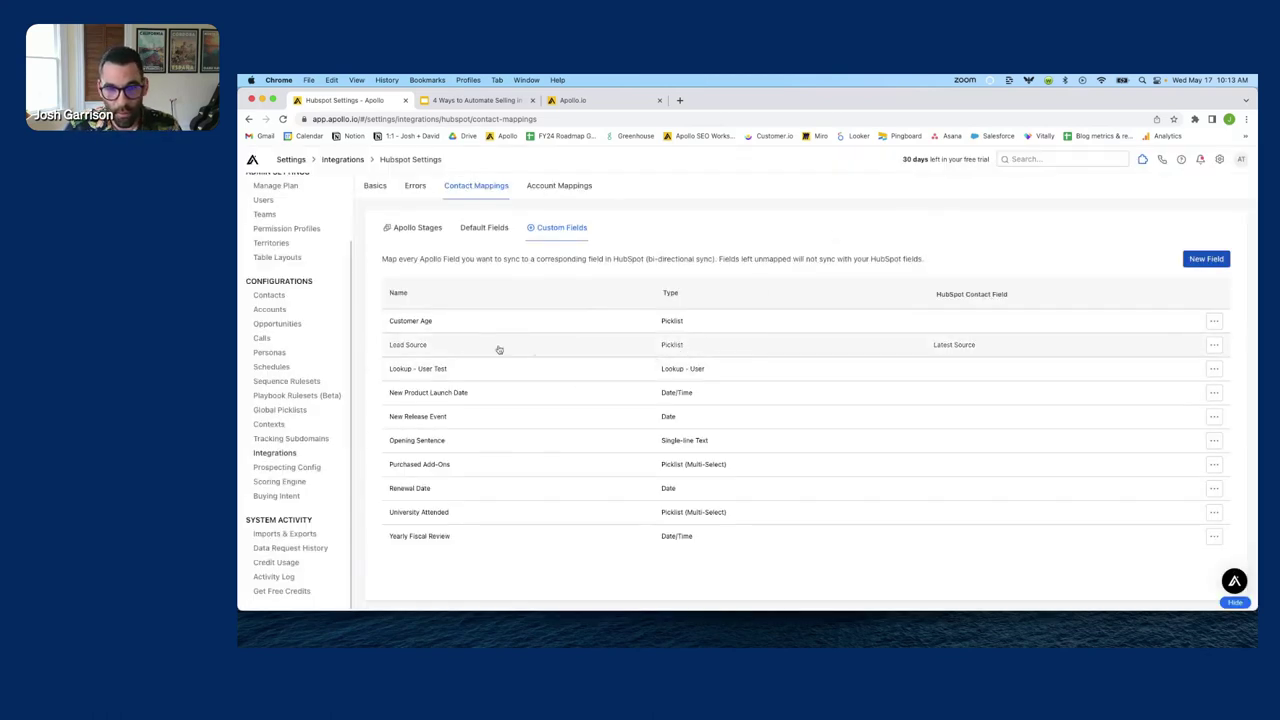
- Open the existing Lead Source custom field, examine its HubSpot mapping and picklist options, and save it
{"action": "left_click", "coordinate": [1054, 346]}
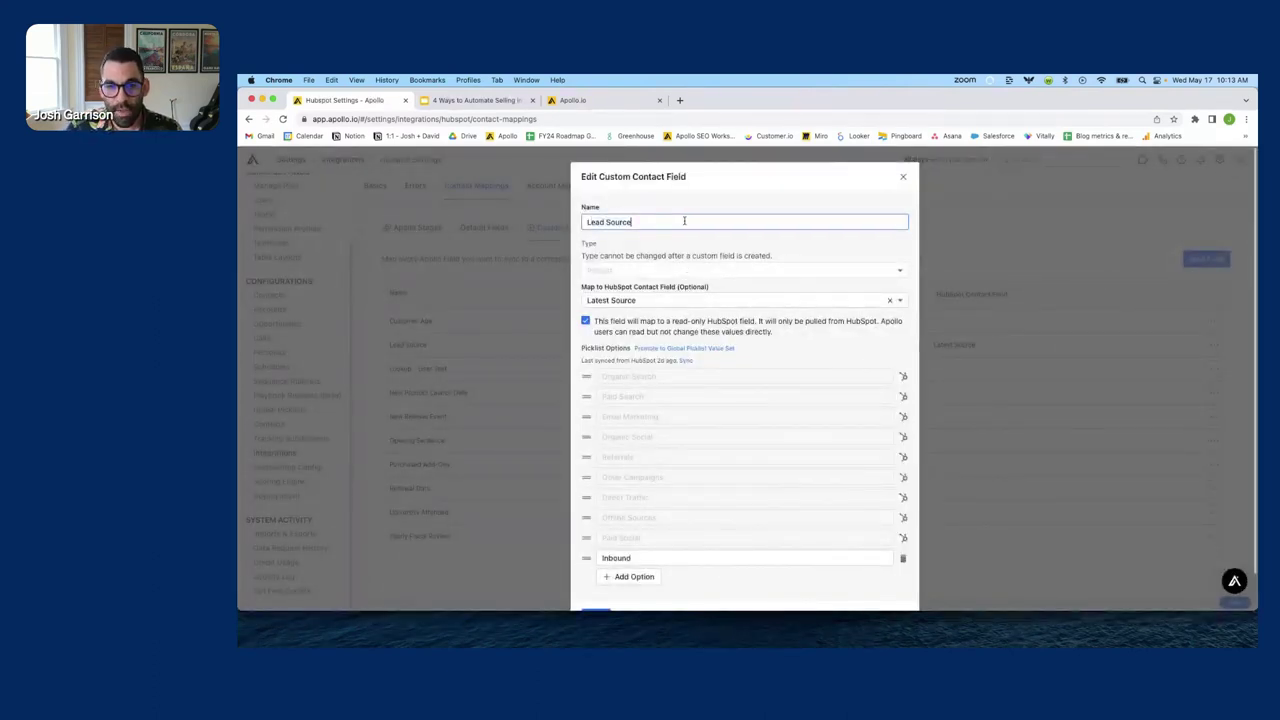
{"action": "scroll", "coordinate": [660, 240], "scroll_direction": "down", "scroll_amount": 1}
{"action": "left_click", "coordinate": [678, 268]}
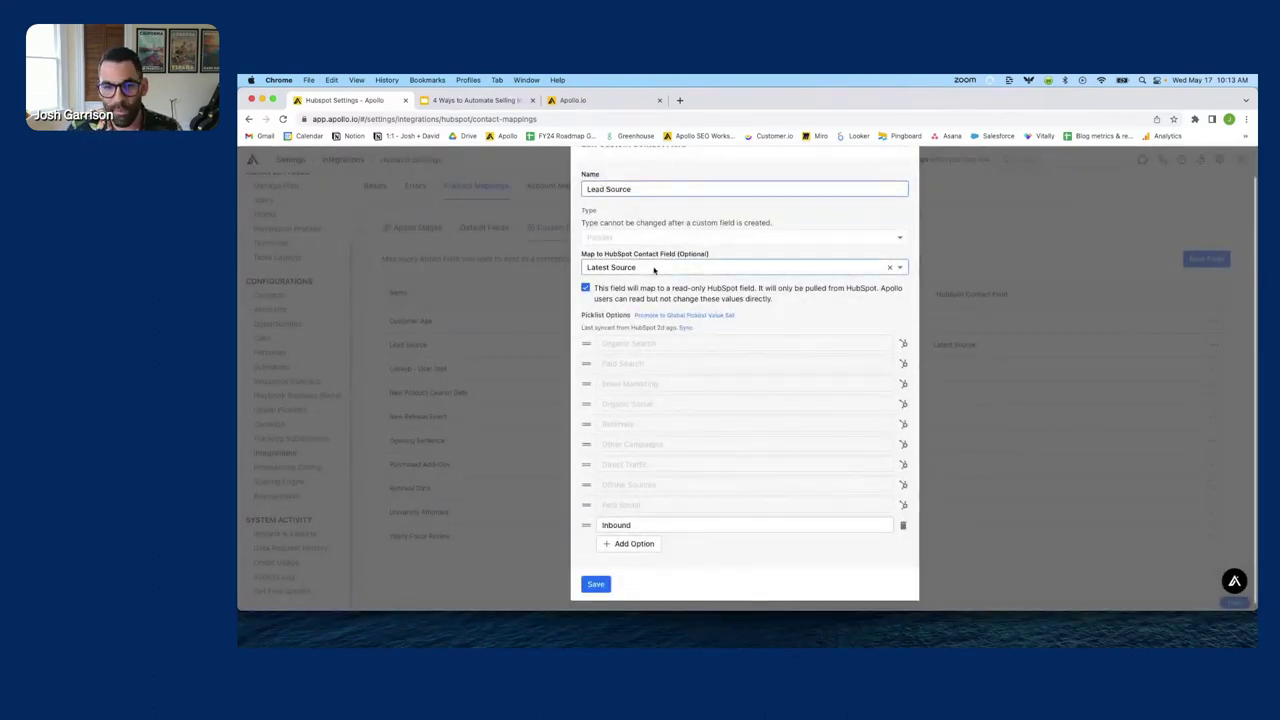
{"action": "left_click", "coordinate": [688, 218]}
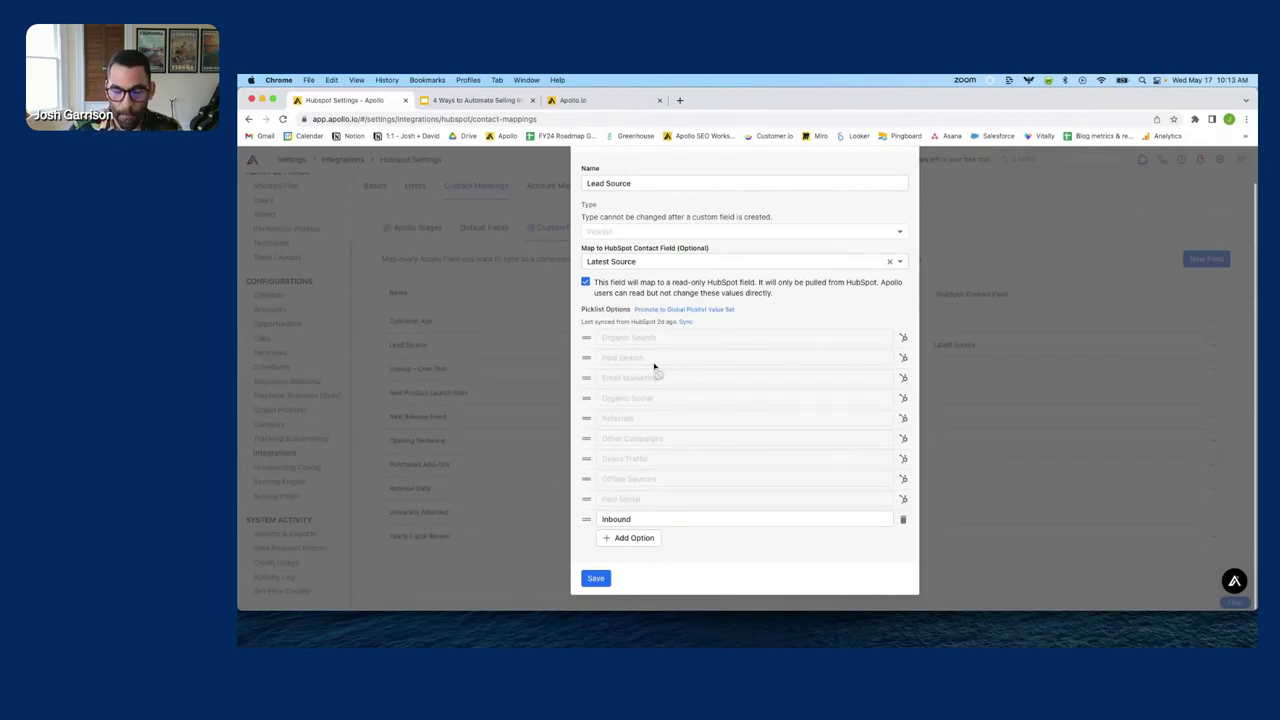
{"action": "left_click", "coordinate": [650, 516]}
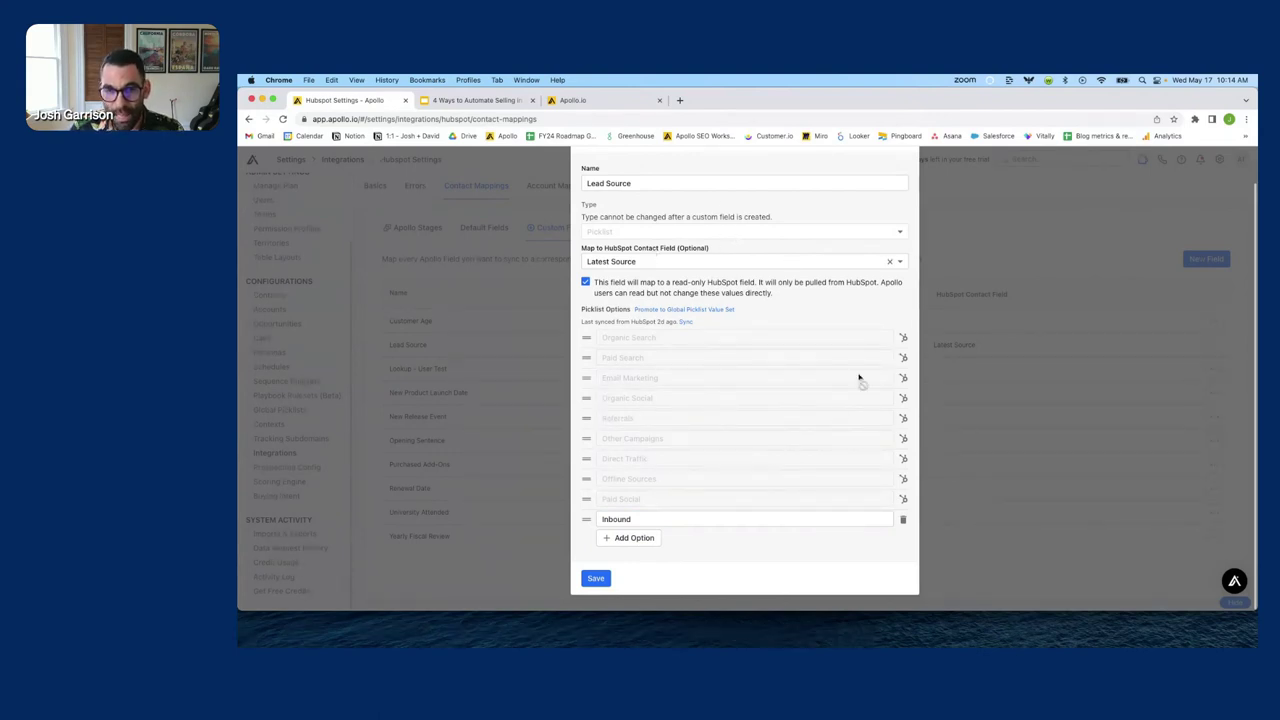
{"action": "left_click", "coordinate": [594, 585]}
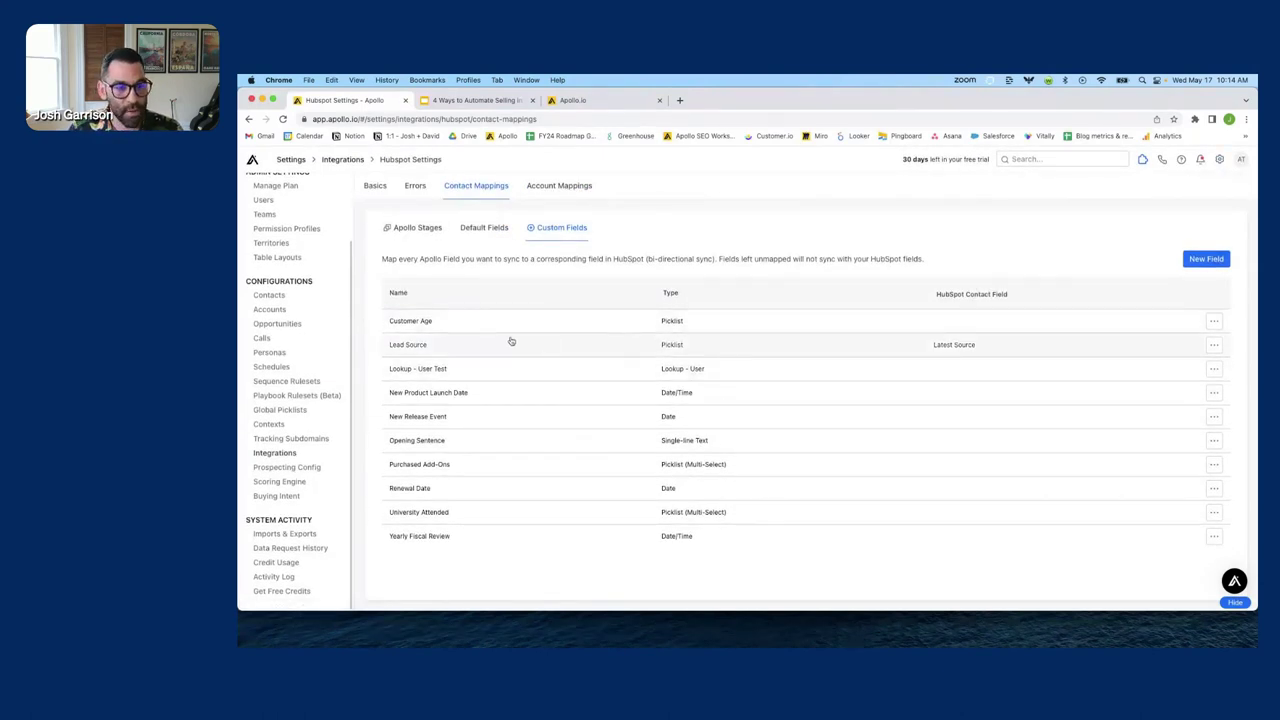
- Leave the HubSpot settings and examine the timing of the email and phone call steps in the Inbound Lead Sequence
{"action": "left_click", "coordinate": [276, 454]}
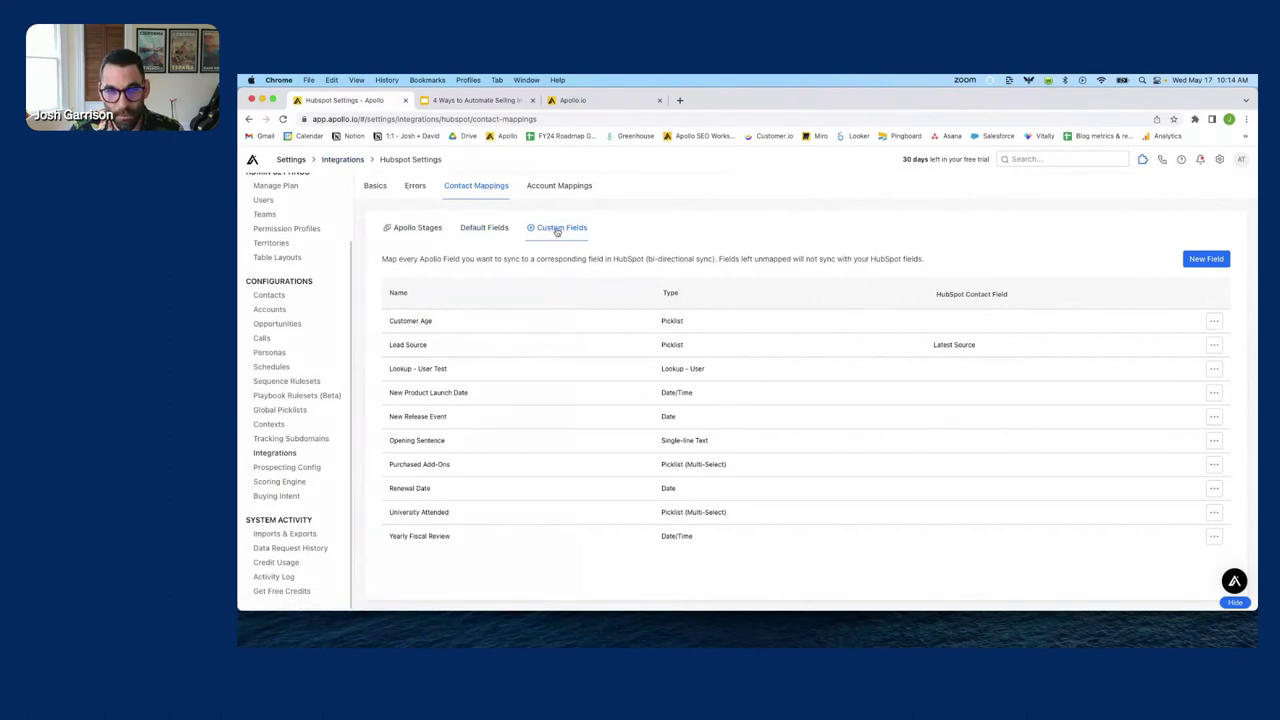
{"action": "left_click", "coordinate": [254, 160]}
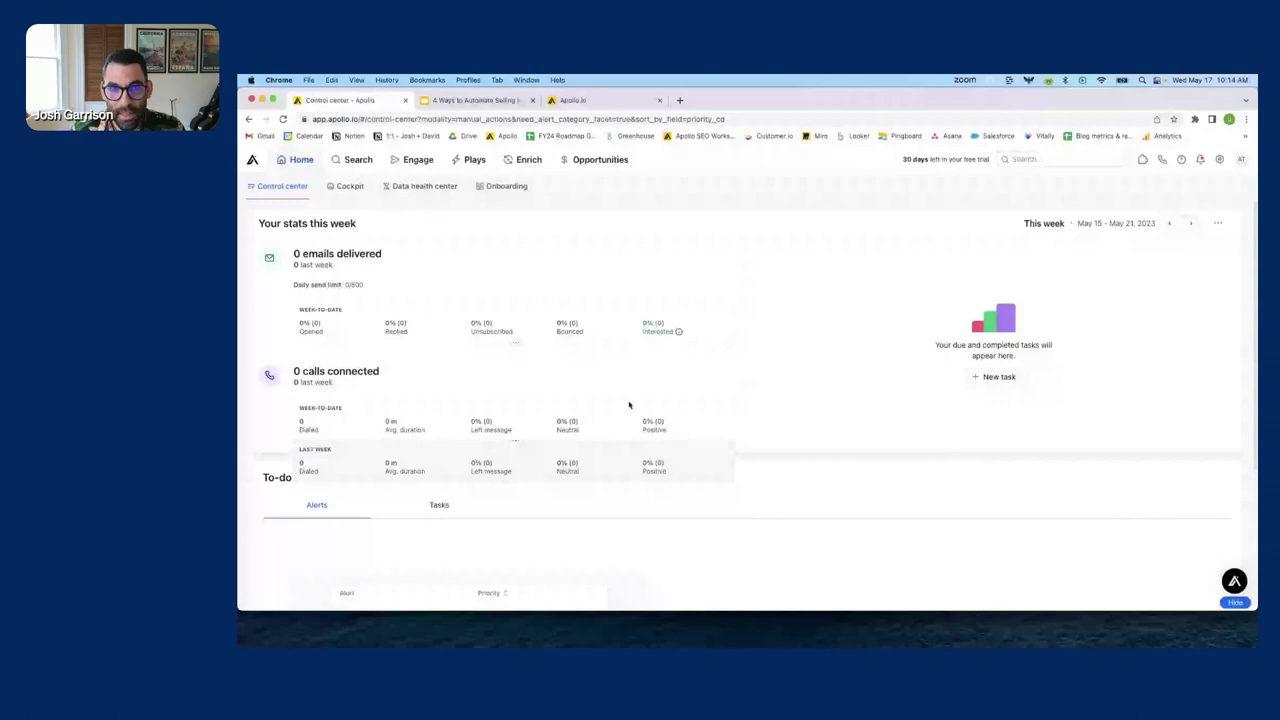
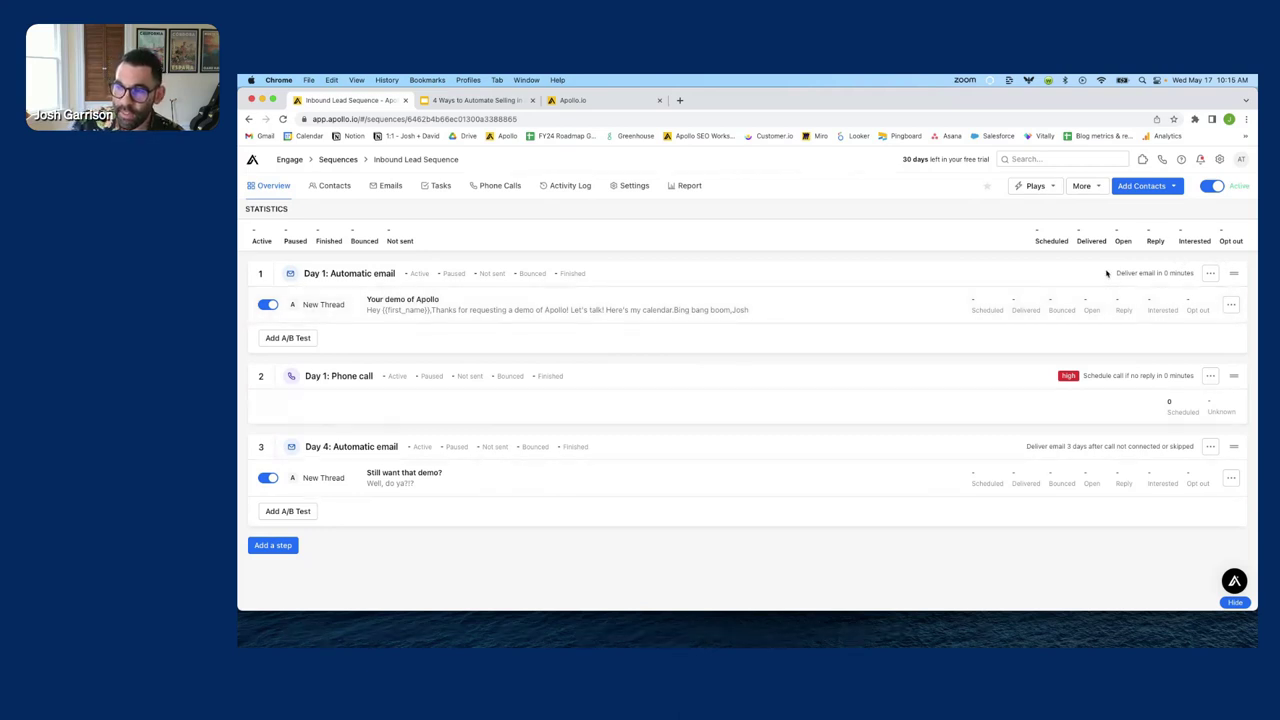
{"action": "left_click_drag", "start_coordinate": [1106, 273], "coordinate": [1208, 273]}
{"action": "left_click", "coordinate": [1187, 273]}
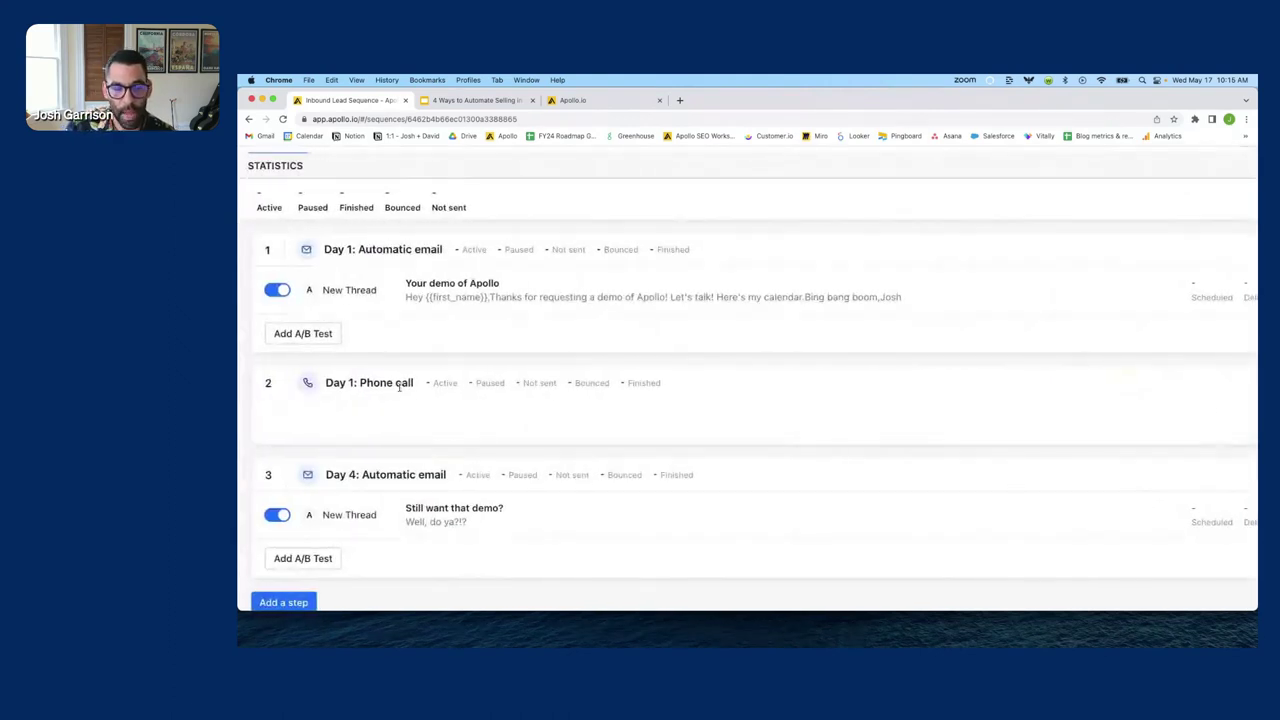
{"action": "scroll", "coordinate": [399, 386], "scroll_direction": "right", "scroll_amount": 5}
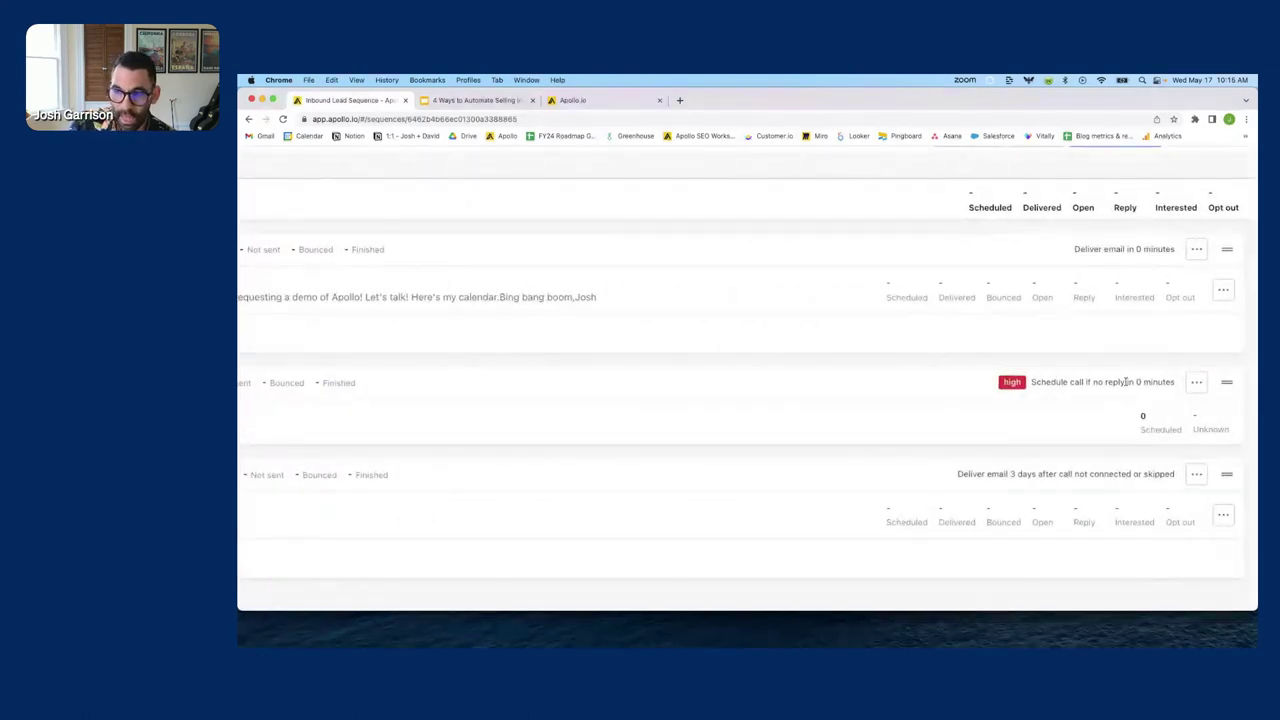
{"action": "triple_click", "coordinate": [1130, 381]}
{"action": "left_click", "coordinate": [1160, 381]}
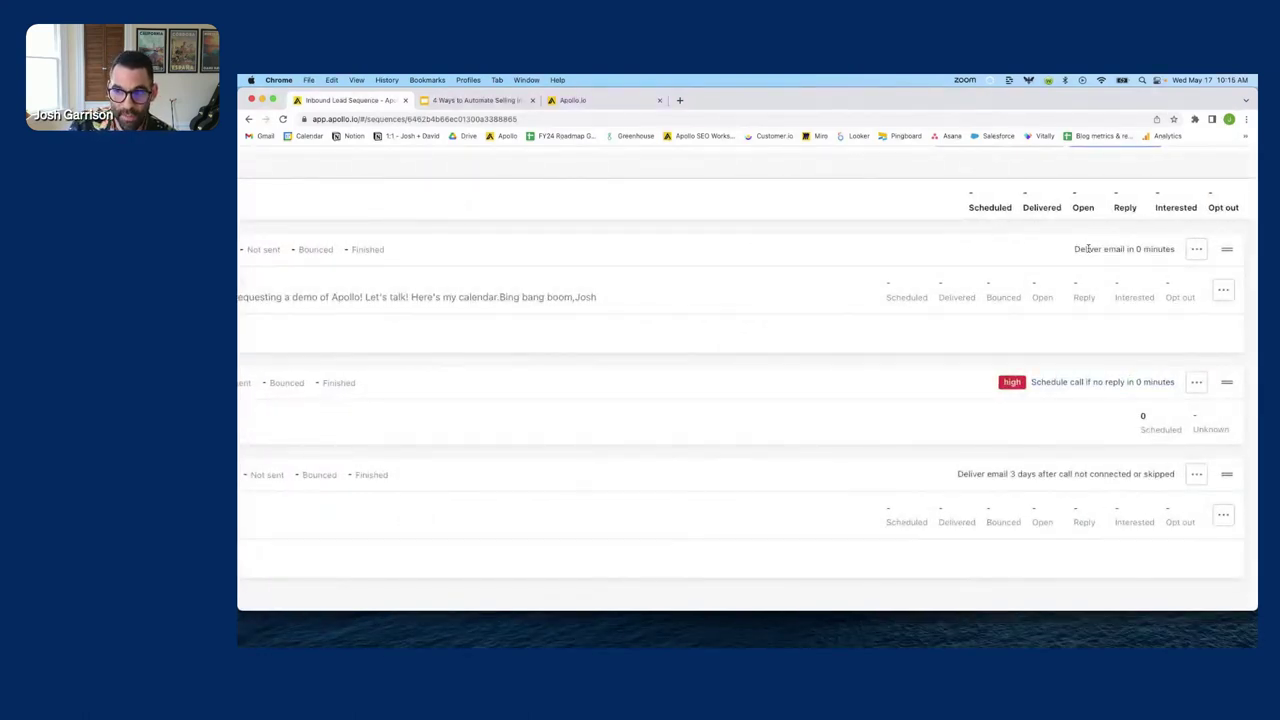
{"action": "scroll", "coordinate": [1088, 249], "scroll_direction": "down", "scroll_amount": 1}
{"action": "left_click_drag", "start_coordinate": [980, 363], "coordinate": [1116, 363]}
{"action": "left_click", "coordinate": [1116, 363]}
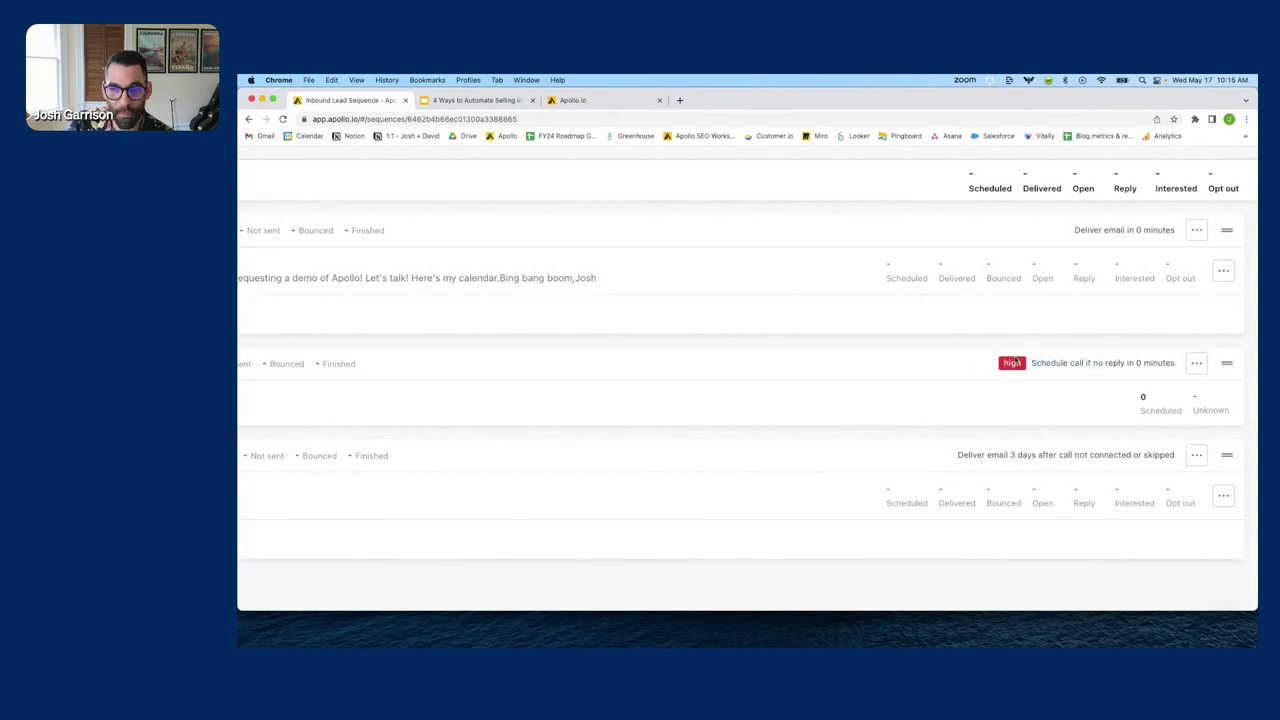
- Open the settings of the Day 1 phone call step, check its task priority, and close them without saving
{"action": "scroll", "coordinate": [1015, 362], "scroll_direction": "down", "scroll_amount": 3}
{"action": "left_click", "coordinate": [1206, 362]}
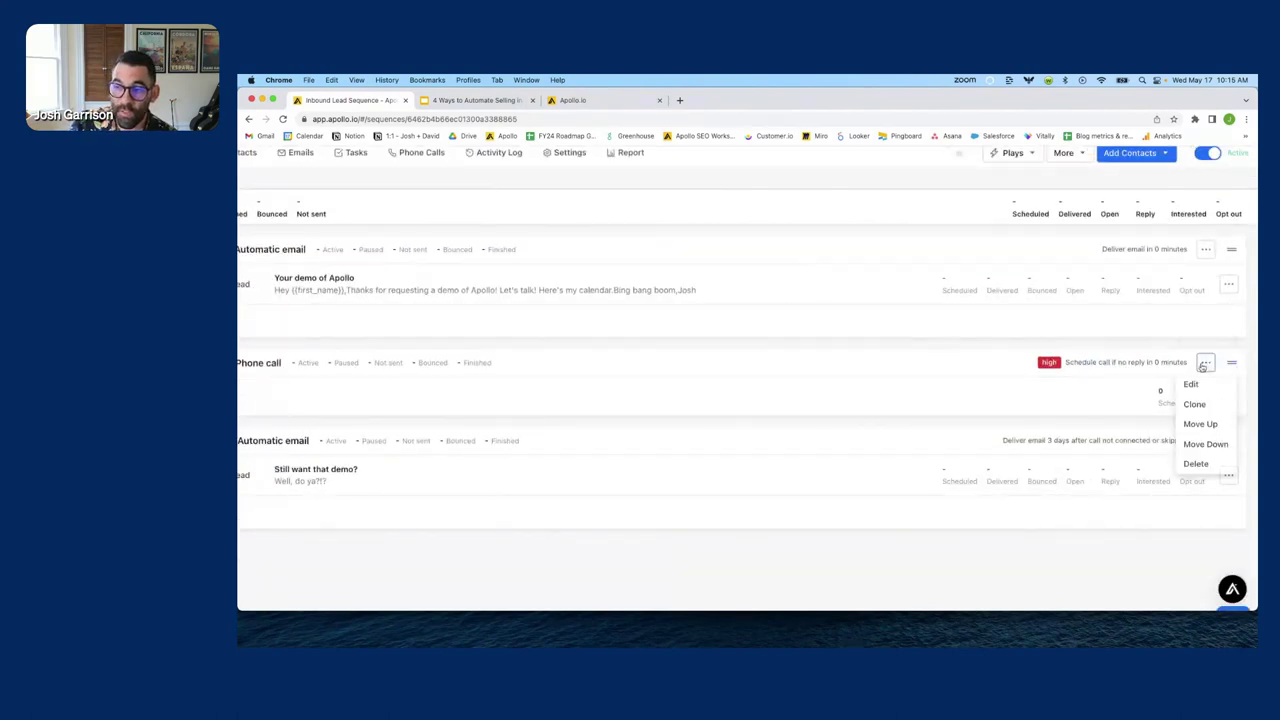
{"action": "left_click", "coordinate": [1191, 385]}
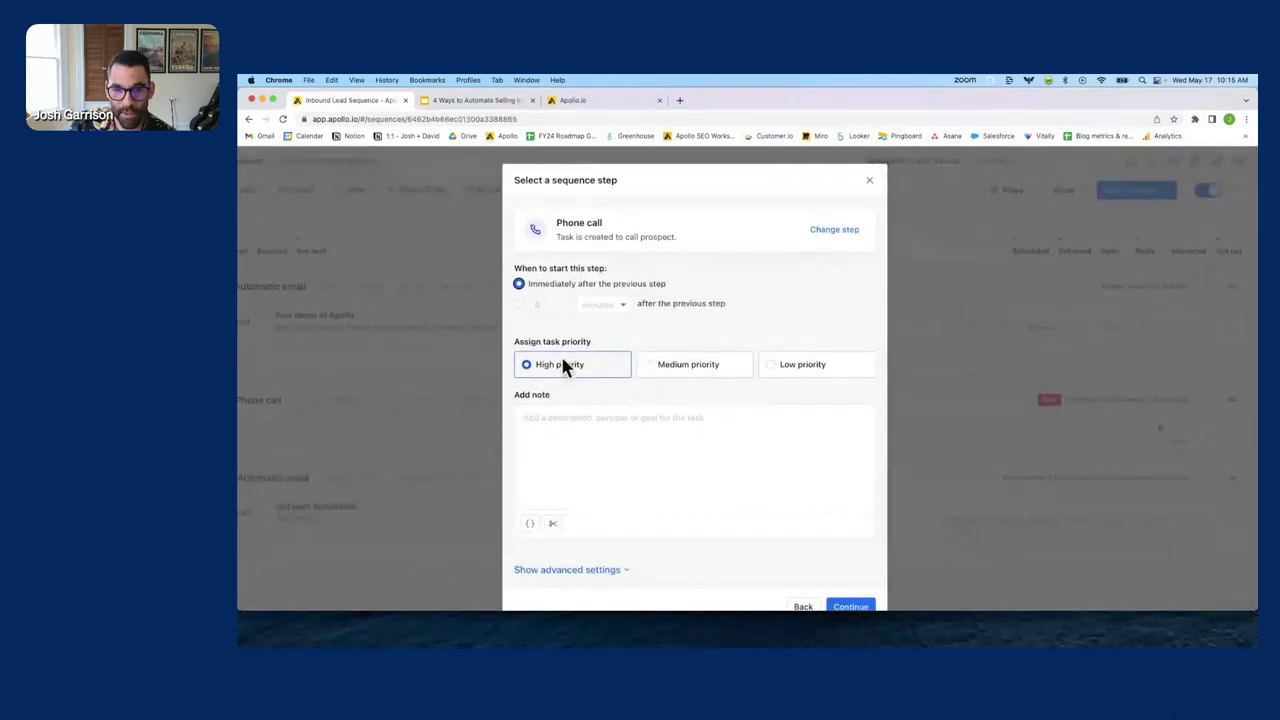
{"action": "left_click", "coordinate": [869, 182]}
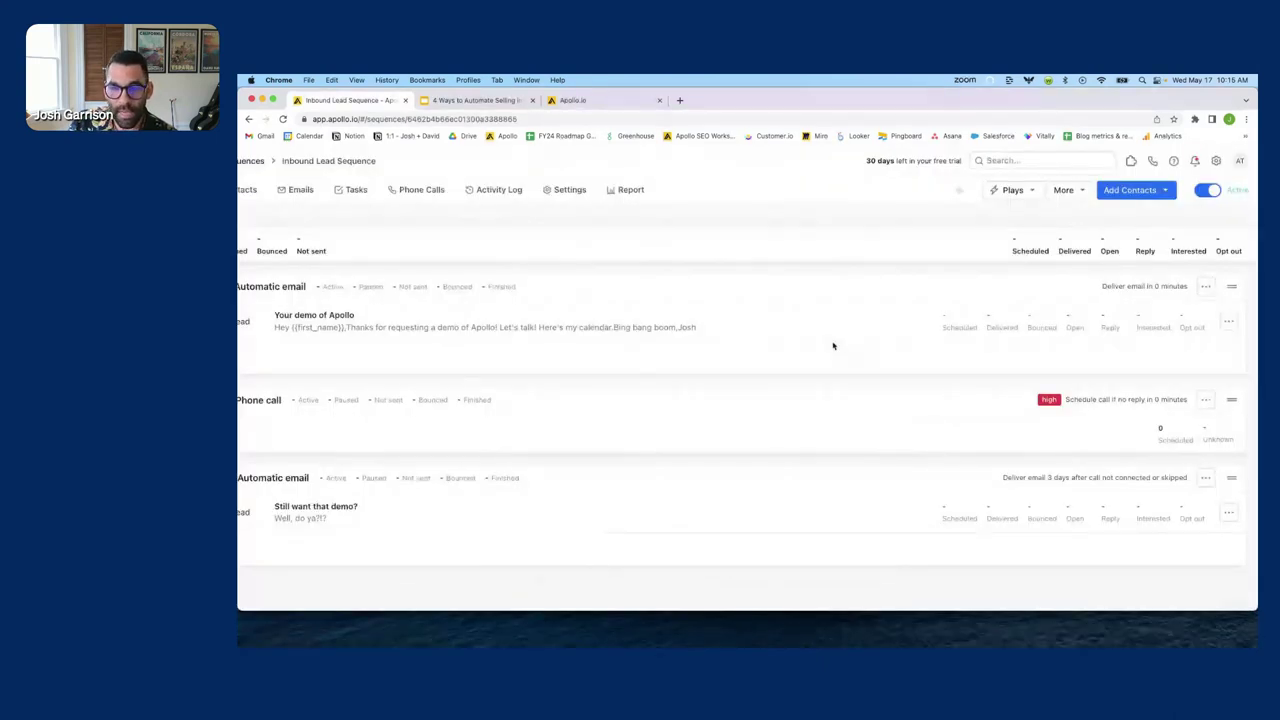
- Return to the control center and view the tasks in the to-do list
{"action": "left_click", "coordinate": [252, 161]}
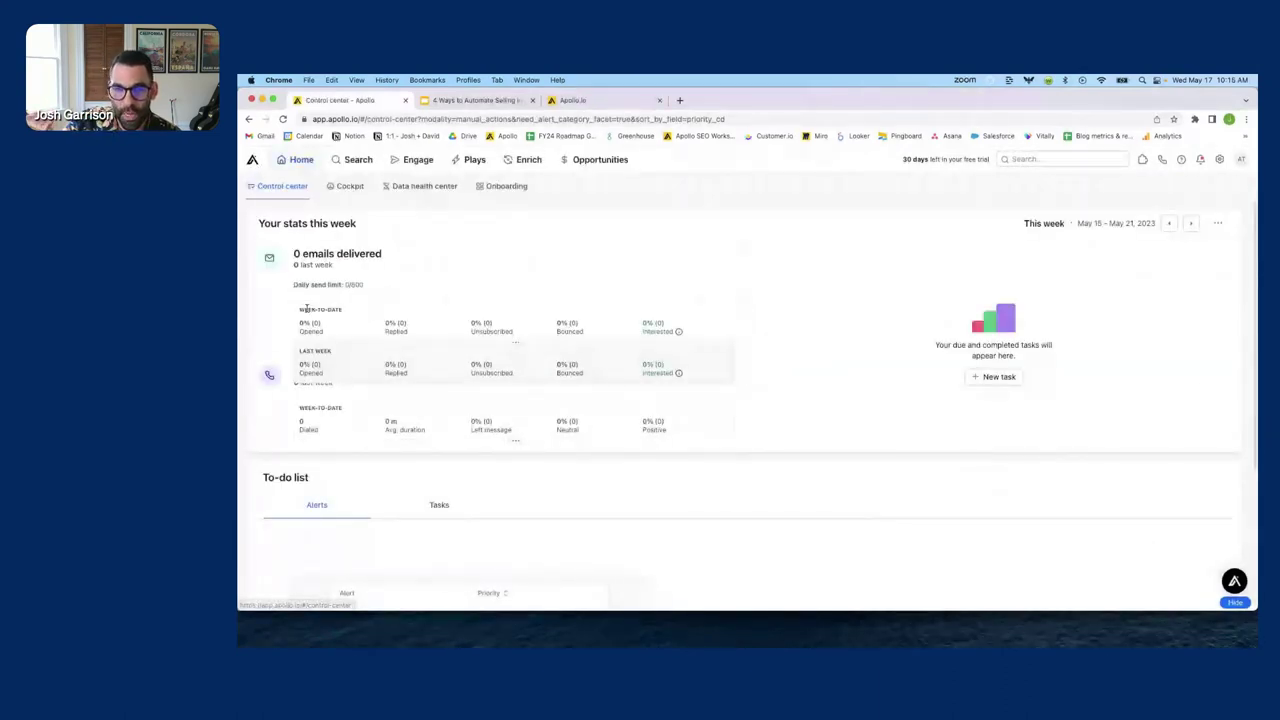
{"action": "scroll", "coordinate": [517, 466], "scroll_direction": "down", "scroll_amount": 3}
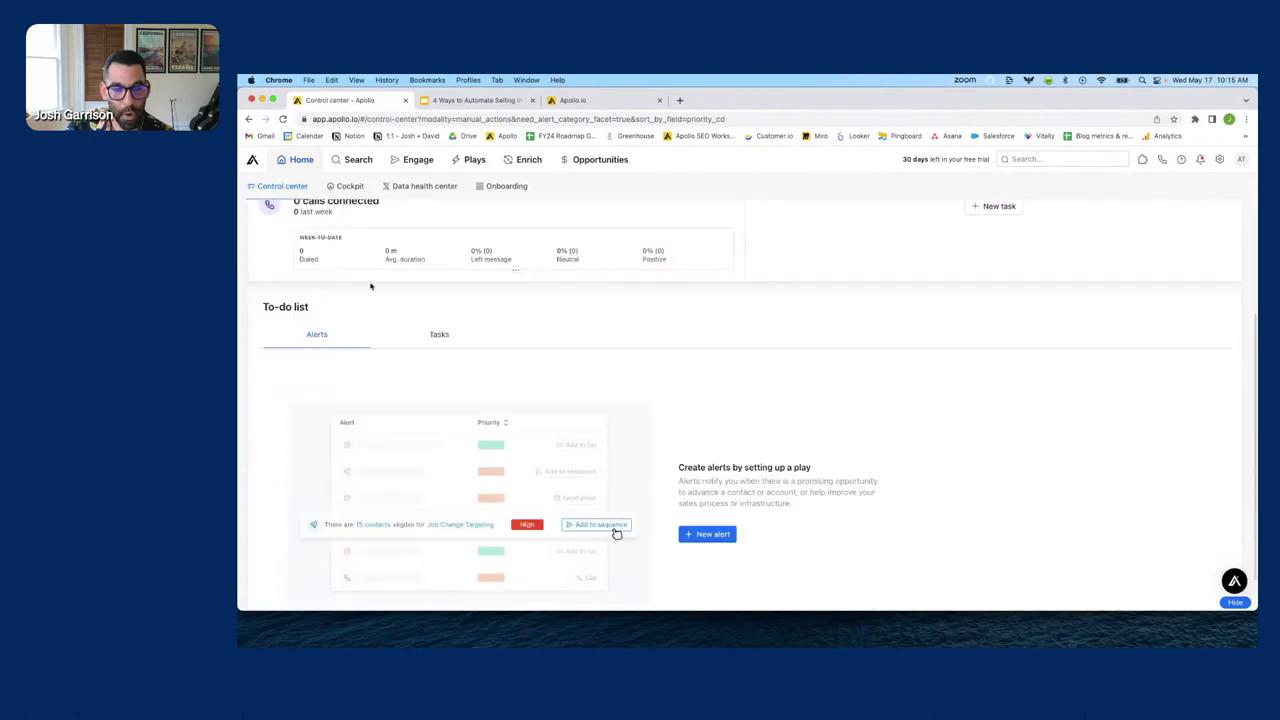
{"action": "left_click", "coordinate": [441, 336]}
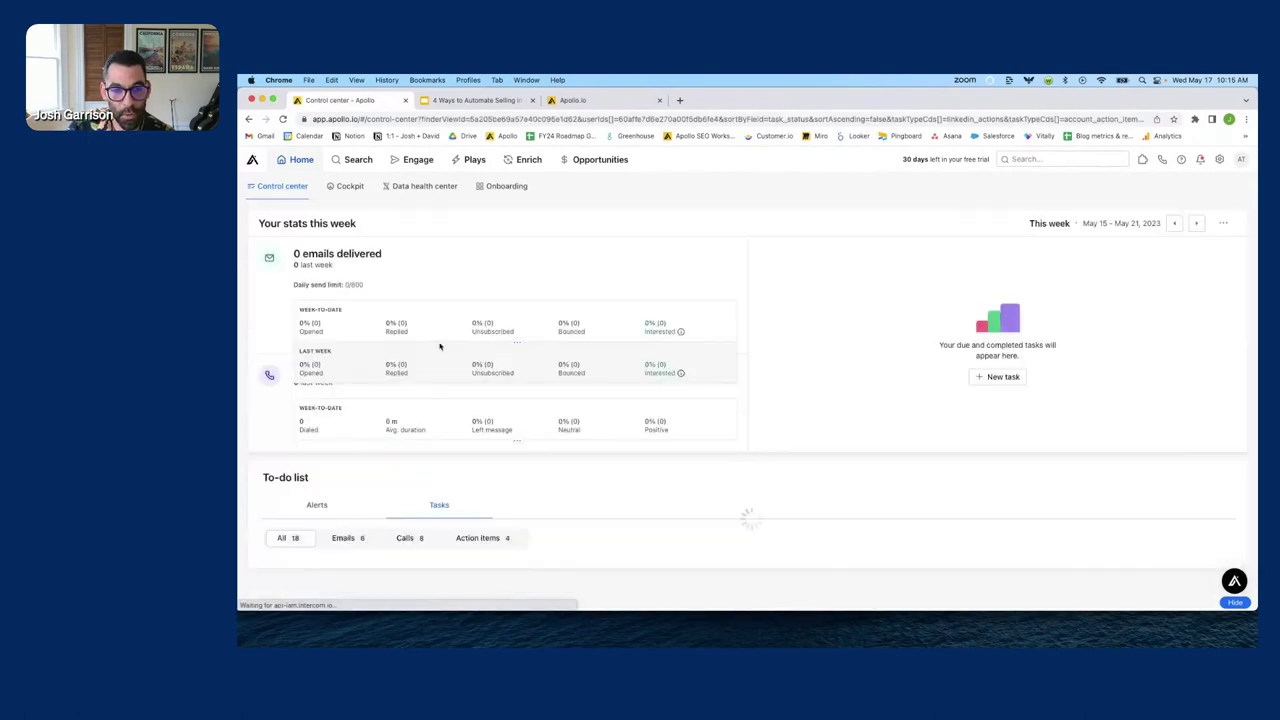
{"action": "scroll", "coordinate": [353, 452], "scroll_direction": "down", "scroll_amount": 4}
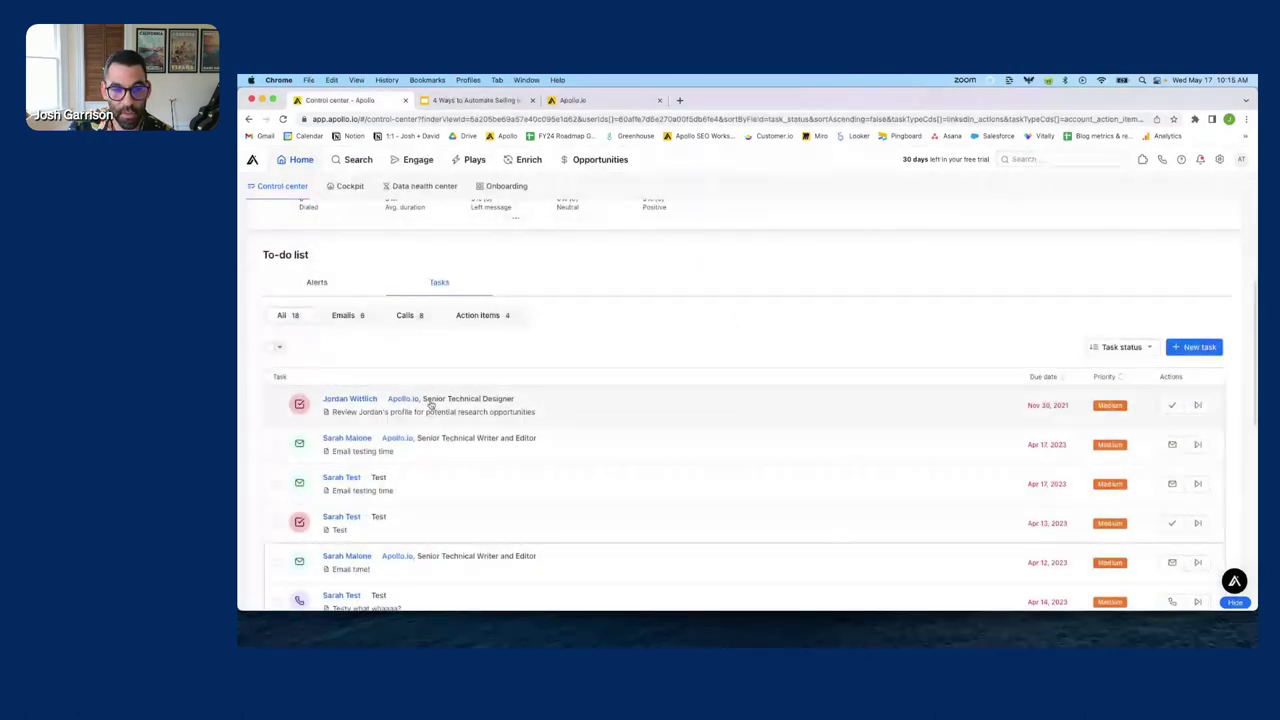
{"action": "scroll", "coordinate": [439, 487], "scroll_direction": "up", "scroll_amount": 1}
{"action": "scroll", "coordinate": [439, 487], "scroll_direction": "up", "scroll_amount": 3}
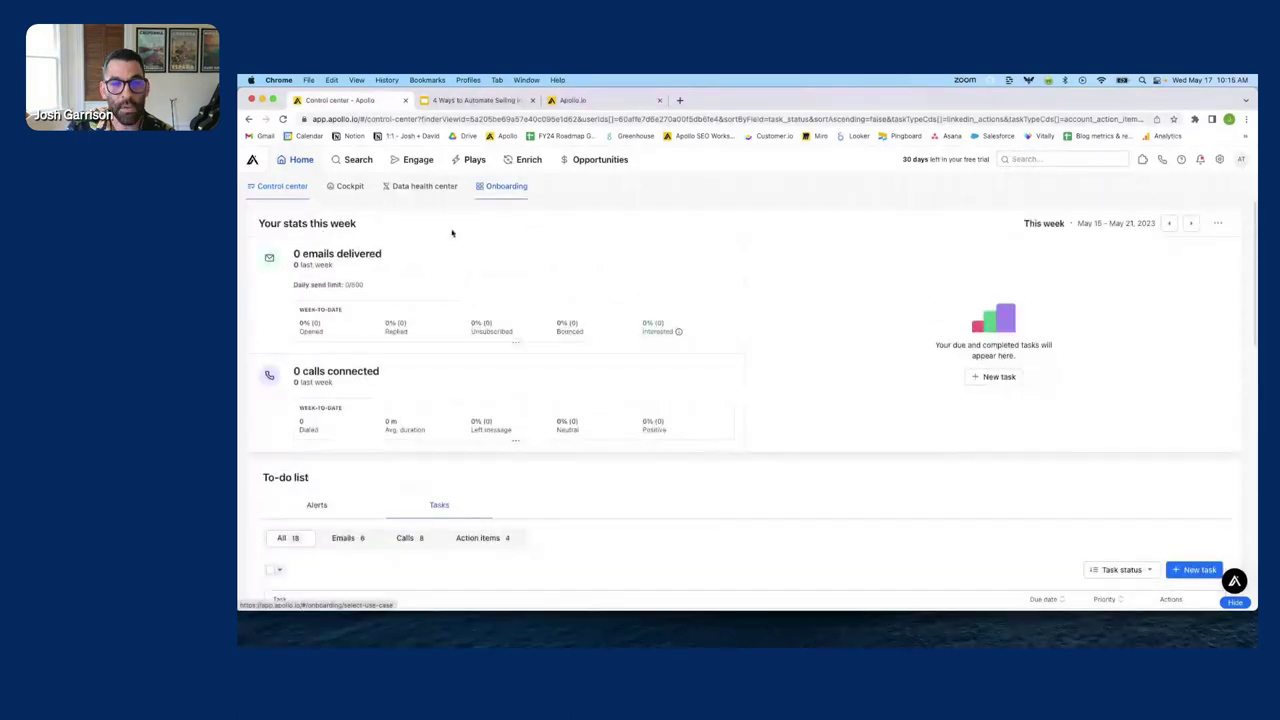
- View the account settings and the list of sequences, and open the list of plays
{"action": "left_click", "coordinate": [1219, 159]}
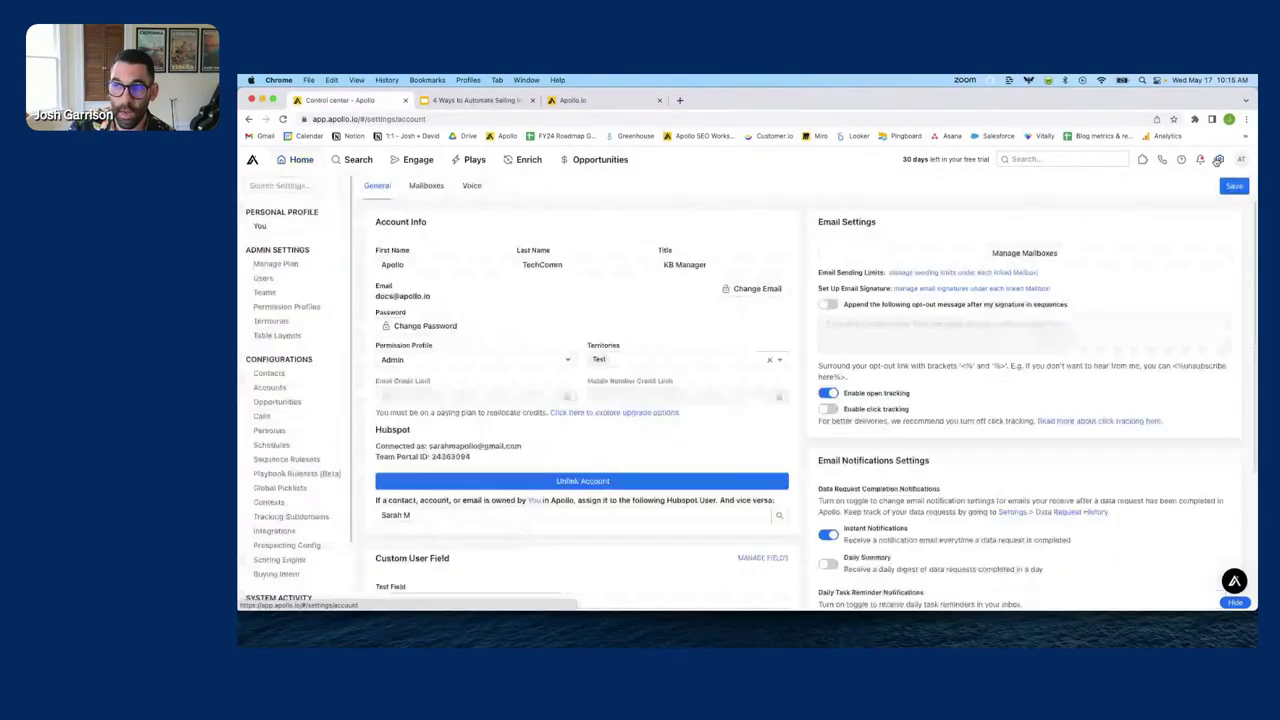
{"action": "scroll", "coordinate": [290, 498], "scroll_direction": "down", "scroll_amount": 1}
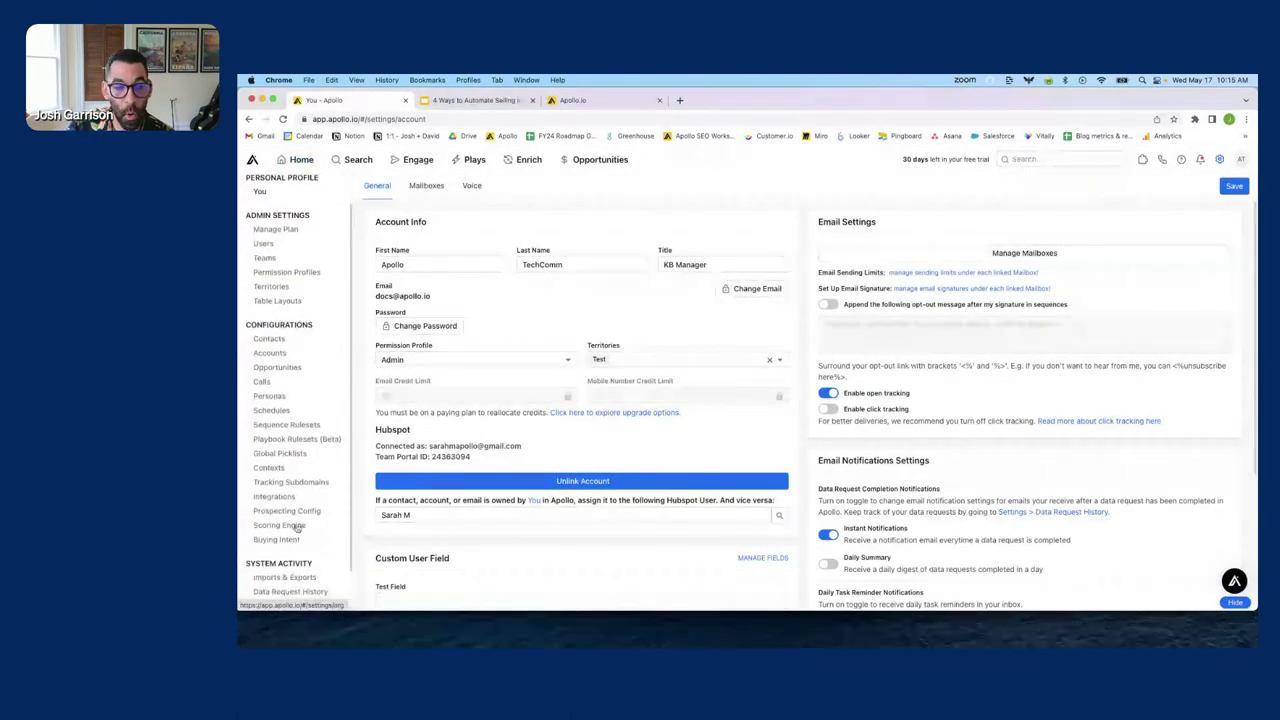
{"action": "left_click", "coordinate": [418, 159]}
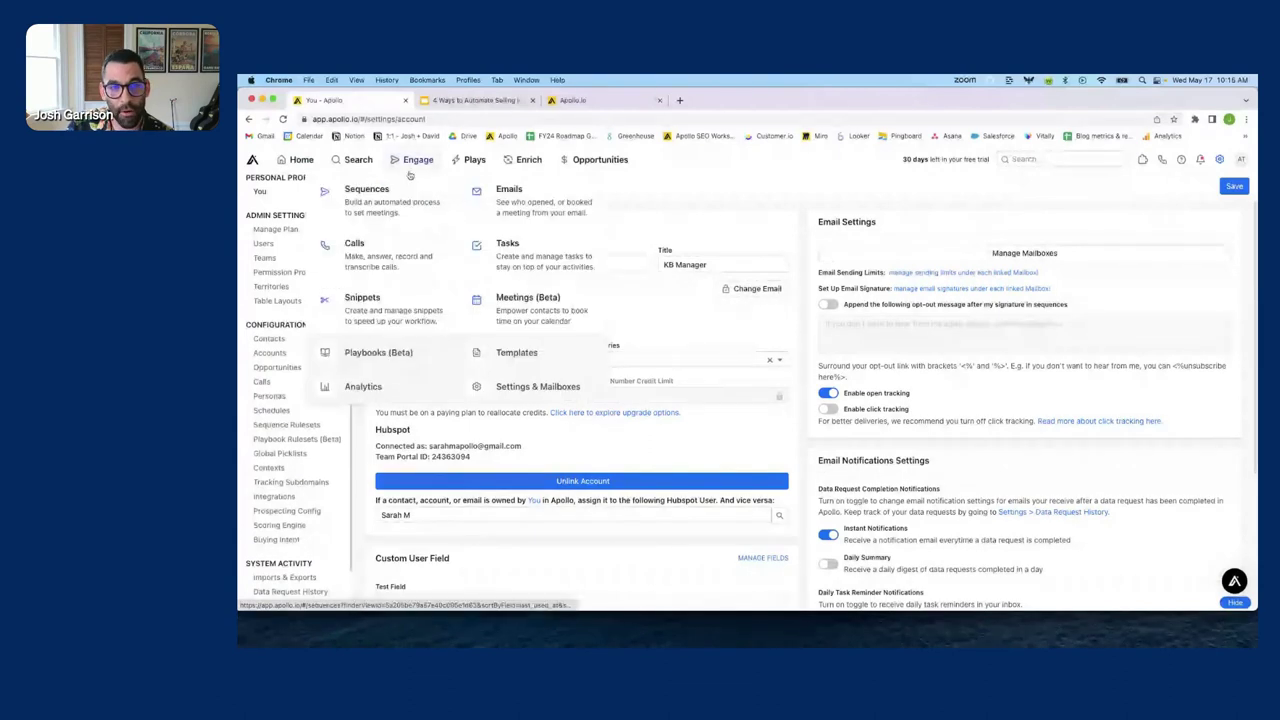
{"action": "left_click", "coordinate": [403, 217]}
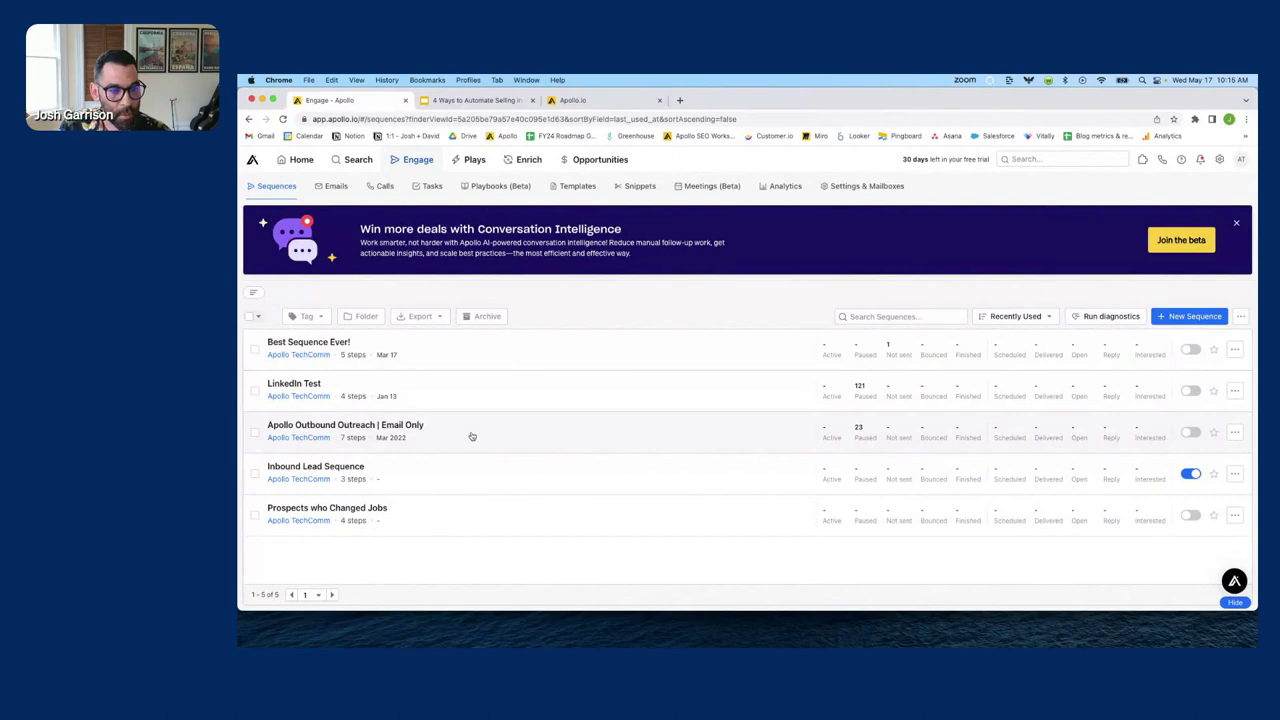
{"action": "left_click", "coordinate": [474, 160]}
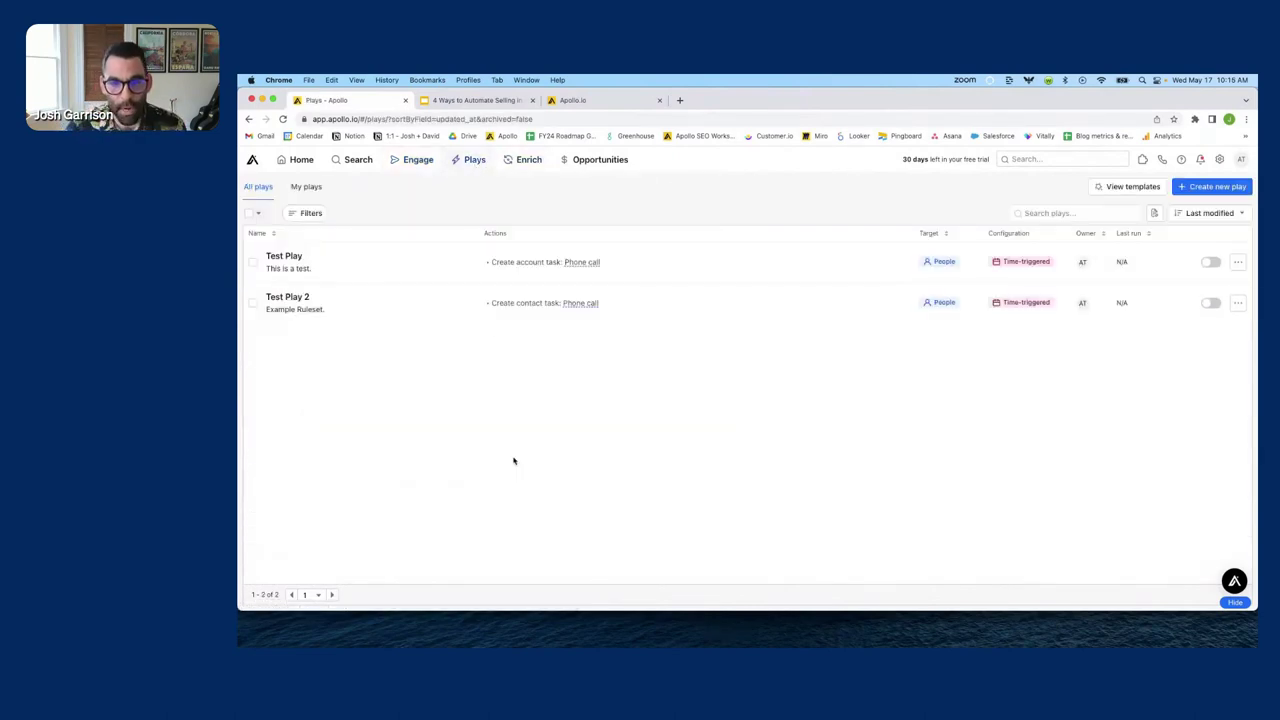
{"action": "left_click", "coordinate": [1200, 188]}
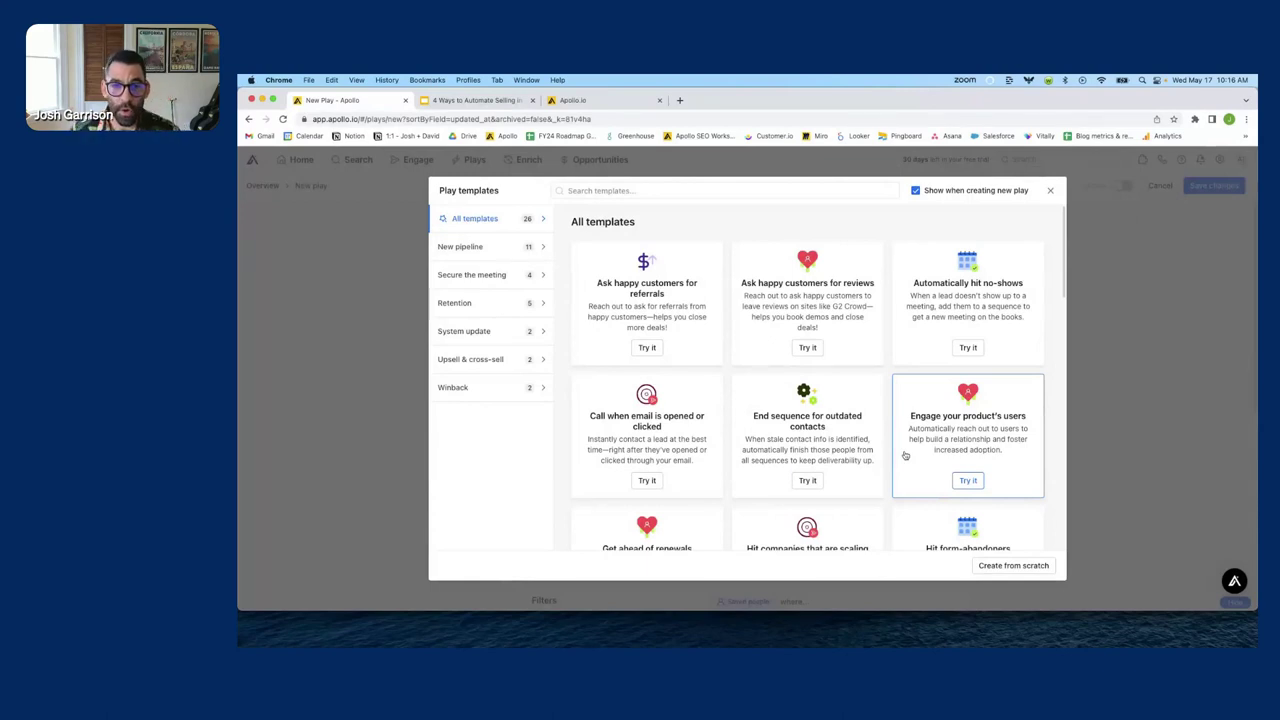
{"action": "left_click", "coordinate": [1050, 190]}
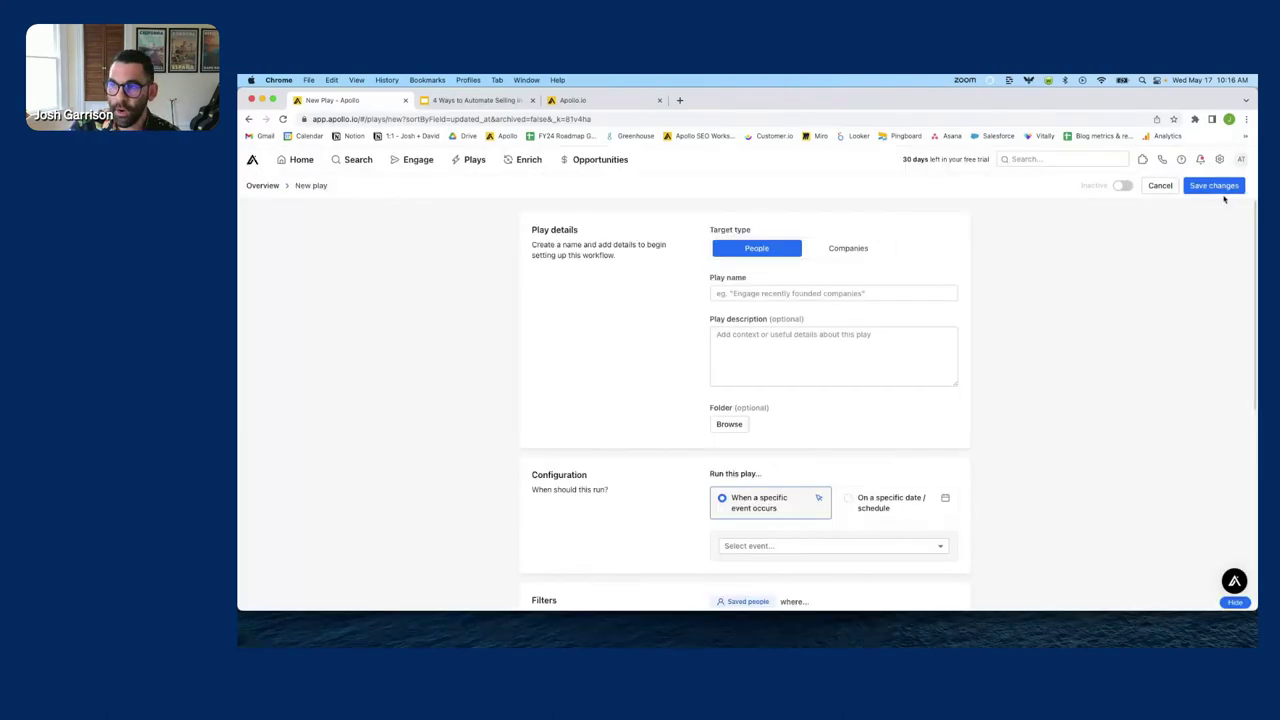
{"action": "left_click", "coordinate": [1160, 186]}
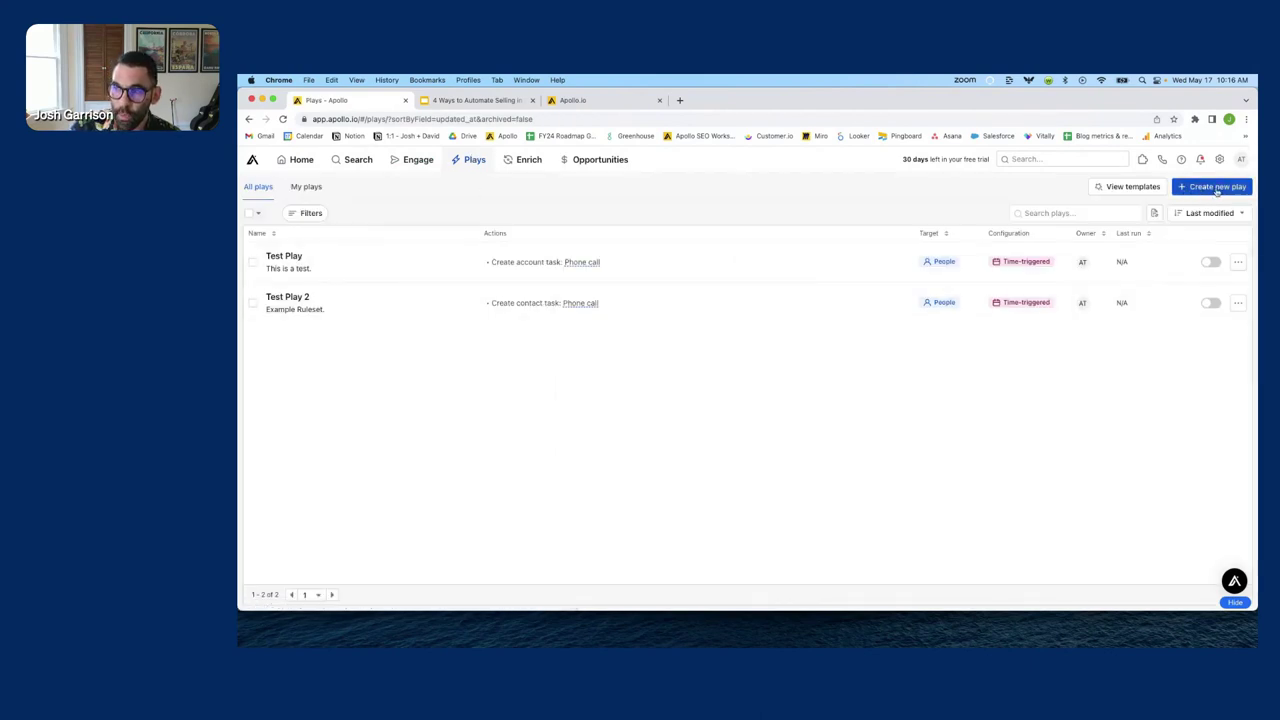
- Preview the "Instantly hit new inbounds" play template in the Secure the meeting category, and start a new play from scratch
{"action": "left_click", "coordinate": [1210, 190]}
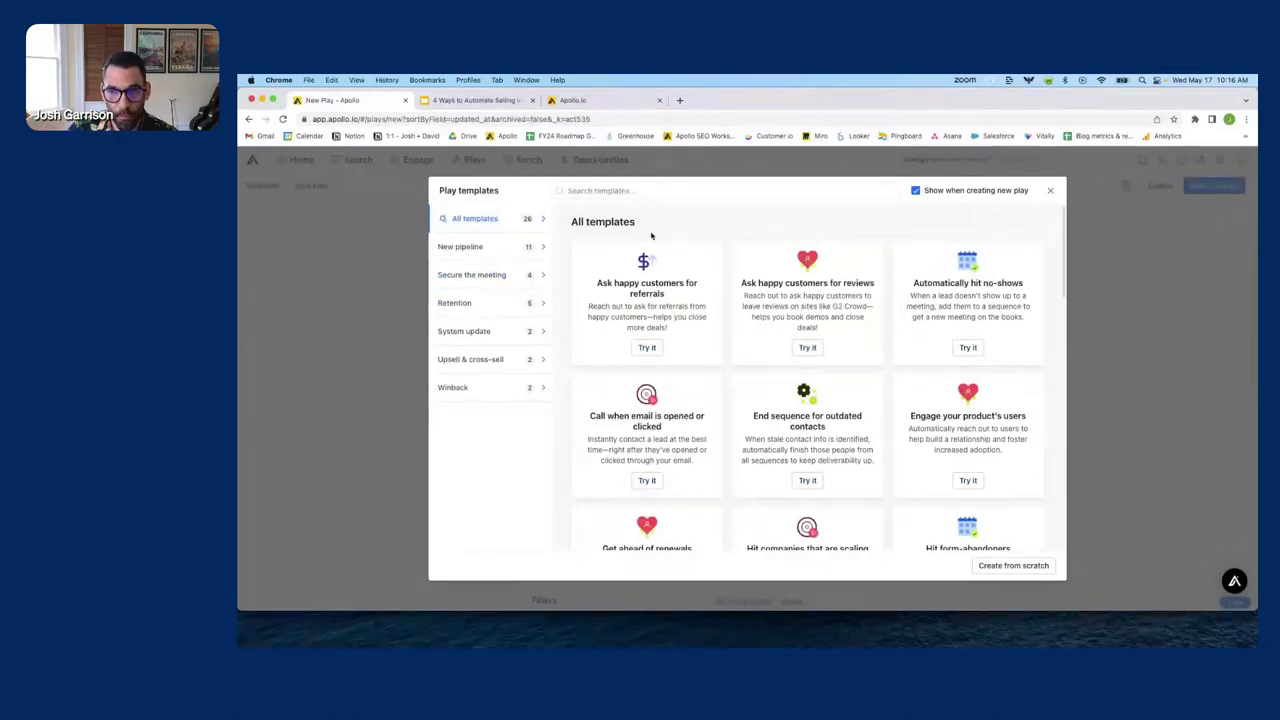
{"action": "scroll", "coordinate": [654, 237], "scroll_direction": "down", "scroll_amount": 1}
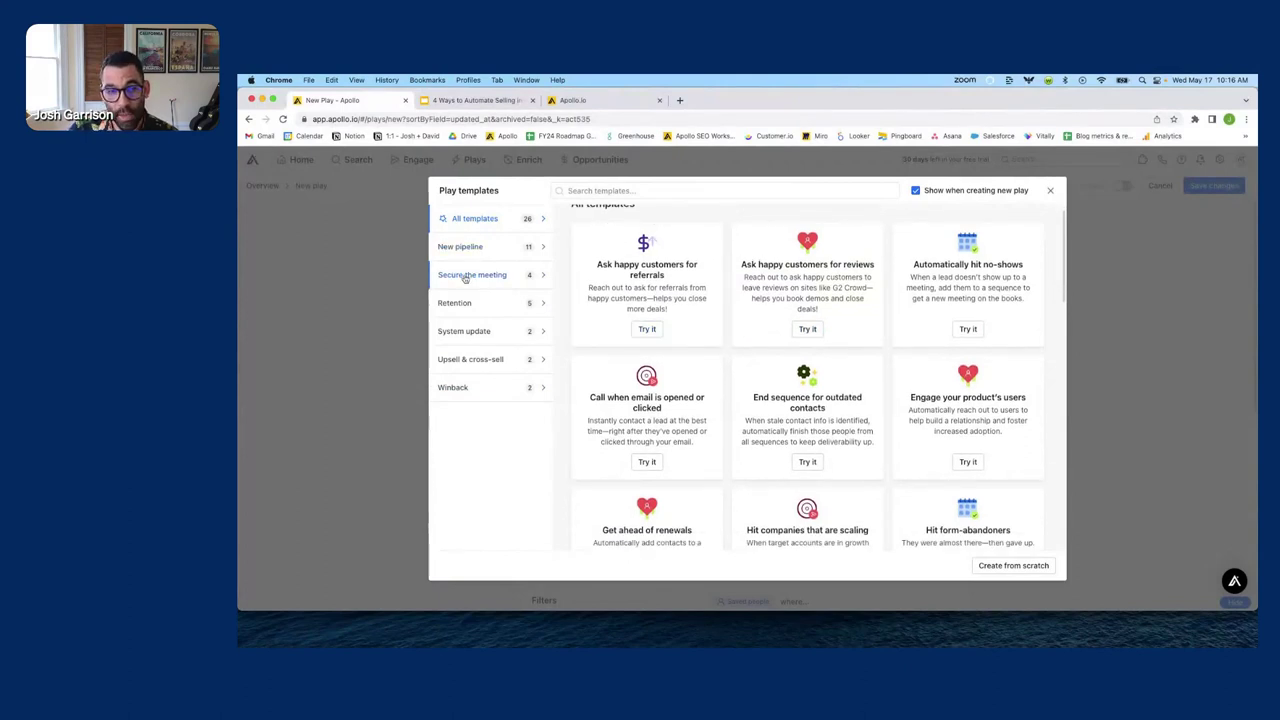
{"action": "left_click", "coordinate": [466, 277]}
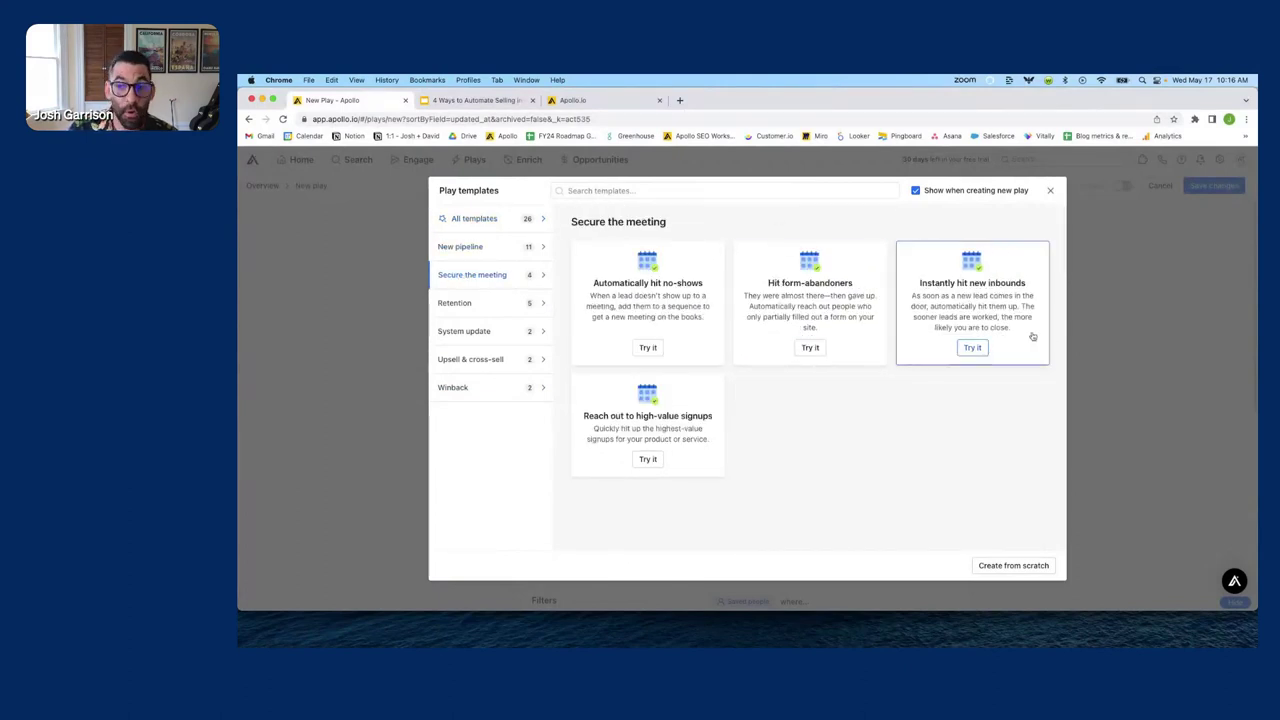
{"action": "left_click", "coordinate": [940, 299]}
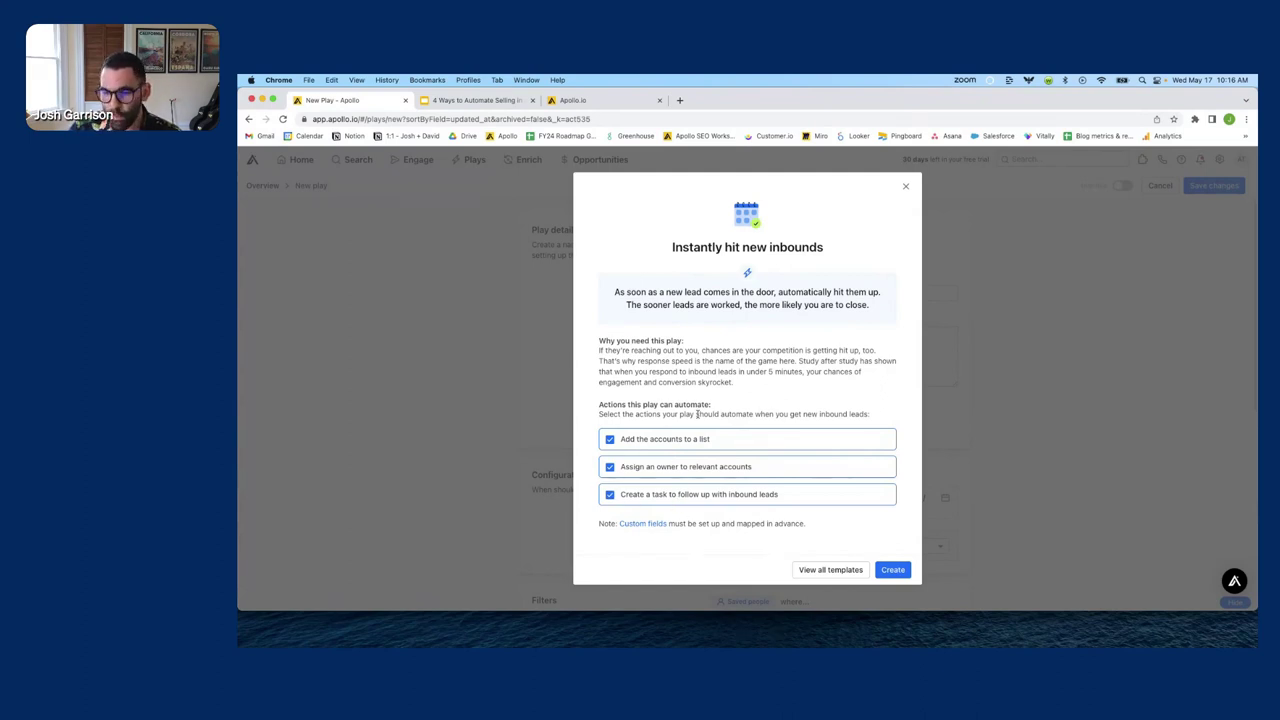
{"action": "left_click", "coordinate": [904, 185]}
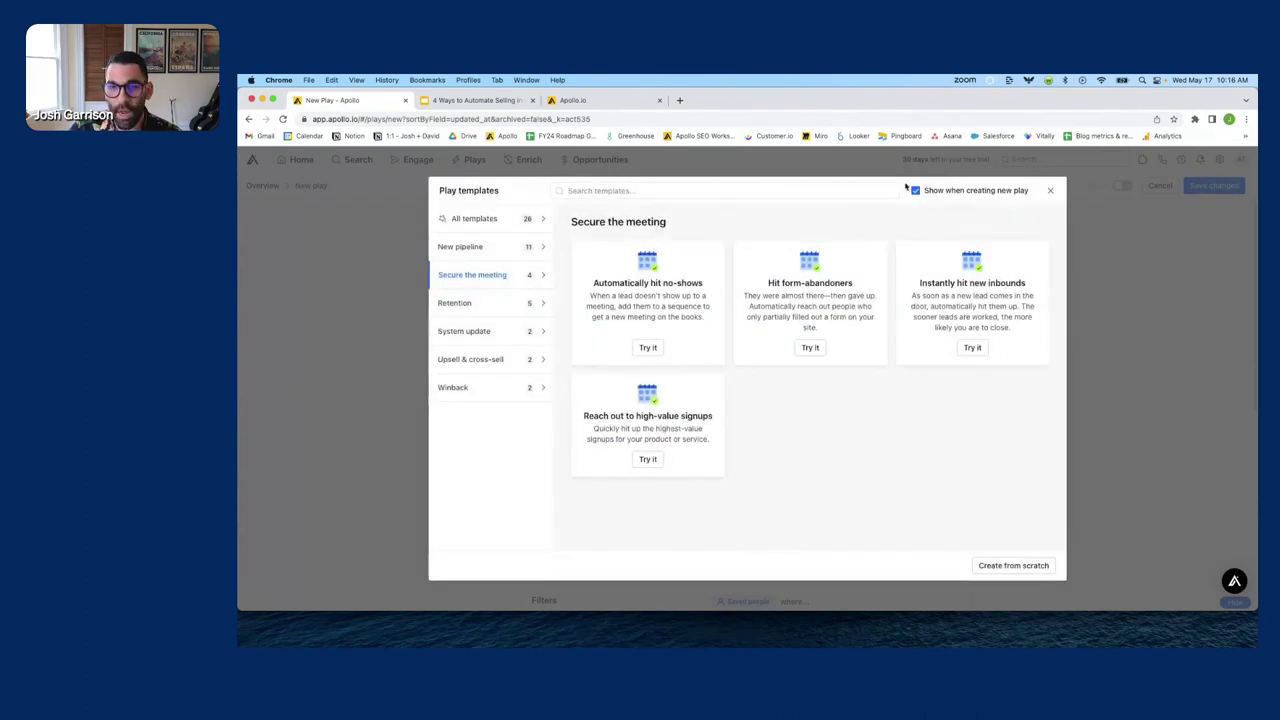
{"action": "left_click", "coordinate": [1003, 568]}
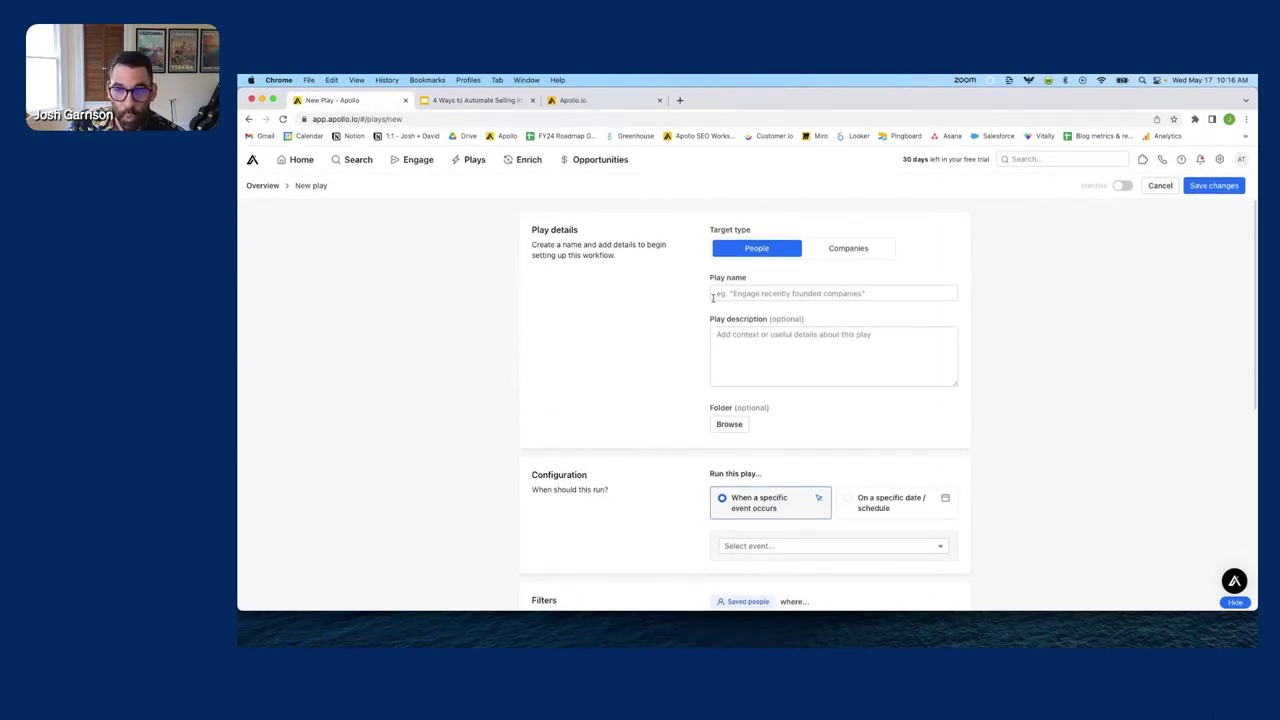
{"action": "scroll", "coordinate": [958, 313], "scroll_direction": "down", "scroll_amount": 5}
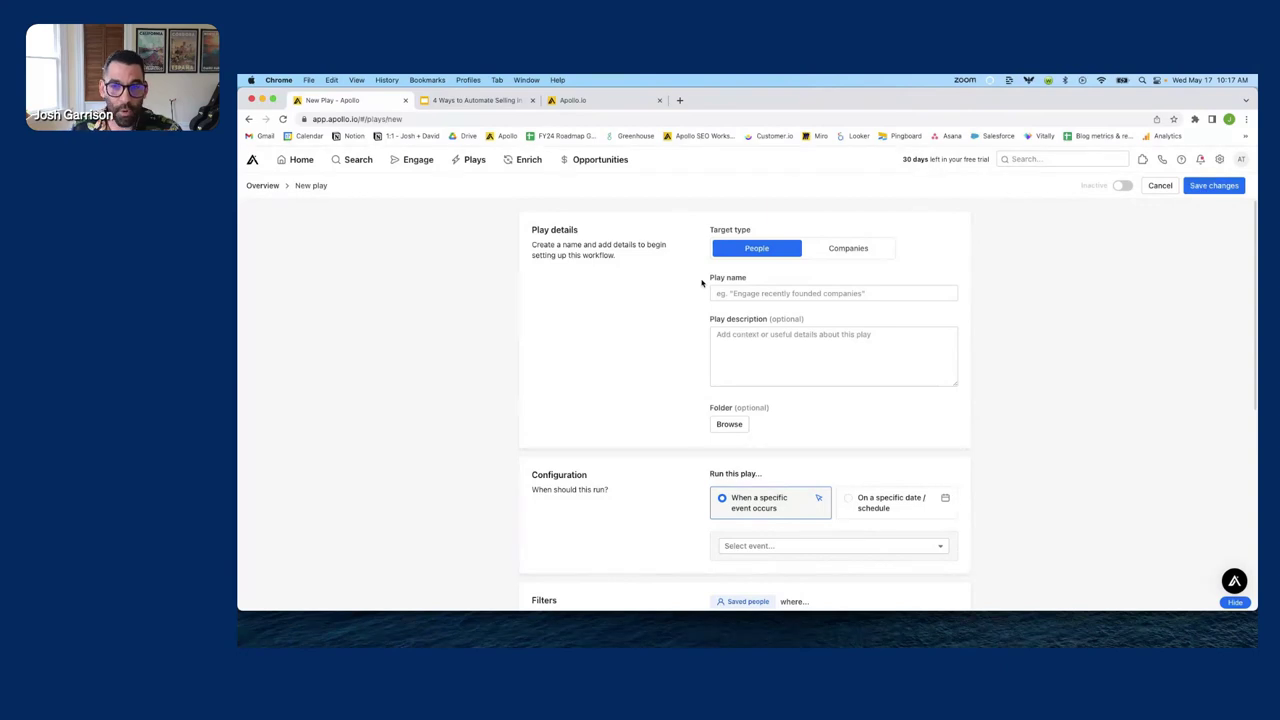
- Keep People as the play's target type and name the play "Automatically sequence inbound leads"
{"action": "left_click", "coordinate": [834, 250]}
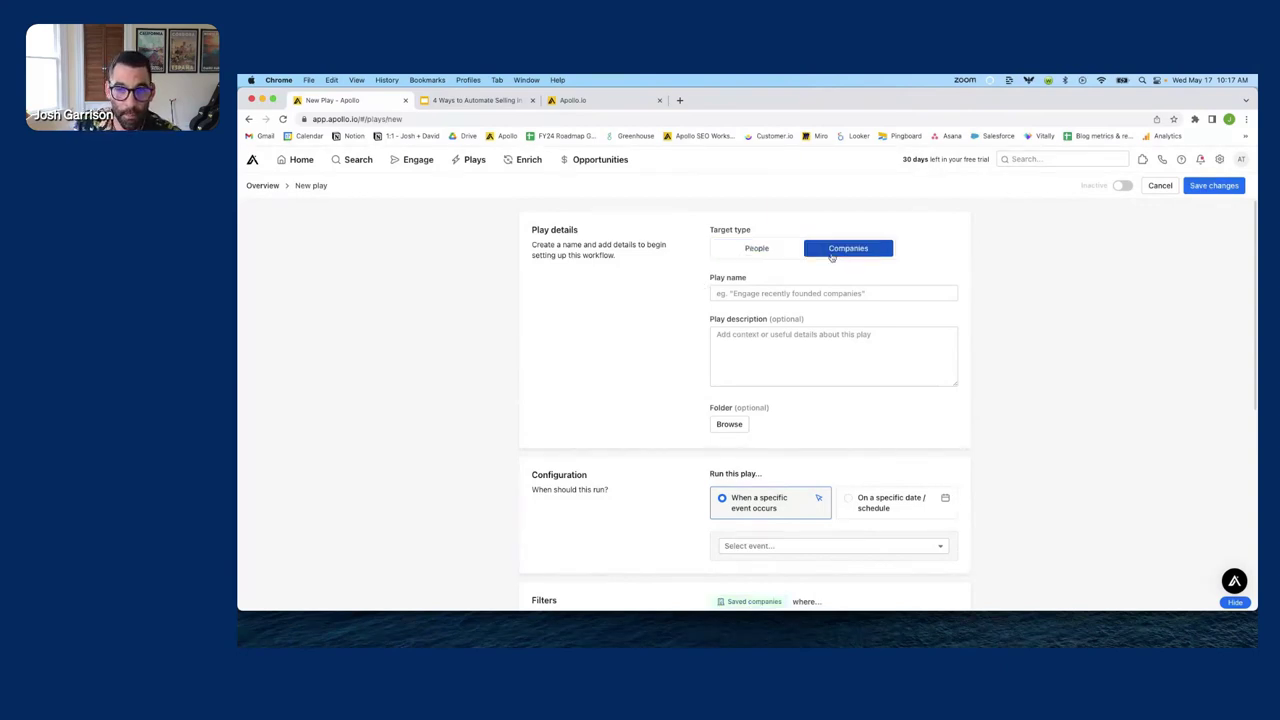
{"action": "left_click", "coordinate": [753, 251]}
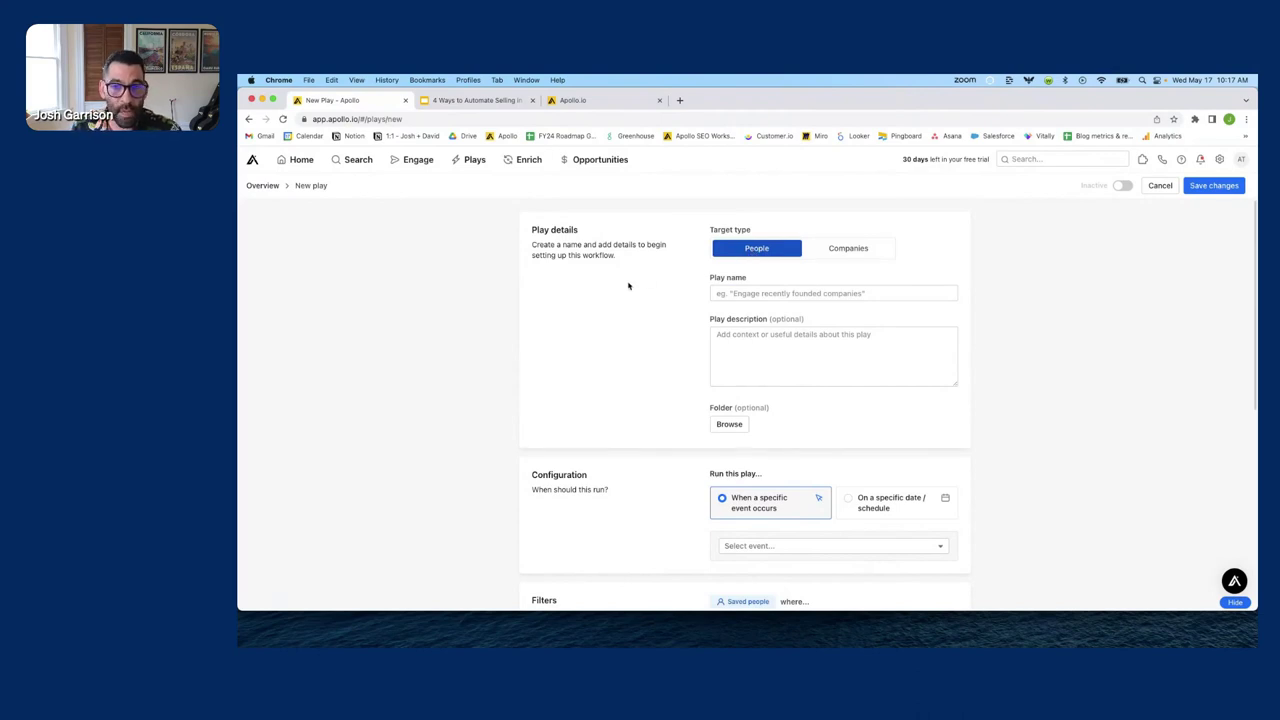
{"action": "left_click", "coordinate": [781, 294]}
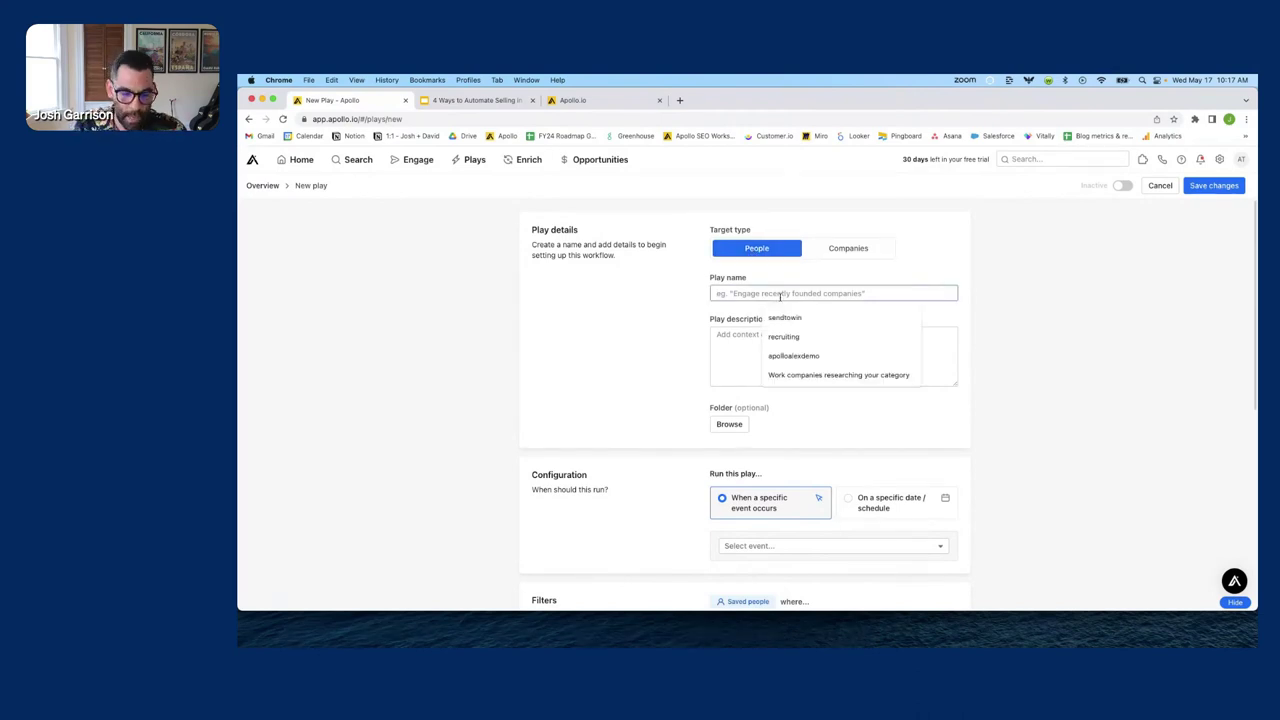
{"action": "type", "text": "Autom"}
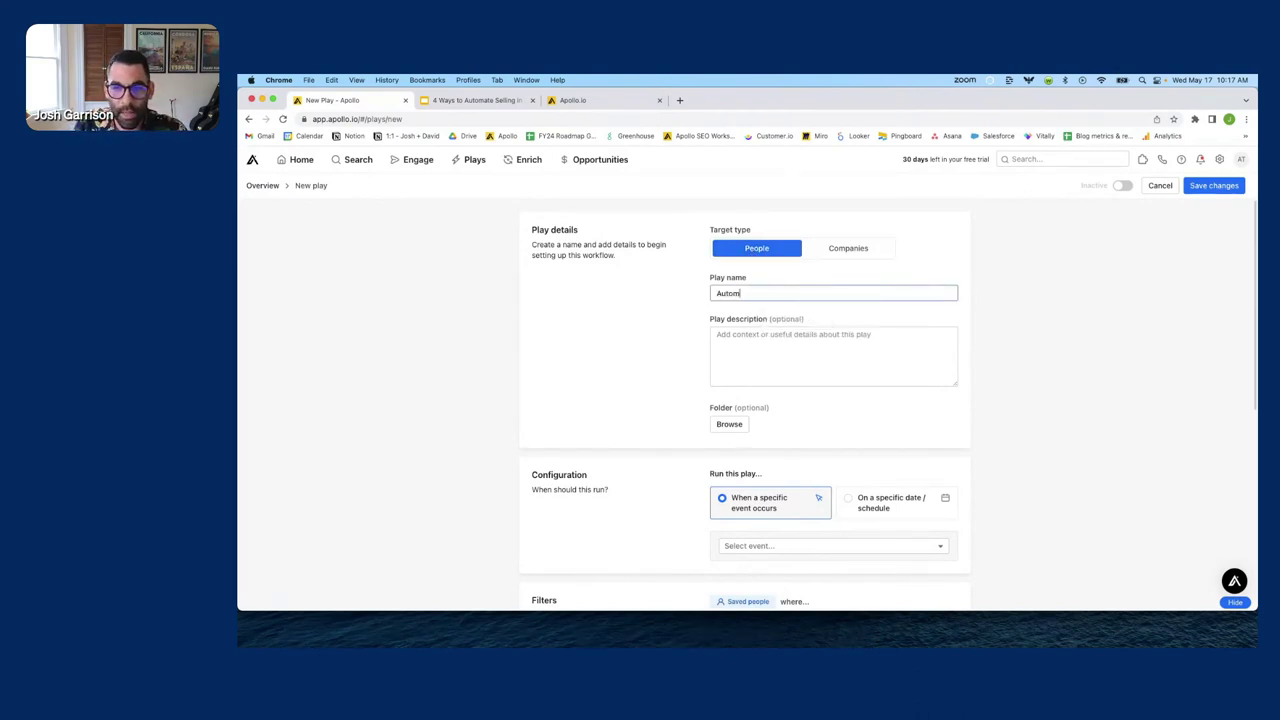
{"action": "type", "text": "atically sequence inb"}
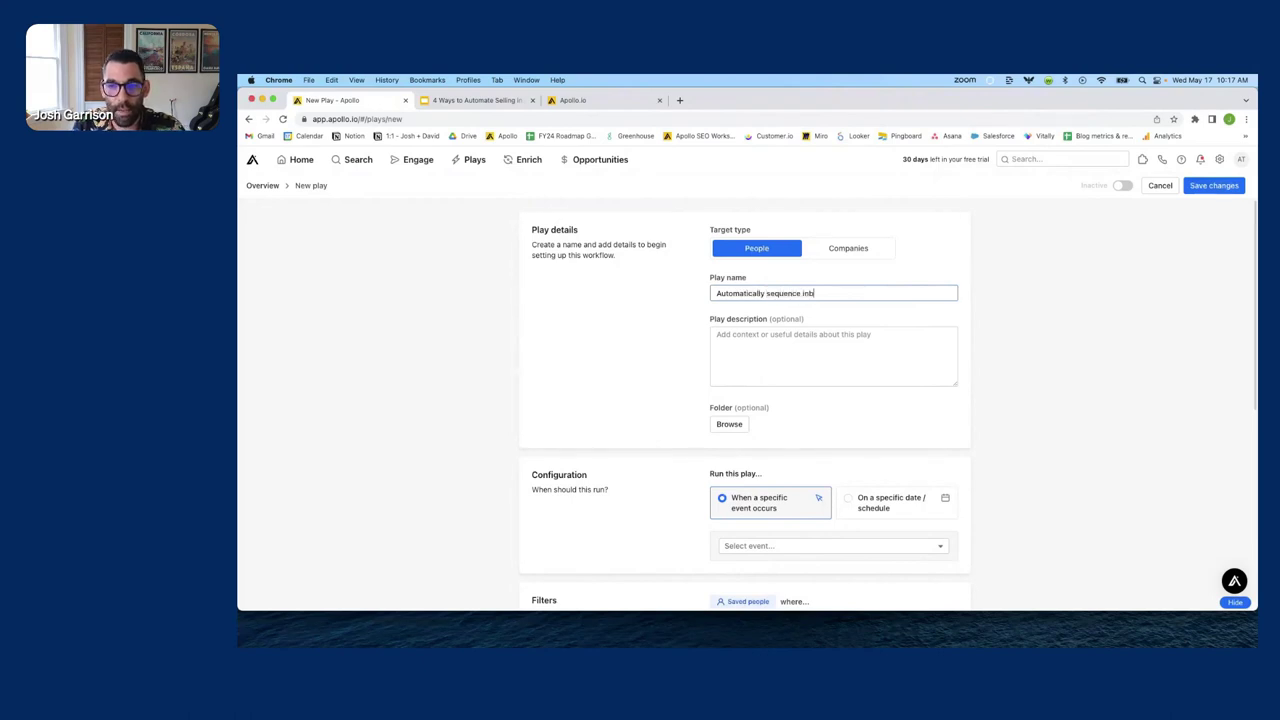
{"action": "type", "text": "ound leads"}
- Enter the play description "Adds inbound leads to a sequence"
{"action": "left_click", "coordinate": [829, 340]}
{"action": "type", "text": "Ad"}
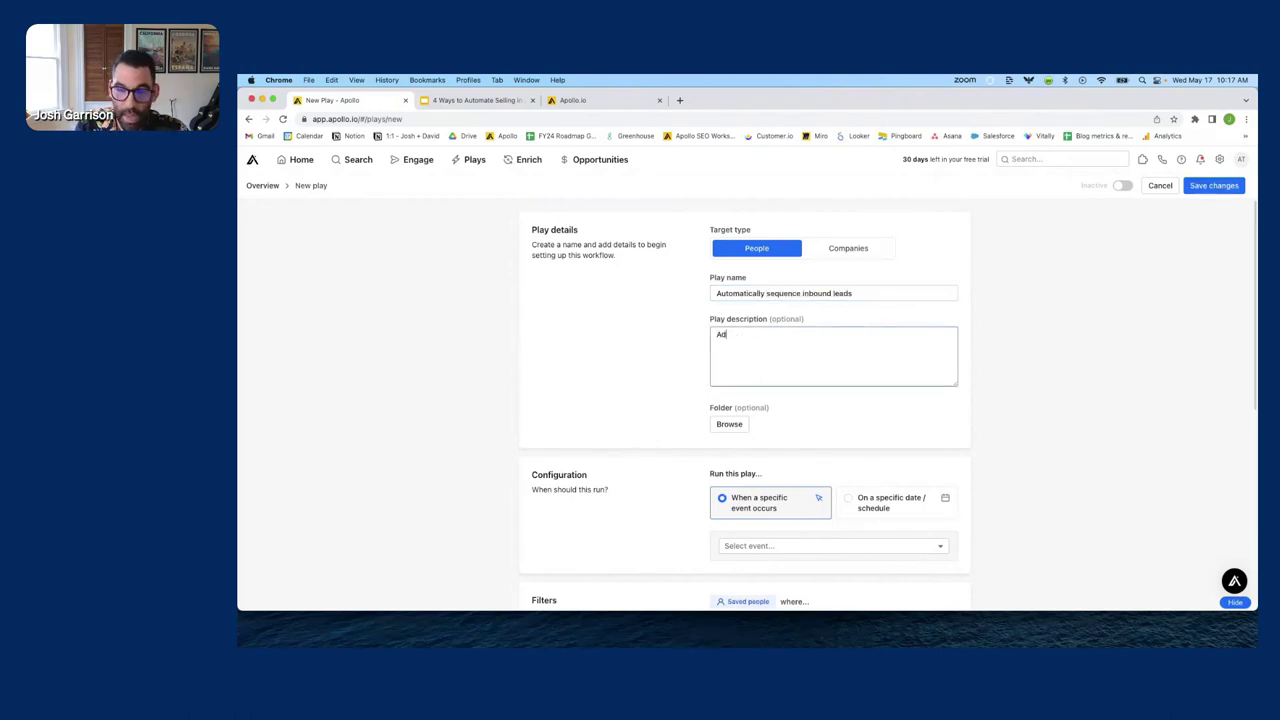
{"action": "type", "text": "ds inbounds leads"}
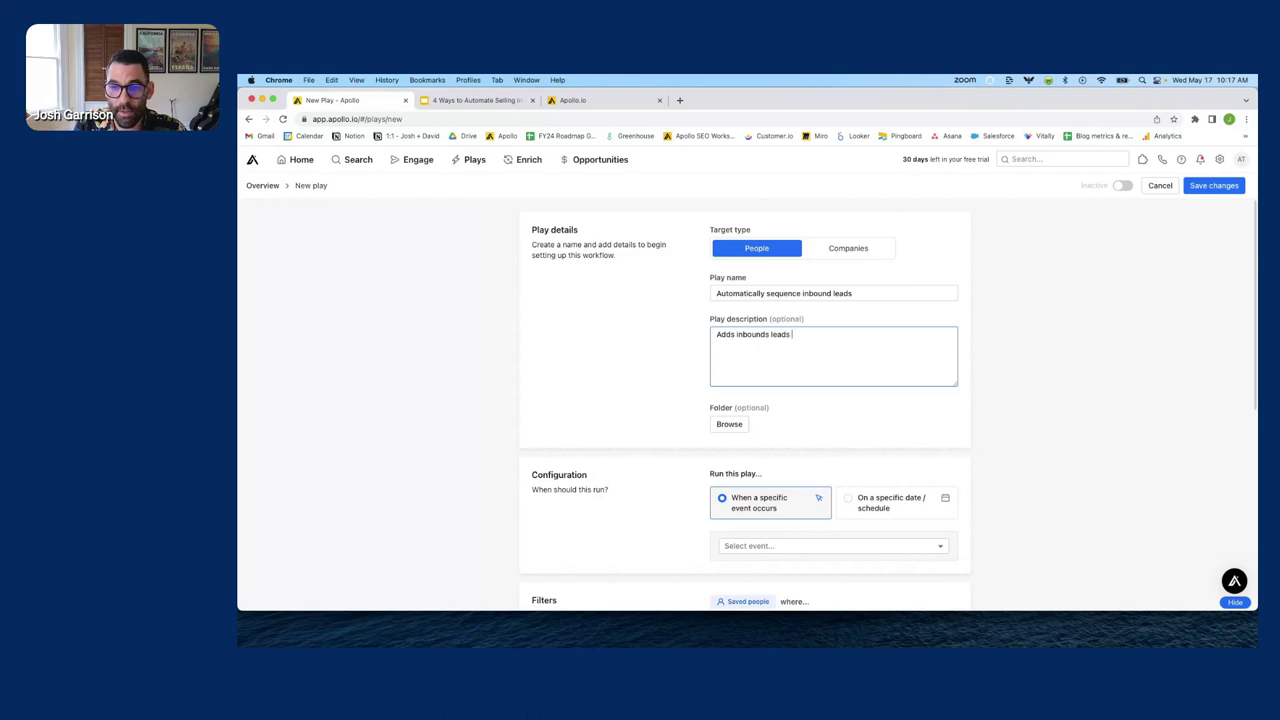
{"action": "key", "text": "BackSpace"}
{"action": "key", "text": "BackSpace"}
{"action": "key", "text": "BackSpace"}
{"action": "key", "text": "BackSpace"}
{"action": "key", "text": "BackSpace"}
{"action": "key", "text": "BackSpace"}
{"action": "key", "text": "BackSpace"}
{"action": "key", "text": "BackSpace"}
{"action": "key", "text": "BackSpace"}
{"action": "key", "text": "BackSpace"}
{"action": "key", "text": "BackSpace"}
{"action": "key", "text": "BackSpace"}
{"action": "key", "text": "BackSpace"}
{"action": "key", "text": "BackSpace"}
{"action": "key", "text": "BackSpace"}
{"action": "key", "text": "BackSpace"}
{"action": "type", "text": "inb"}
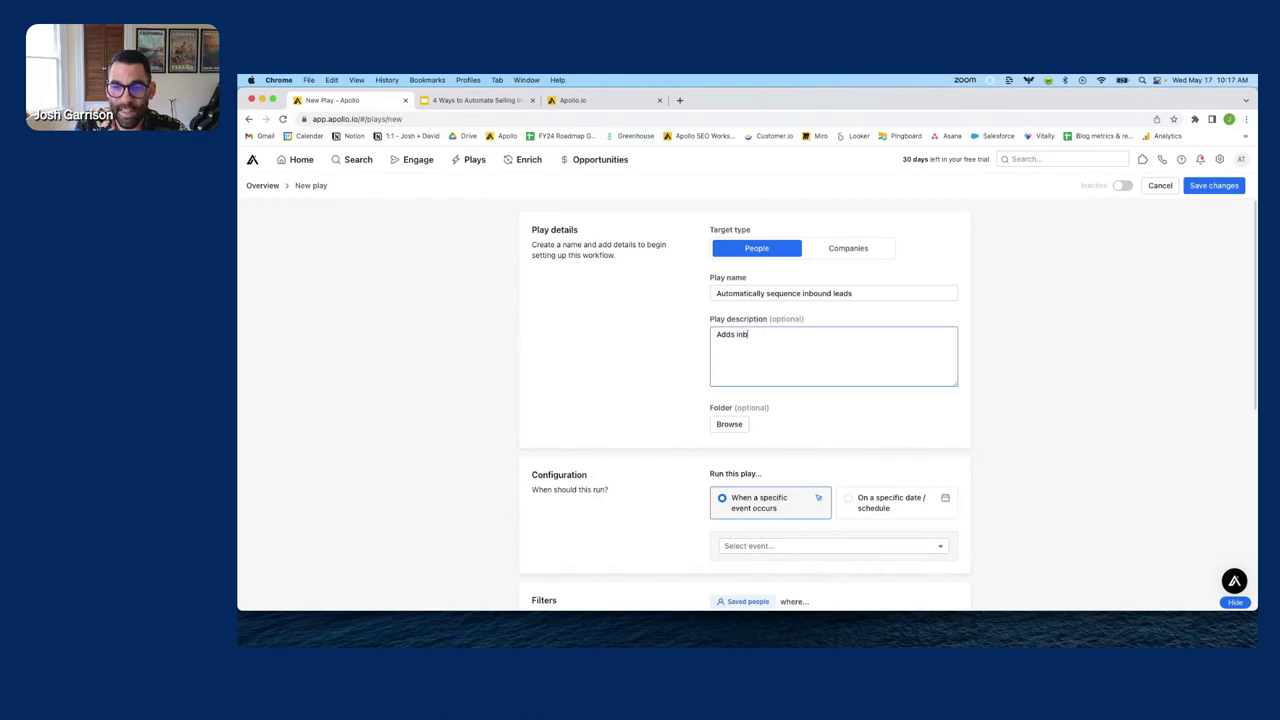
{"action": "type", "text": "ound leads to a seque"}
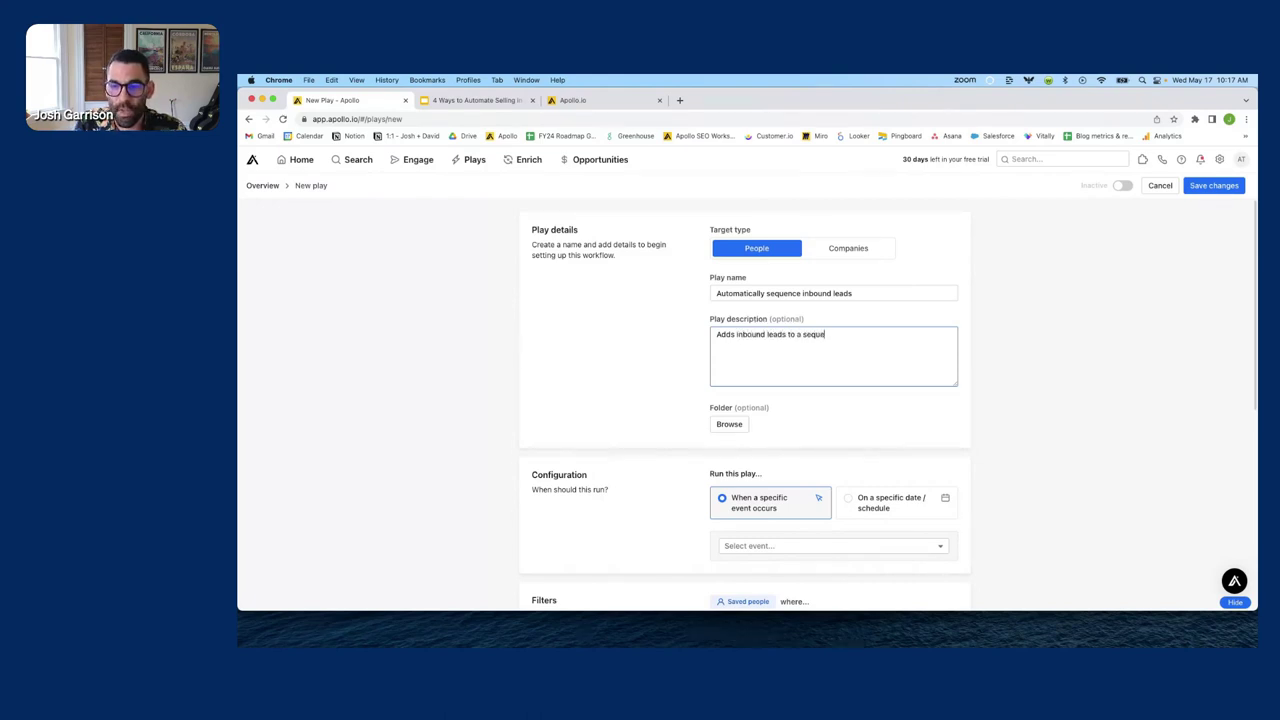
{"action": "type", "text": "nce"}
- Try a schedule that runs the play every 1 day, and return to running it when a specific event occurs
{"action": "scroll", "coordinate": [651, 337], "scroll_direction": "down", "scroll_amount": 3}
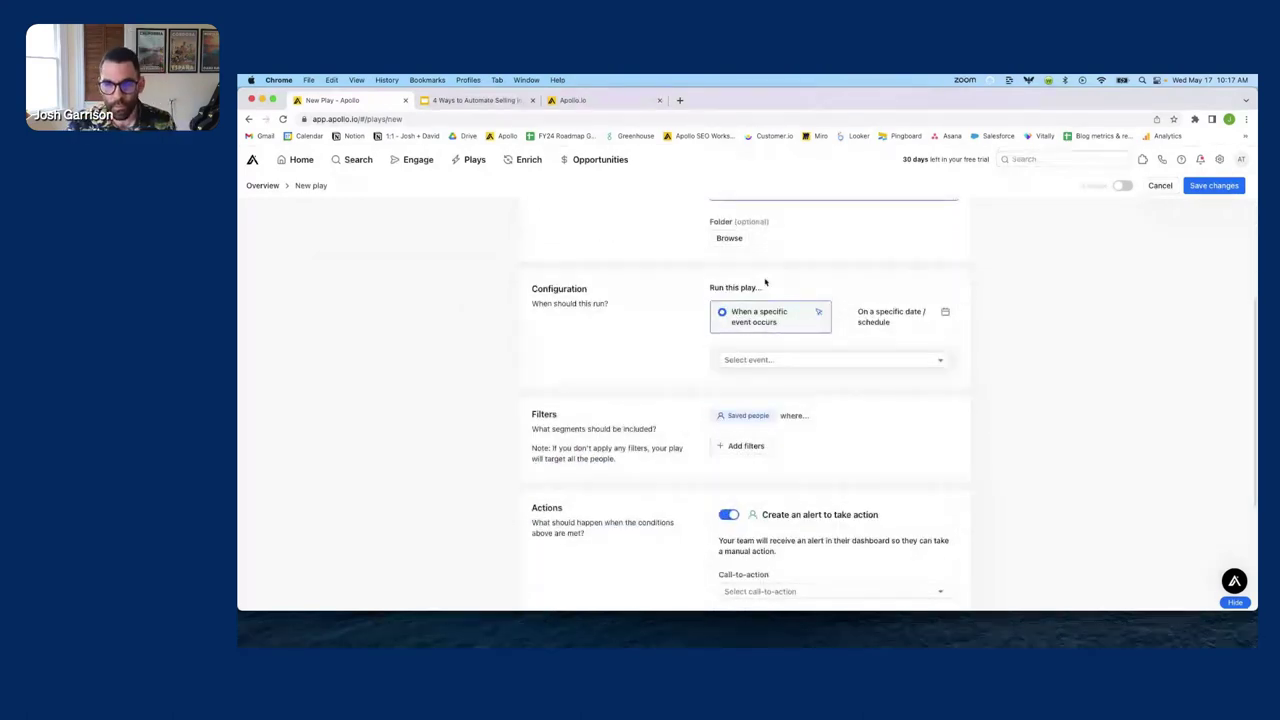
{"action": "scroll", "coordinate": [721, 269], "scroll_direction": "down", "scroll_amount": 1}
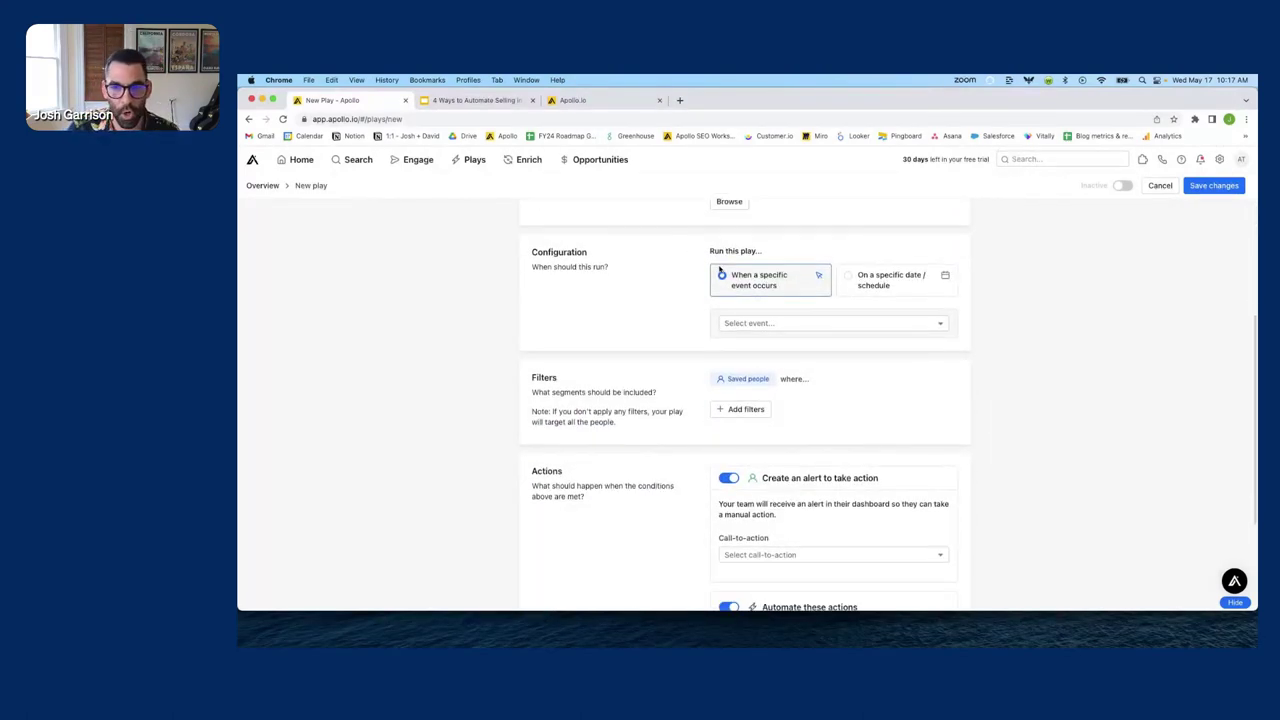
{"action": "left_click", "coordinate": [899, 275]}
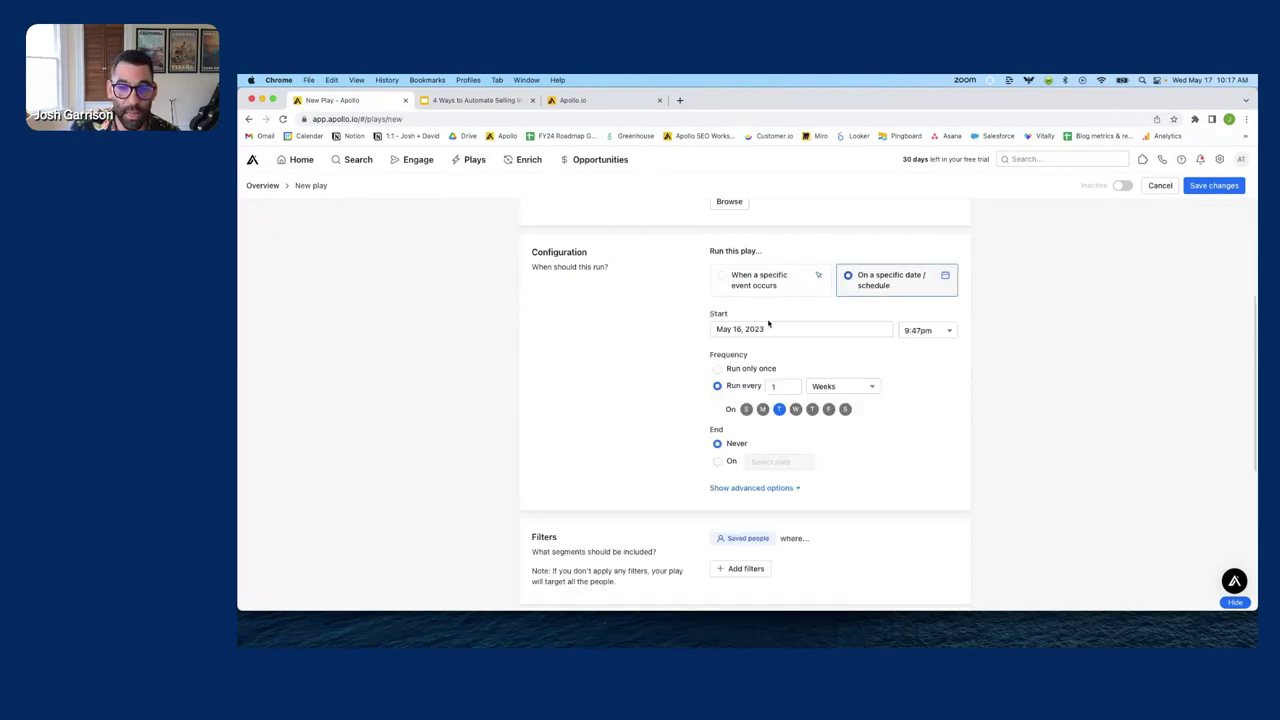
{"action": "left_click", "coordinate": [790, 281]}
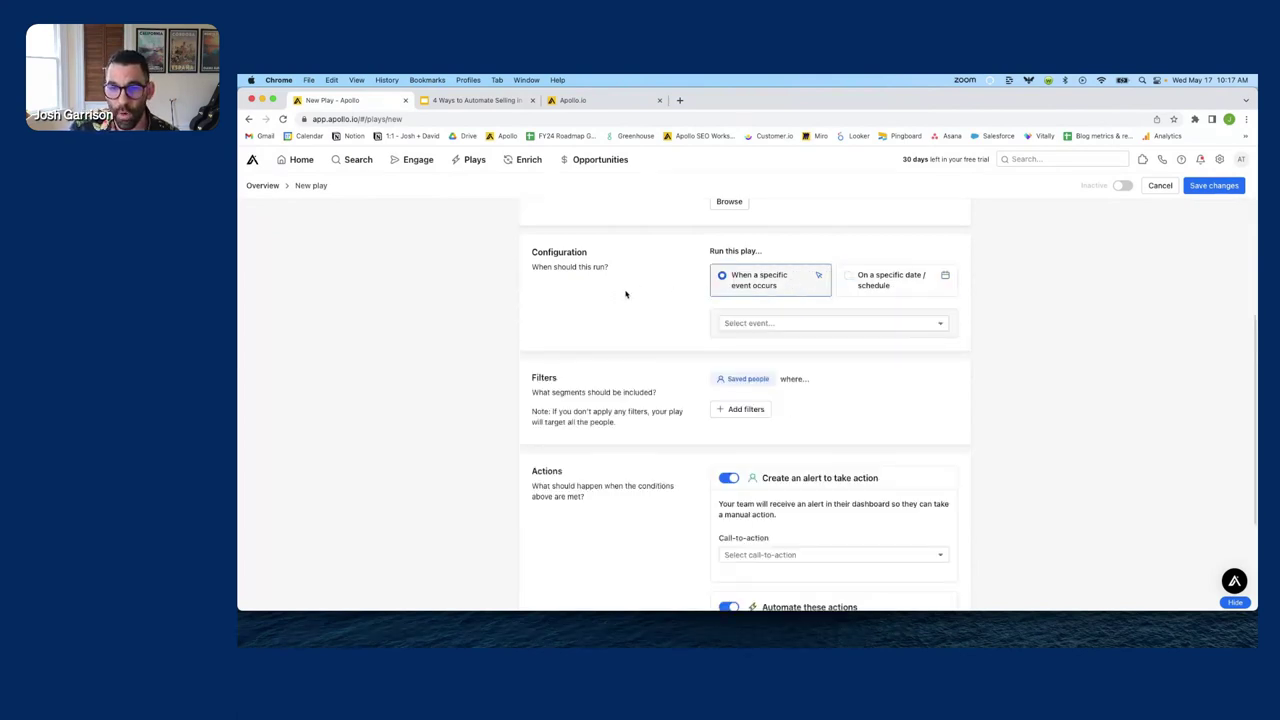
{"action": "left_click", "coordinate": [911, 281]}
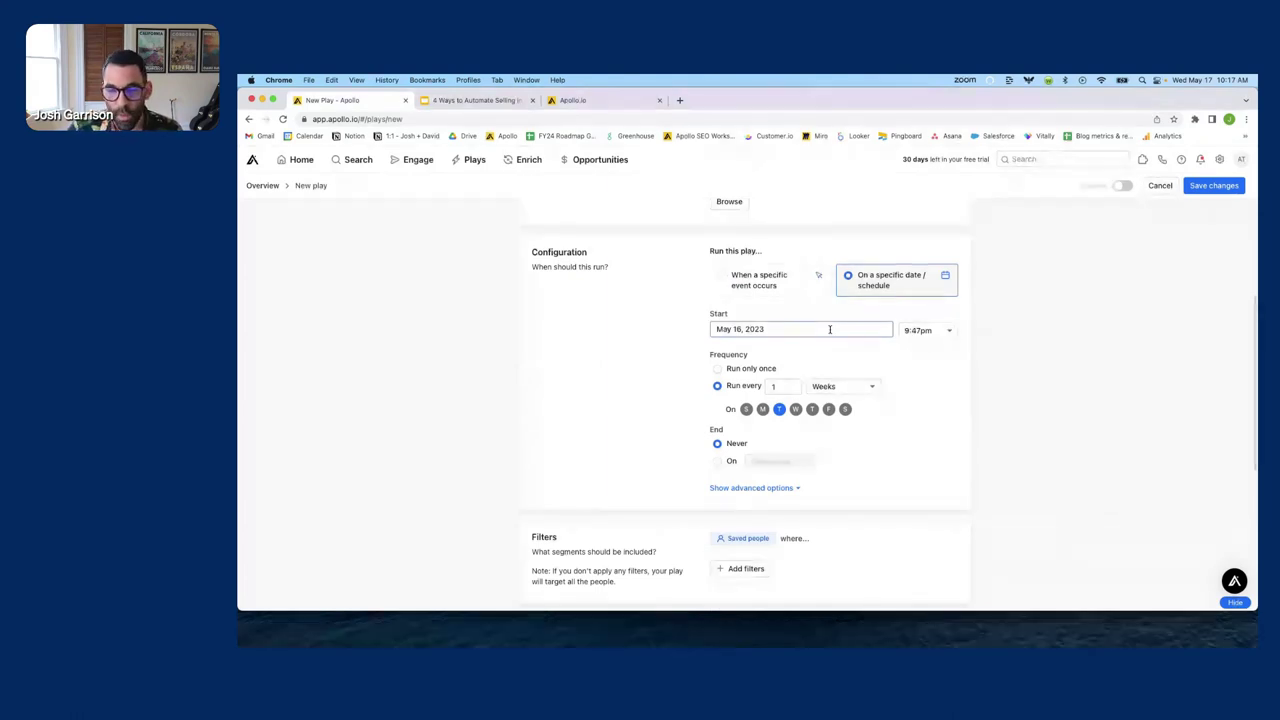
{"action": "scroll", "coordinate": [726, 378], "scroll_direction": "down", "scroll_amount": 1}
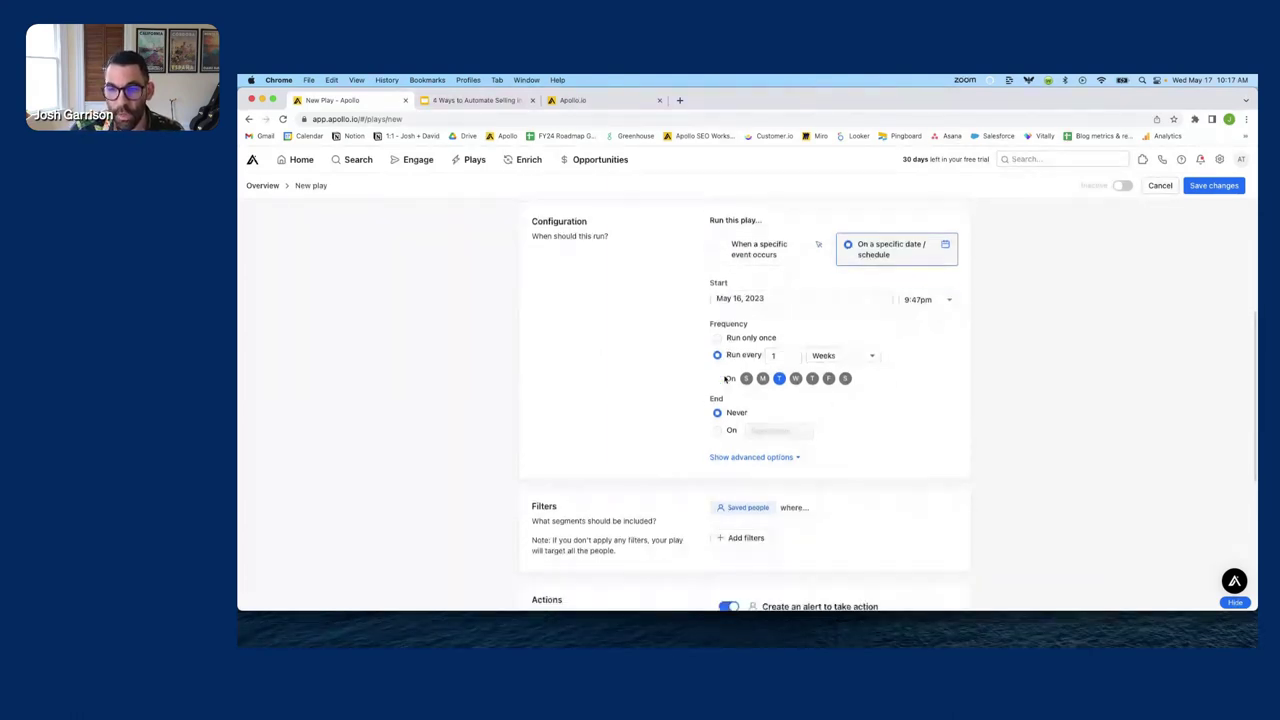
{"action": "left_click", "coordinate": [840, 355]}
{"action": "left_click", "coordinate": [845, 372]}
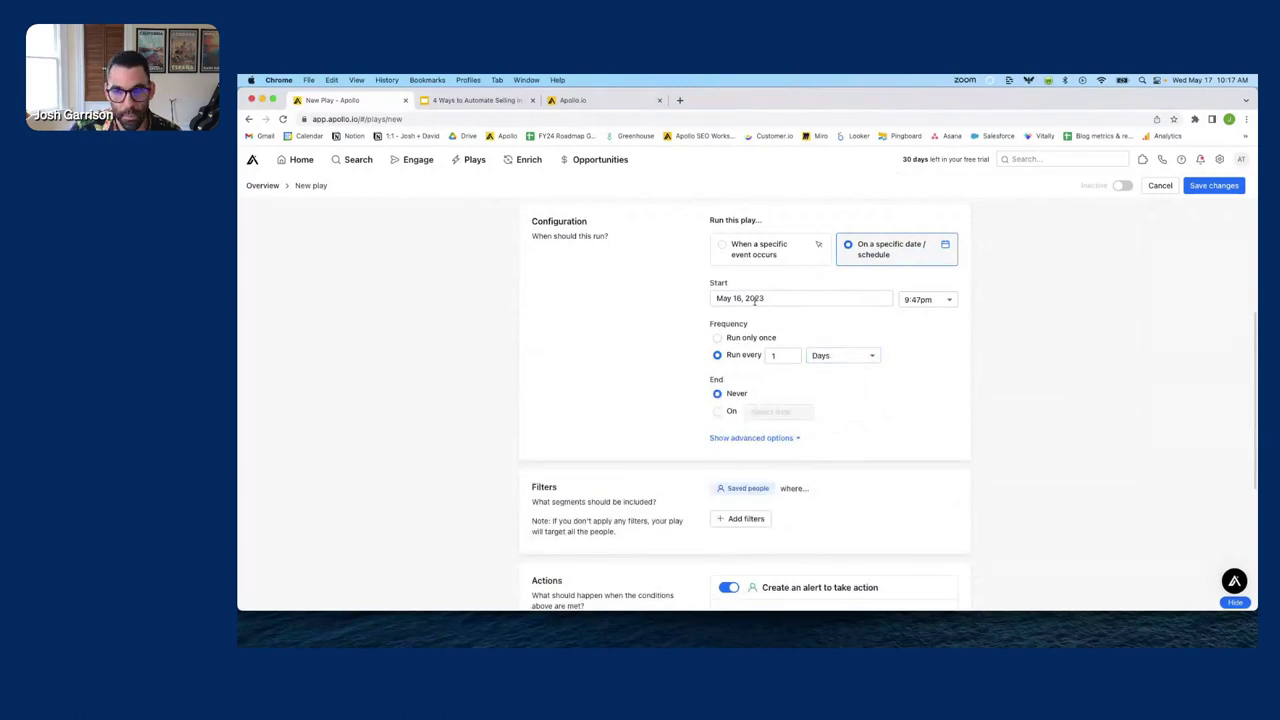
{"action": "left_click", "coordinate": [754, 252]}
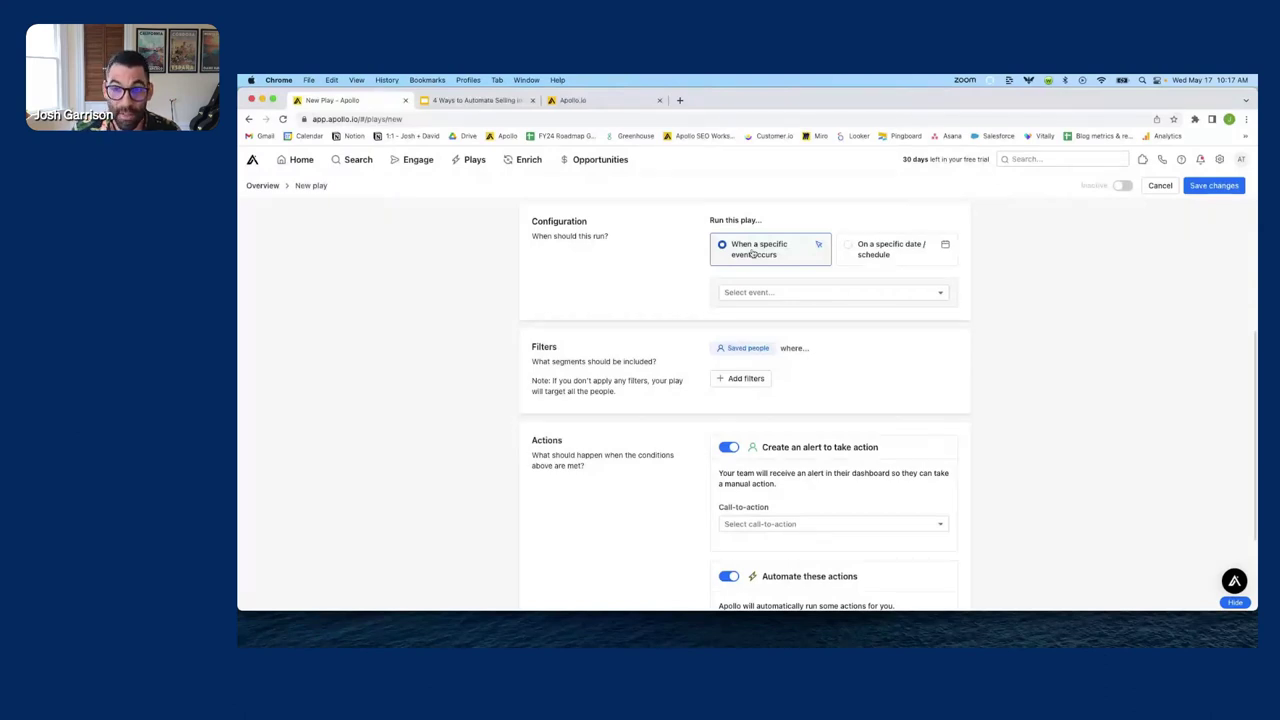
- Look through the available trigger events and set the play to run on Contact Created
{"action": "left_click", "coordinate": [760, 295]}
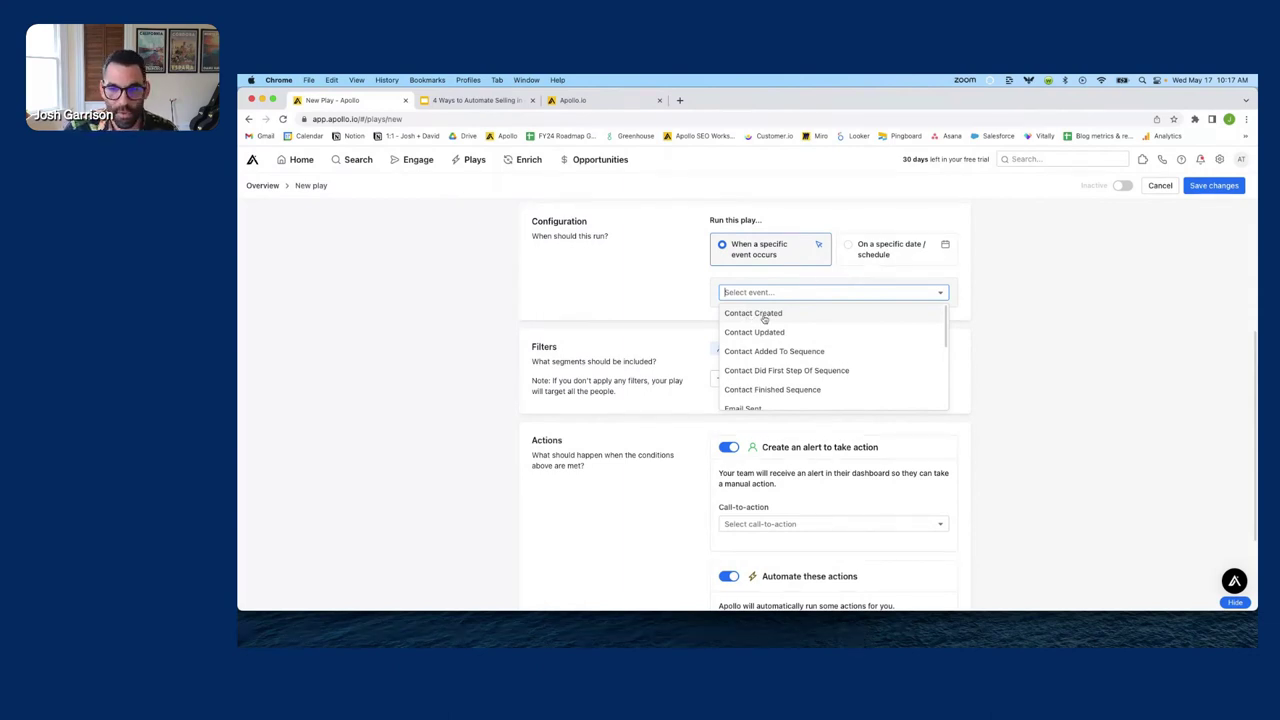
{"action": "scroll", "coordinate": [766, 330], "scroll_direction": "down", "scroll_amount": 10}
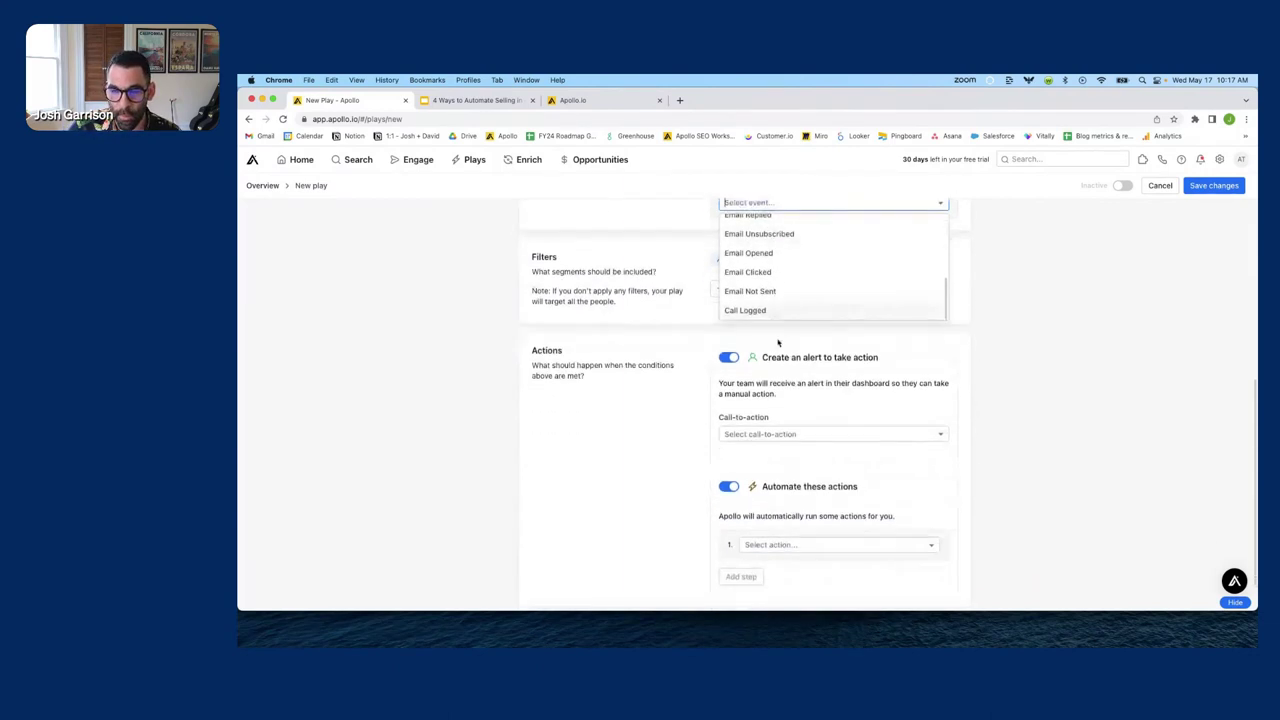
{"action": "scroll", "coordinate": [780, 300], "scroll_direction": "up", "scroll_amount": 10}
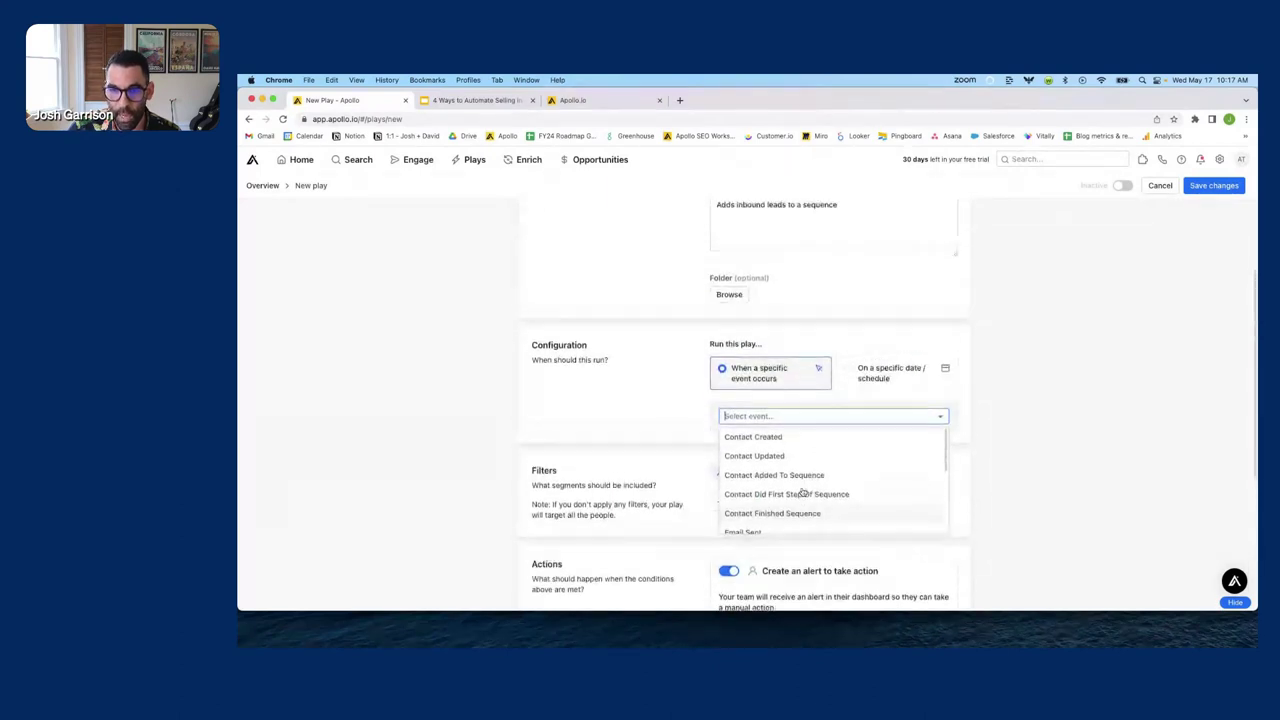
{"action": "scroll", "coordinate": [802, 492], "scroll_direction": "down", "scroll_amount": 2}
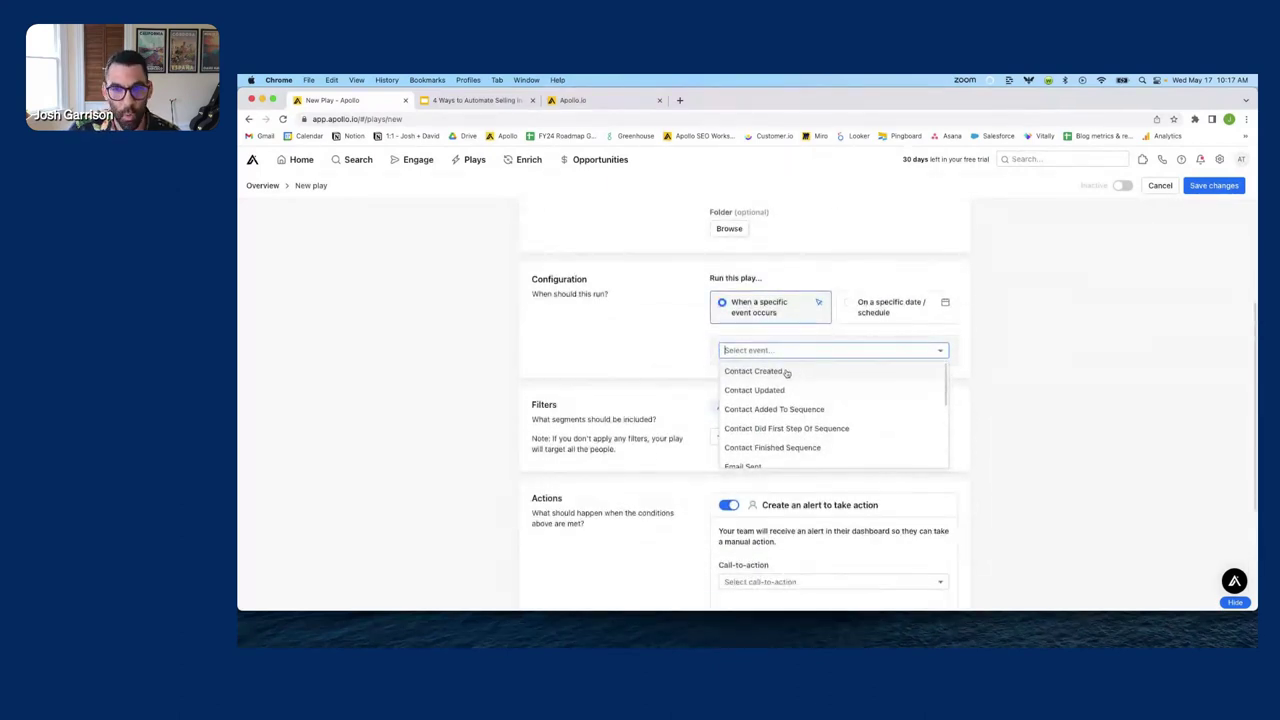
{"action": "left_click", "coordinate": [787, 371]}
{"action": "scroll", "coordinate": [667, 347], "scroll_direction": "down", "scroll_amount": 1}
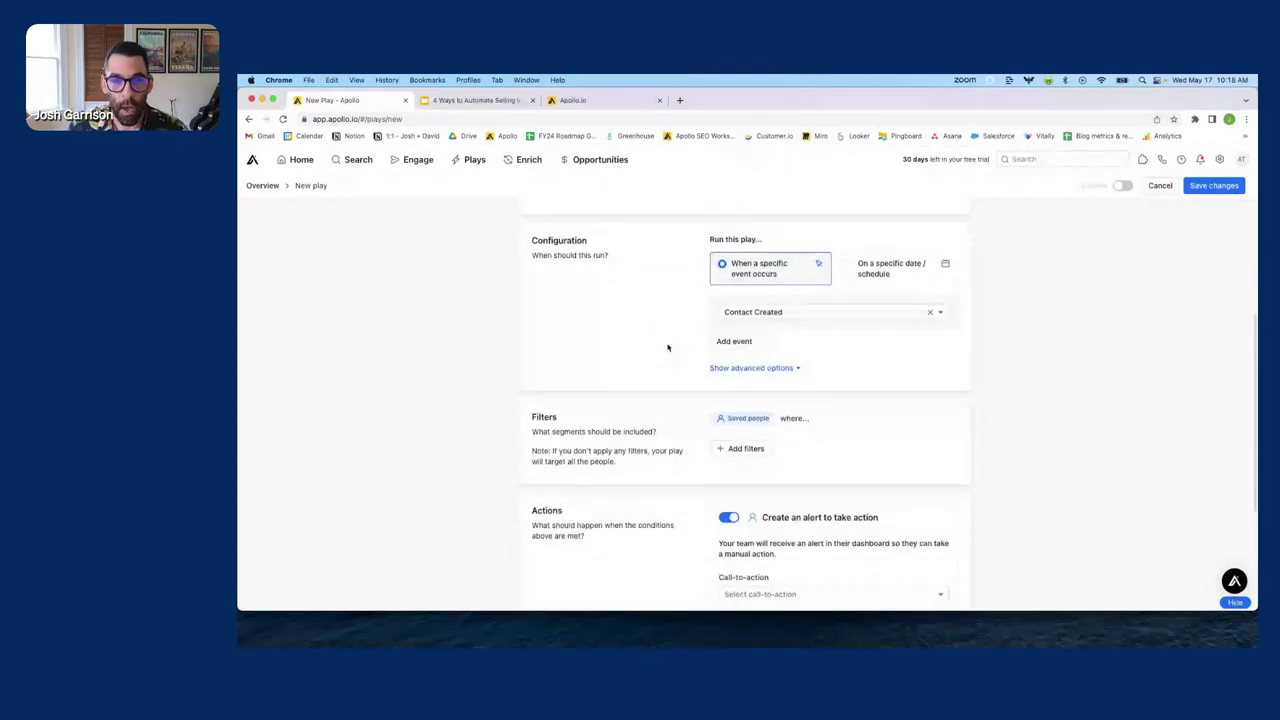
- Examine the alternative trigger events, keeping Contact Created, and review the play's configuration, filters and actions sections
{"action": "left_click", "coordinate": [766, 316]}
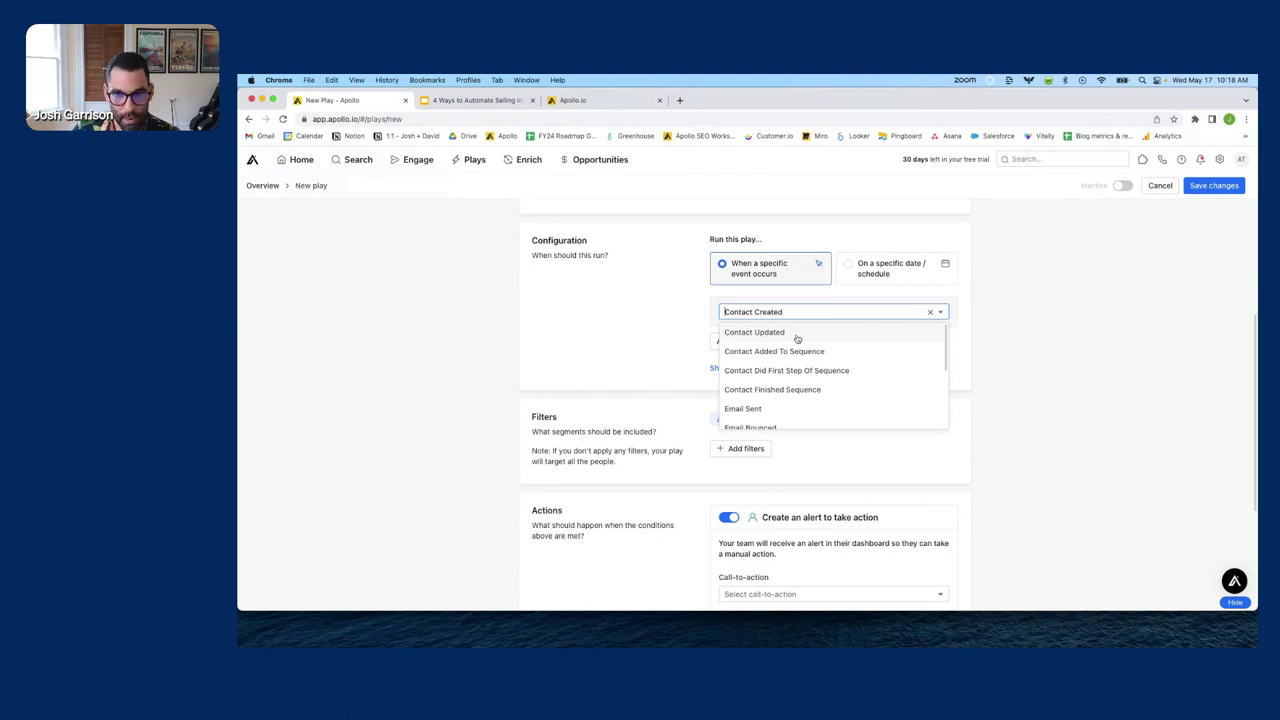
{"action": "left_click", "coordinate": [632, 332]}
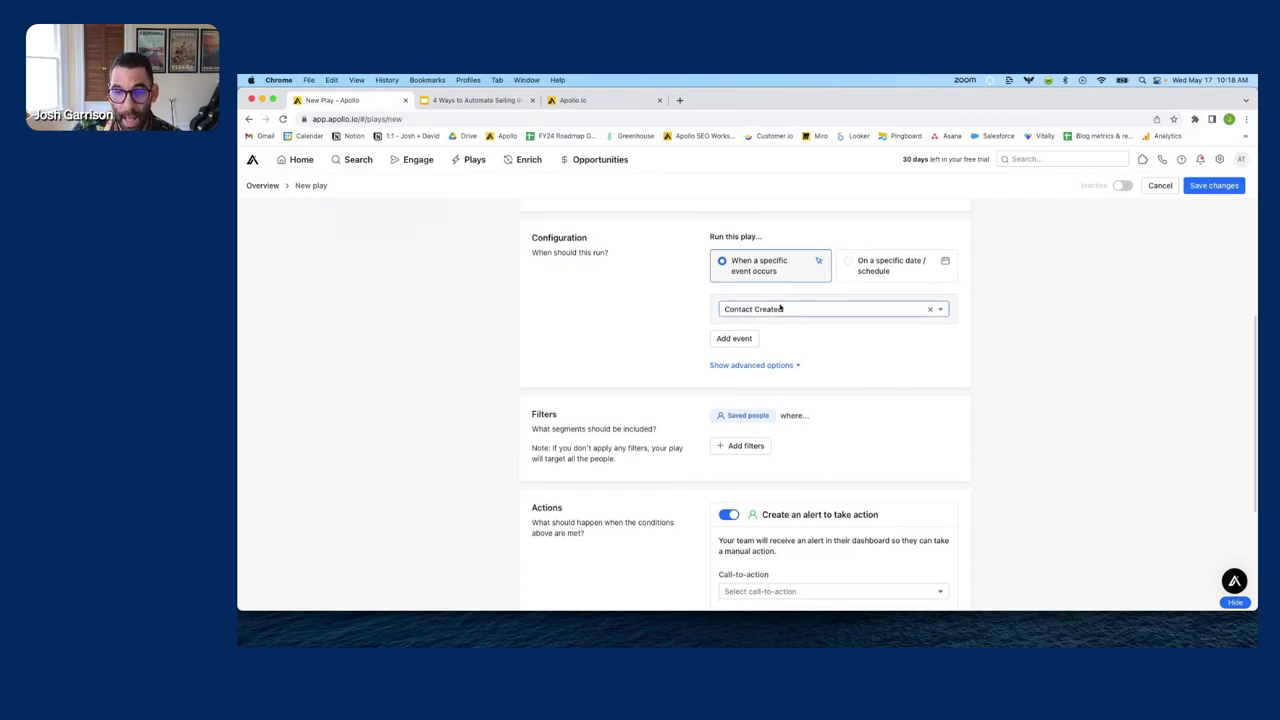
{"action": "scroll", "coordinate": [736, 354], "scroll_direction": "down", "scroll_amount": 3}
{"action": "scroll", "coordinate": [745, 350], "scroll_direction": "up", "scroll_amount": 2}
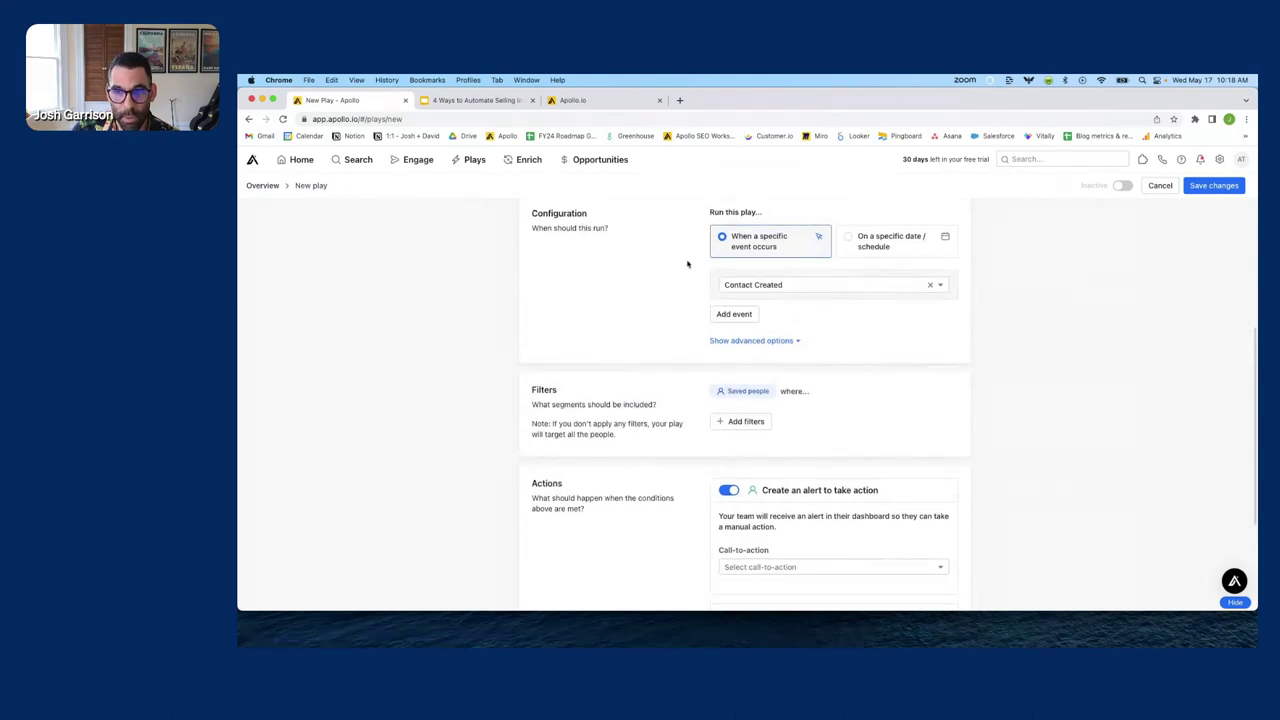
{"action": "scroll", "coordinate": [671, 317], "scroll_direction": "down", "scroll_amount": 1}
{"action": "scroll", "coordinate": [669, 314], "scroll_direction": "up", "scroll_amount": 2}
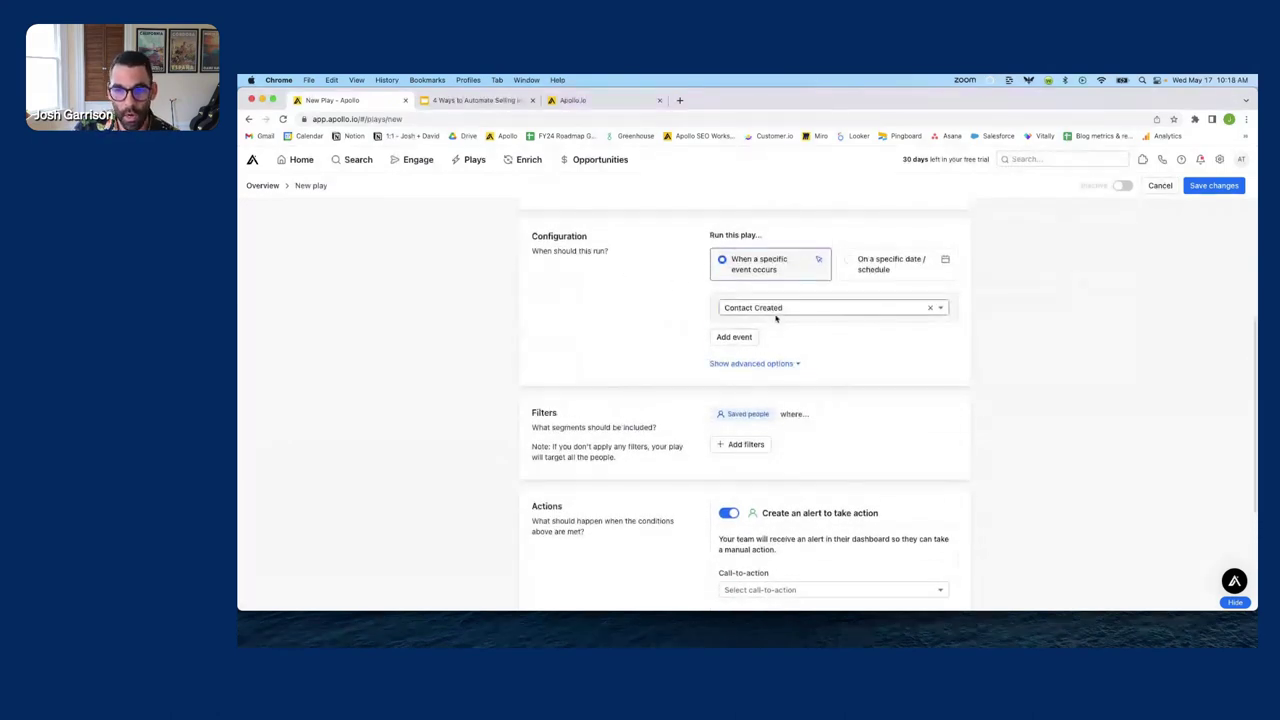
{"action": "scroll", "coordinate": [773, 317], "scroll_direction": "down", "scroll_amount": 3}
{"action": "left_click_drag", "start_coordinate": [522, 265], "coordinate": [656, 342]}
{"action": "left_click", "coordinate": [656, 342]}
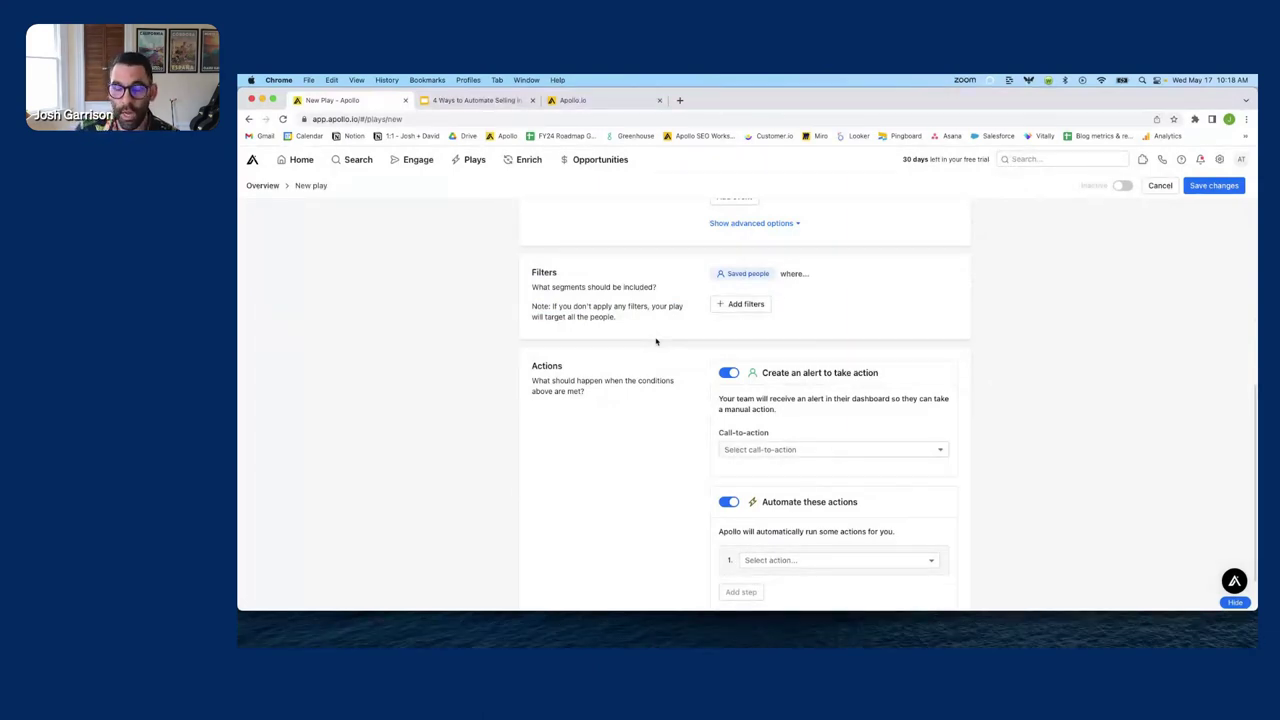
- Browse the people filters available for the play, close them without saving, and recheck the trigger configuration
{"action": "left_click", "coordinate": [752, 310]}
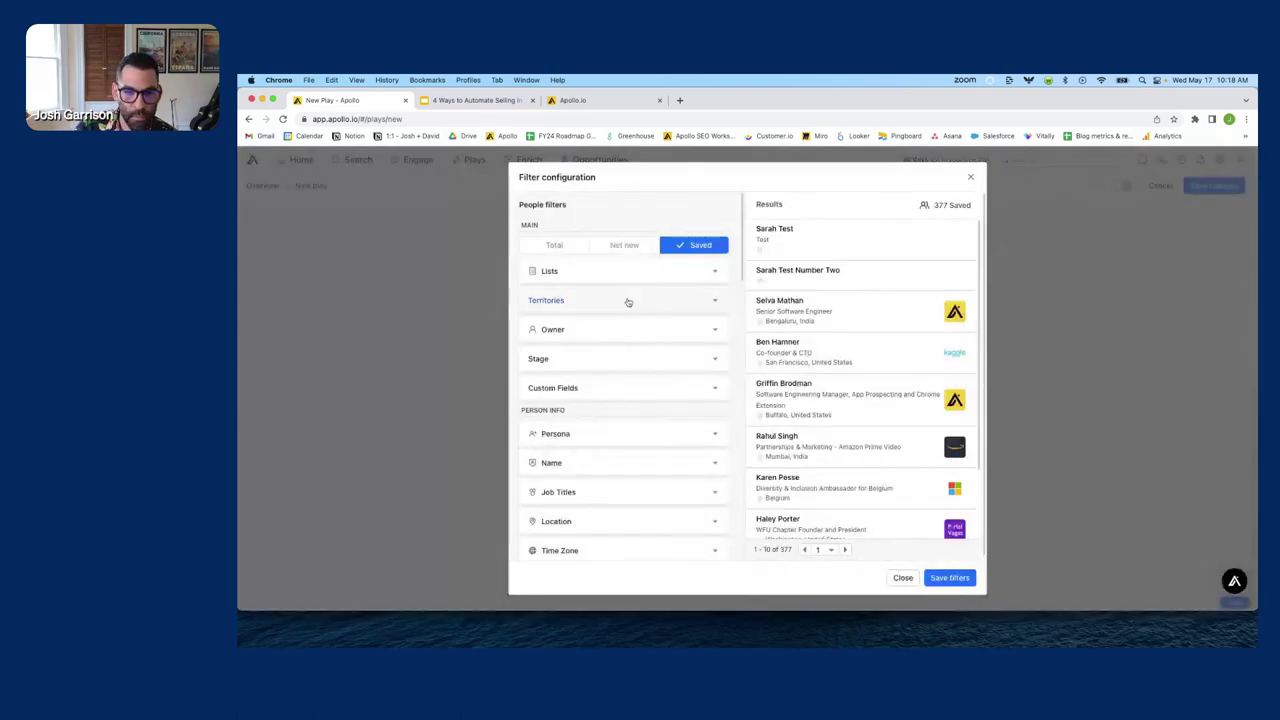
{"action": "scroll", "coordinate": [624, 296], "scroll_direction": "down", "scroll_amount": 1}
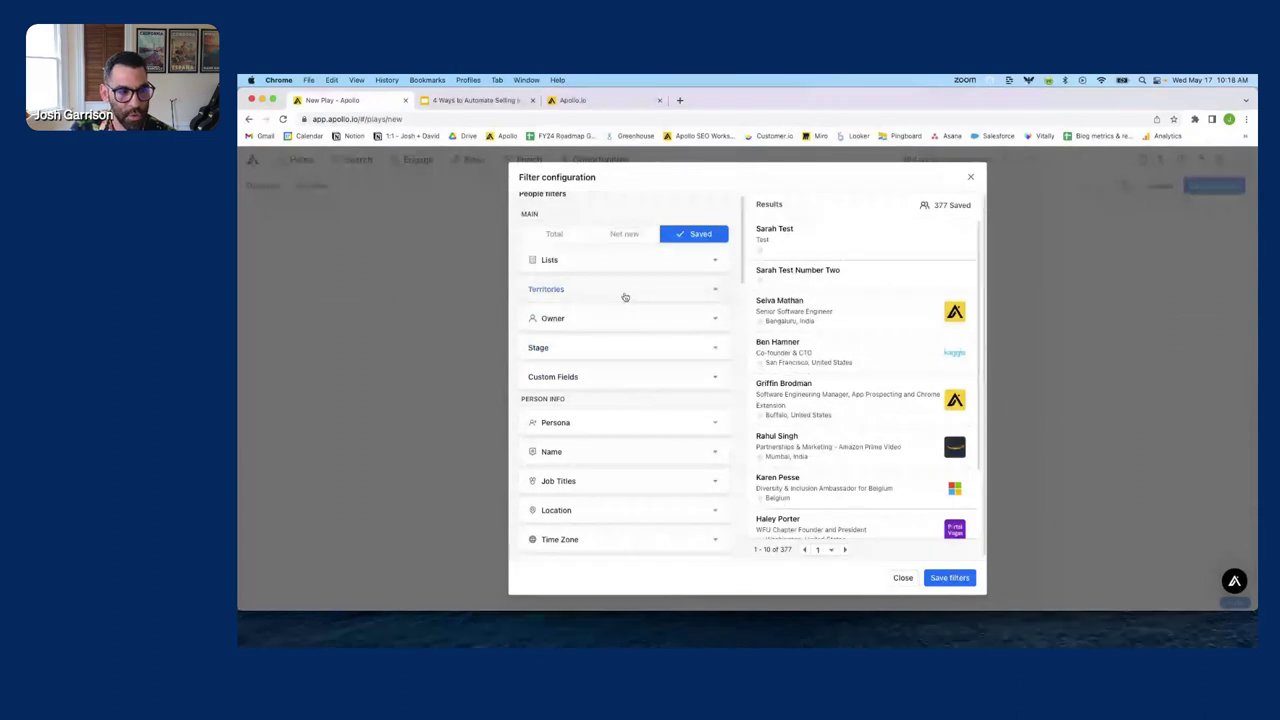
{"action": "scroll", "coordinate": [624, 296], "scroll_direction": "down", "scroll_amount": 5}
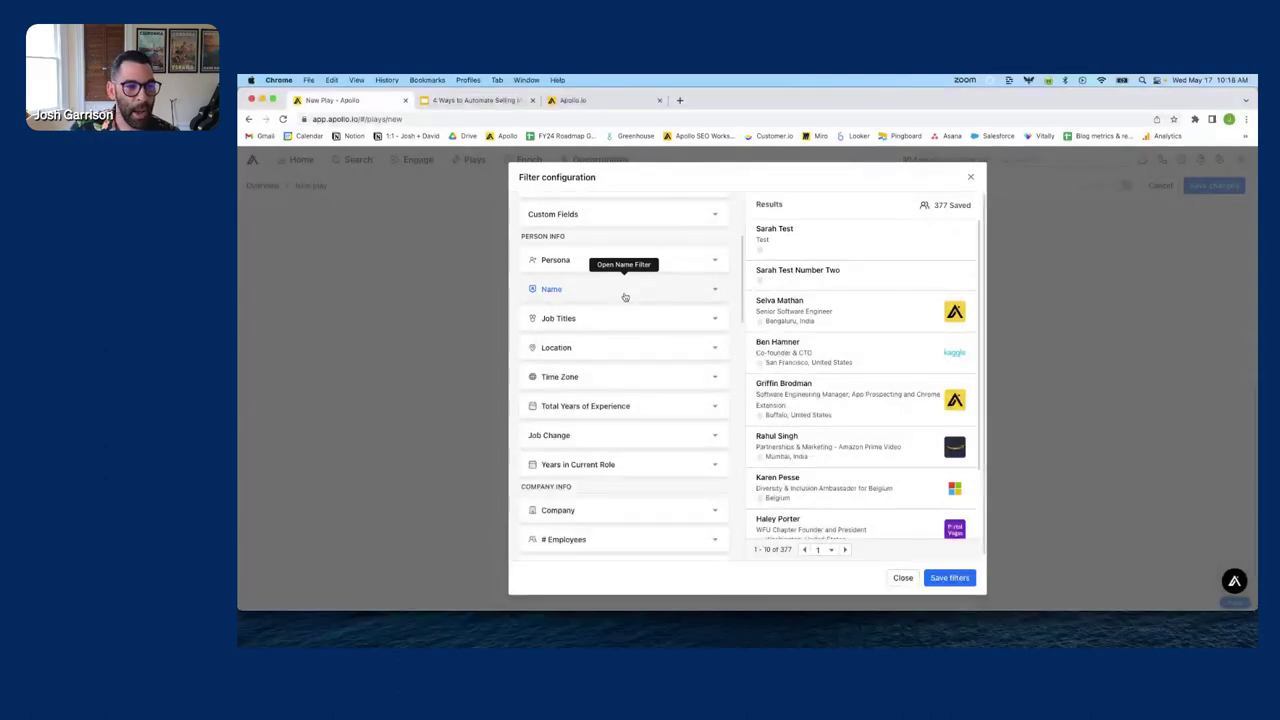
{"action": "left_click", "coordinate": [972, 178]}
{"action": "scroll", "coordinate": [694, 290], "scroll_direction": "up", "scroll_amount": 3}
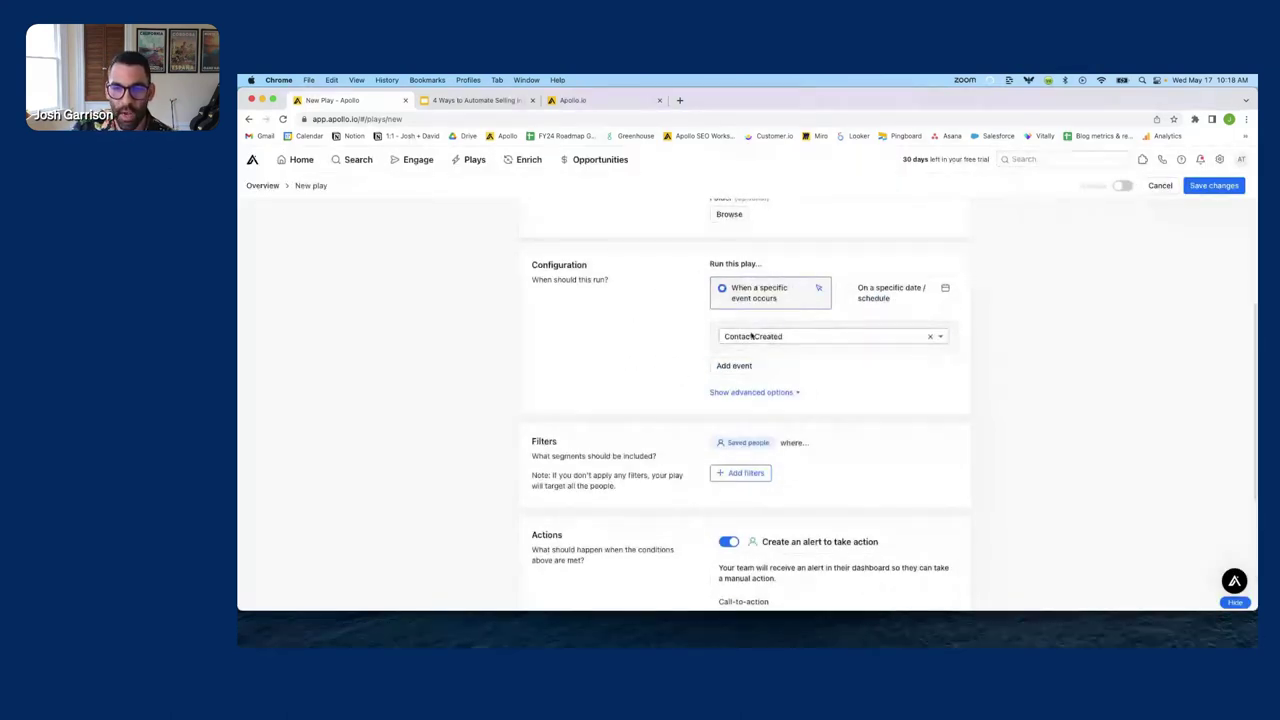
{"action": "scroll", "coordinate": [760, 336], "scroll_direction": "down", "scroll_amount": 3}
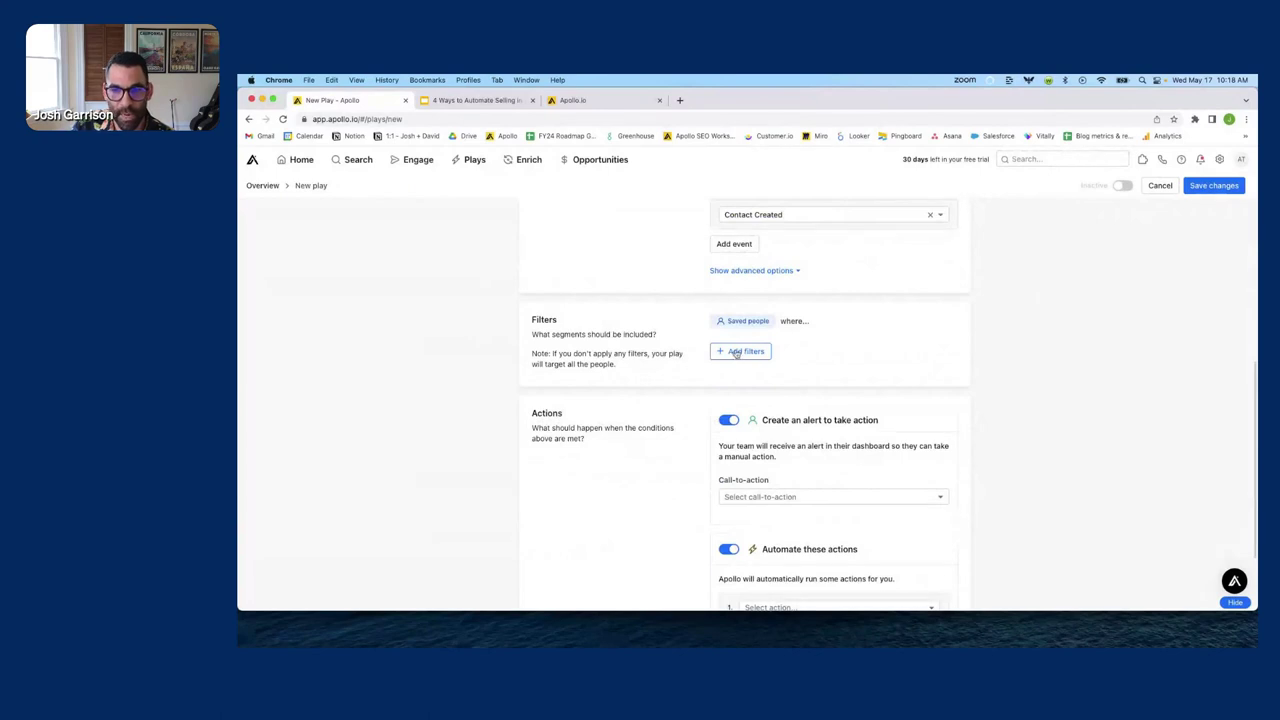
- Open the play's people filters and add a contact custom field filter on Lead Source
{"action": "left_click", "coordinate": [738, 352]}
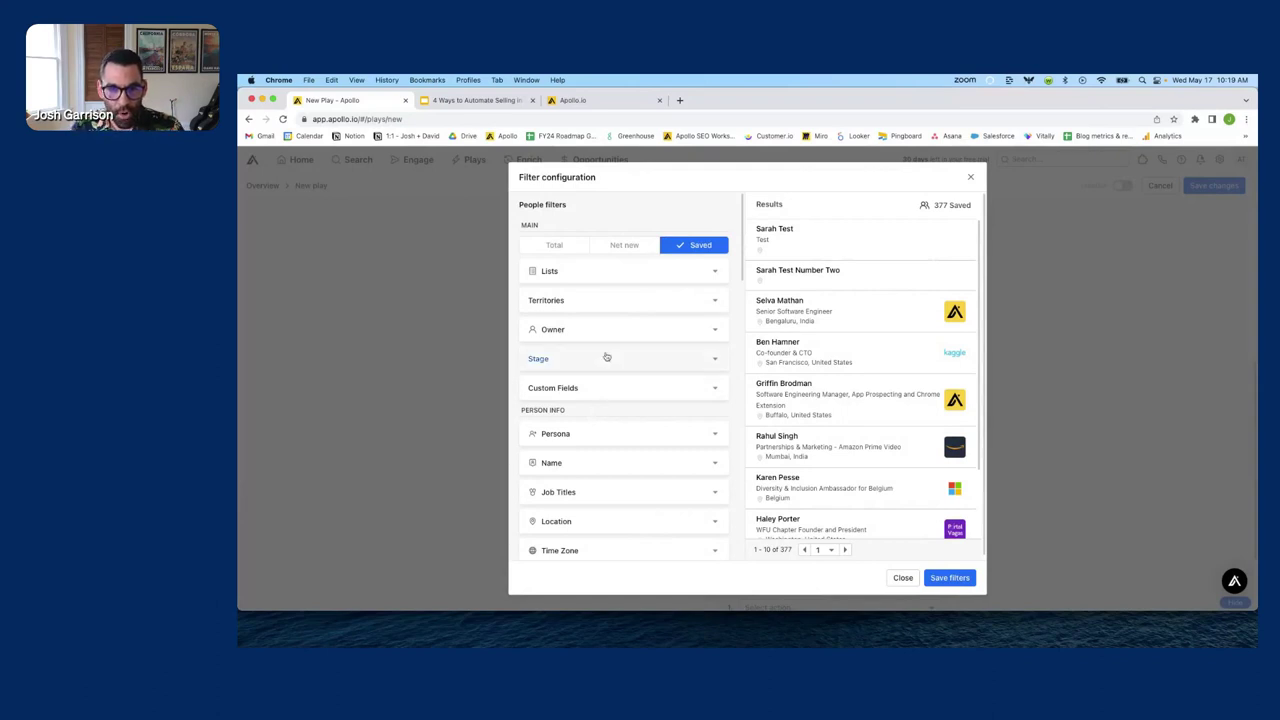
{"action": "scroll", "coordinate": [620, 340], "scroll_direction": "down", "scroll_amount": 5}
{"action": "scroll", "coordinate": [617, 314], "scroll_direction": "up", "scroll_amount": 4}
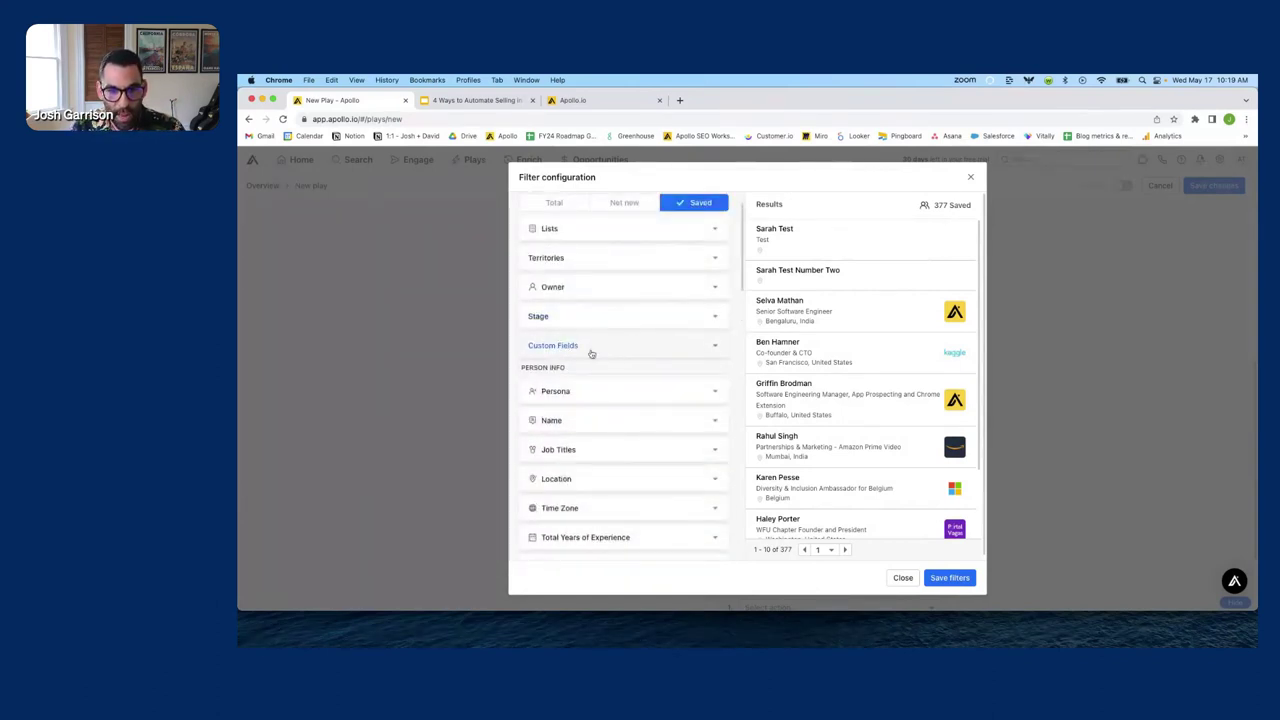
{"action": "scroll", "coordinate": [595, 352], "scroll_direction": "up", "scroll_amount": 1}
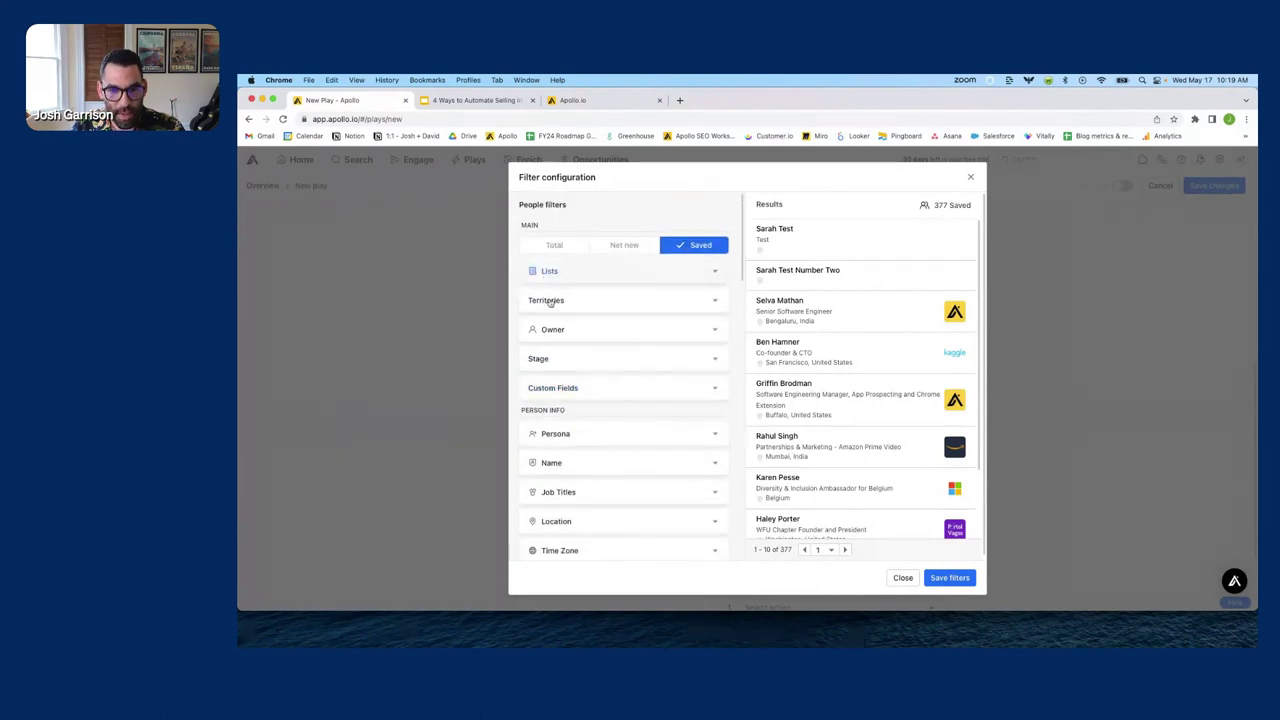
{"action": "left_click", "coordinate": [597, 387]}
{"action": "scroll", "coordinate": [620, 320], "scroll_direction": "down", "scroll_amount": 2}
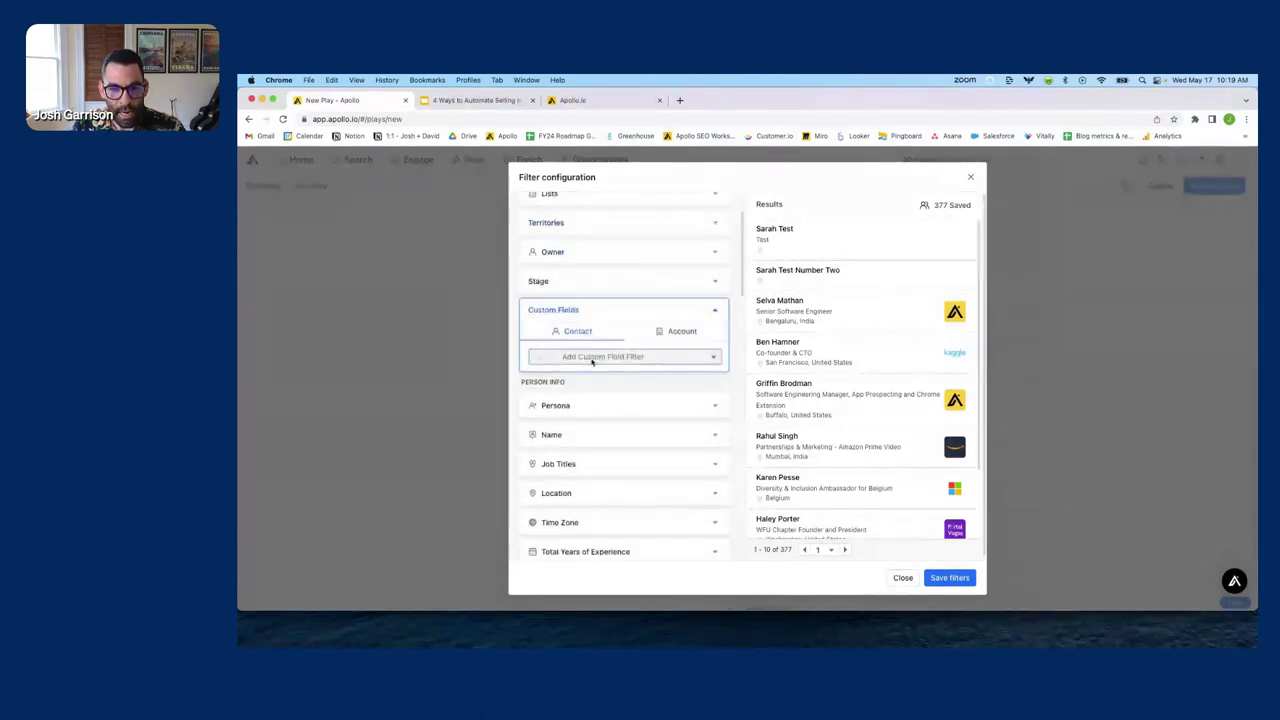
{"action": "left_click", "coordinate": [585, 357]}
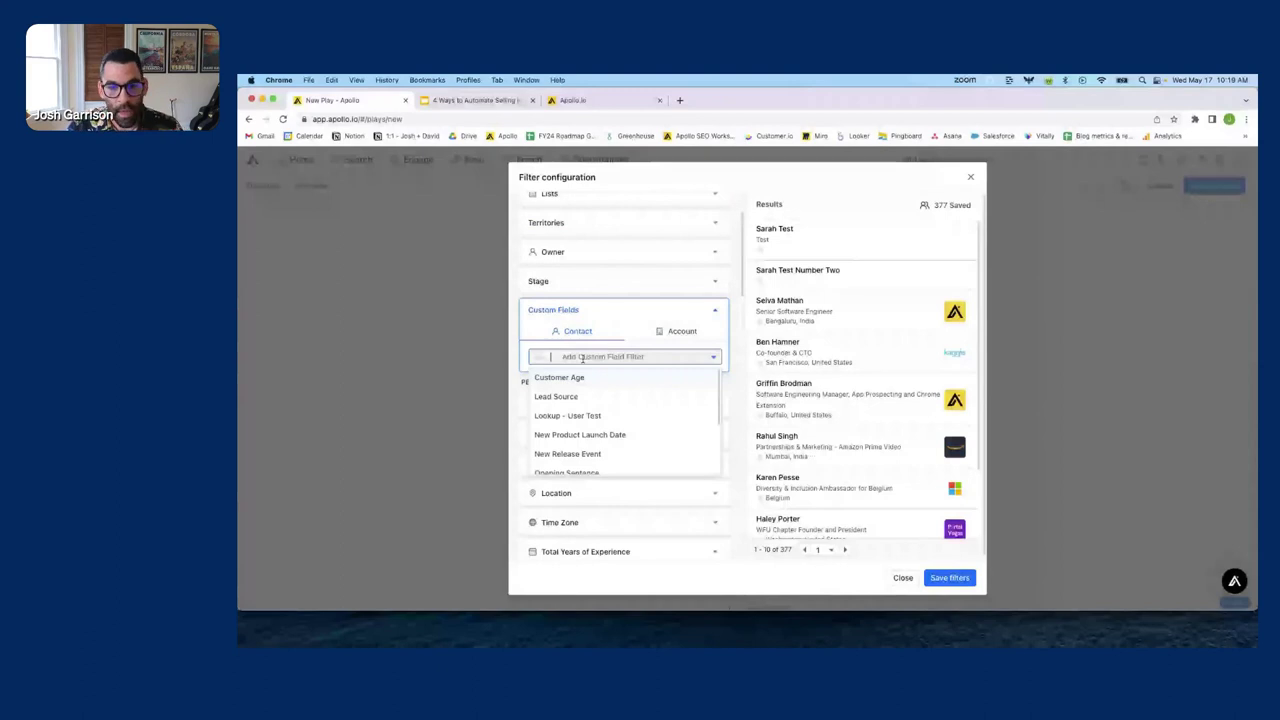
{"action": "left_click", "coordinate": [556, 396]}
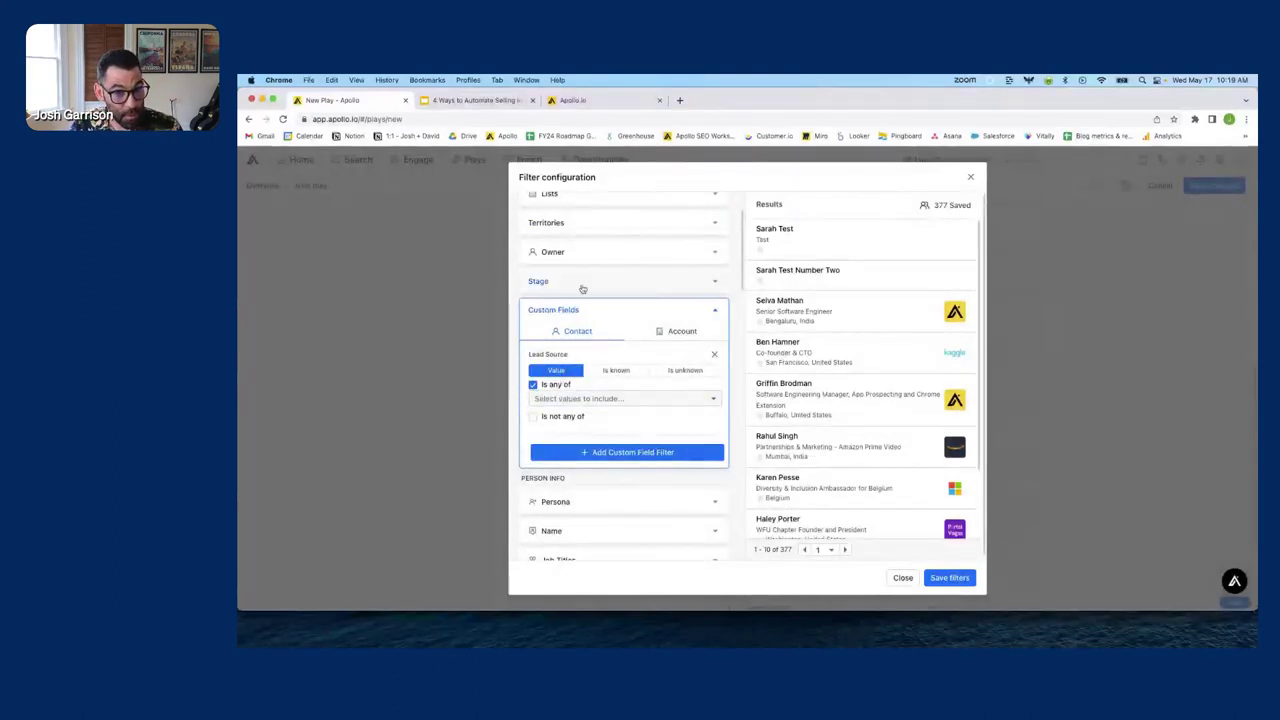
- Look through the Lead Source values available for the "Is any of" condition without choosing one
{"action": "scroll", "coordinate": [582, 289], "scroll_direction": "down", "scroll_amount": 2}
{"action": "left_click", "coordinate": [582, 320]}
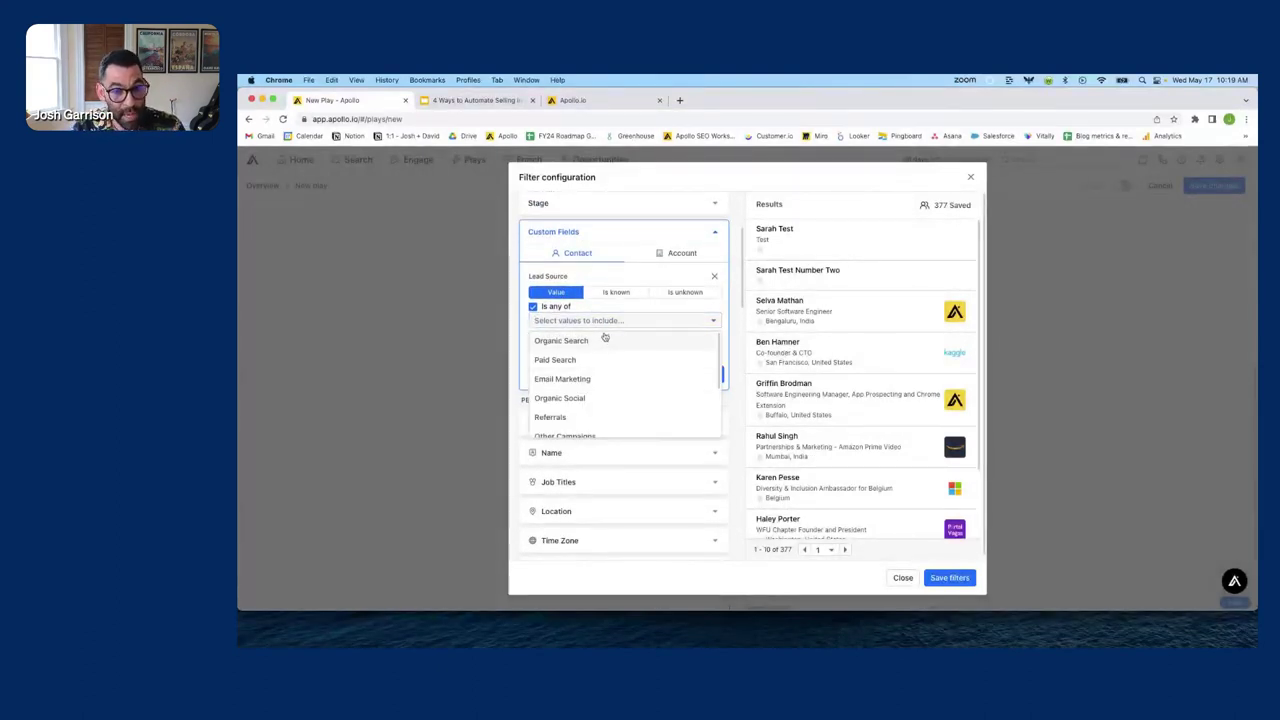
{"action": "scroll", "coordinate": [606, 380], "scroll_direction": "down", "scroll_amount": 3}
{"action": "scroll", "coordinate": [606, 390], "scroll_direction": "up", "scroll_amount": 3}
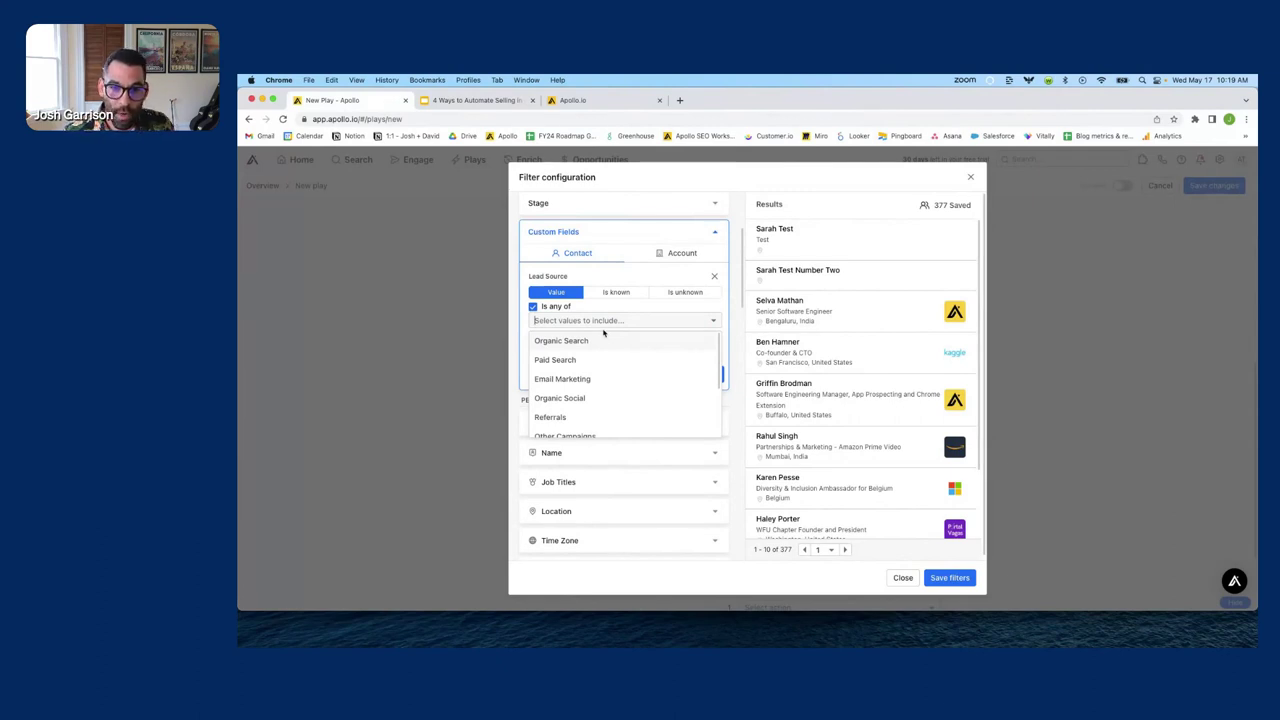
{"action": "scroll", "coordinate": [600, 366], "scroll_direction": "down", "scroll_amount": 3}
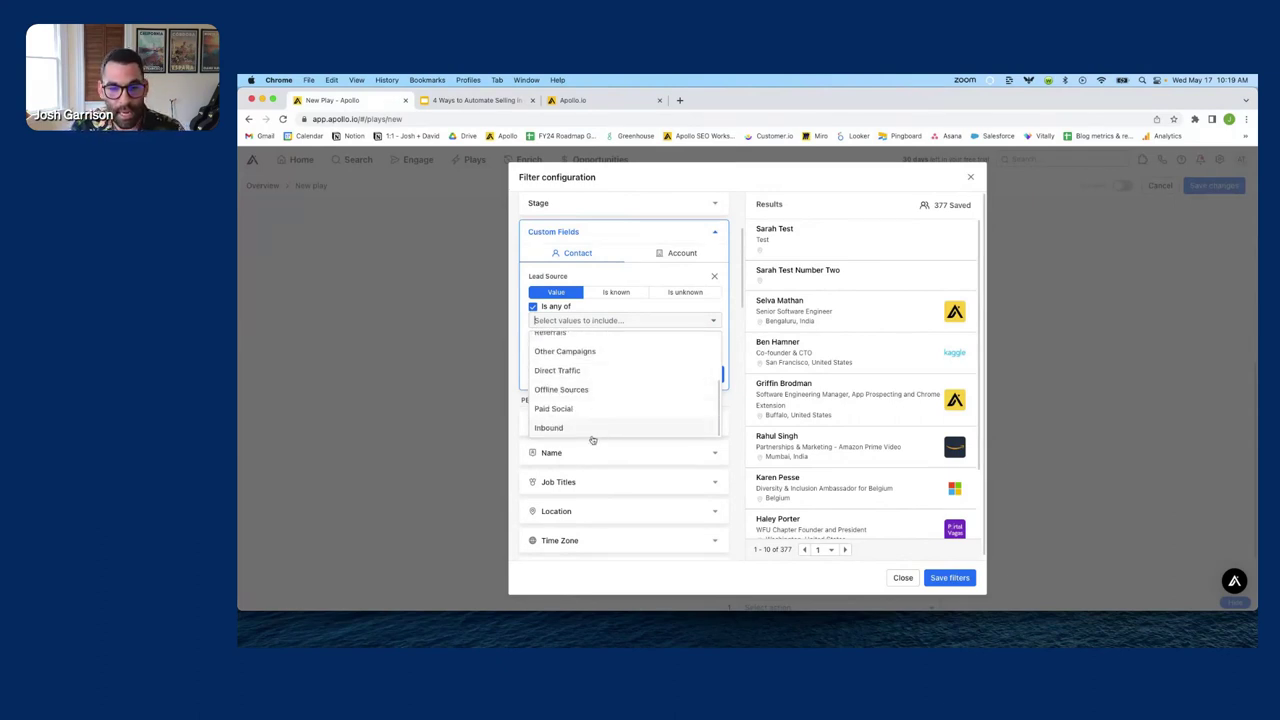
{"action": "scroll", "coordinate": [585, 385], "scroll_direction": "up", "scroll_amount": 4}
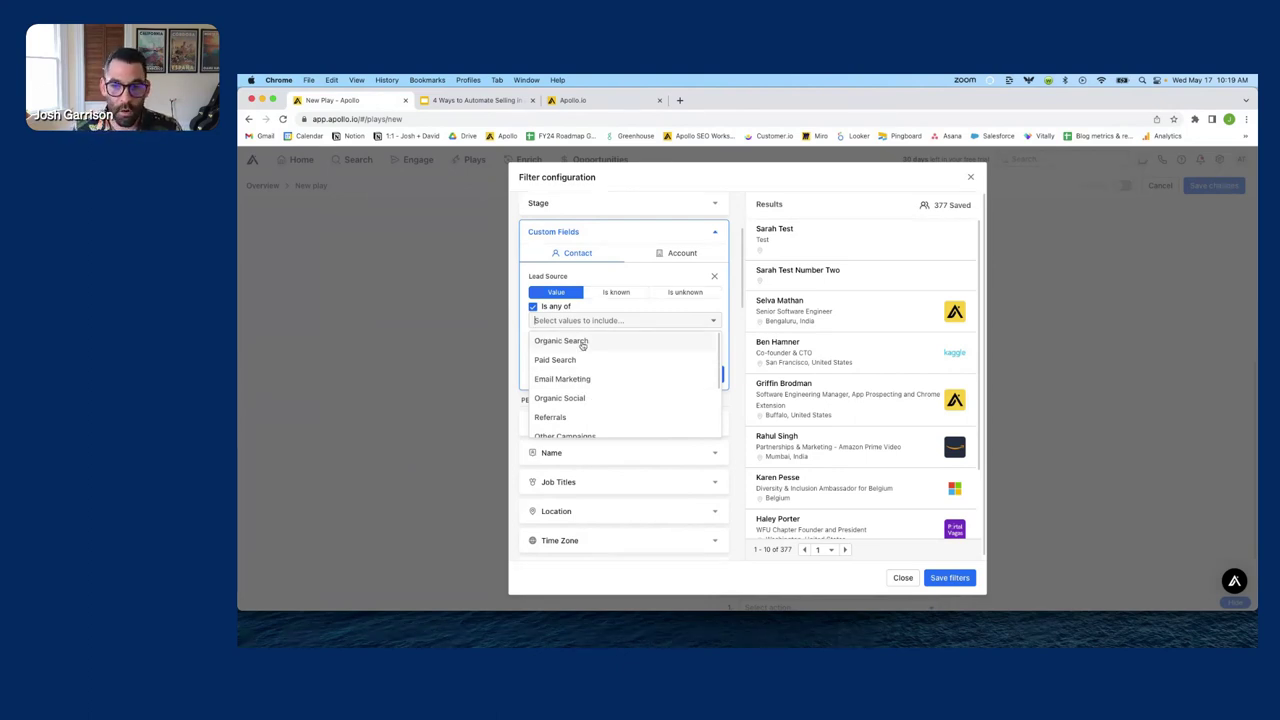
{"action": "scroll", "coordinate": [586, 394], "scroll_direction": "down", "scroll_amount": 2}
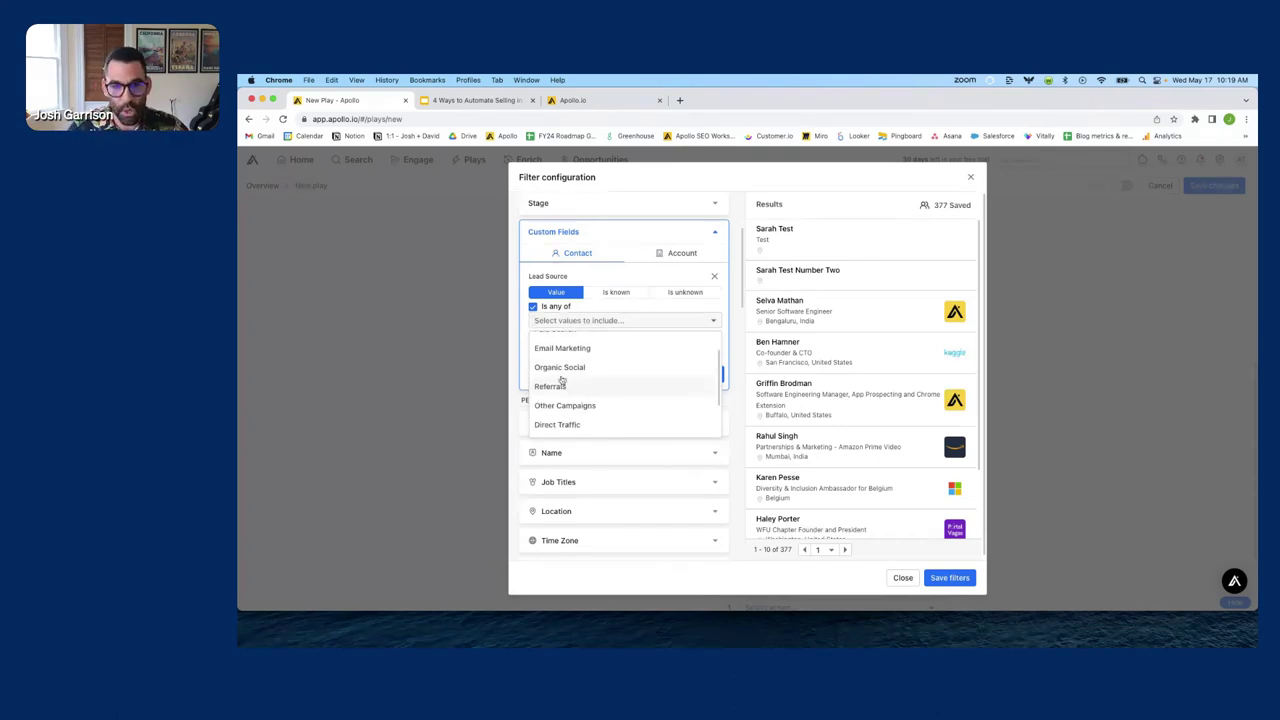
{"action": "left_click", "coordinate": [591, 276]}
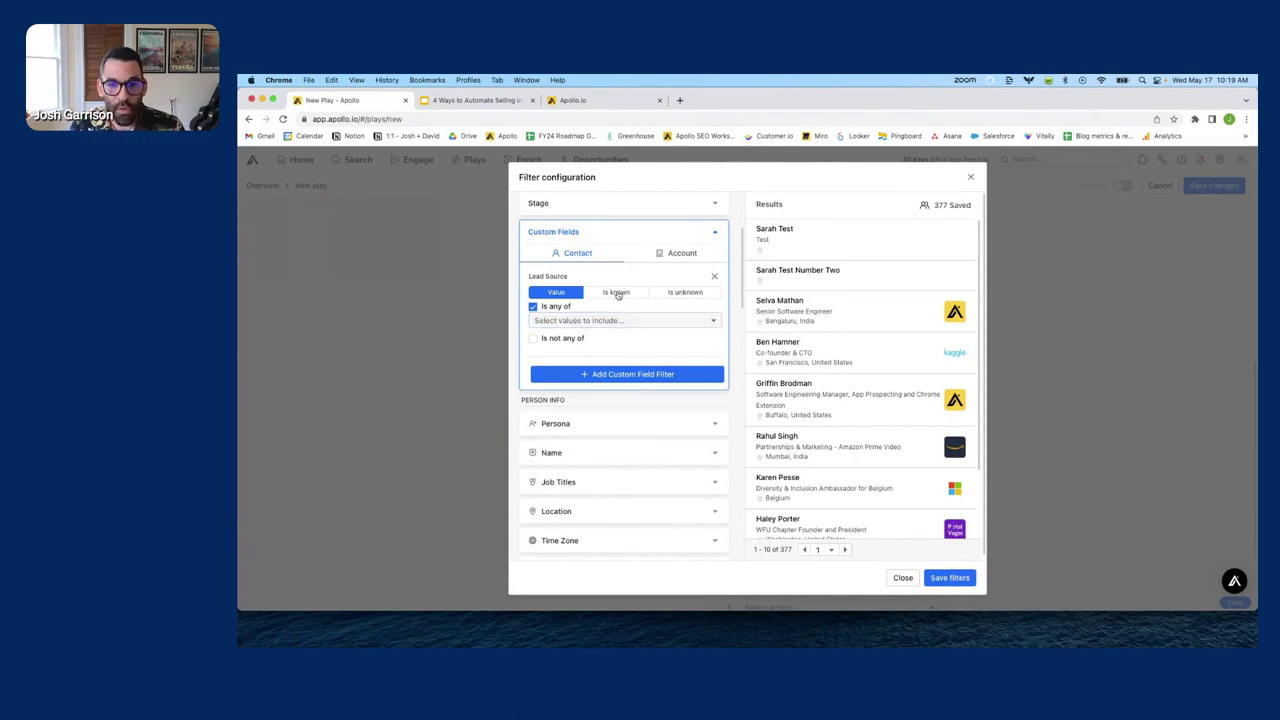
- Set the Lead Source filter condition to "Is known" and save the filters
{"action": "left_click", "coordinate": [617, 293]}
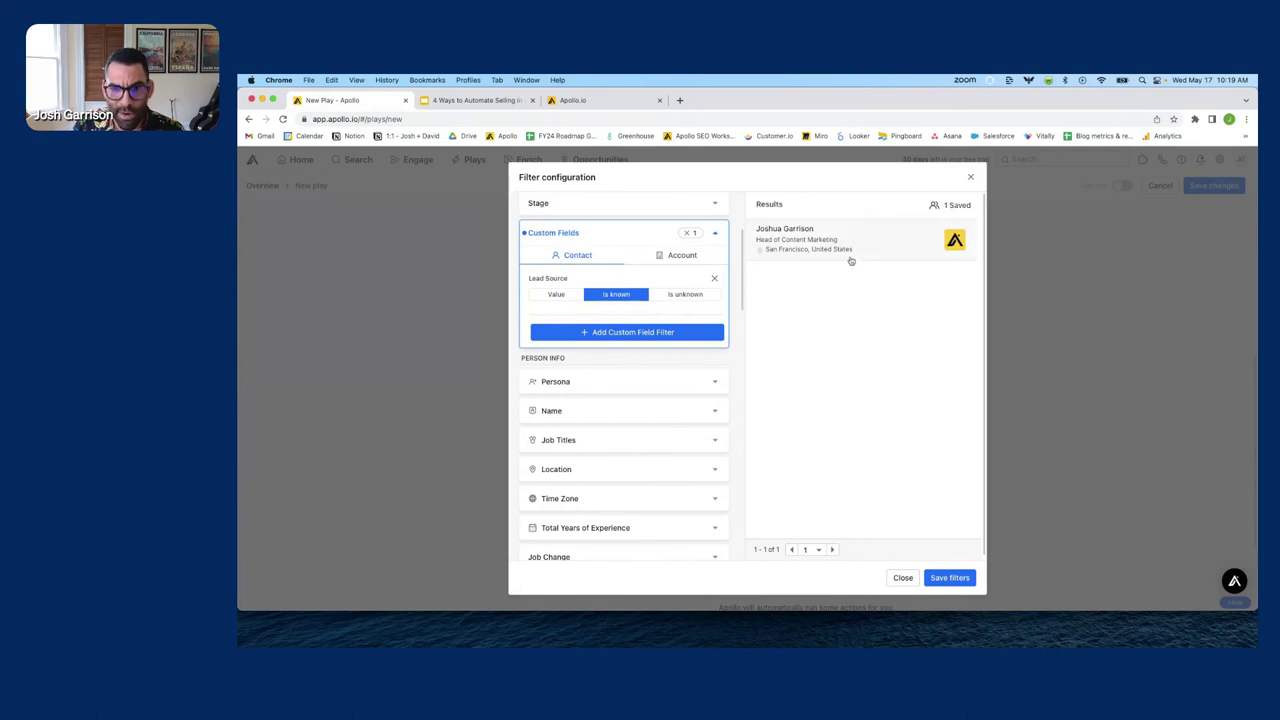
{"action": "left_click", "coordinate": [949, 577]}
{"action": "scroll", "coordinate": [633, 388], "scroll_direction": "up", "scroll_amount": 5}
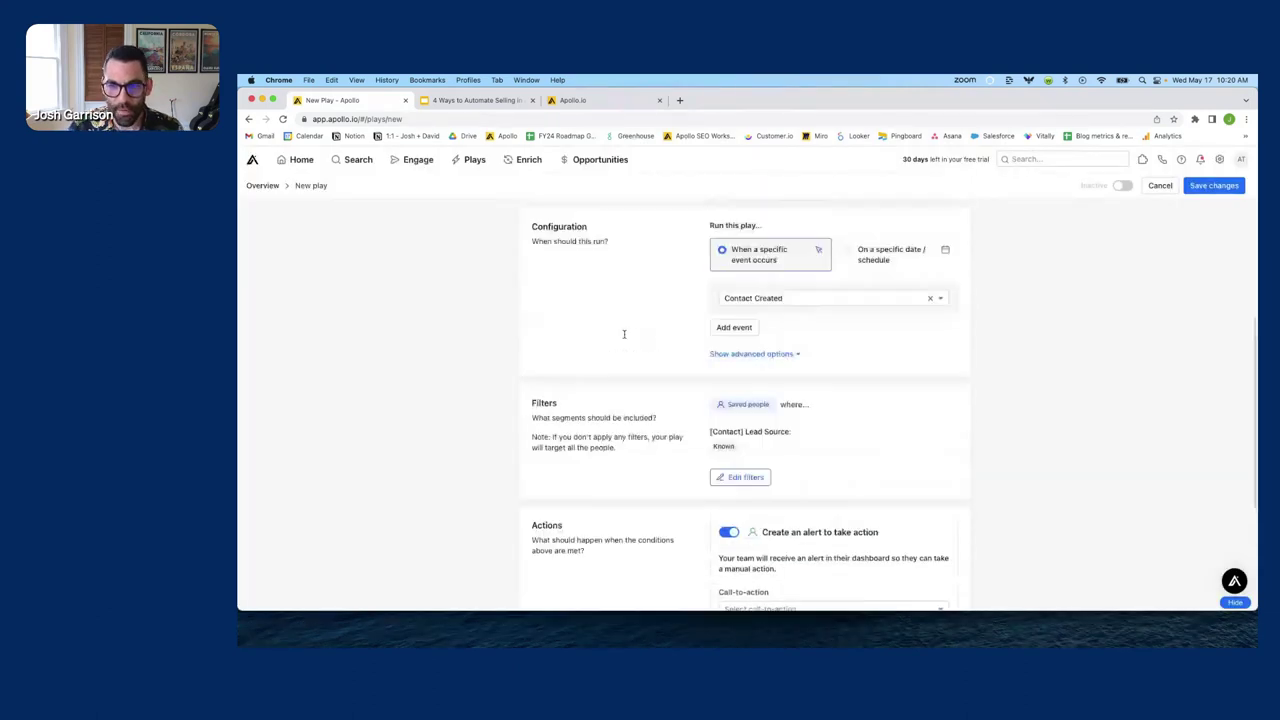
- Review the play's trigger event, its Lead Source filter and the options in the Actions section
{"action": "scroll", "coordinate": [734, 245], "scroll_direction": "down", "scroll_amount": 3}
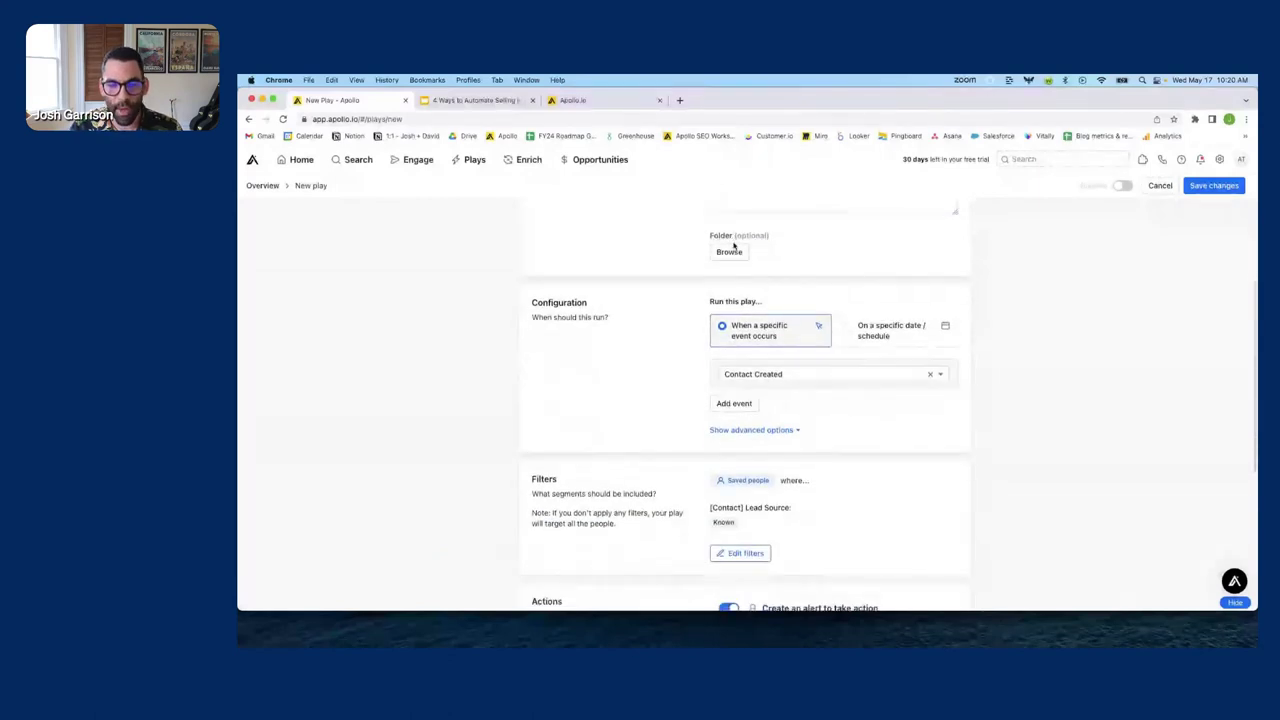
{"action": "scroll", "coordinate": [734, 245], "scroll_direction": "down", "scroll_amount": 2}
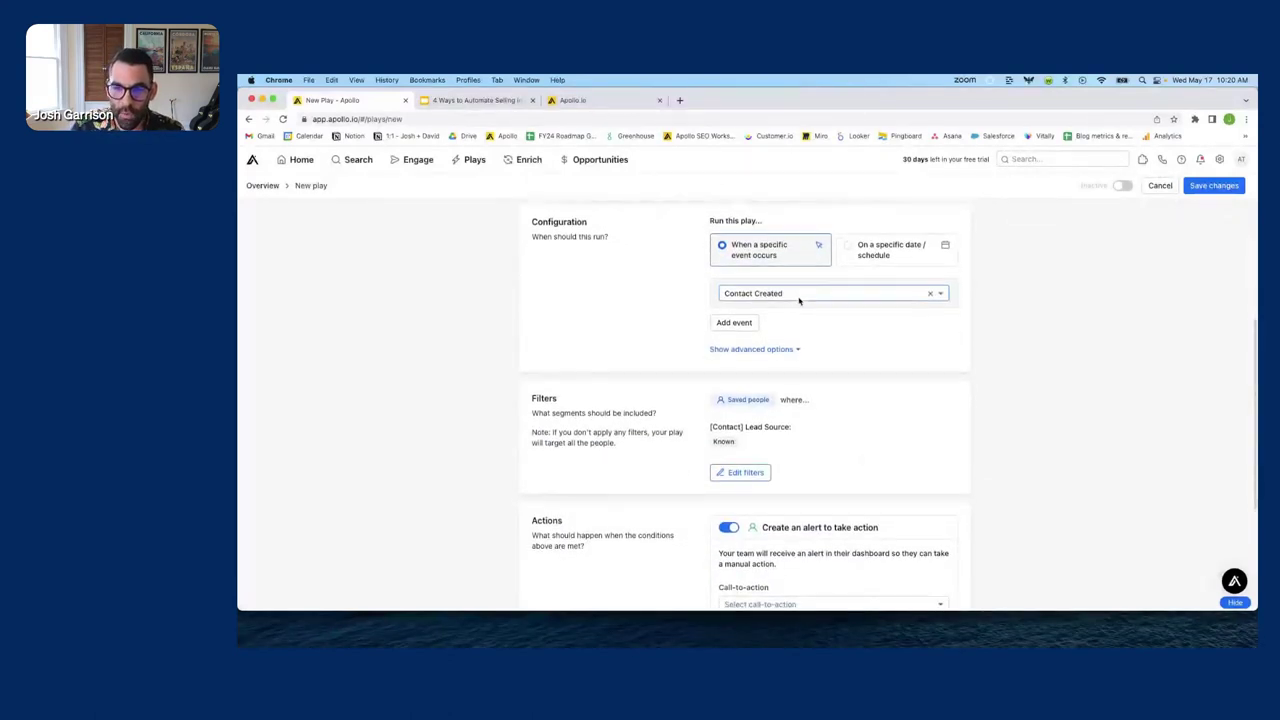
{"action": "scroll", "coordinate": [798, 300], "scroll_direction": "down", "scroll_amount": 3}
{"action": "left_click_drag", "start_coordinate": [707, 302], "coordinate": [843, 333]}
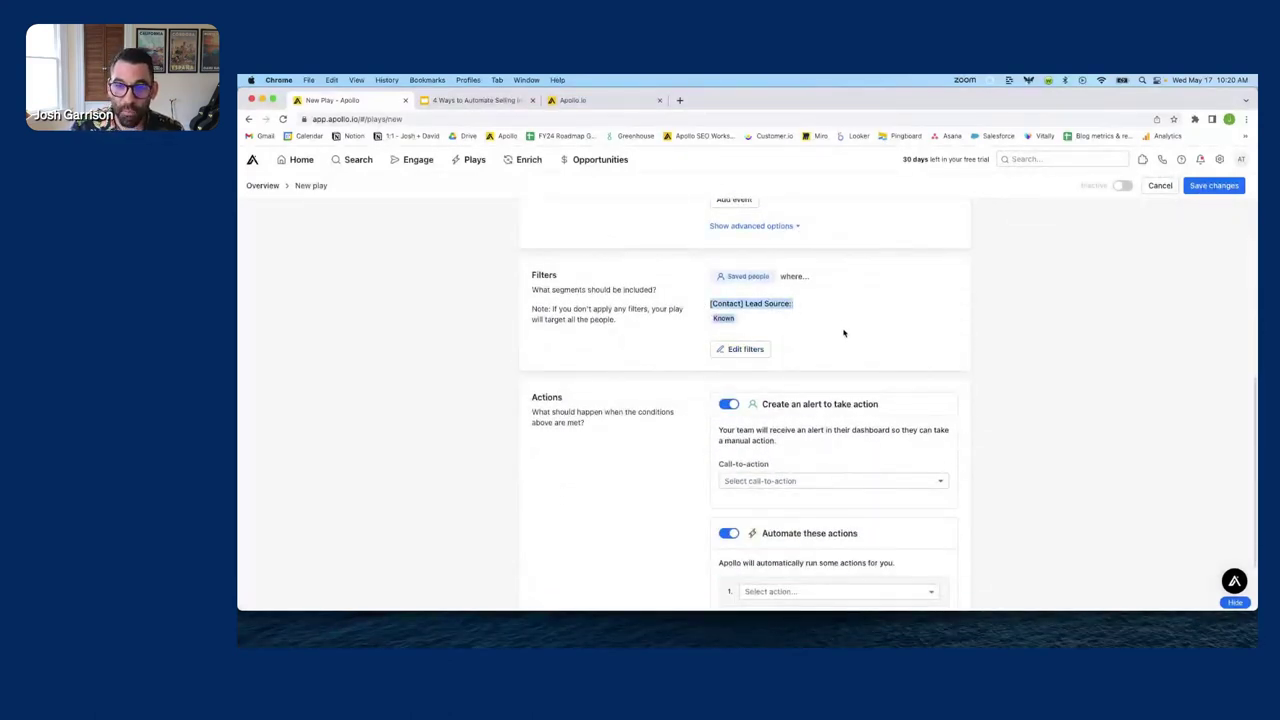
{"action": "left_click", "coordinate": [843, 333]}
{"action": "scroll", "coordinate": [764, 314], "scroll_direction": "down", "scroll_amount": 3}
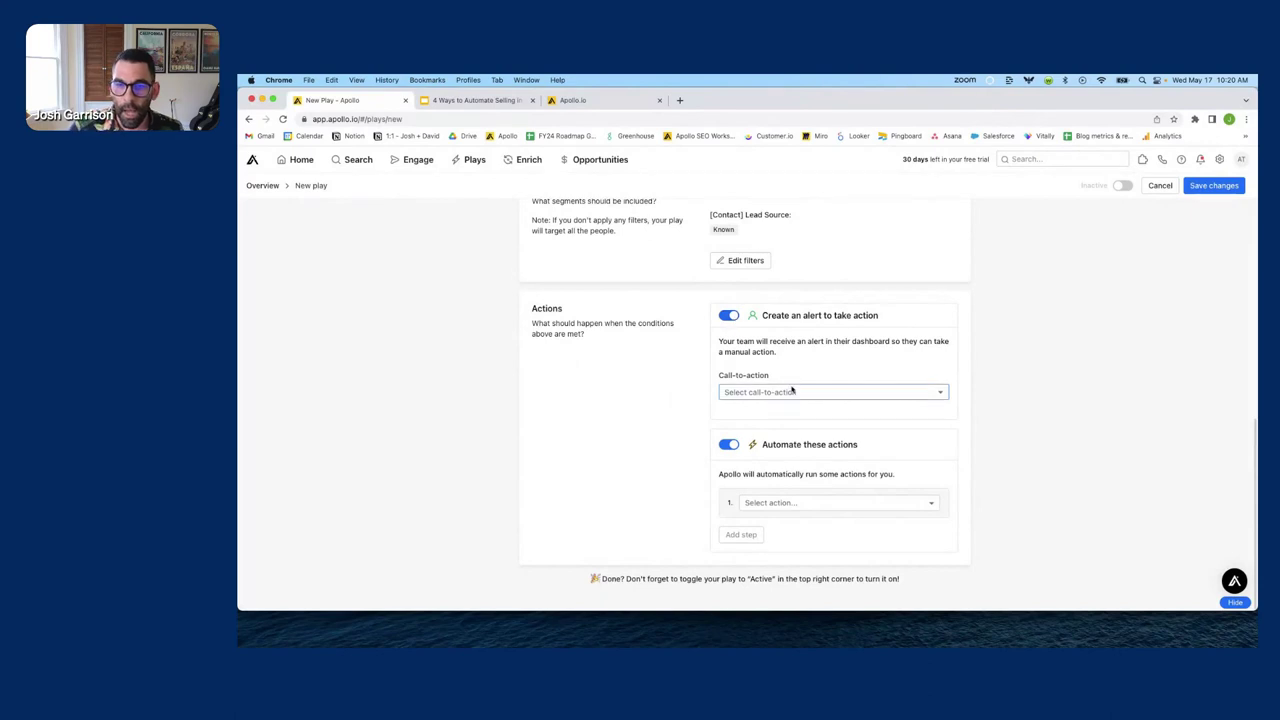
{"action": "left_click_drag", "start_coordinate": [533, 305], "coordinate": [611, 380]}
{"action": "left_click", "coordinate": [612, 382]}
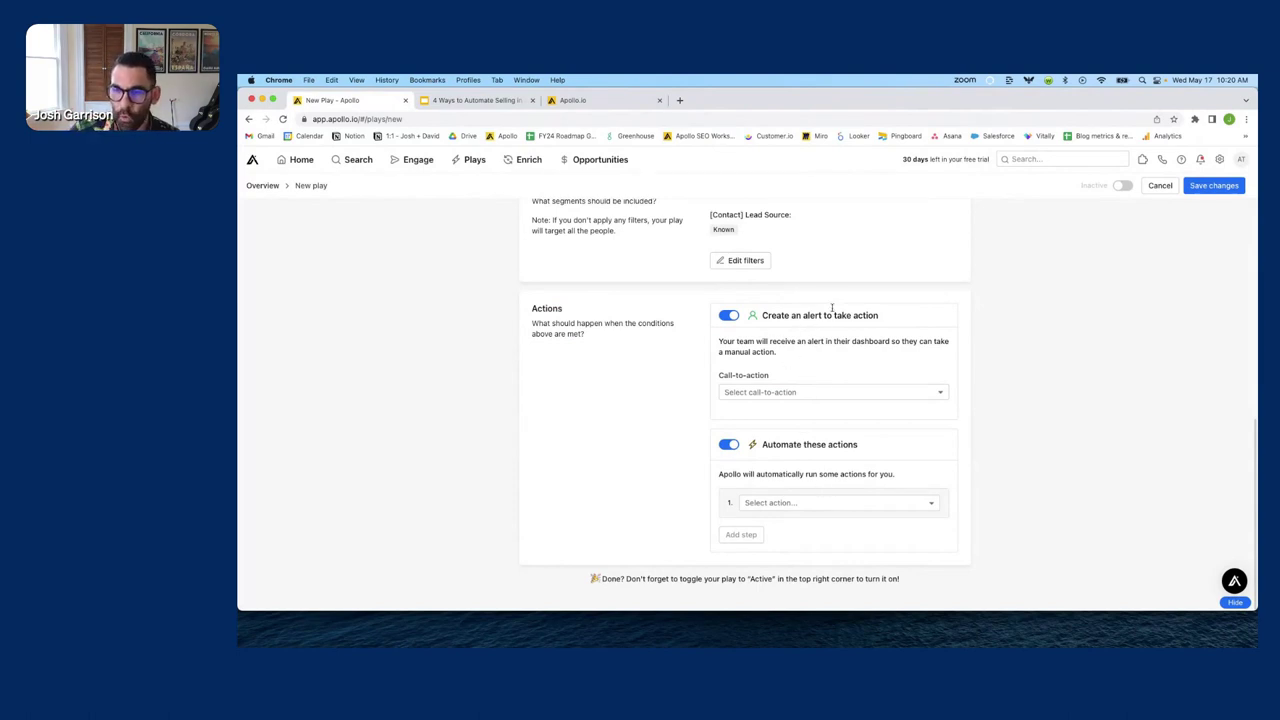
- Duplicate the play's browser tab, open the Home control center there and examine the Alerts part of the to-do list
{"action": "right_click", "coordinate": [338, 99]}
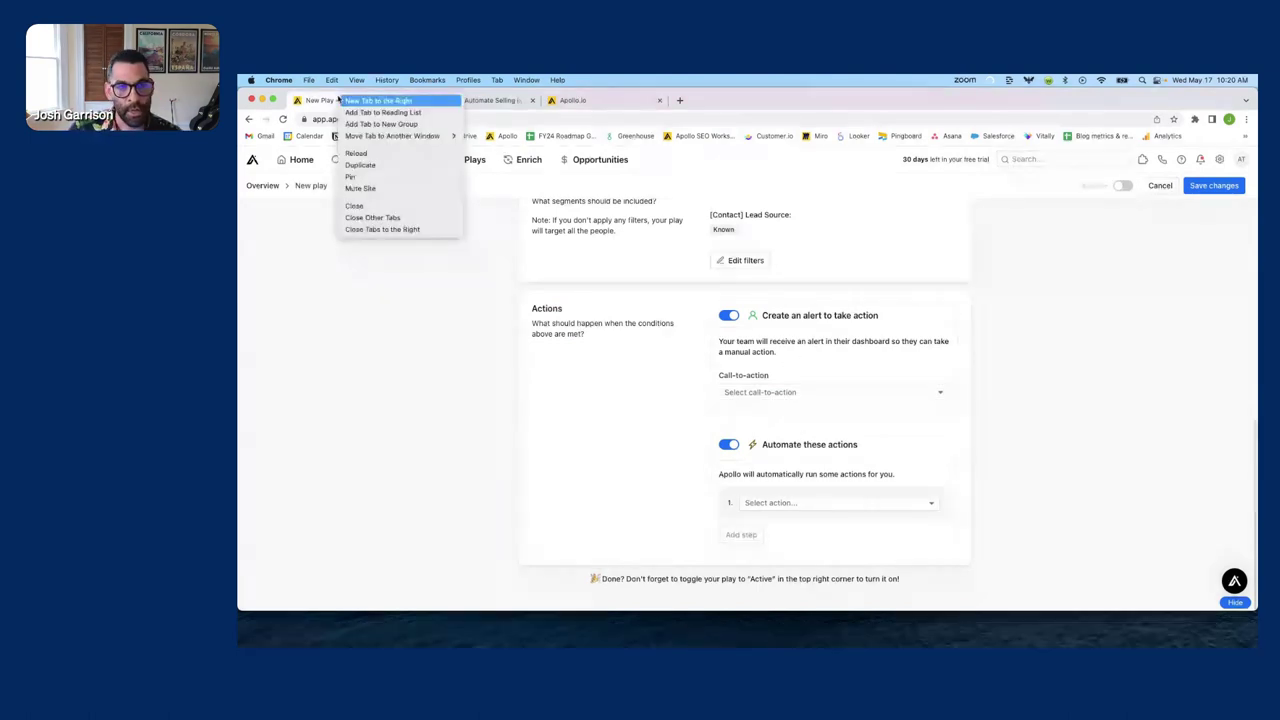
{"action": "left_click", "coordinate": [362, 165]}
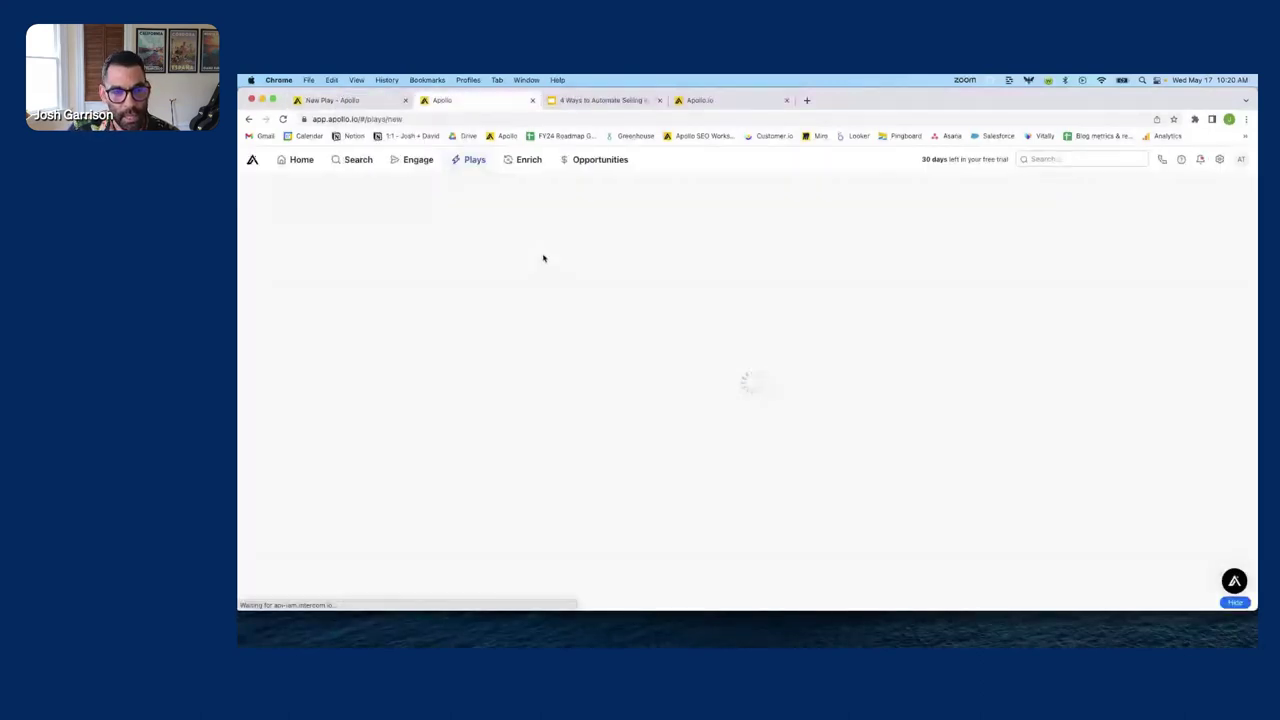
{"action": "left_click", "coordinate": [300, 162]}
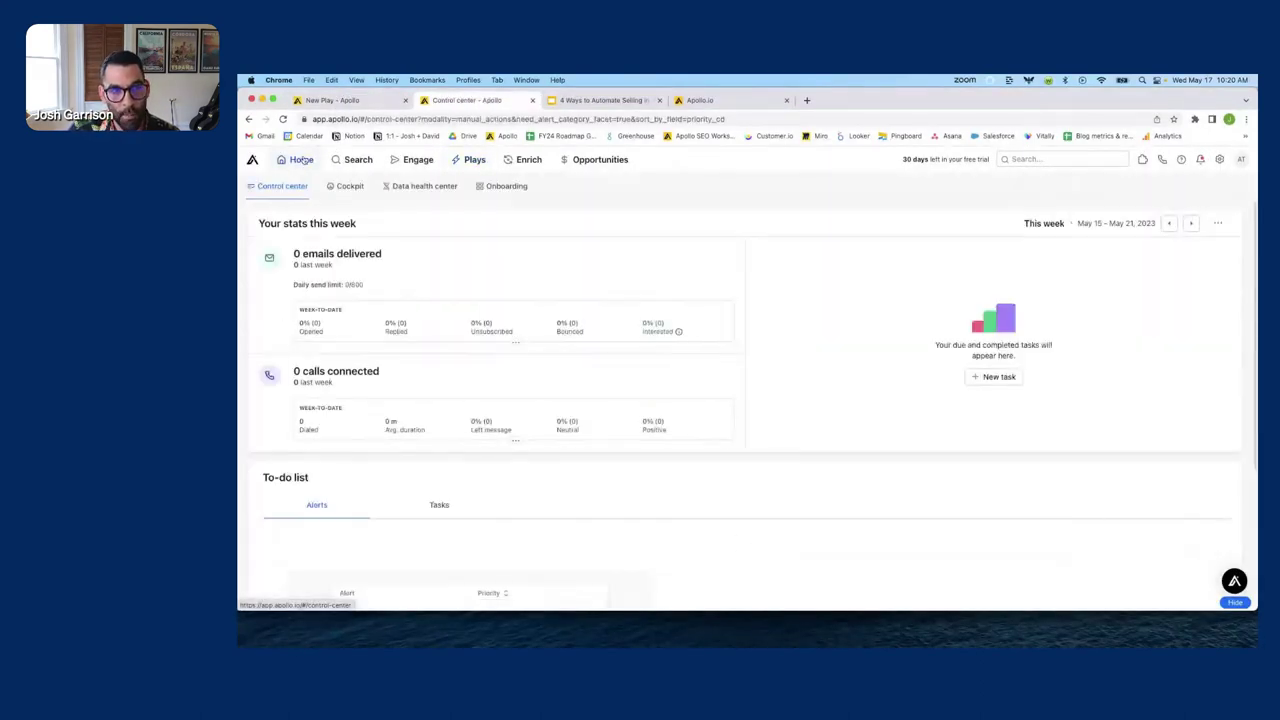
{"action": "scroll", "coordinate": [330, 405], "scroll_direction": "down", "scroll_amount": 3}
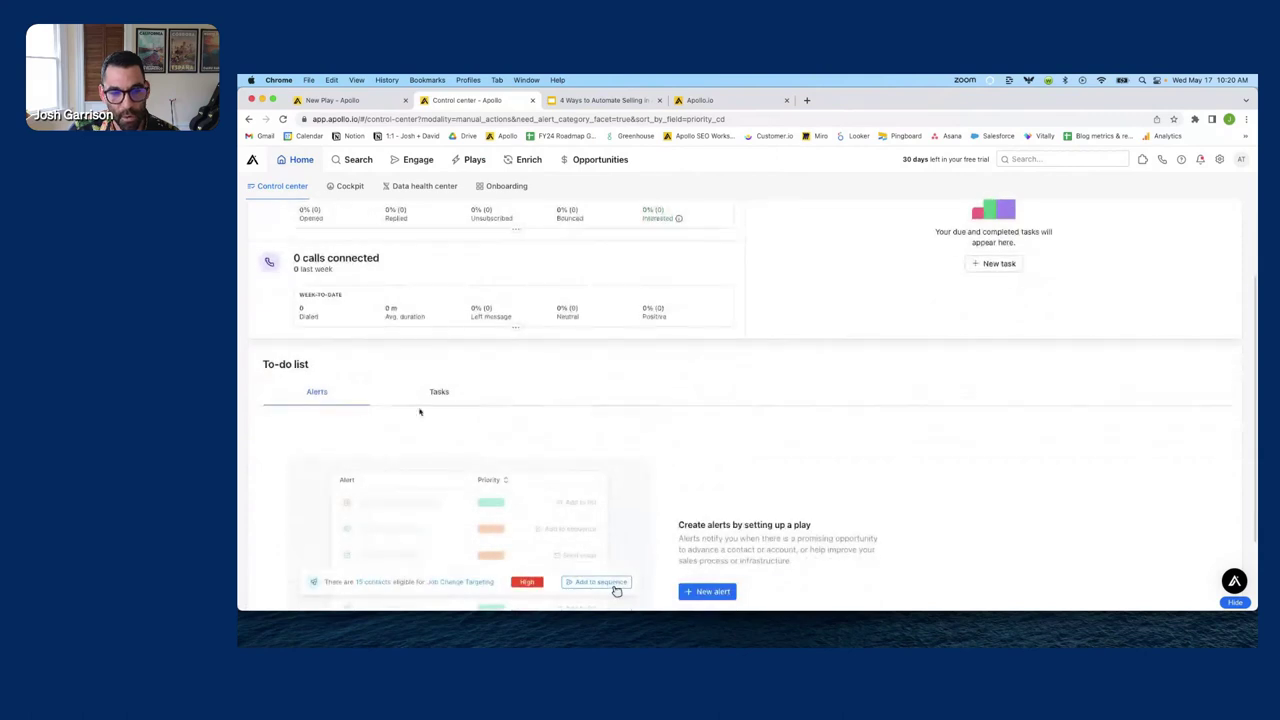
{"action": "left_click", "coordinate": [416, 303]}
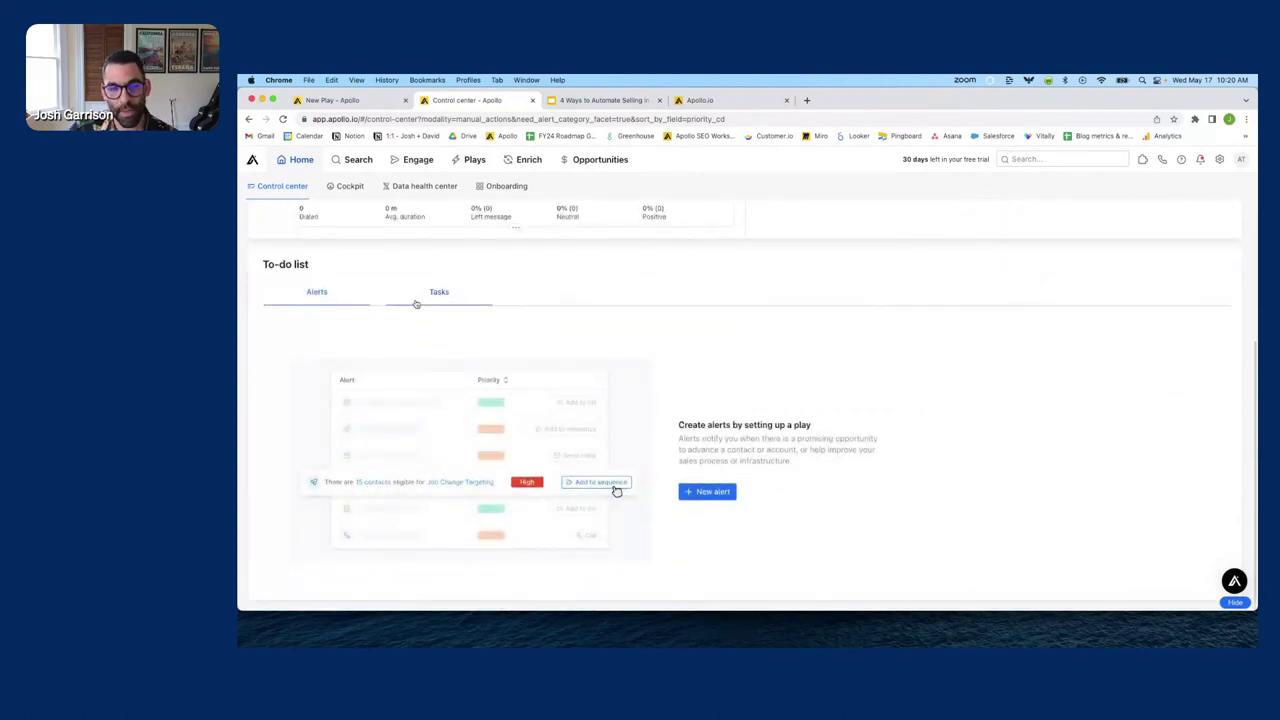
{"action": "left_click", "coordinate": [316, 504]}
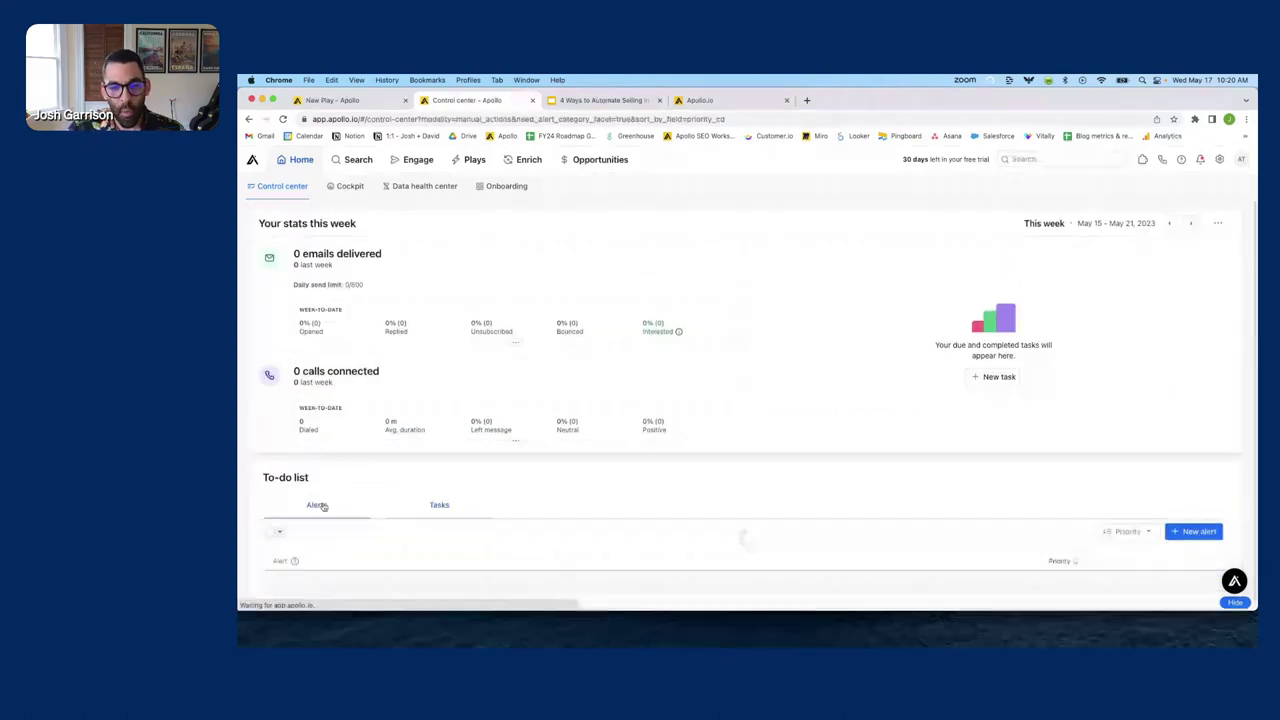
{"action": "scroll", "coordinate": [476, 466], "scroll_direction": "down", "scroll_amount": 1}
{"action": "scroll", "coordinate": [476, 466], "scroll_direction": "down", "scroll_amount": 4}
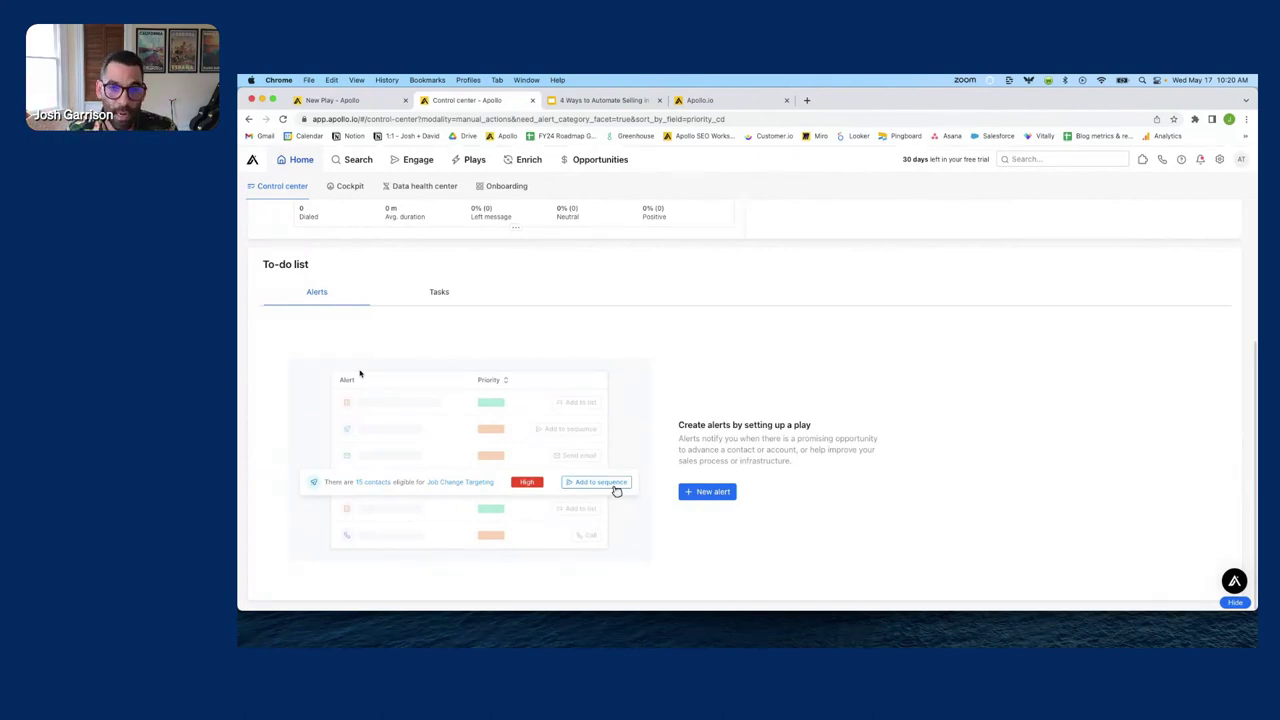
- Return to the new play and turn off "Create an alert to take action", leaving automated actions on
{"action": "left_click", "coordinate": [332, 100]}
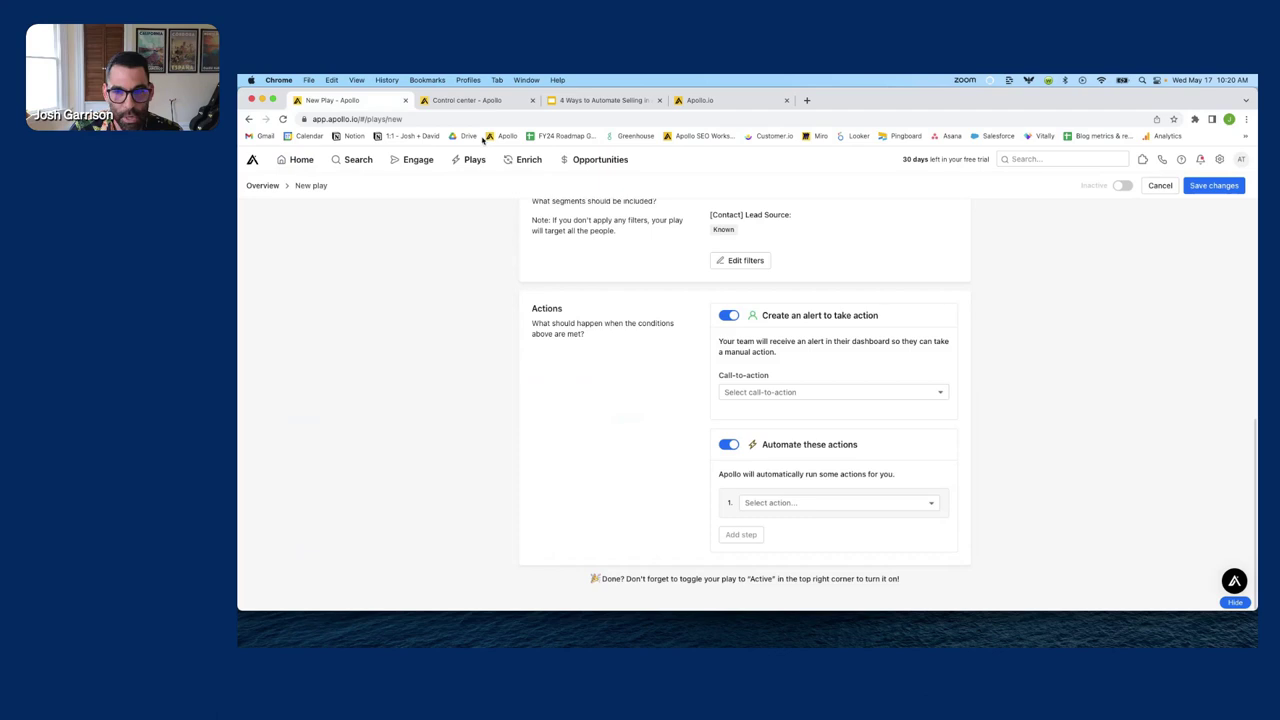
{"action": "left_click", "coordinate": [724, 315]}
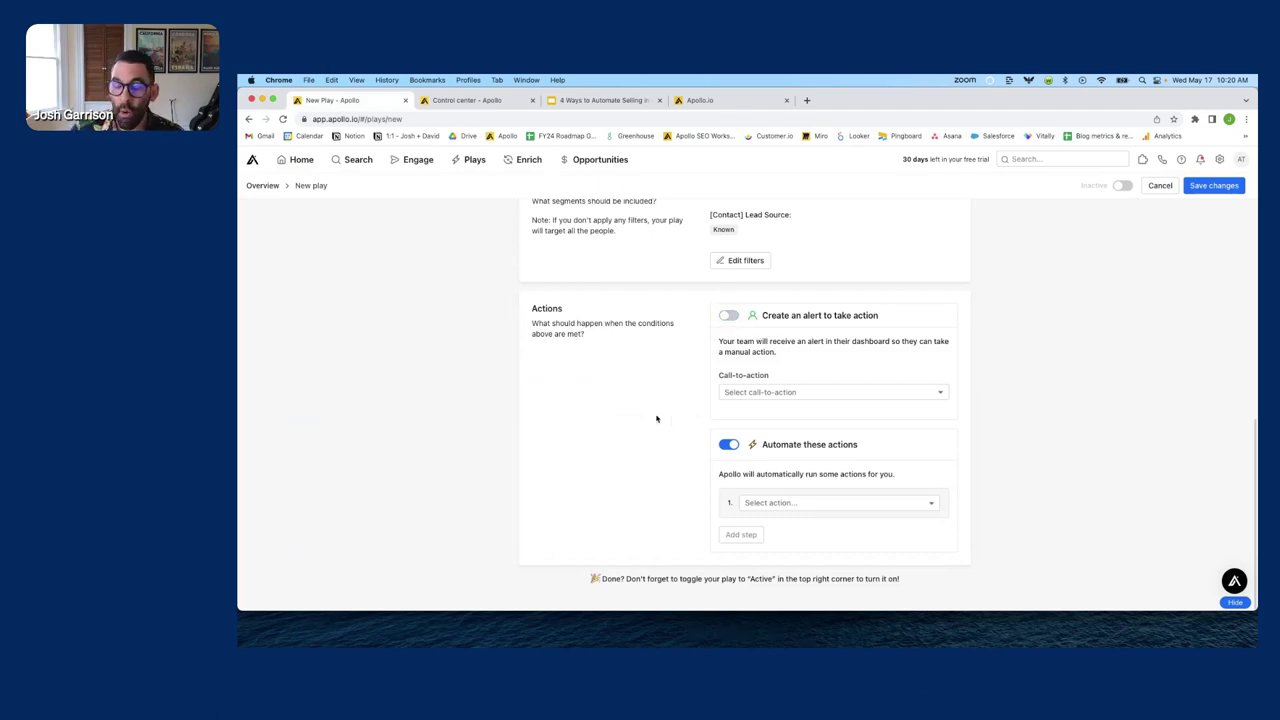
{"action": "left_click_drag", "start_coordinate": [717, 474], "coordinate": [939, 478]}
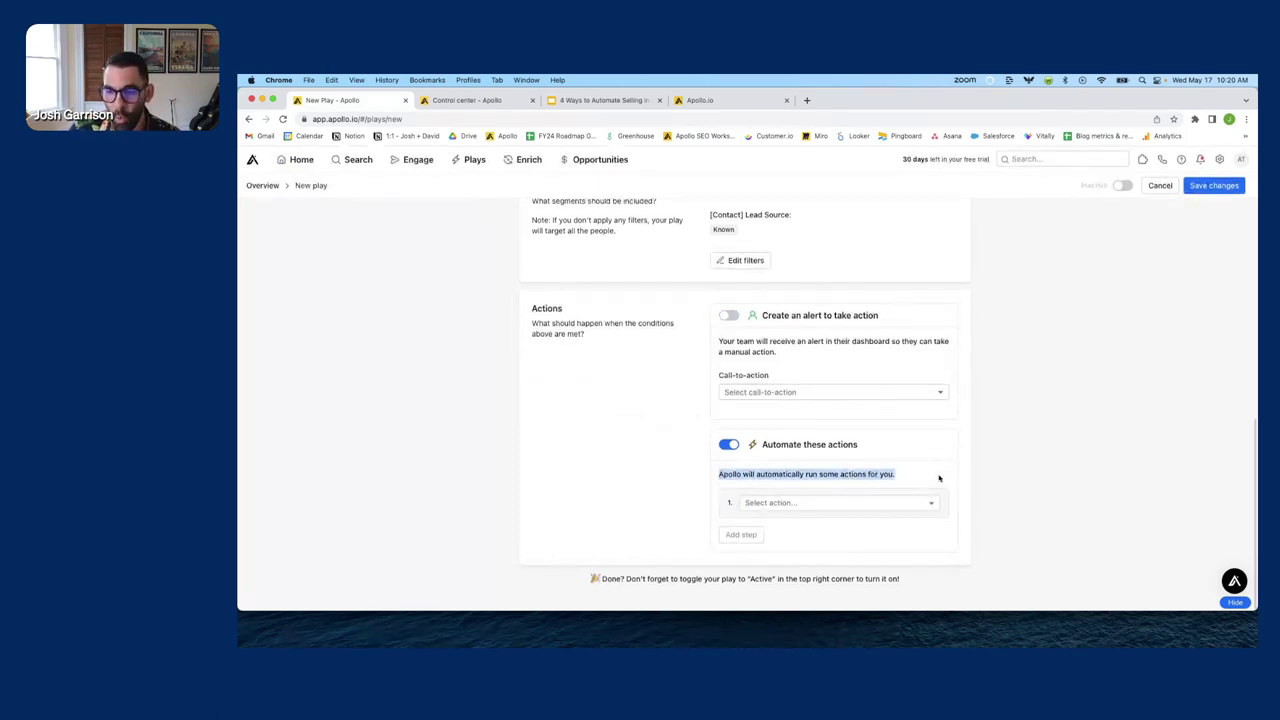
{"action": "left_click", "coordinate": [939, 478]}
- Set the first automated action to Add Contact to Sequence
{"action": "left_click", "coordinate": [775, 502]}
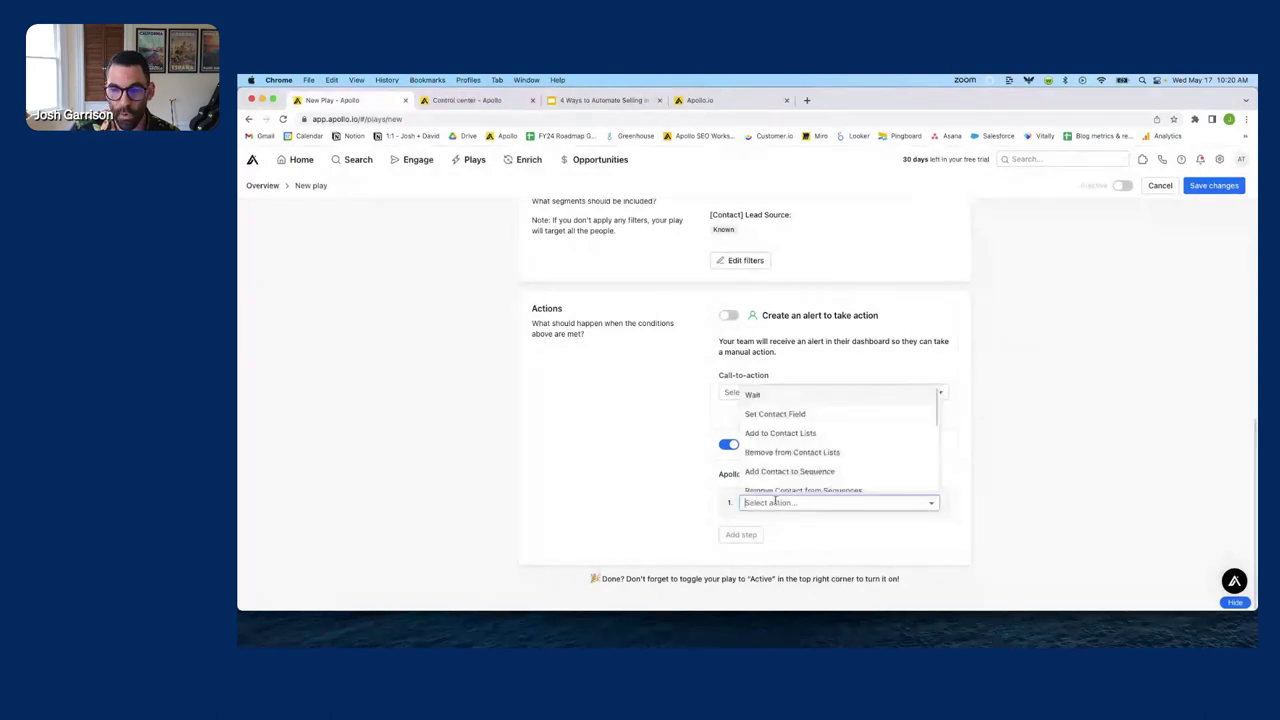
{"action": "scroll", "coordinate": [825, 420], "scroll_direction": "down", "scroll_amount": 1}
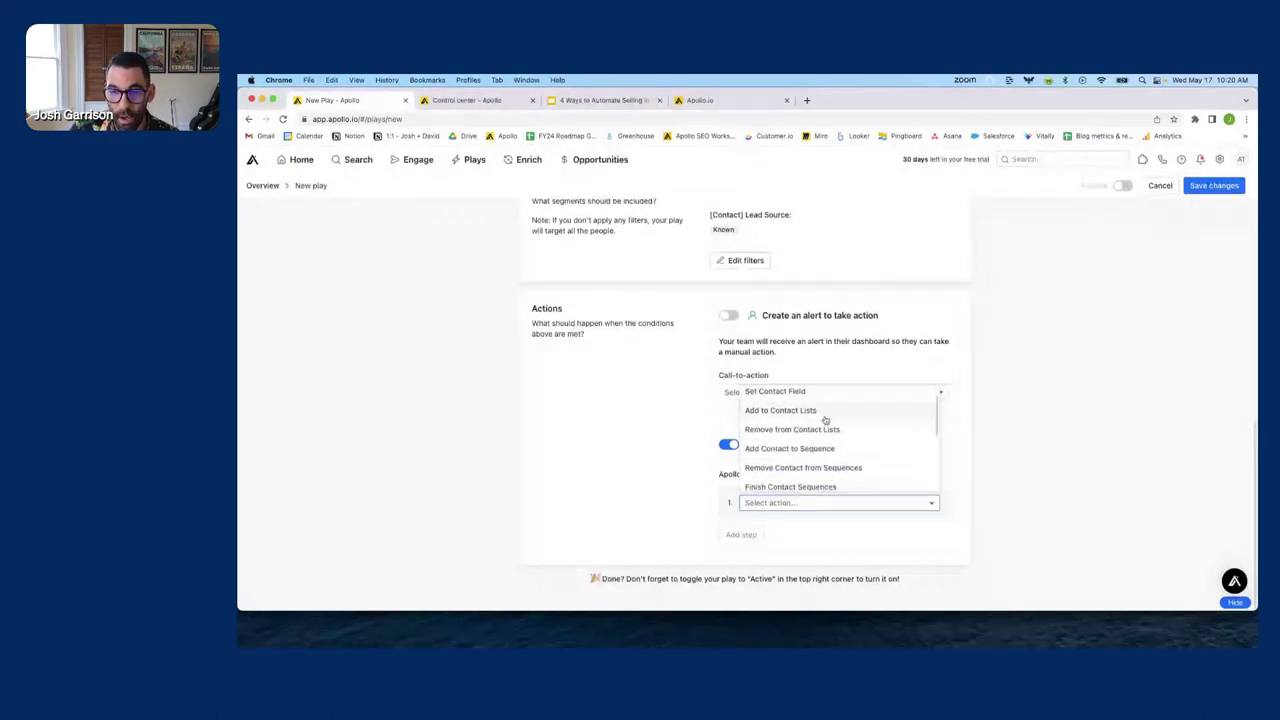
{"action": "left_click", "coordinate": [808, 449]}
{"action": "scroll", "coordinate": [635, 360], "scroll_direction": "down", "scroll_amount": 3}
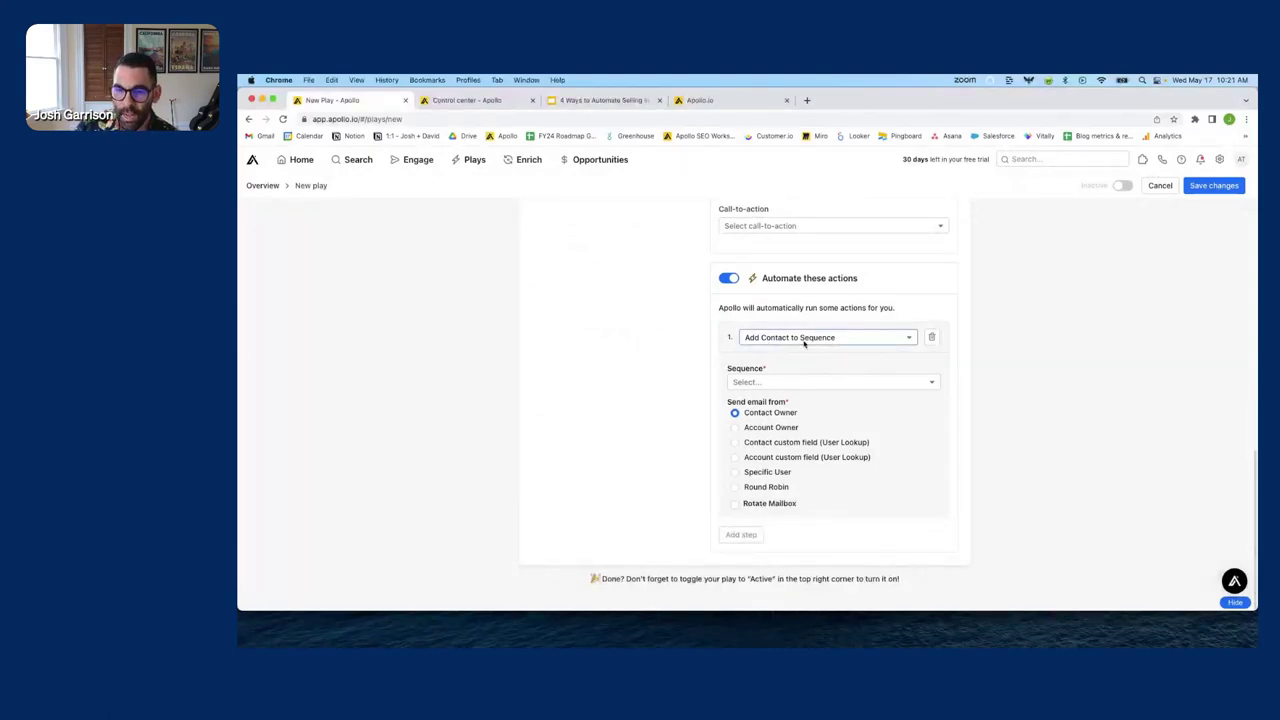
- Choose Inbound Lead Sequence as the sequence and set its emails to be sent from Round Robin
{"action": "left_click", "coordinate": [779, 383]}
{"action": "scroll", "coordinate": [775, 445], "scroll_direction": "down", "scroll_amount": 1}
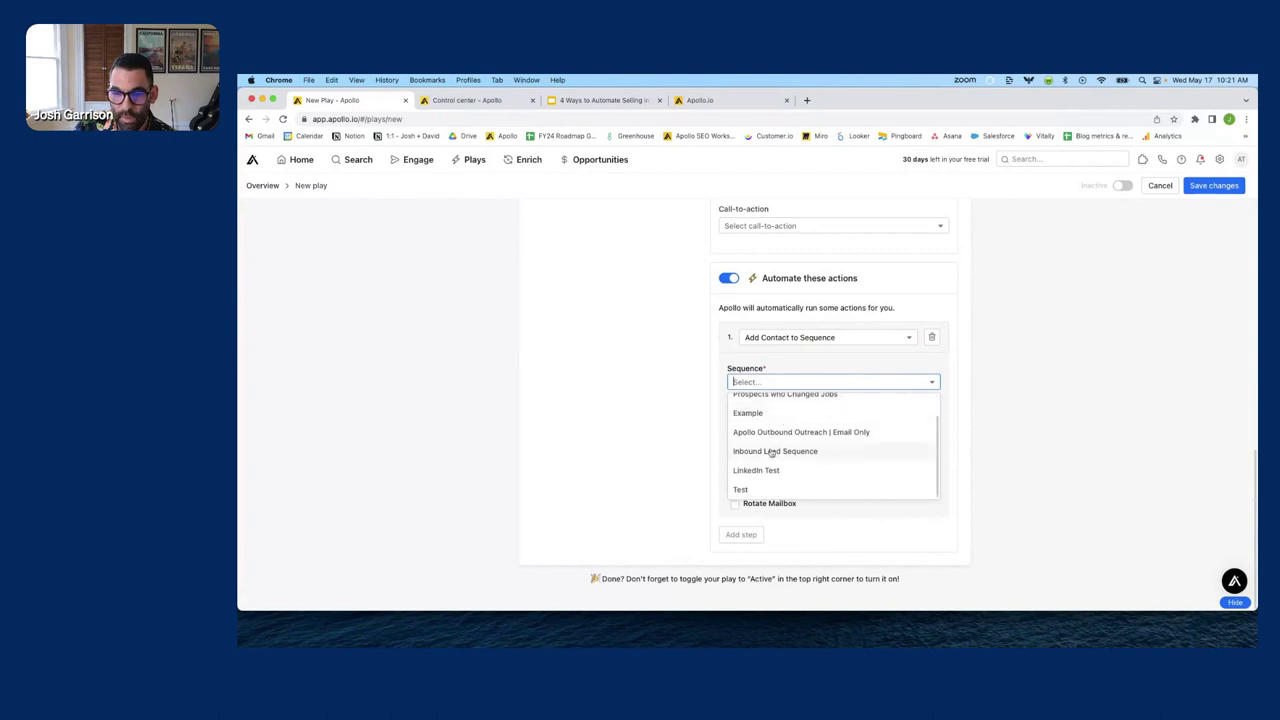
{"action": "left_click", "coordinate": [771, 453]}
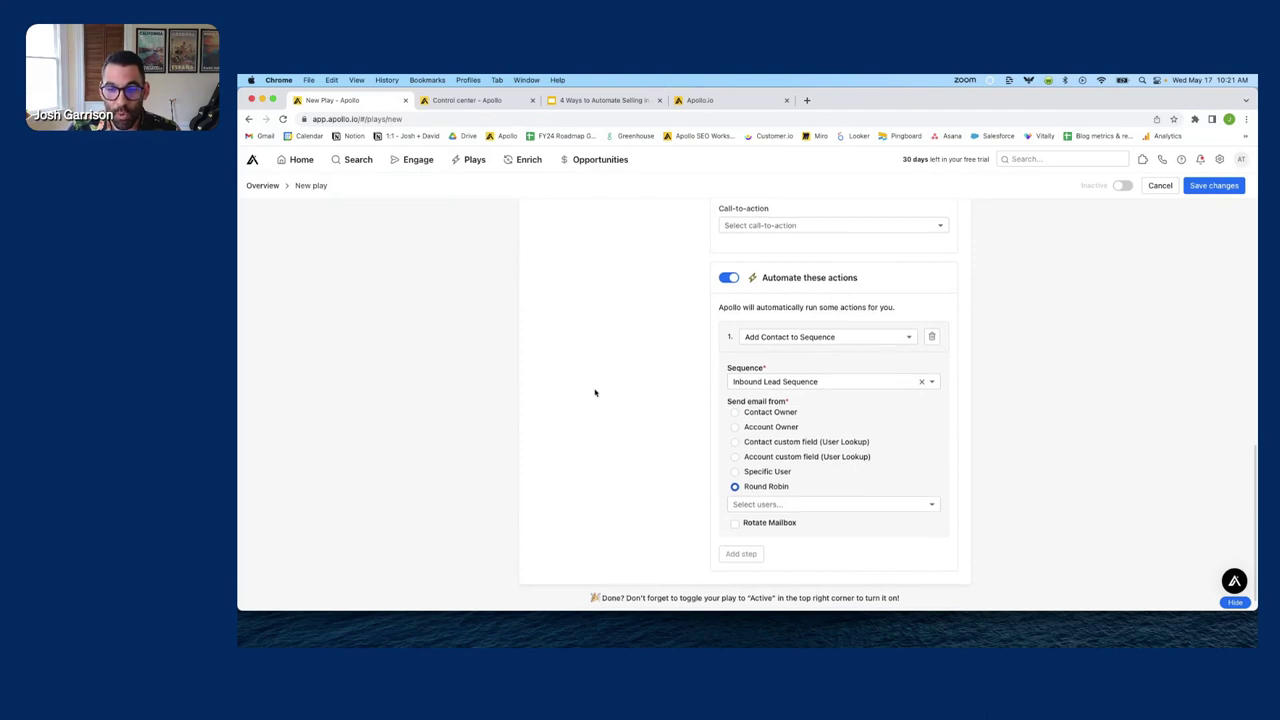
{"action": "scroll", "coordinate": [660, 450], "scroll_direction": "down", "scroll_amount": 1}
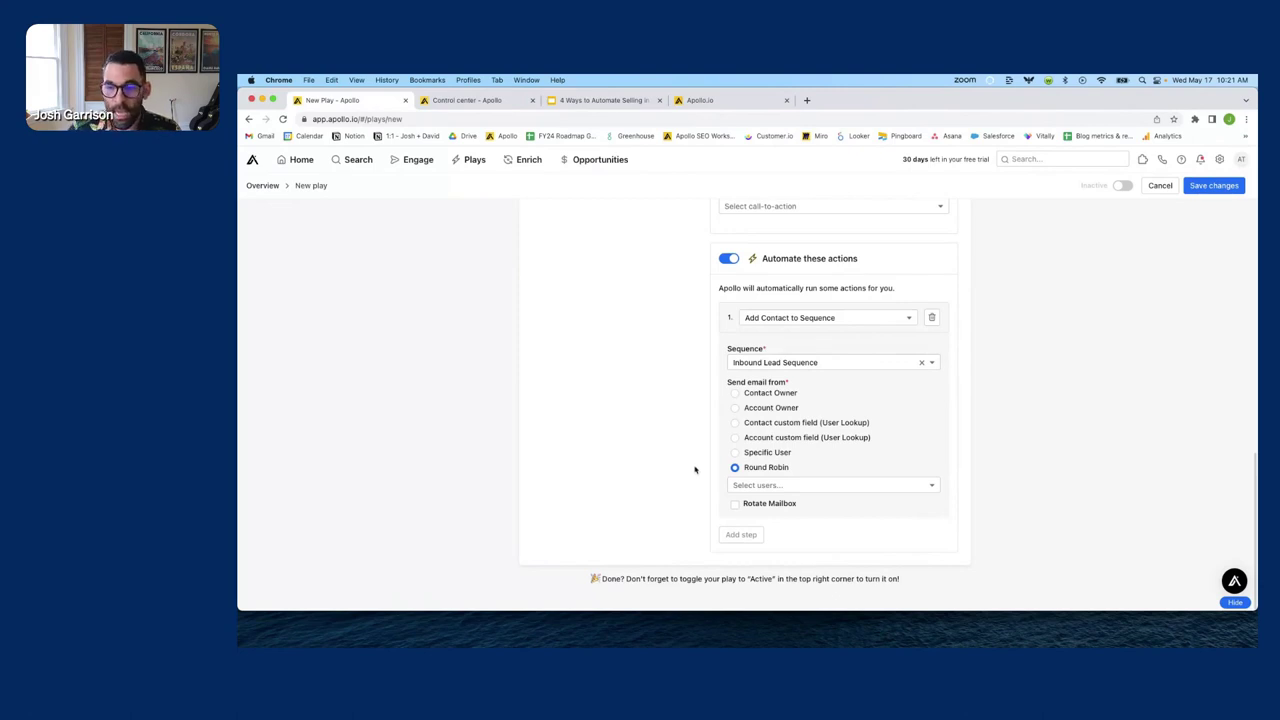
- Select both available users for the Round Robin email assignment of the Inbound Lead Sequence action
{"action": "left_click", "coordinate": [742, 486]}
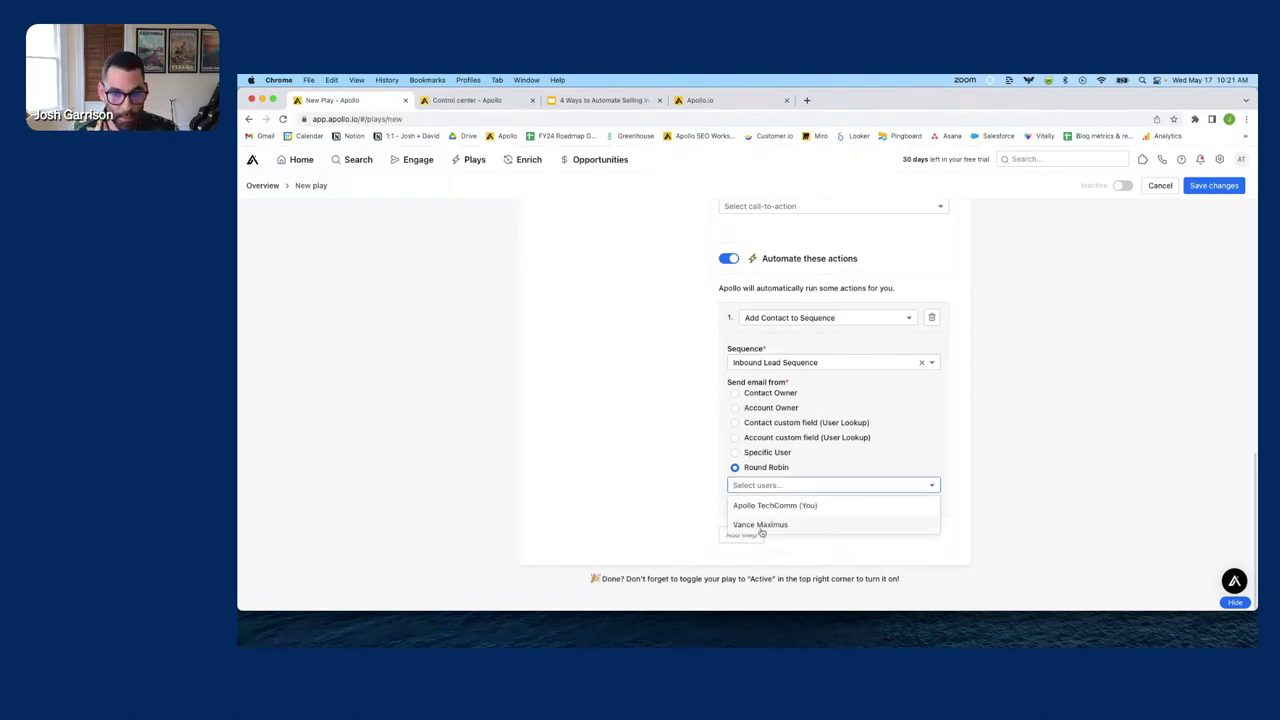
{"action": "left_click", "coordinate": [768, 506]}
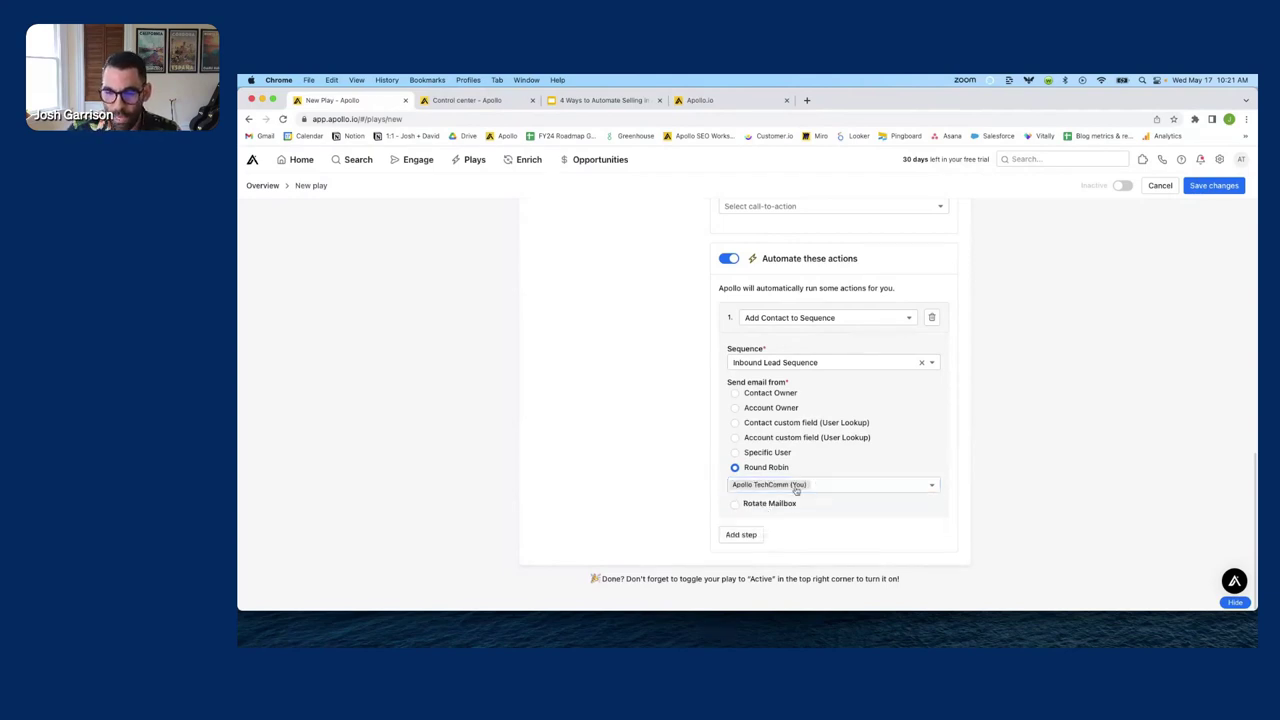
{"action": "left_click", "coordinate": [796, 490]}
{"action": "left_click", "coordinate": [804, 508]}
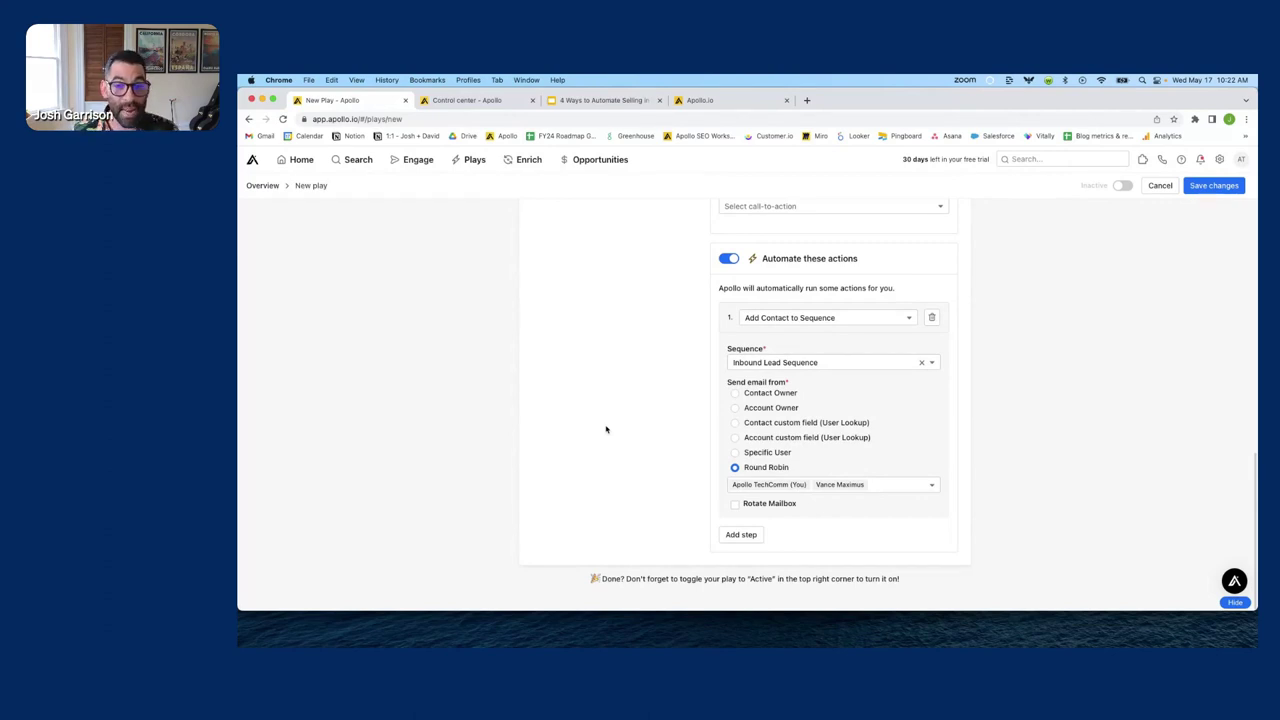
- Turn on Rotate Mailbox to examine its mailbox options, and turn it off again
{"action": "left_click", "coordinate": [755, 503]}
{"action": "scroll", "coordinate": [665, 397], "scroll_direction": "down", "scroll_amount": 1}
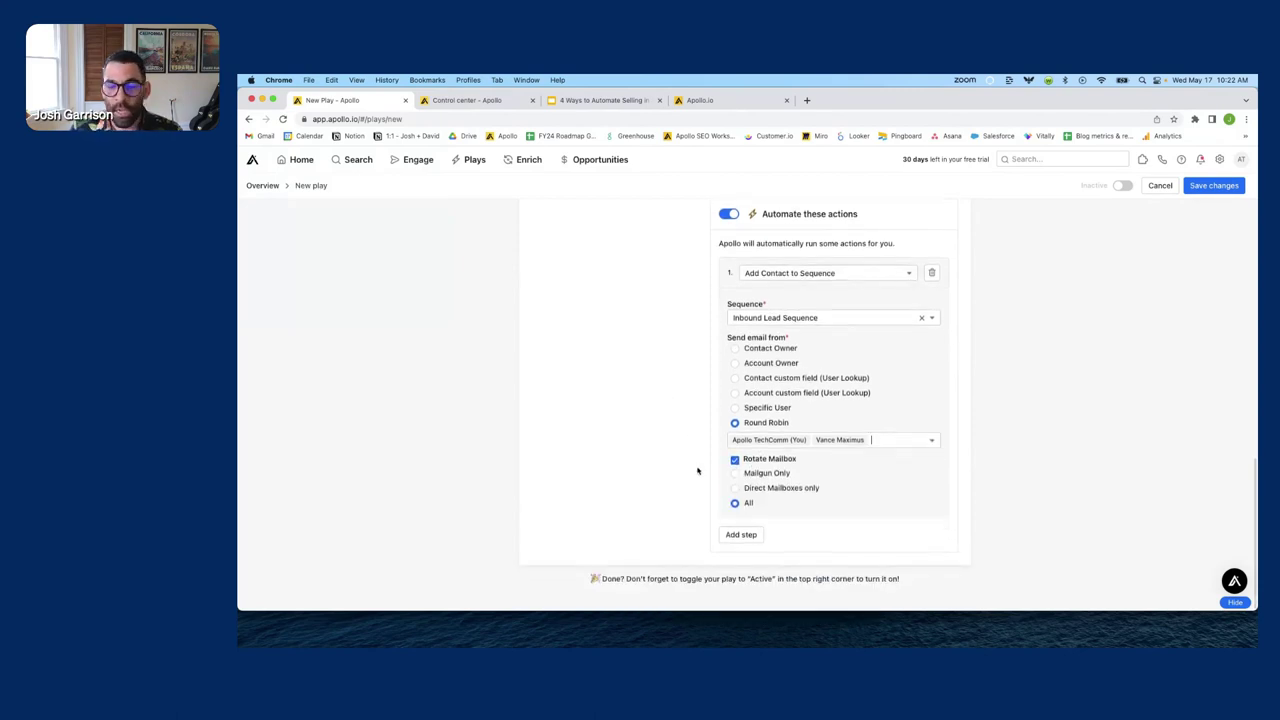
{"action": "left_click", "coordinate": [783, 446]}
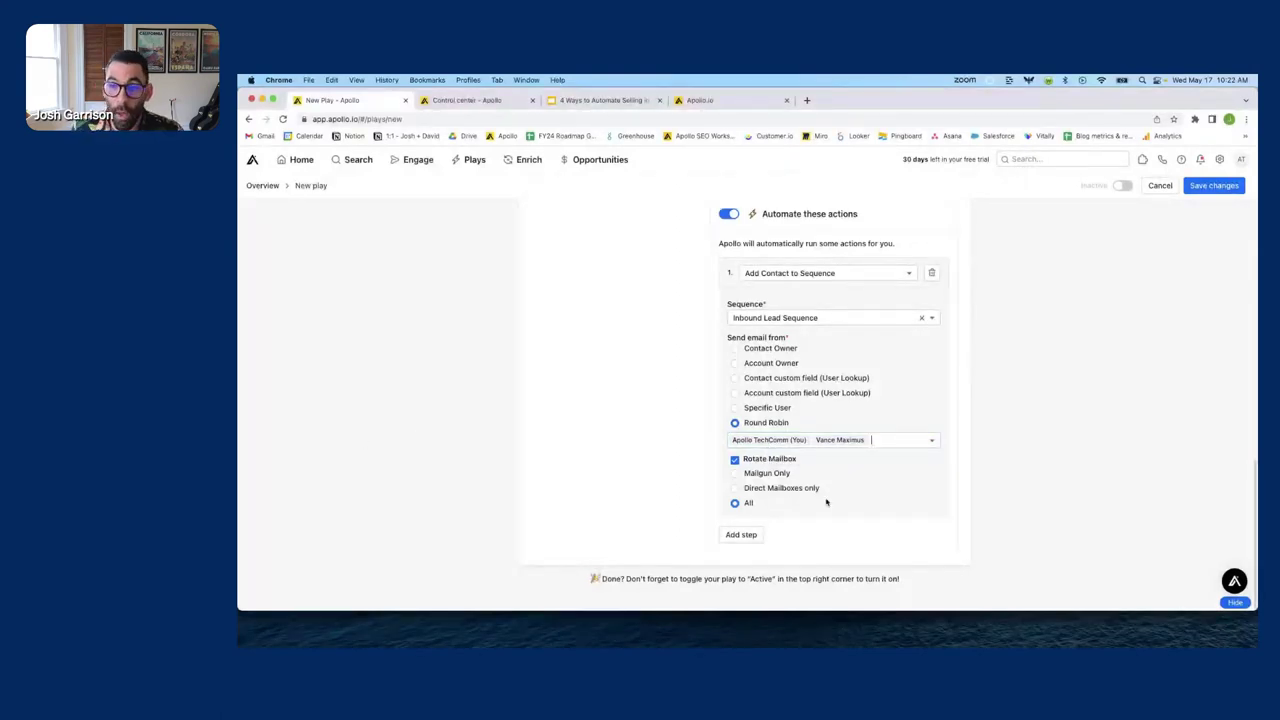
{"action": "left_click", "coordinate": [736, 459]}
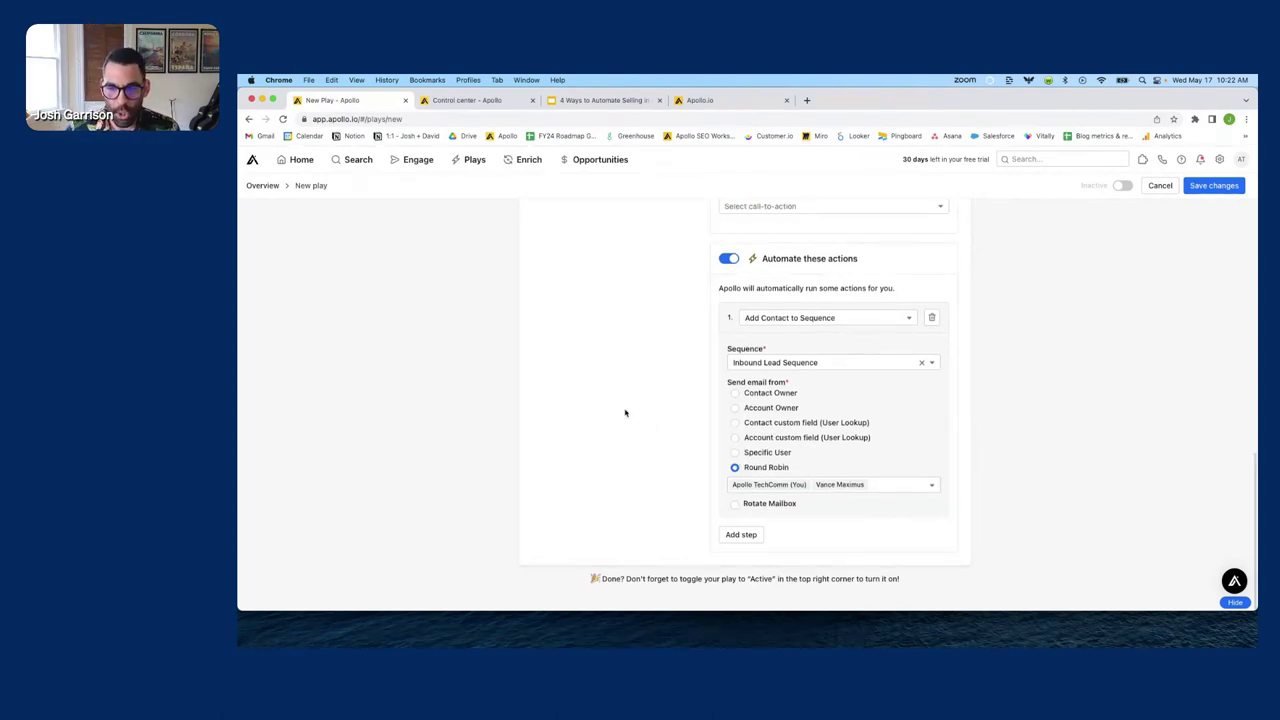
- Save the new play and activate "Automatically sequence inbound leads" in the list of plays
{"action": "scroll", "coordinate": [805, 453], "scroll_direction": "up", "scroll_amount": 15}
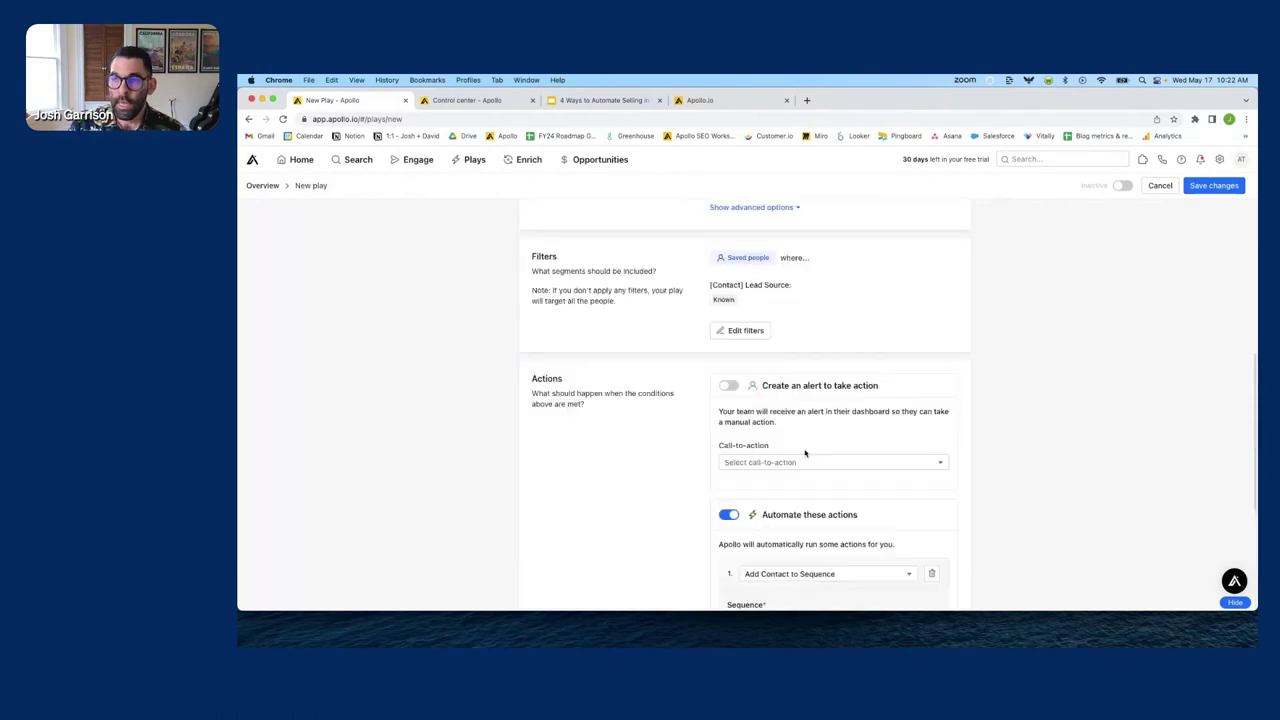
{"action": "left_click", "coordinate": [1207, 191]}
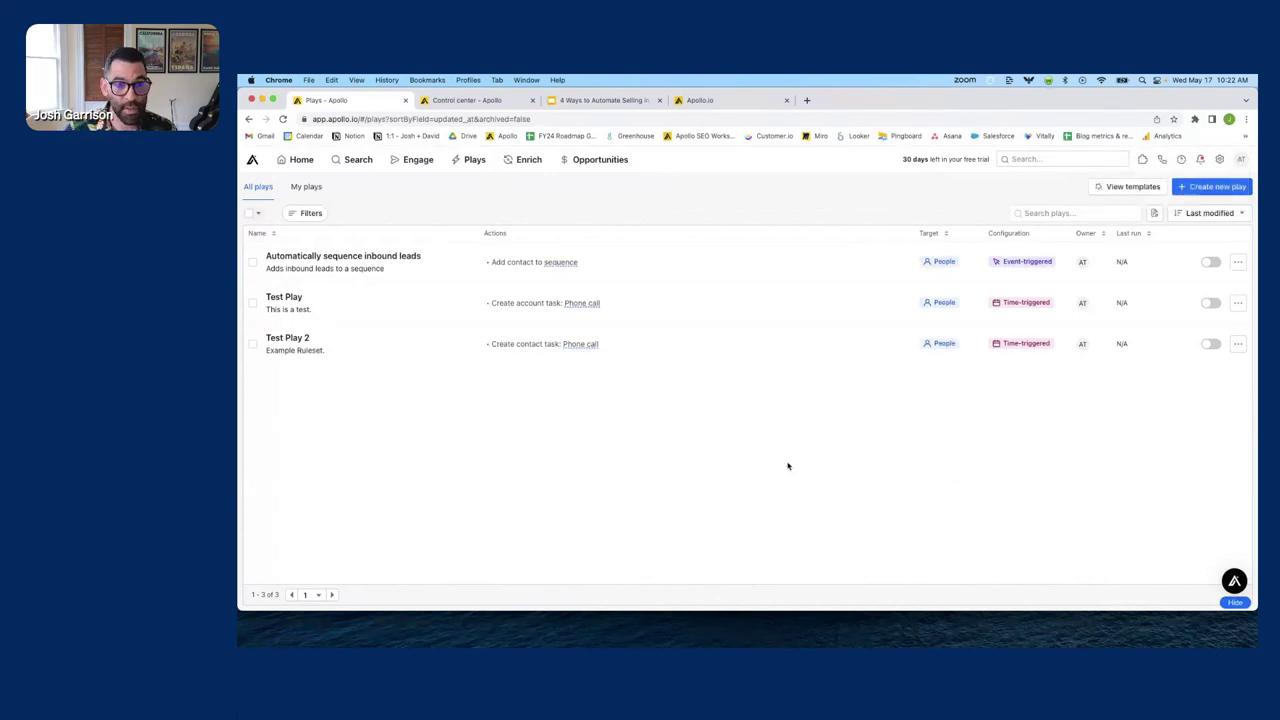
{"action": "left_click", "coordinate": [1209, 263]}
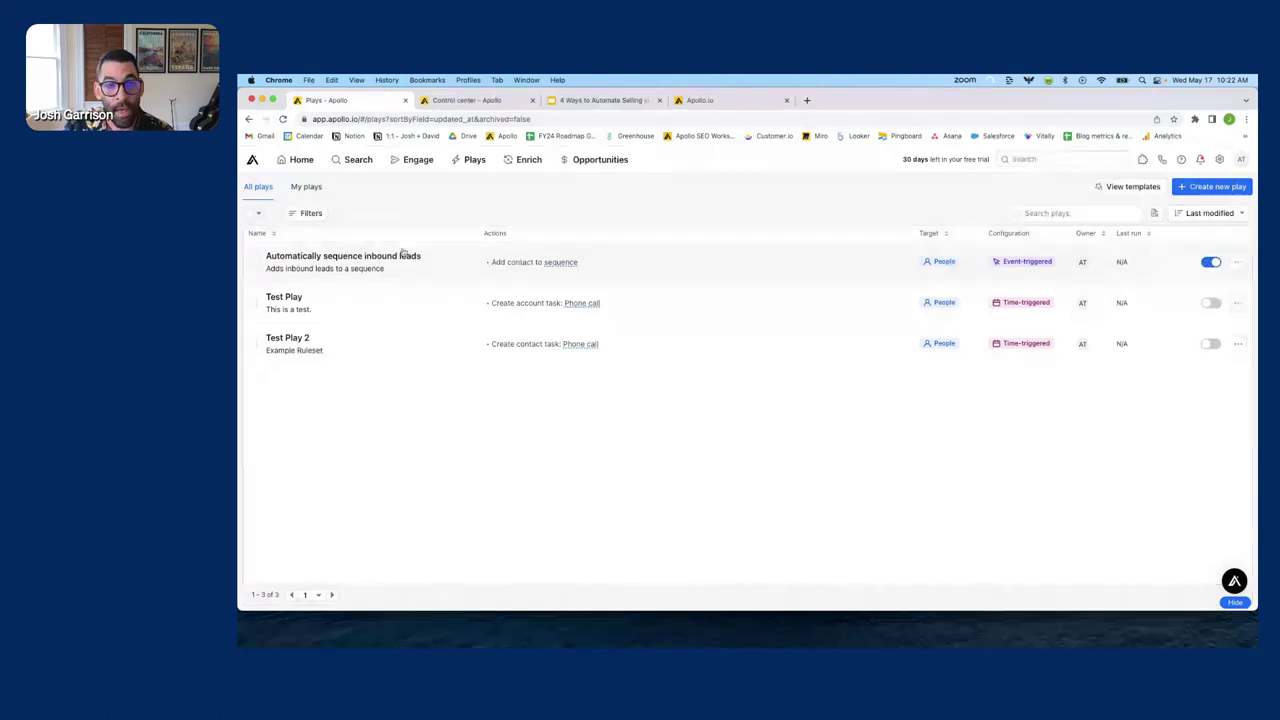
- Check Inbound Lead Sequence in the sequences list, and switch to the "4 Ways to Automate Selling in Apollo" presentation in Google Slides
{"action": "left_click", "coordinate": [410, 161]}
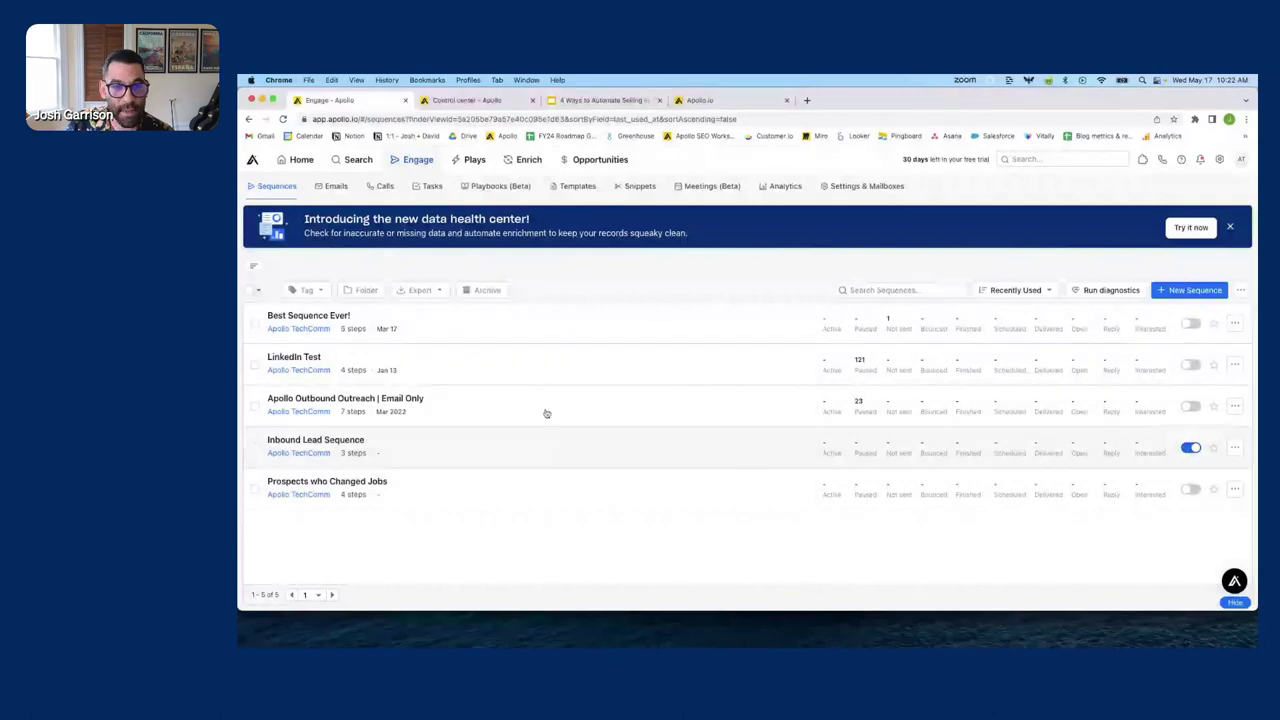
{"action": "left_click", "coordinate": [476, 158]}
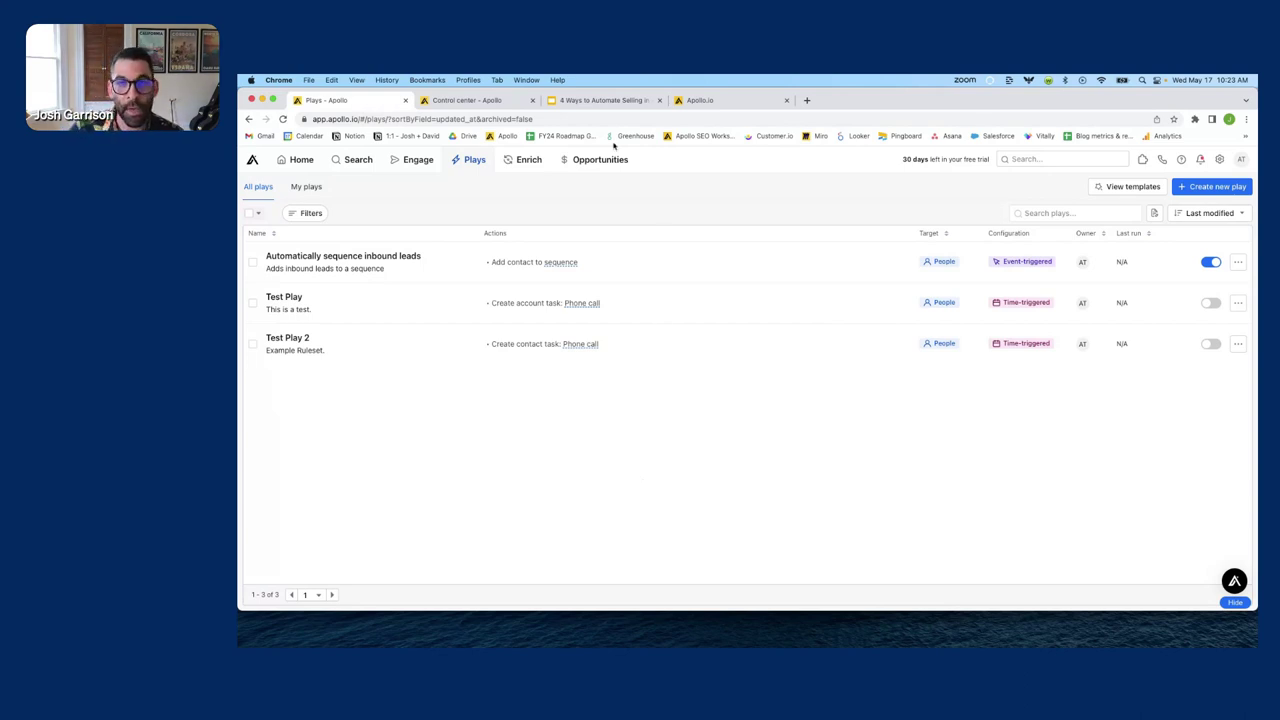
{"action": "left_click", "coordinate": [603, 100]}
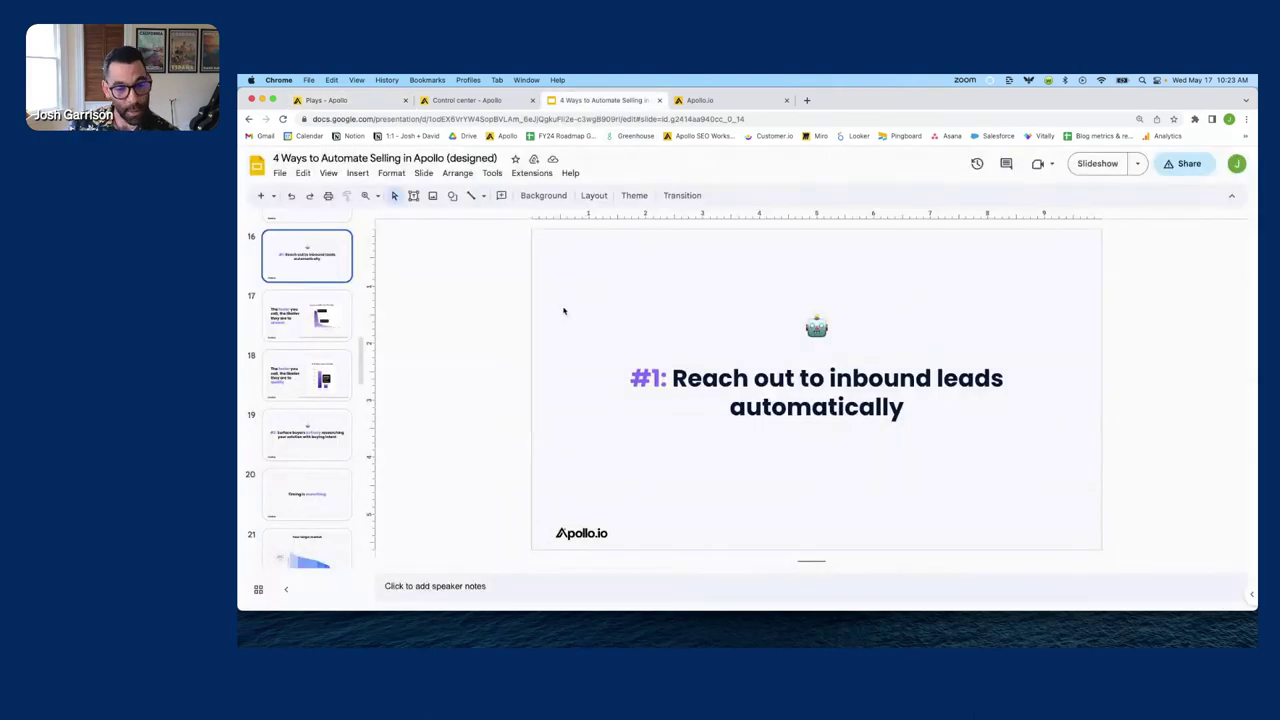
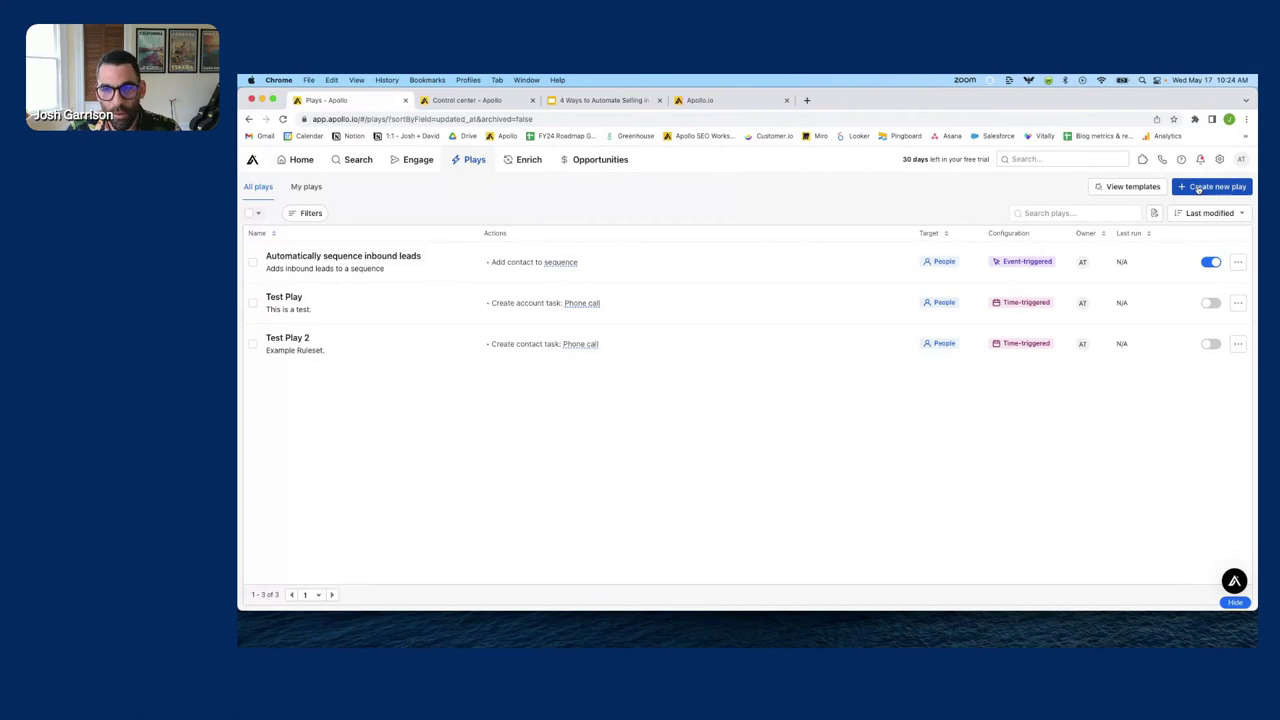
- Start another play in Apollo and choose the New pipeline template "Work companies researching your category"
{"action": "left_click", "coordinate": [1198, 189]}
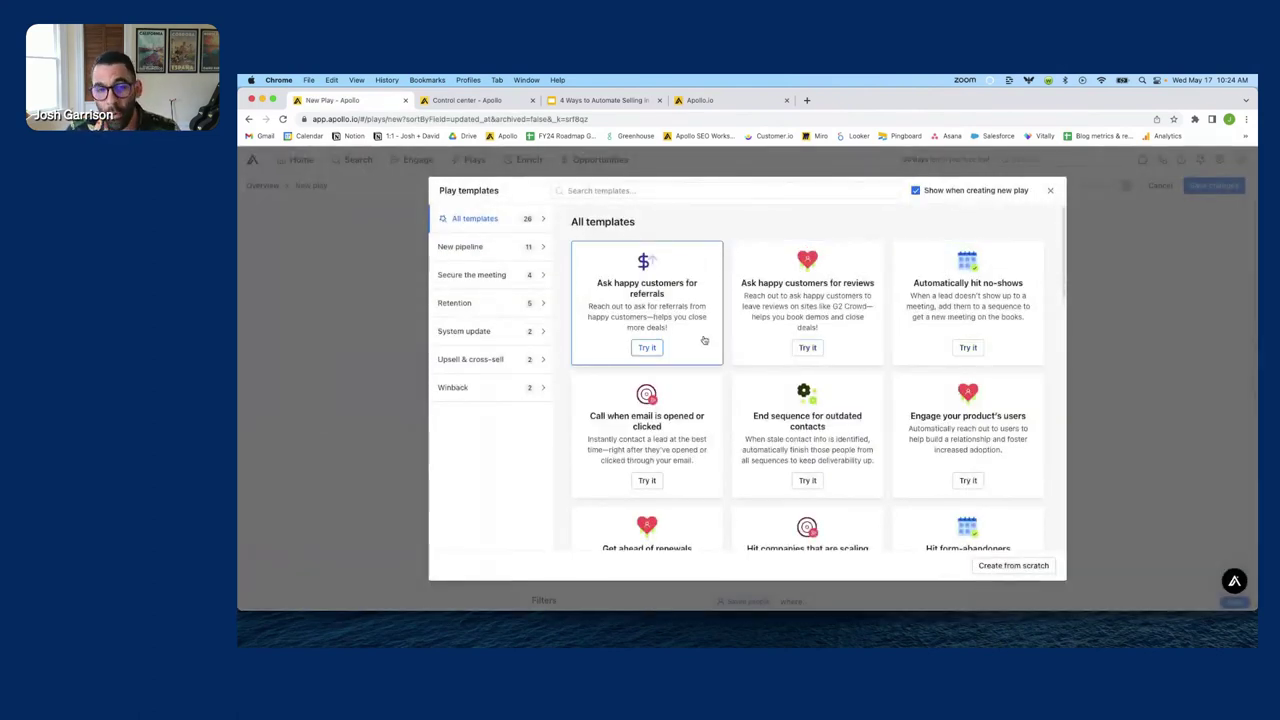
{"action": "left_click", "coordinate": [484, 262]}
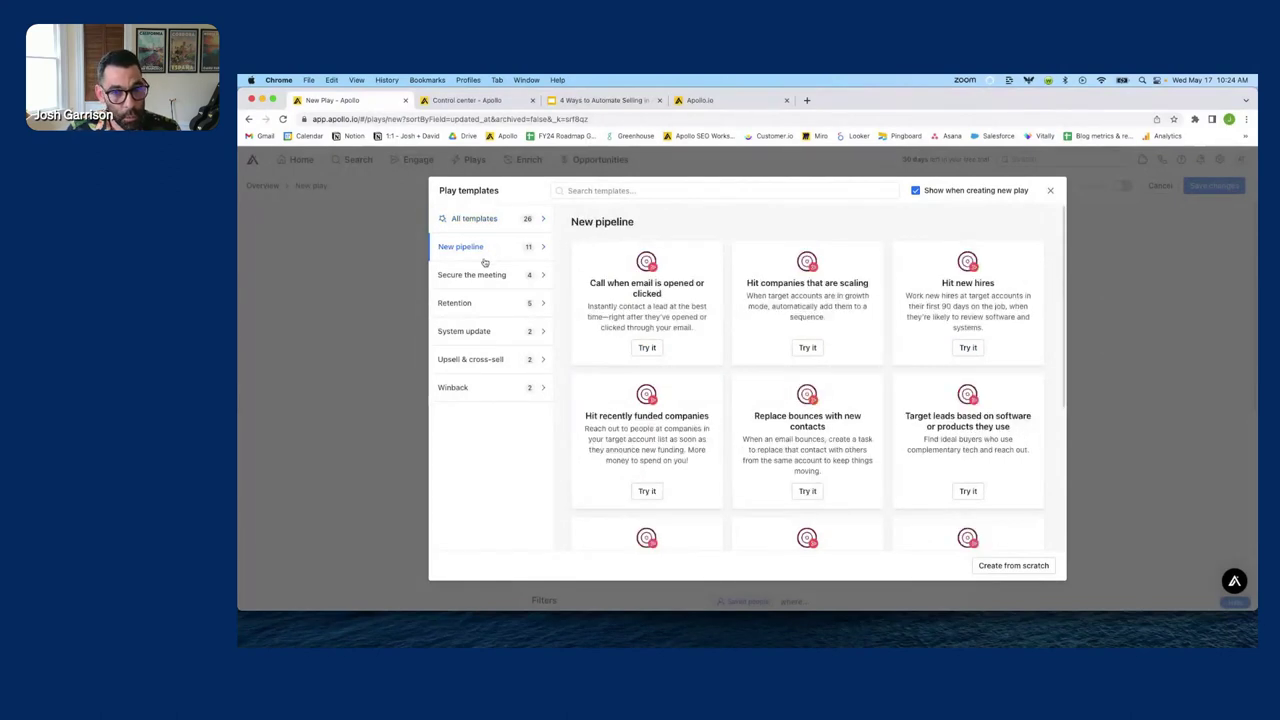
{"action": "scroll", "coordinate": [649, 288], "scroll_direction": "down", "scroll_amount": 1}
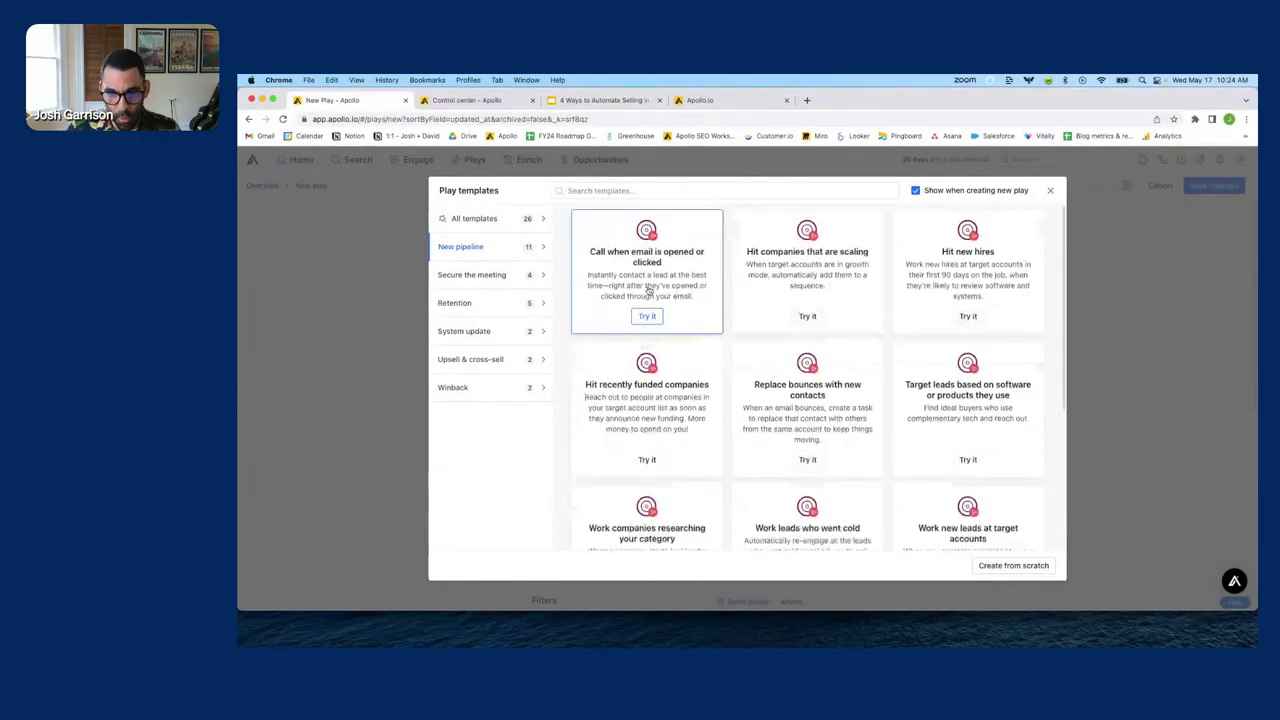
{"action": "scroll", "coordinate": [648, 289], "scroll_direction": "down", "scroll_amount": 3}
{"action": "scroll", "coordinate": [607, 344], "scroll_direction": "down", "scroll_amount": 2}
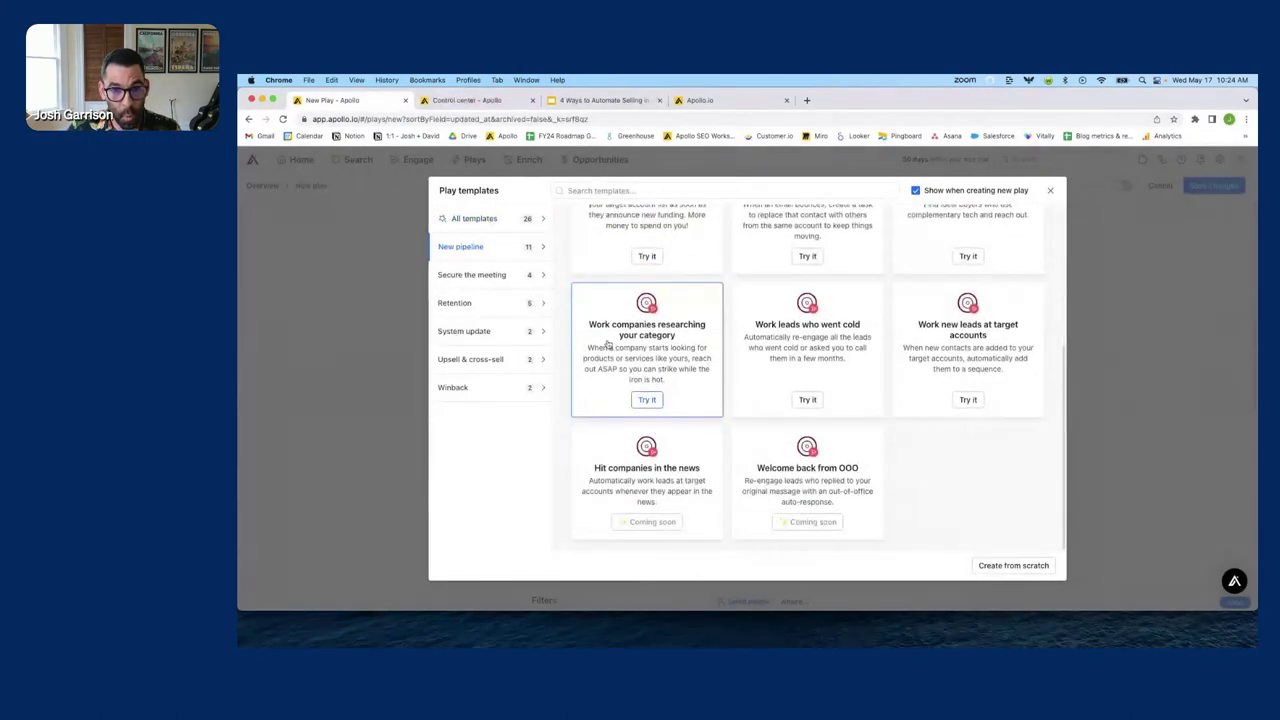
{"action": "left_click", "coordinate": [655, 372]}
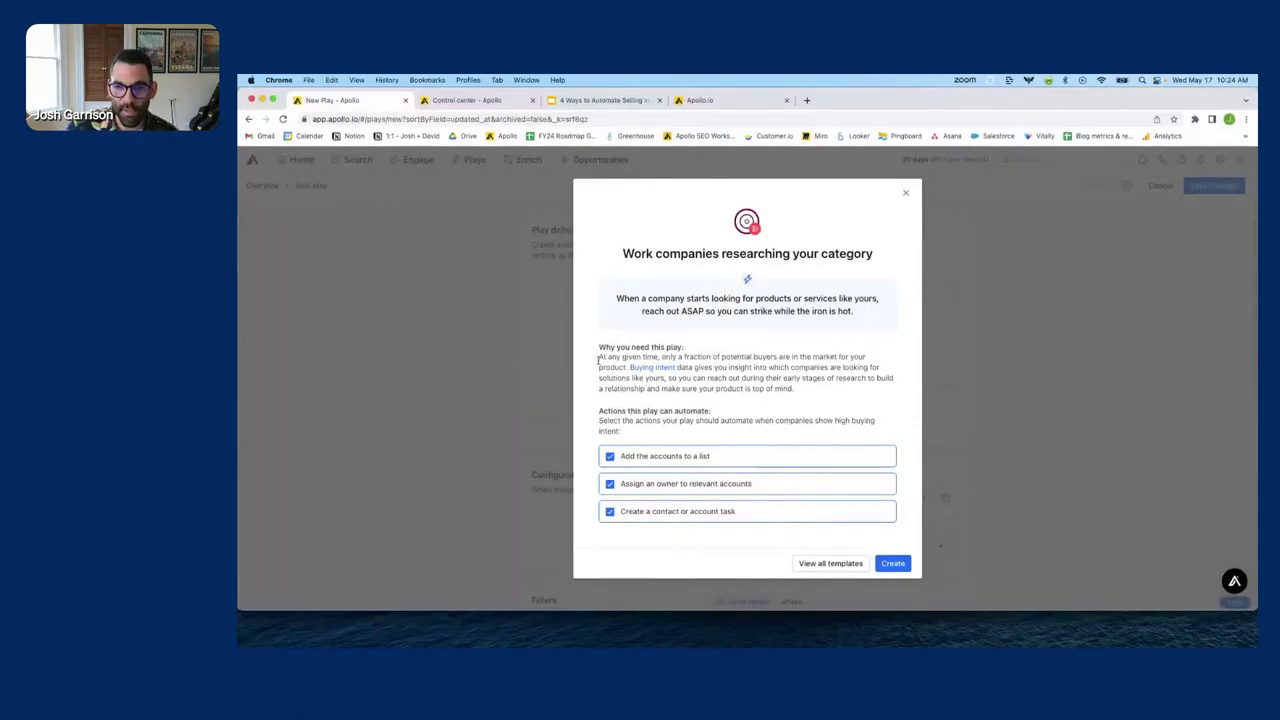
- Read why the template is needed and create the play with all three suggested automated actions kept
{"action": "left_click_drag", "start_coordinate": [679, 368], "coordinate": [805, 372]}
{"action": "double_click", "coordinate": [808, 368]}
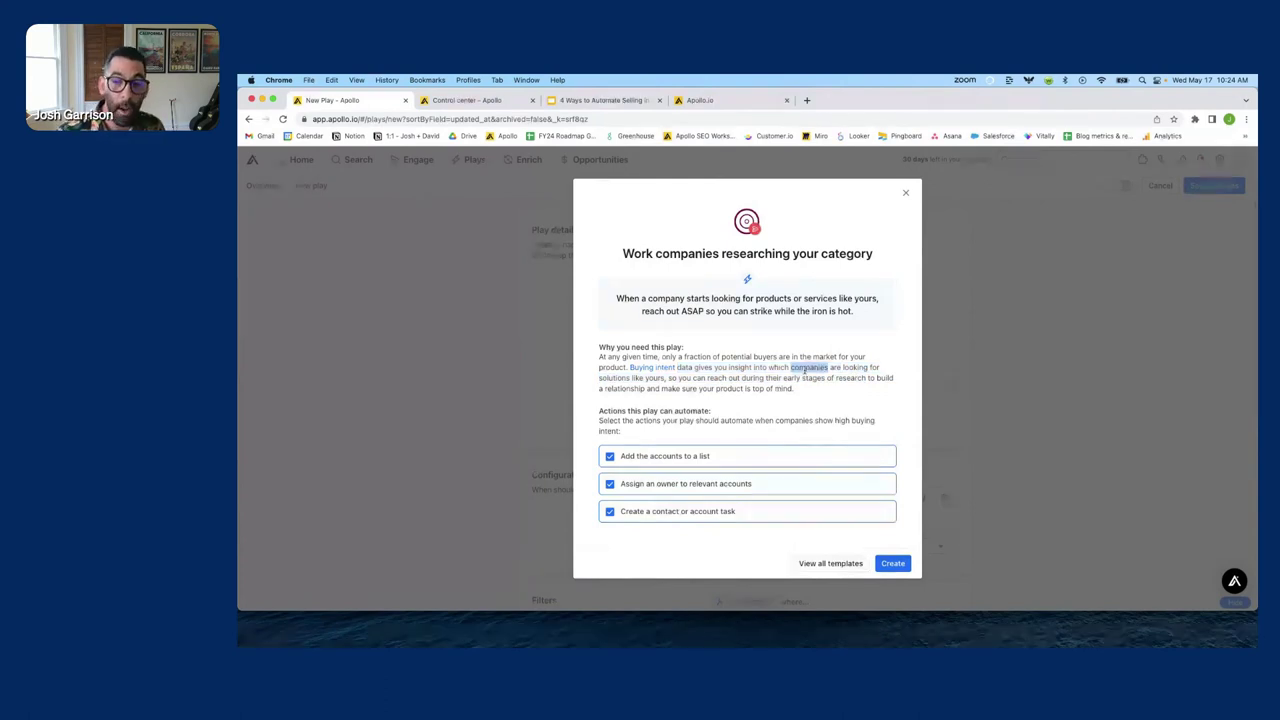
{"action": "left_click_drag", "start_coordinate": [666, 378], "coordinate": [828, 399]}
{"action": "left_click", "coordinate": [826, 399]}
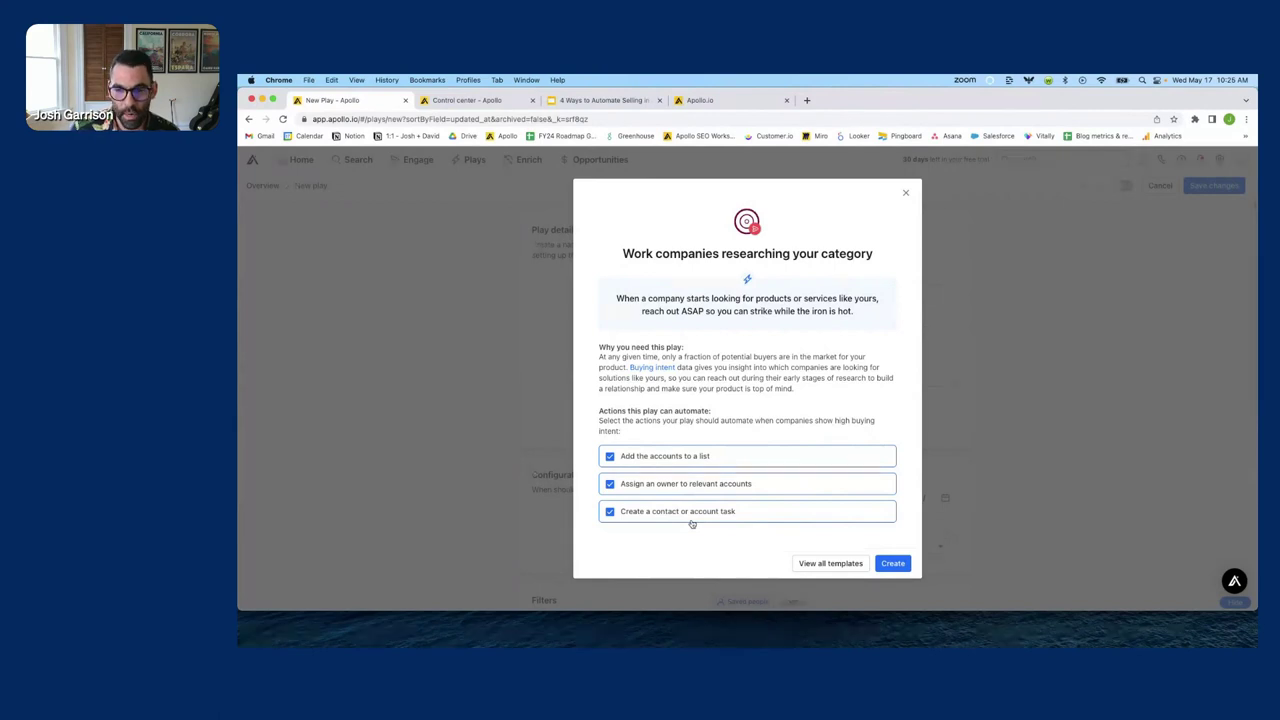
{"action": "left_click", "coordinate": [895, 564]}
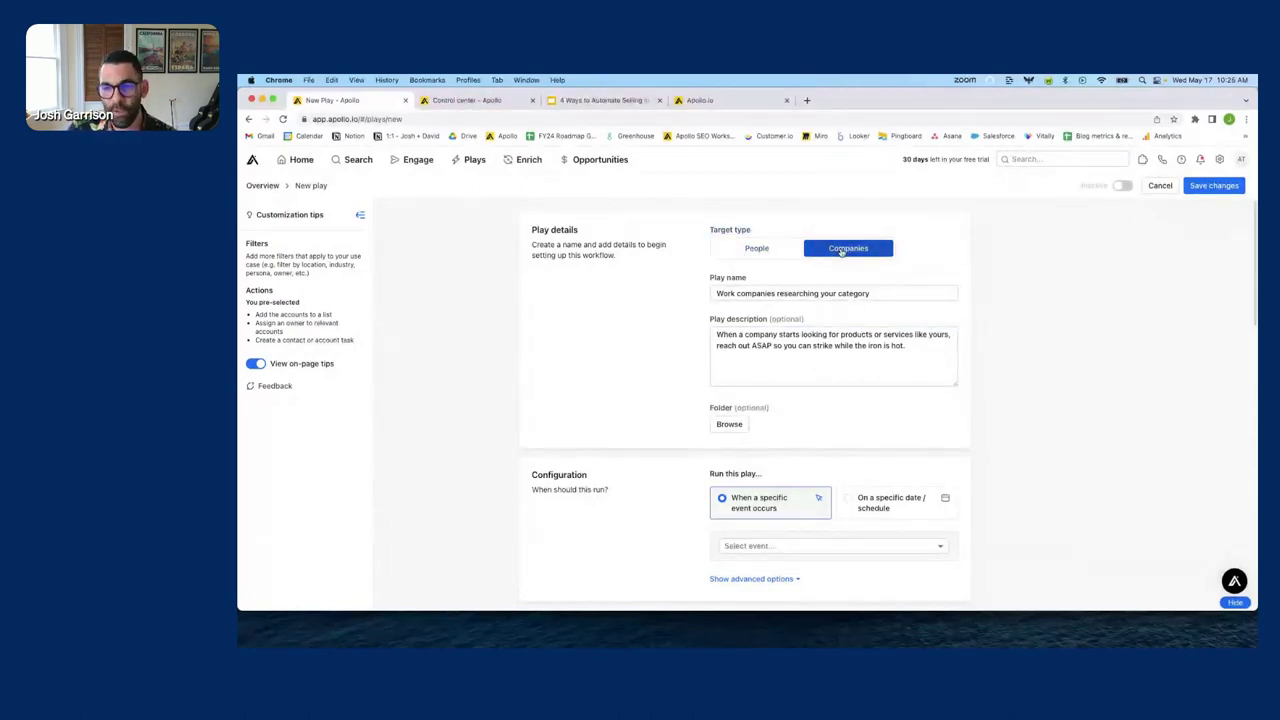
- Review the new play's target type, name, description and the options for when it should run
{"action": "scroll", "coordinate": [841, 252], "scroll_direction": "down", "scroll_amount": 1}
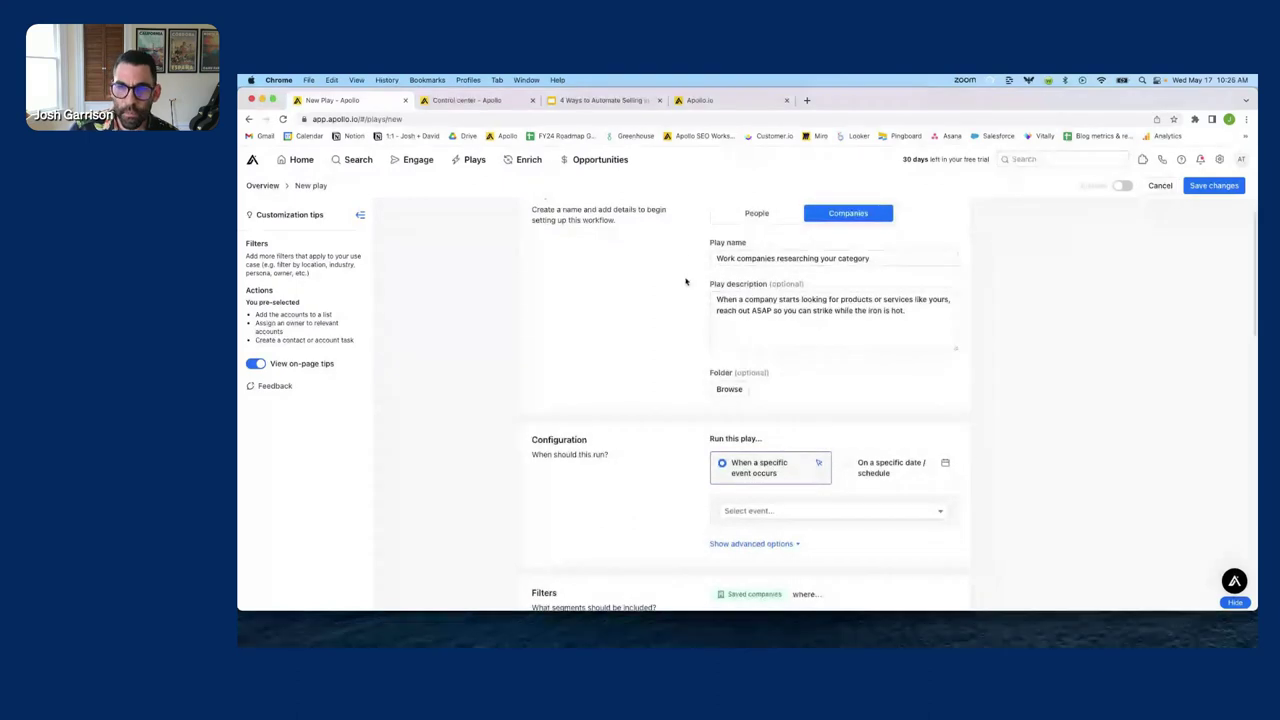
{"action": "left_click_drag", "start_coordinate": [848, 213], "coordinate": [748, 258]}
{"action": "left_click", "coordinate": [738, 258]}
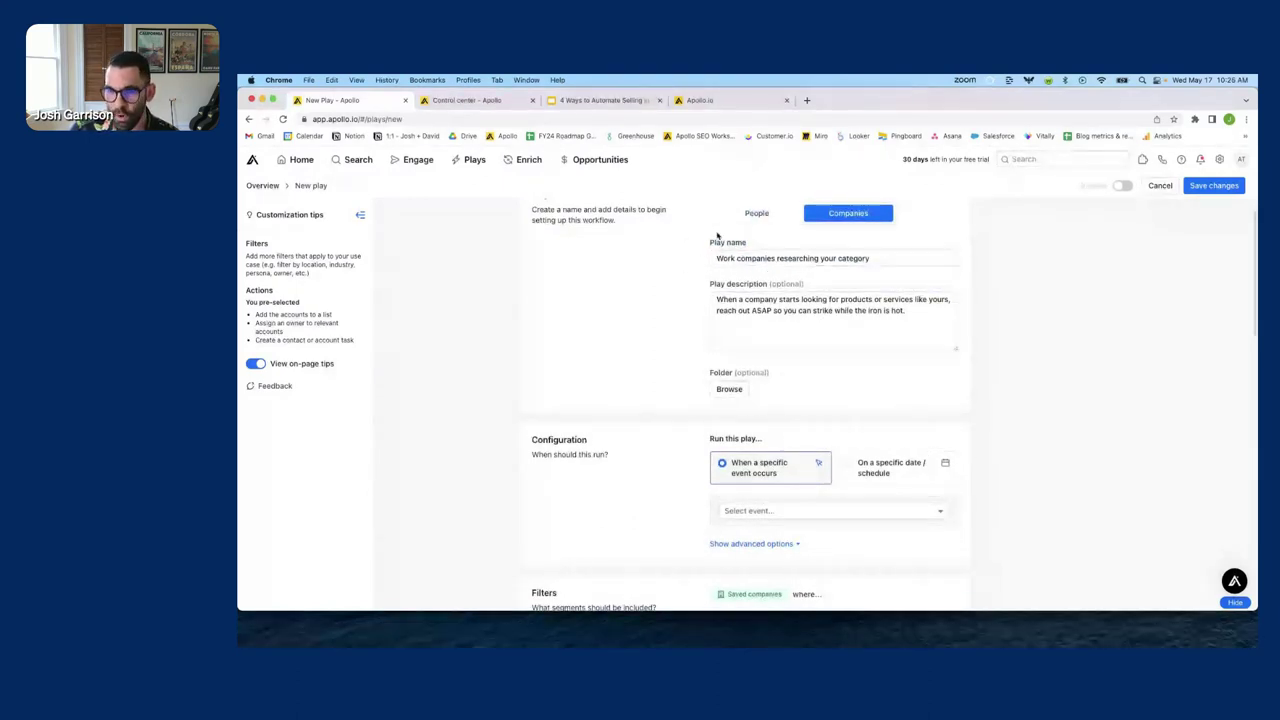
{"action": "left_click", "coordinate": [847, 330]}
{"action": "scroll", "coordinate": [712, 335], "scroll_direction": "down", "scroll_amount": 3}
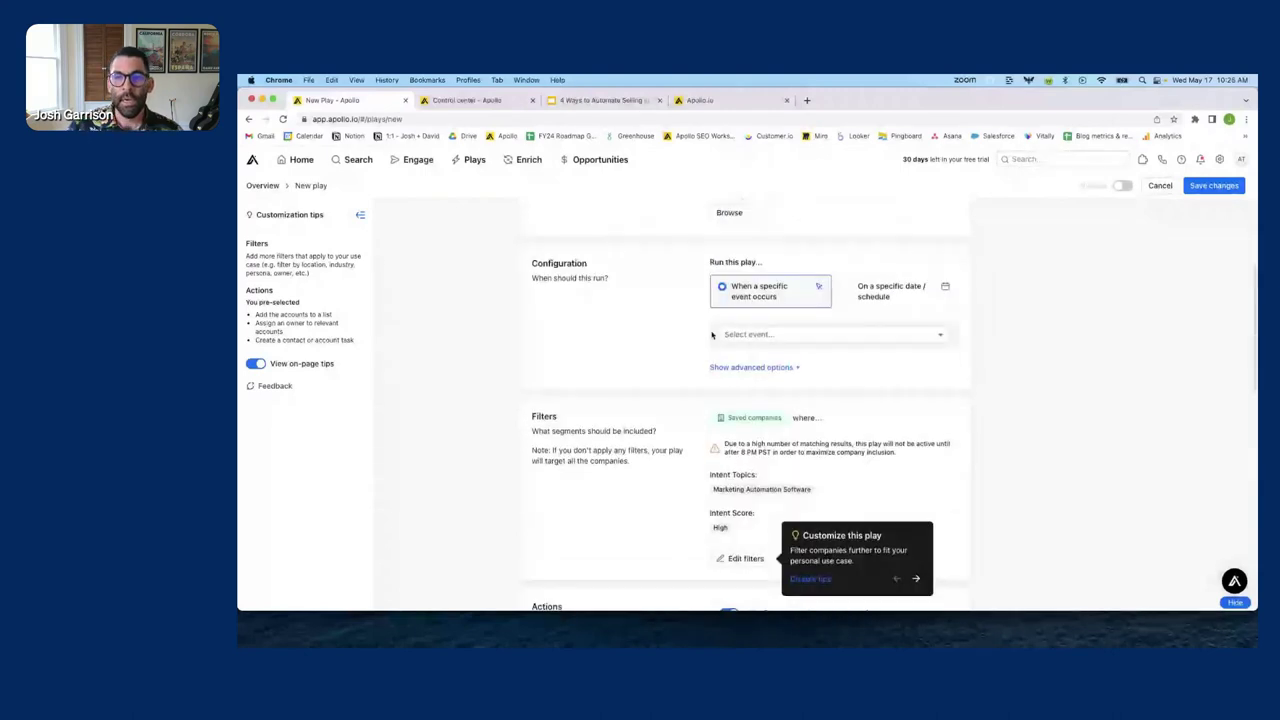
{"action": "left_click_drag", "start_coordinate": [706, 262], "coordinate": [800, 263]}
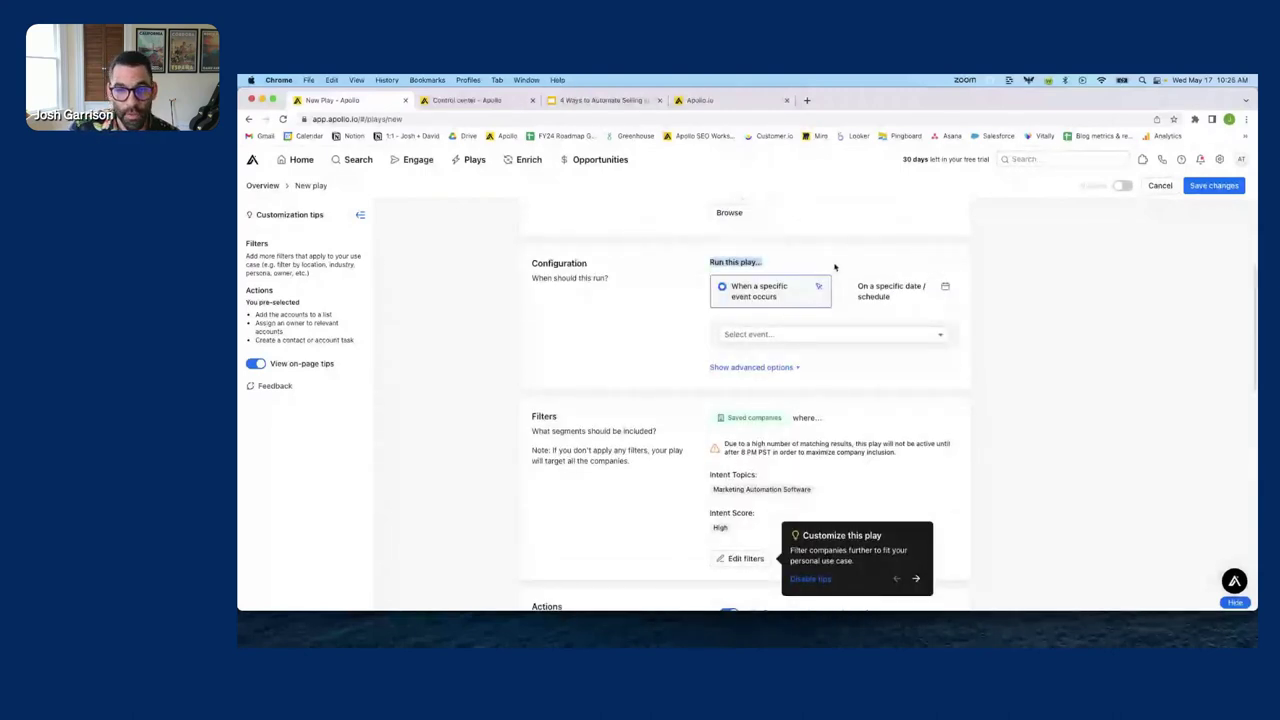
{"action": "left_click", "coordinate": [834, 267]}
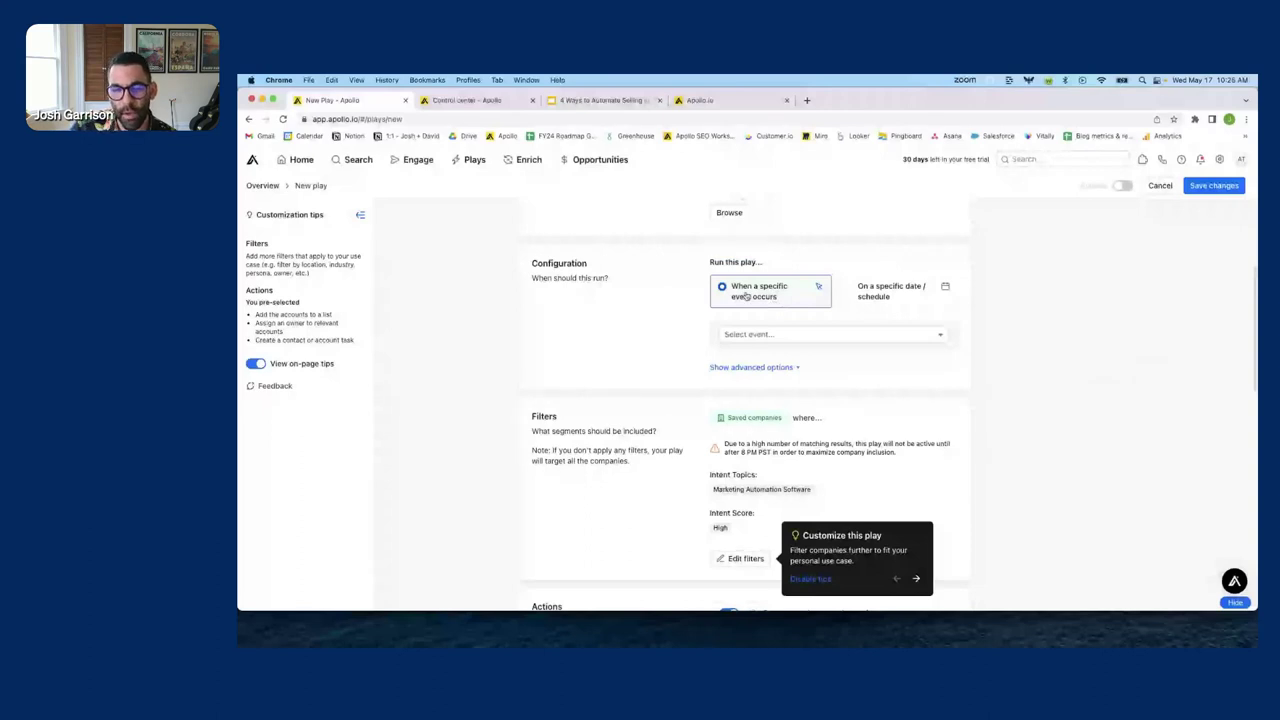
- Make the play run on a specific date or schedule, with its start date set to May 18, 2023
{"action": "left_click", "coordinate": [890, 291]}
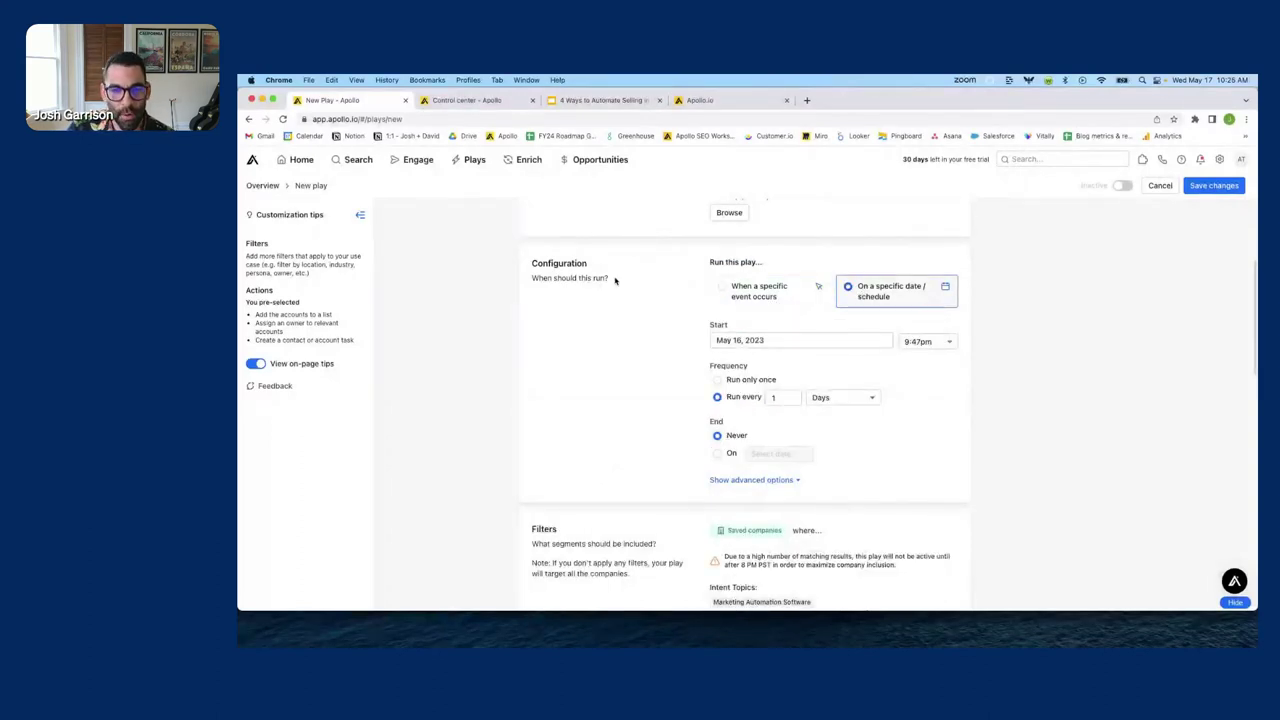
{"action": "scroll", "coordinate": [615, 281], "scroll_direction": "down", "scroll_amount": 1}
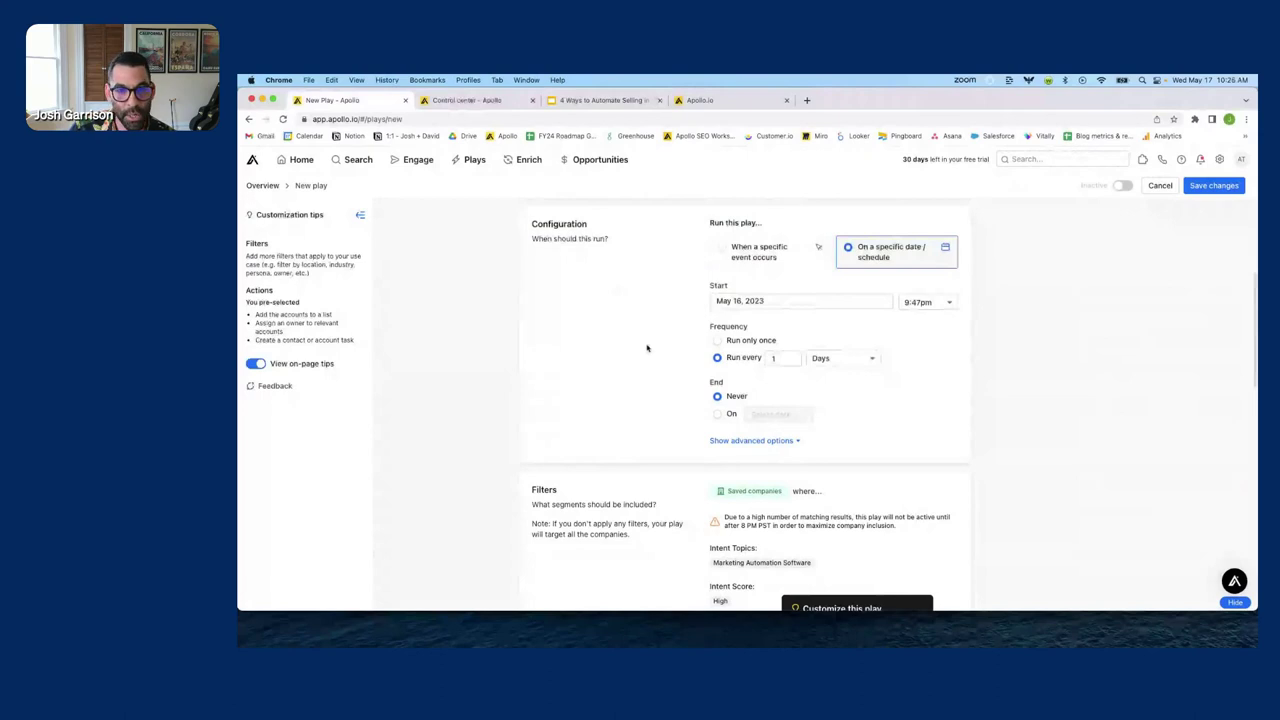
{"action": "left_click", "coordinate": [782, 299]}
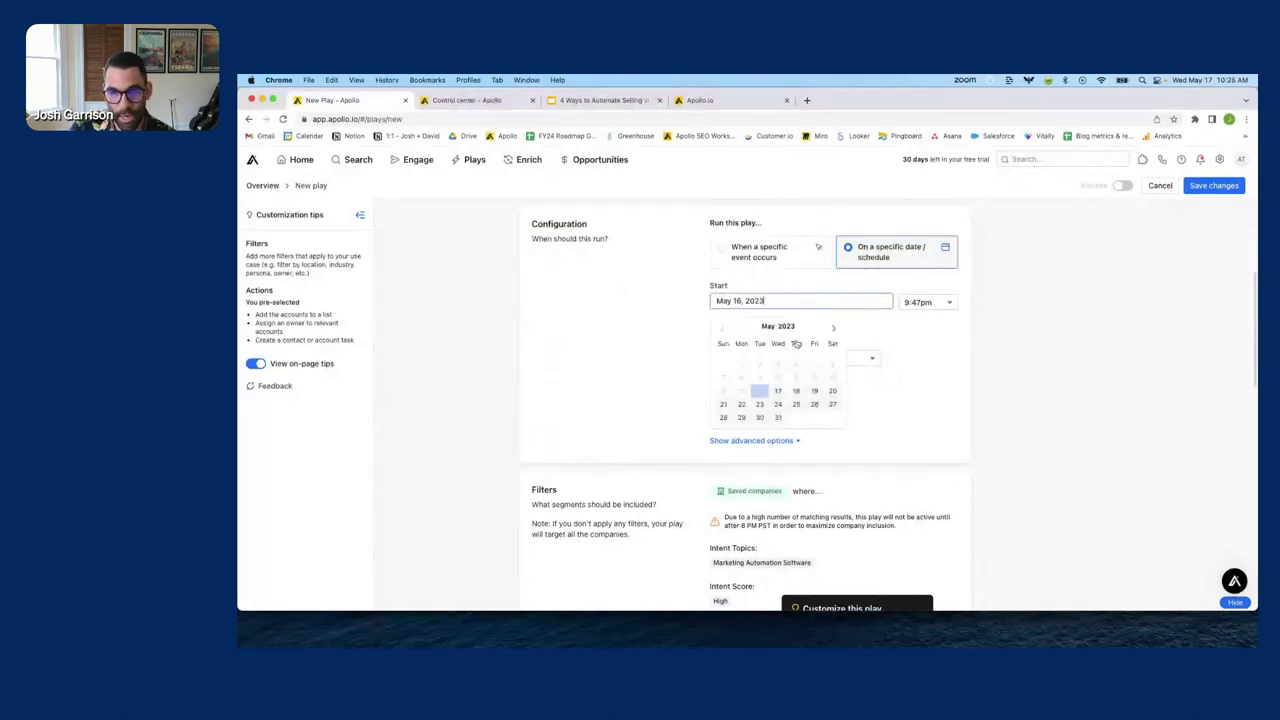
{"action": "left_click", "coordinate": [796, 391]}
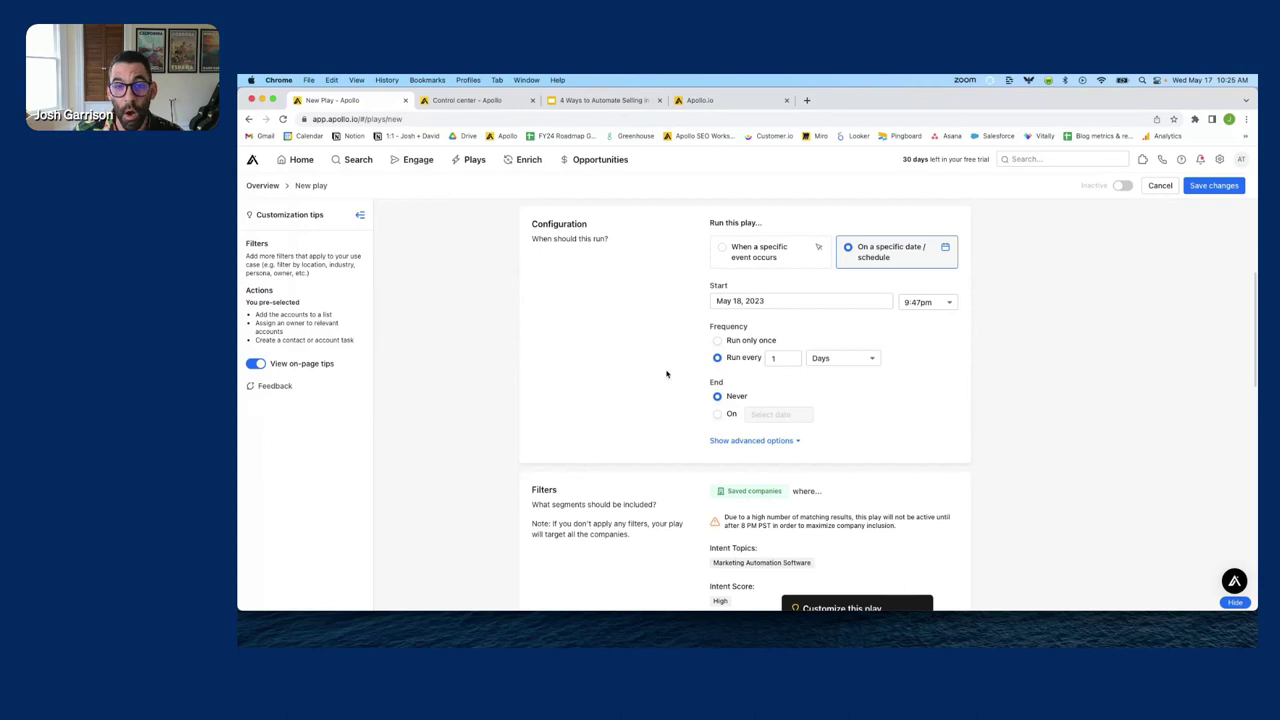
- Set the play's start time to 5:00am and review its frequency, end and company filter settings
{"action": "left_click", "coordinate": [926, 302]}
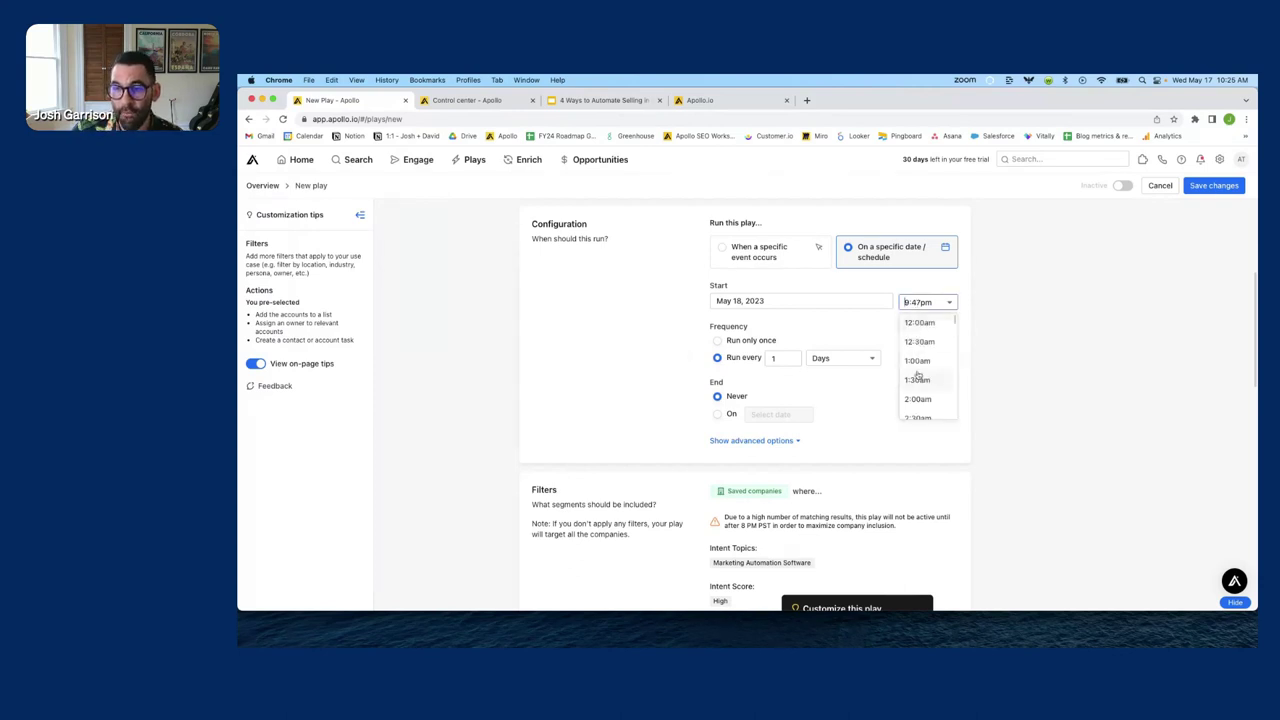
{"action": "scroll", "coordinate": [920, 380], "scroll_direction": "down", "scroll_amount": 2}
{"action": "scroll", "coordinate": [920, 400], "scroll_direction": "down", "scroll_amount": 2}
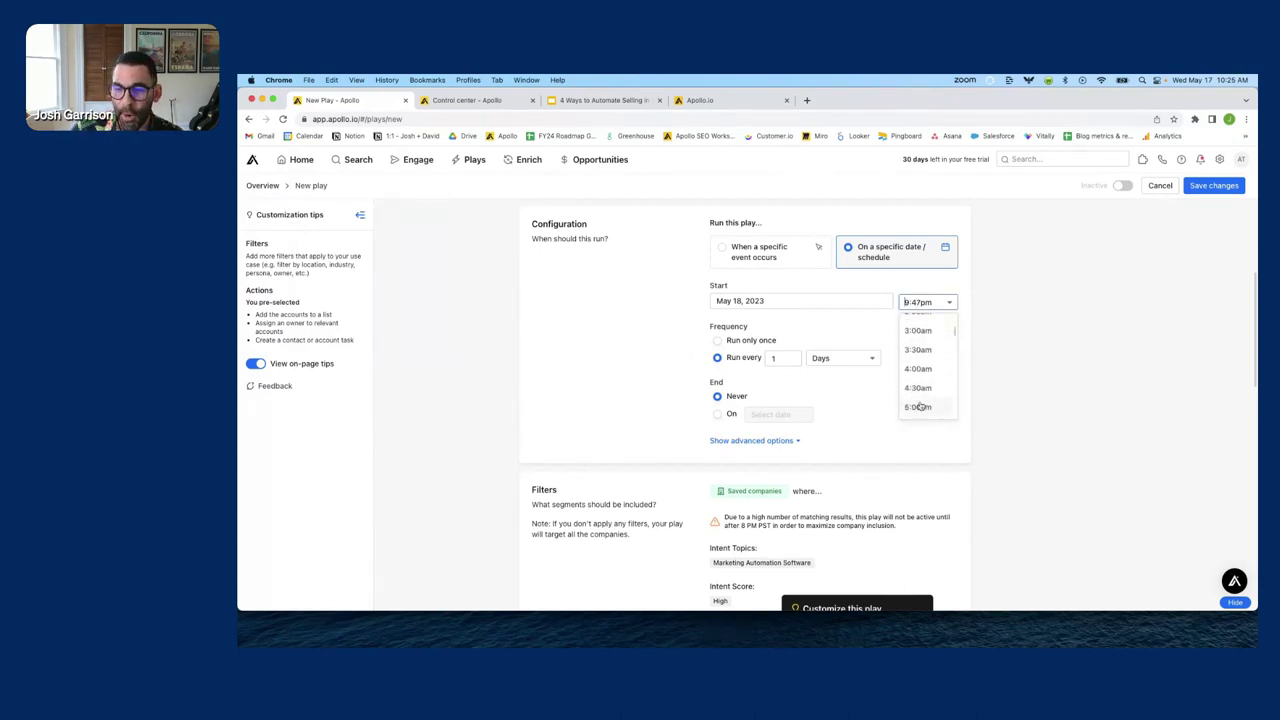
{"action": "left_click", "coordinate": [918, 405]}
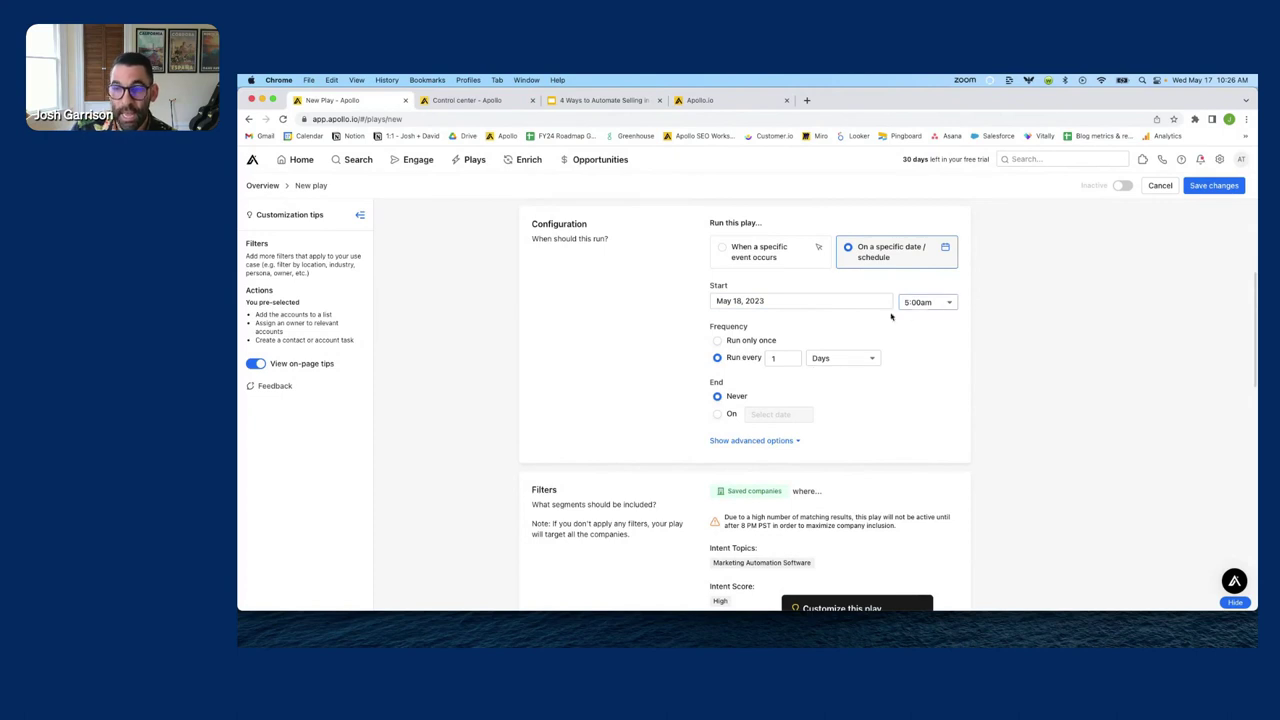
{"action": "scroll", "coordinate": [877, 301], "scroll_direction": "down", "scroll_amount": 4}
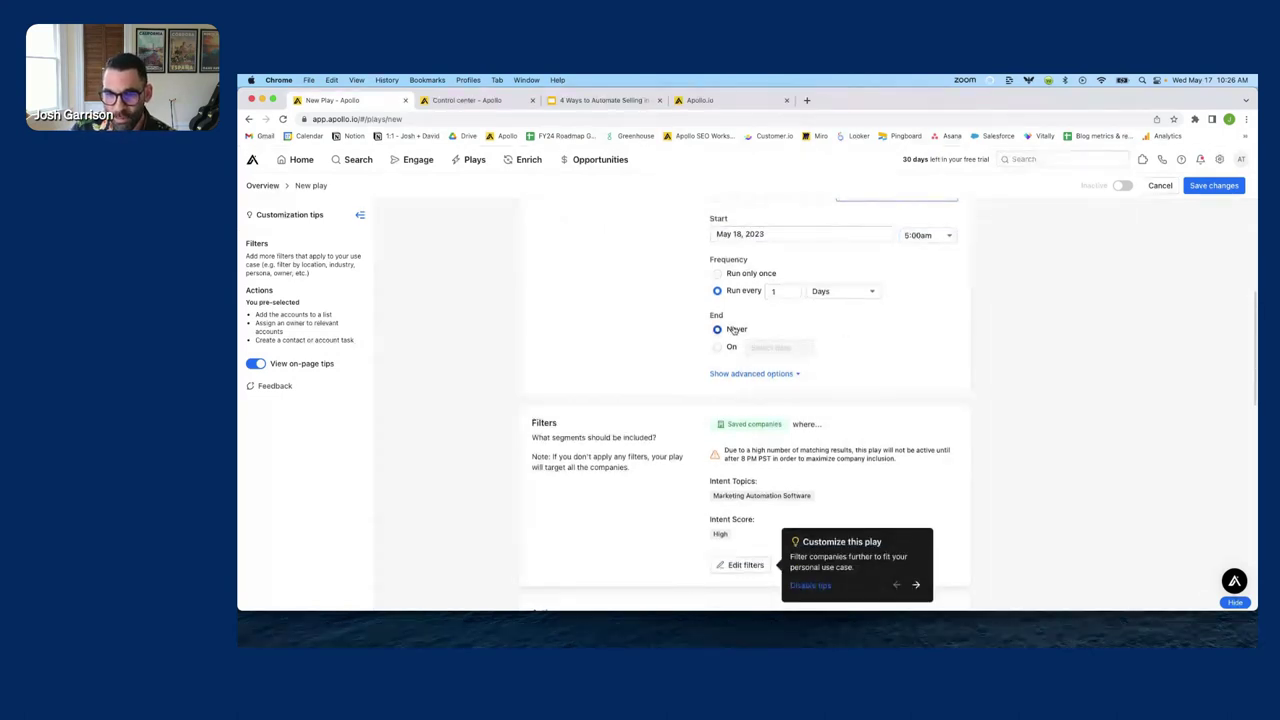
{"action": "scroll", "coordinate": [640, 322], "scroll_direction": "down", "scroll_amount": 1}
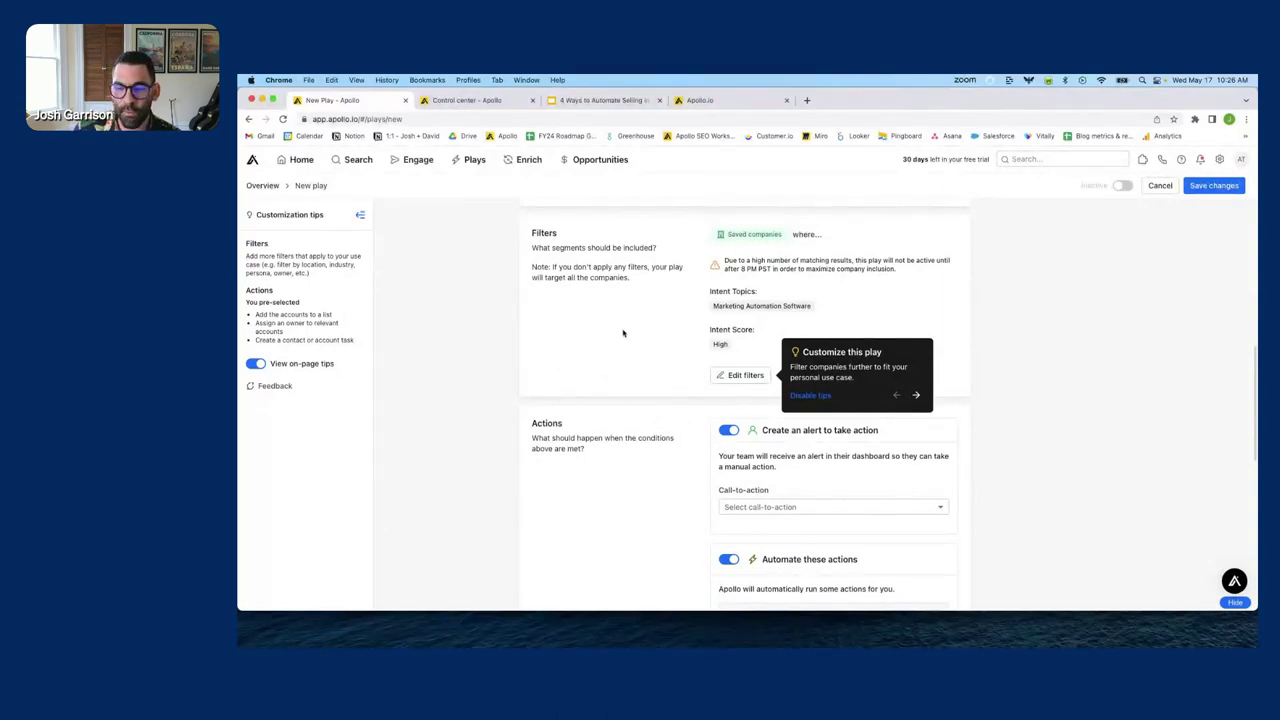
- Disable the on-page tips and examine the buying intent score, topics and timeframe in the play's company filters
{"action": "left_click", "coordinate": [810, 395]}
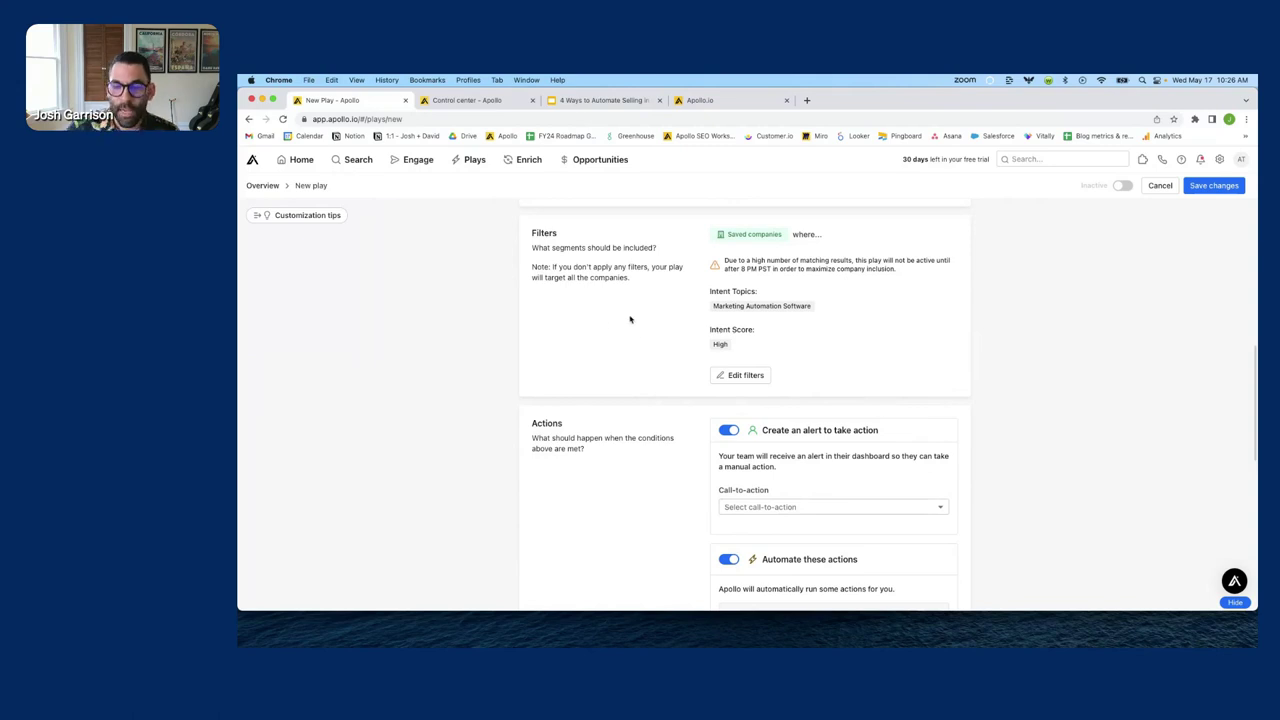
{"action": "left_click", "coordinate": [742, 375]}
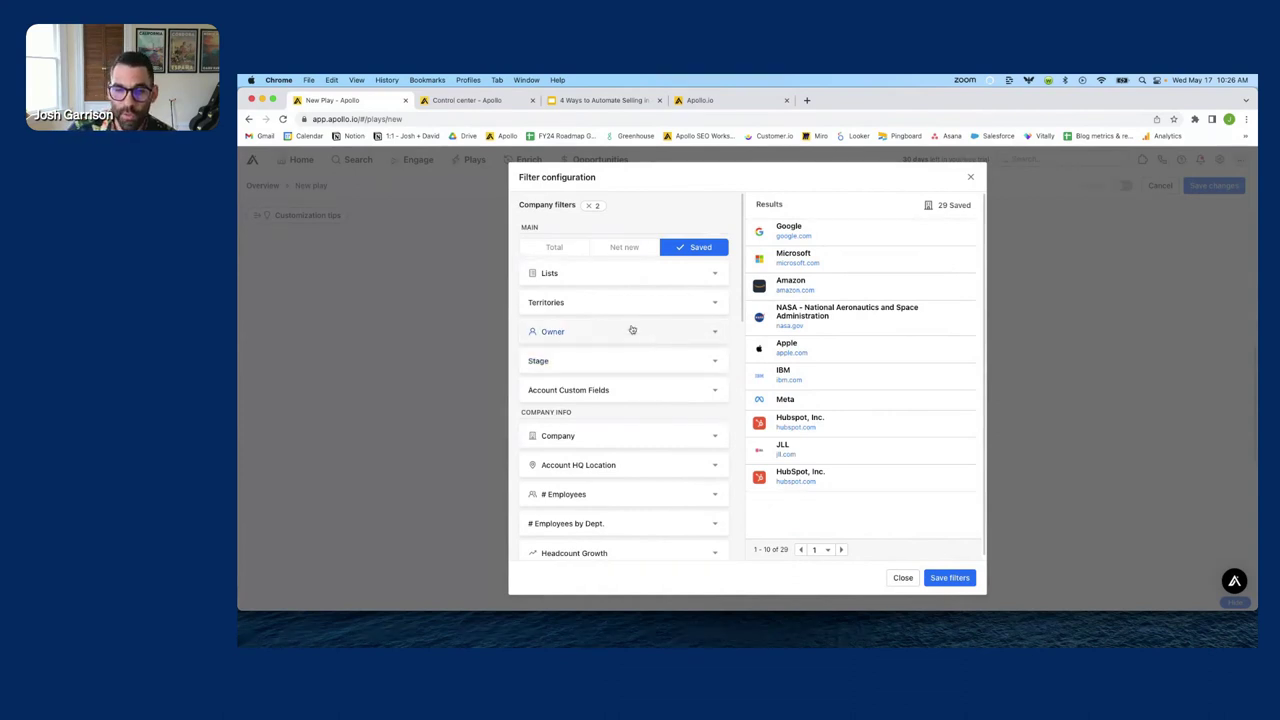
{"action": "scroll", "coordinate": [630, 330], "scroll_direction": "down", "scroll_amount": 5}
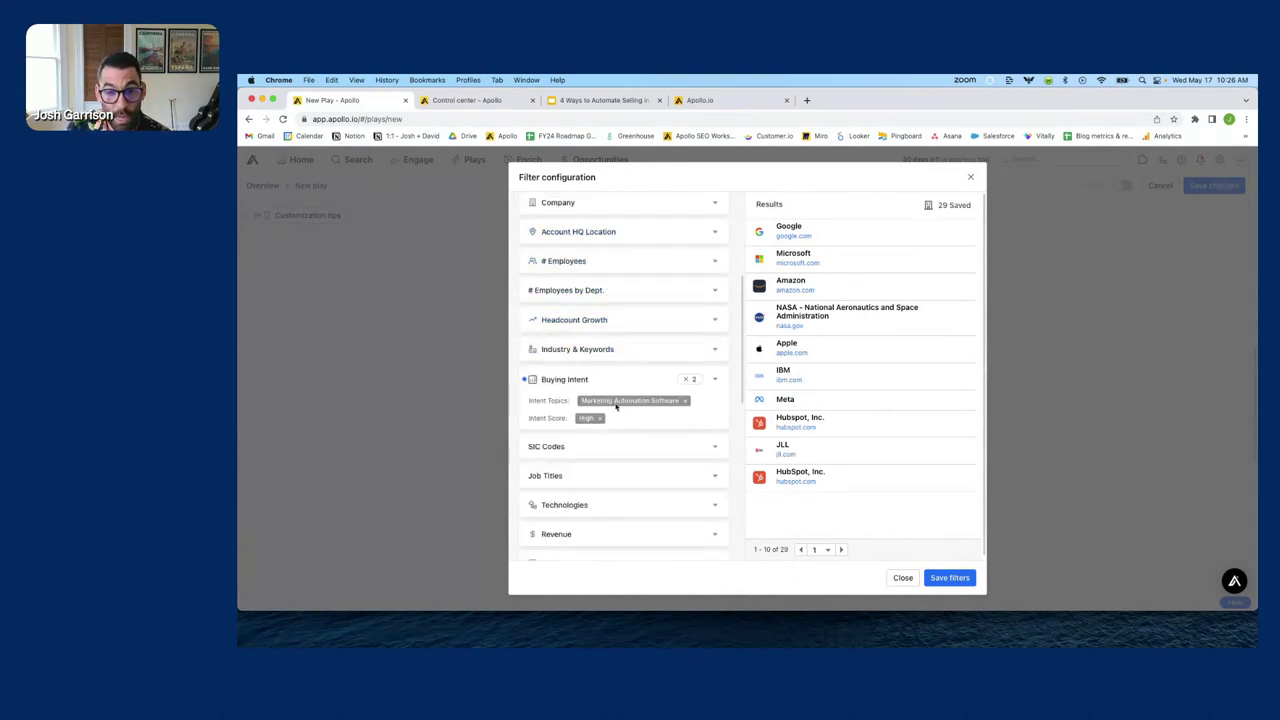
{"action": "left_click", "coordinate": [570, 379]}
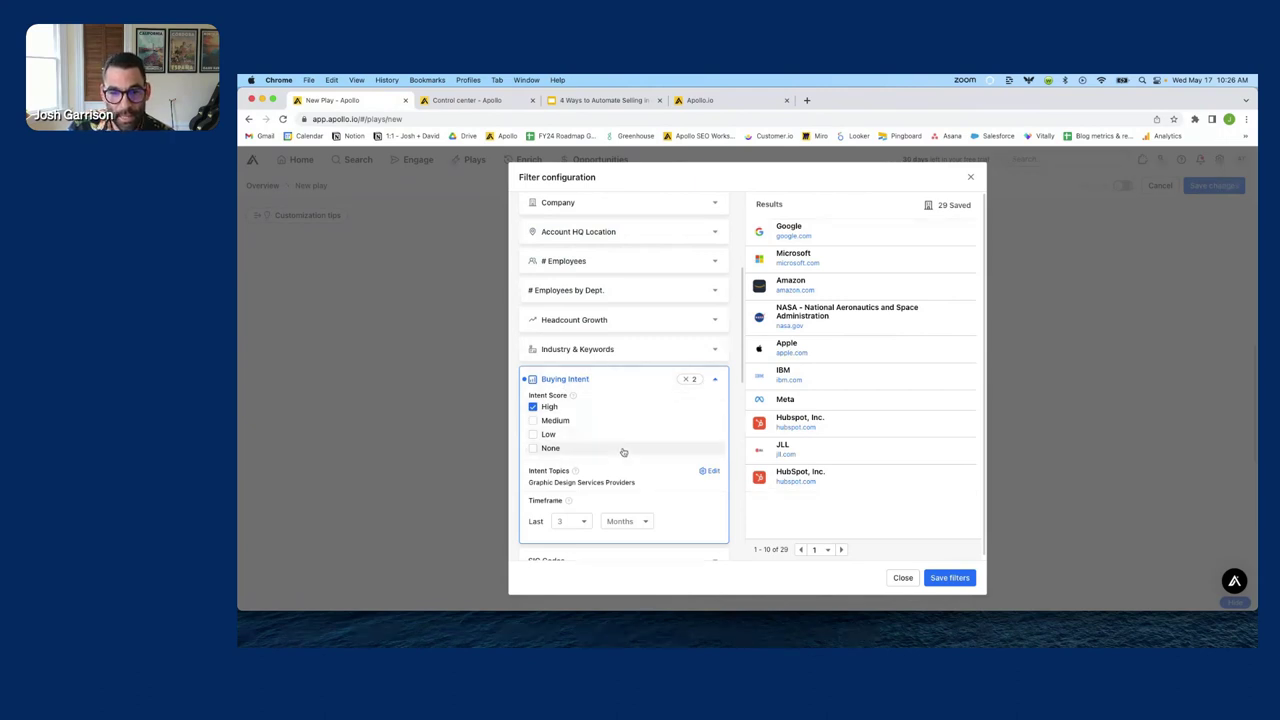
{"action": "scroll", "coordinate": [637, 430], "scroll_direction": "down", "scroll_amount": 1}
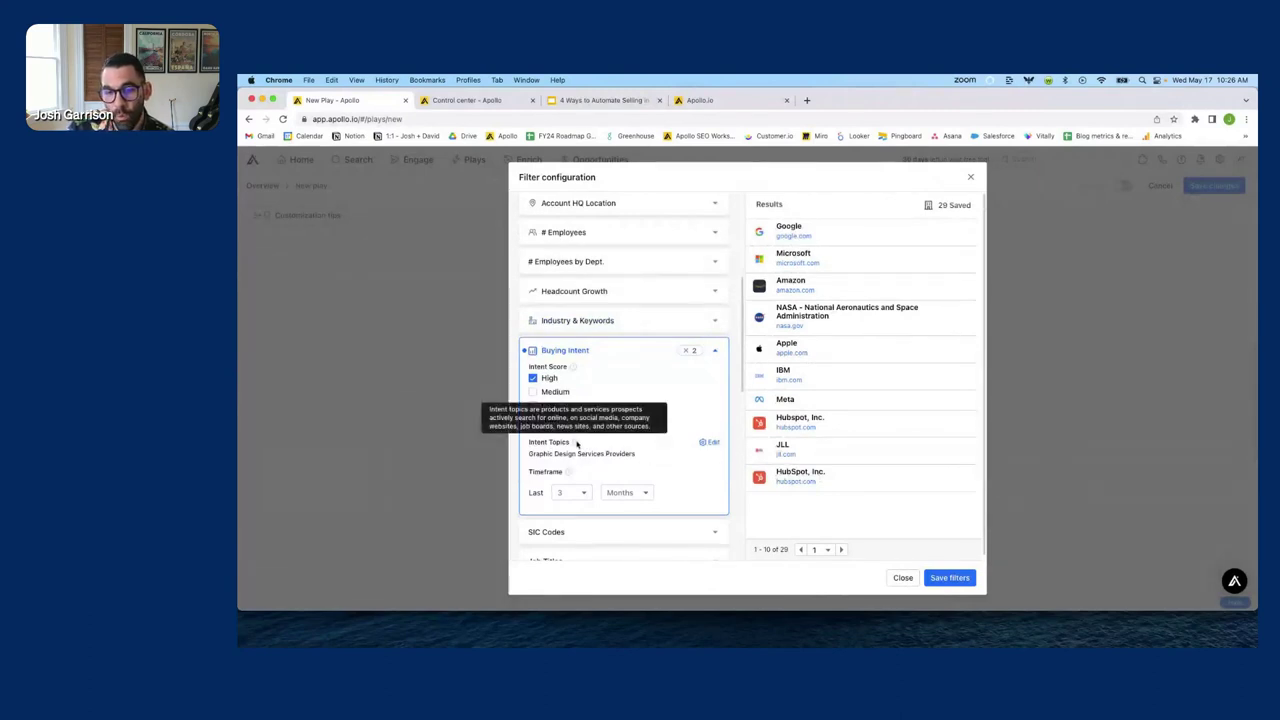
{"action": "left_click_drag", "start_coordinate": [528, 453], "coordinate": [636, 454]}
{"action": "left_click", "coordinate": [618, 455]}
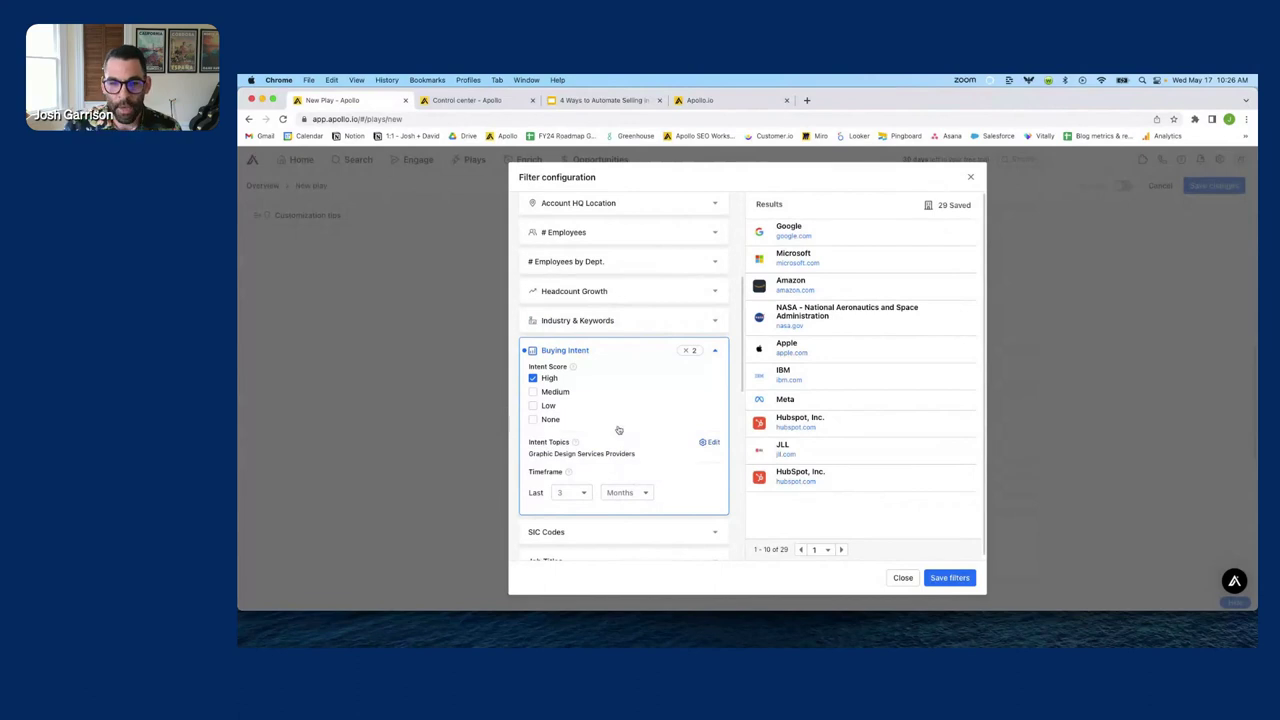
- Examine the selected intent topics and browse the available topic categories from Developers to Design Services, closing the topic settings when done
{"action": "left_click", "coordinate": [710, 442]}
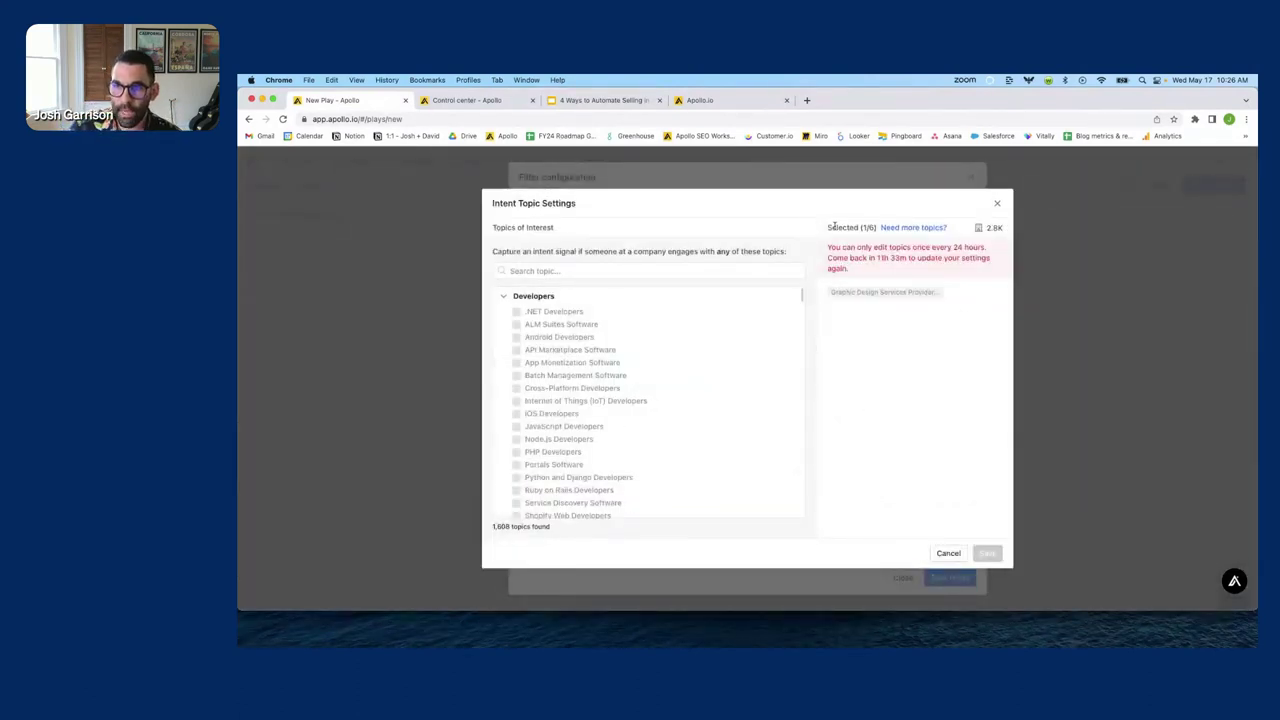
{"action": "left_click_drag", "start_coordinate": [826, 229], "coordinate": [876, 229]}
{"action": "left_click", "coordinate": [870, 230]}
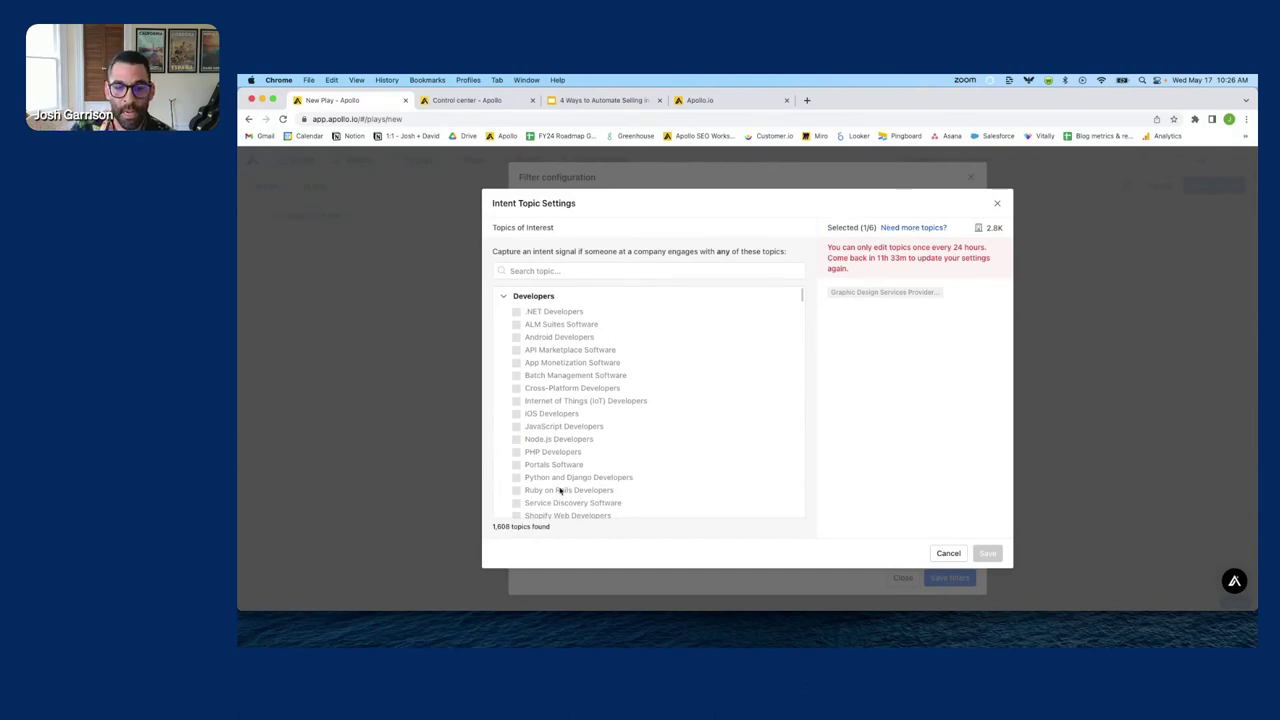
{"action": "mouse_move", "coordinate": [498, 533]}
{"action": "left_mouse_down"}
{"action": "mouse_move", "coordinate": [589, 528]}
{"action": "mouse_move", "coordinate": [492, 528]}
{"action": "left_mouse_up"}
{"action": "left_click", "coordinate": [589, 528]}
{"action": "left_click", "coordinate": [610, 540]}
{"action": "scroll", "coordinate": [654, 357], "scroll_direction": "down", "scroll_amount": 10}
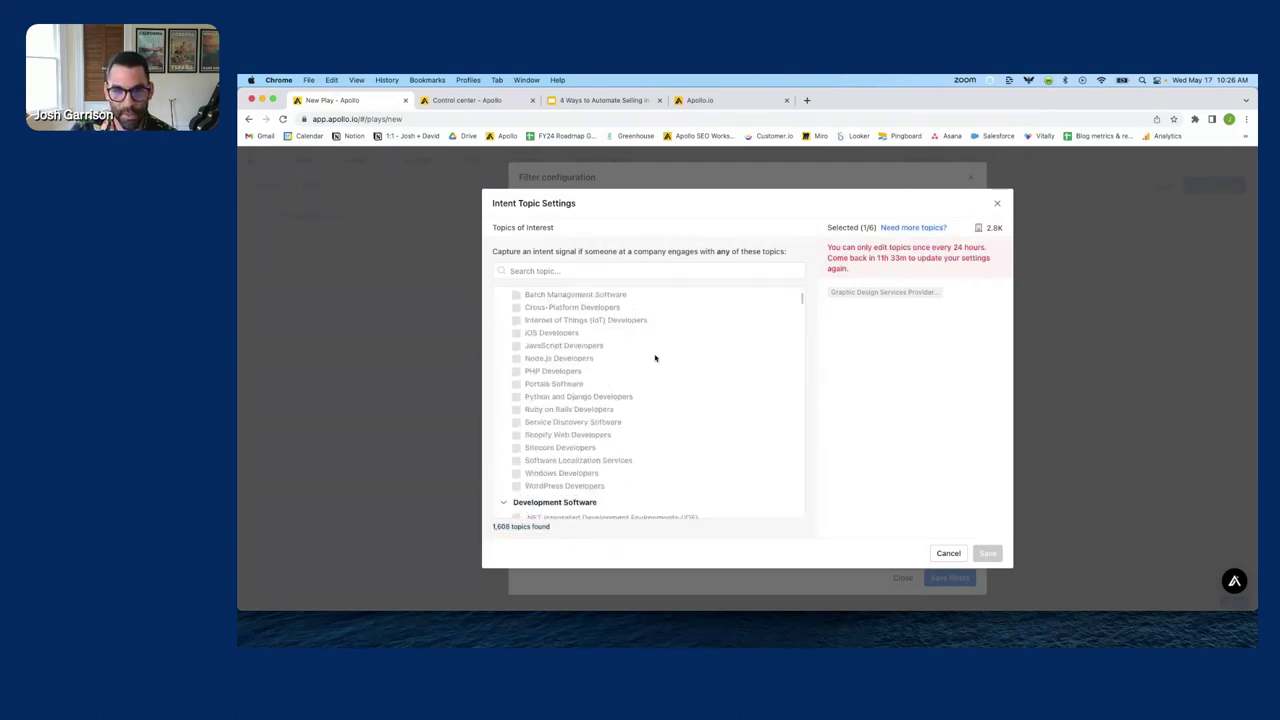
{"action": "scroll", "coordinate": [590, 455], "scroll_direction": "down", "scroll_amount": 4}
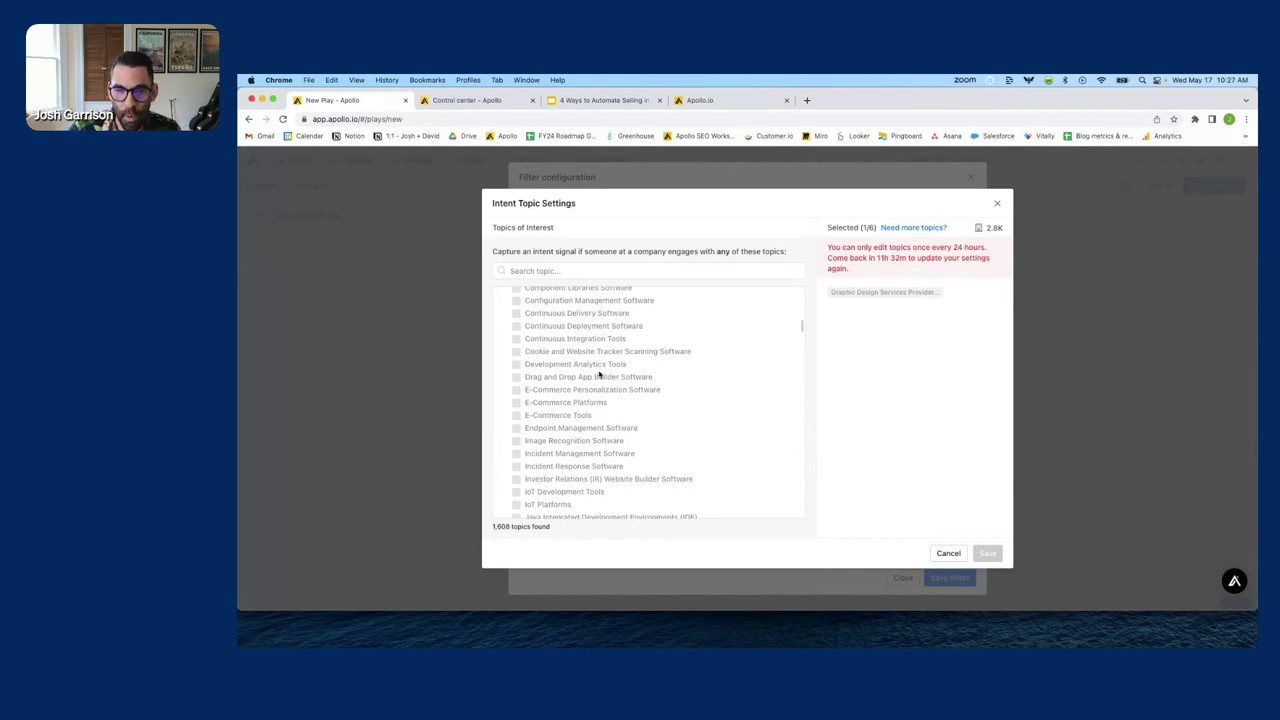
{"action": "scroll", "coordinate": [618, 481], "scroll_direction": "down", "scroll_amount": 10}
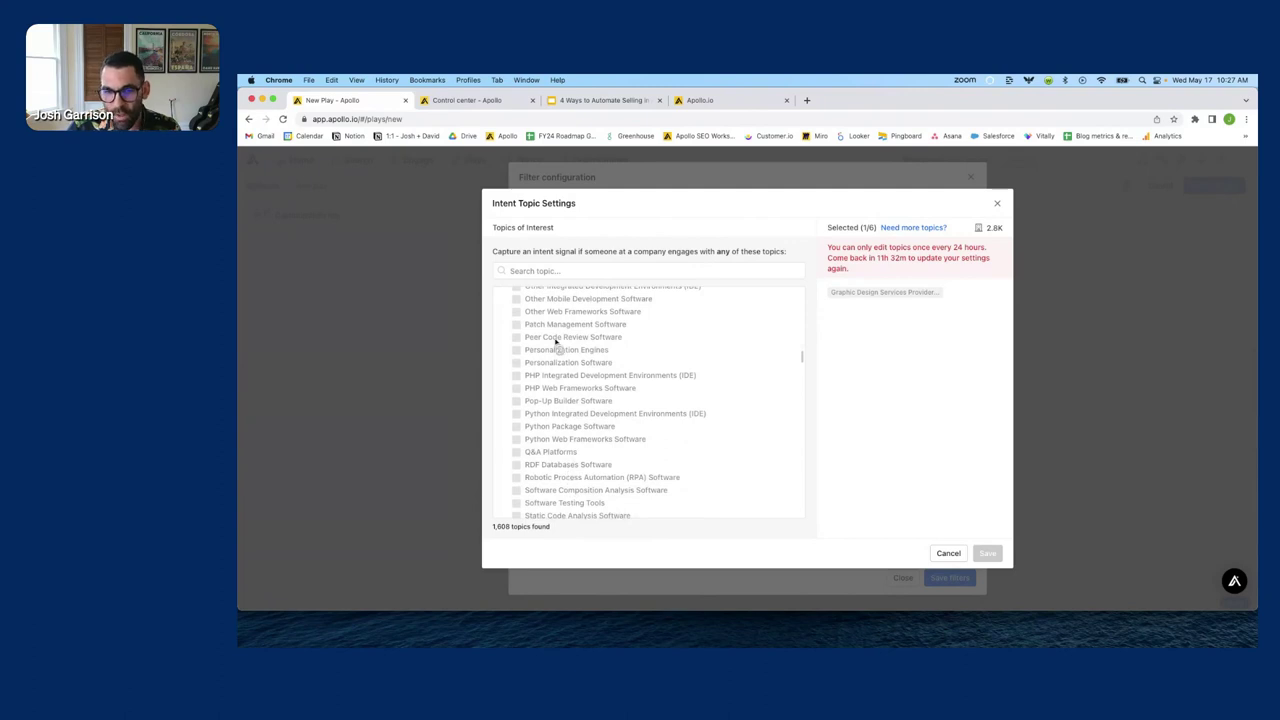
{"action": "scroll", "coordinate": [557, 340], "scroll_direction": "down", "scroll_amount": 10}
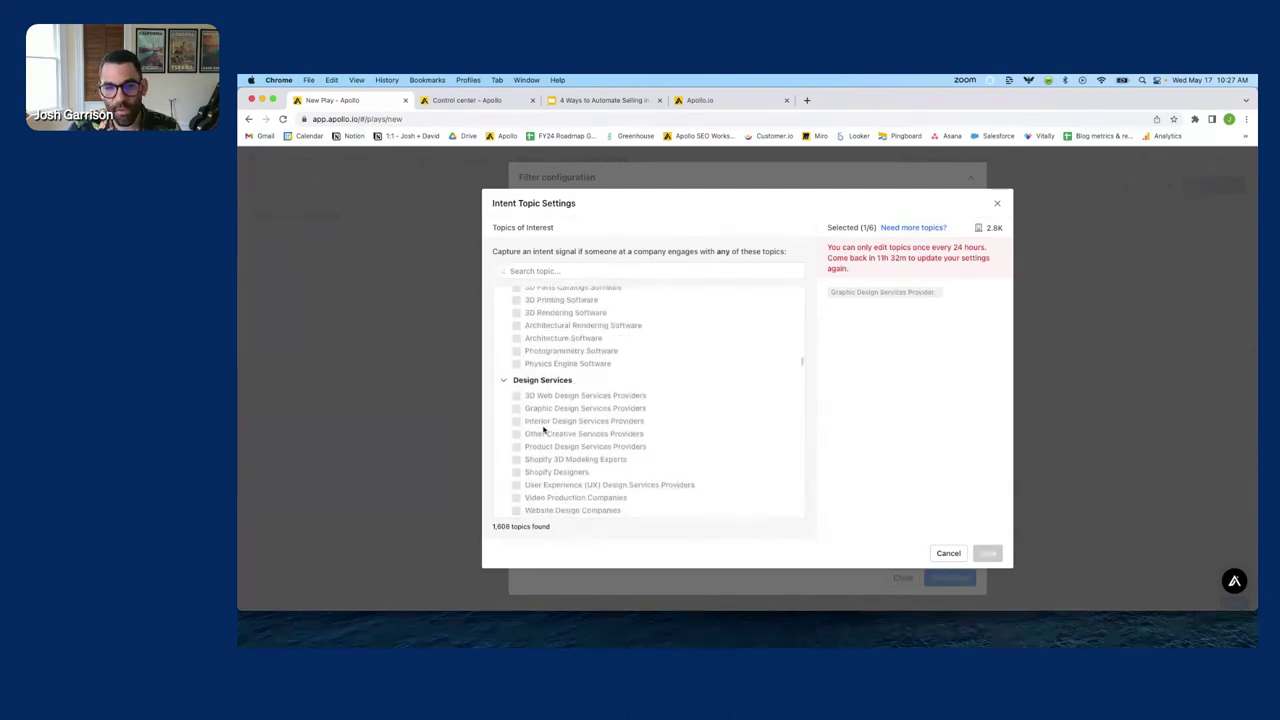
{"action": "scroll", "coordinate": [535, 355], "scroll_direction": "down", "scroll_amount": 3}
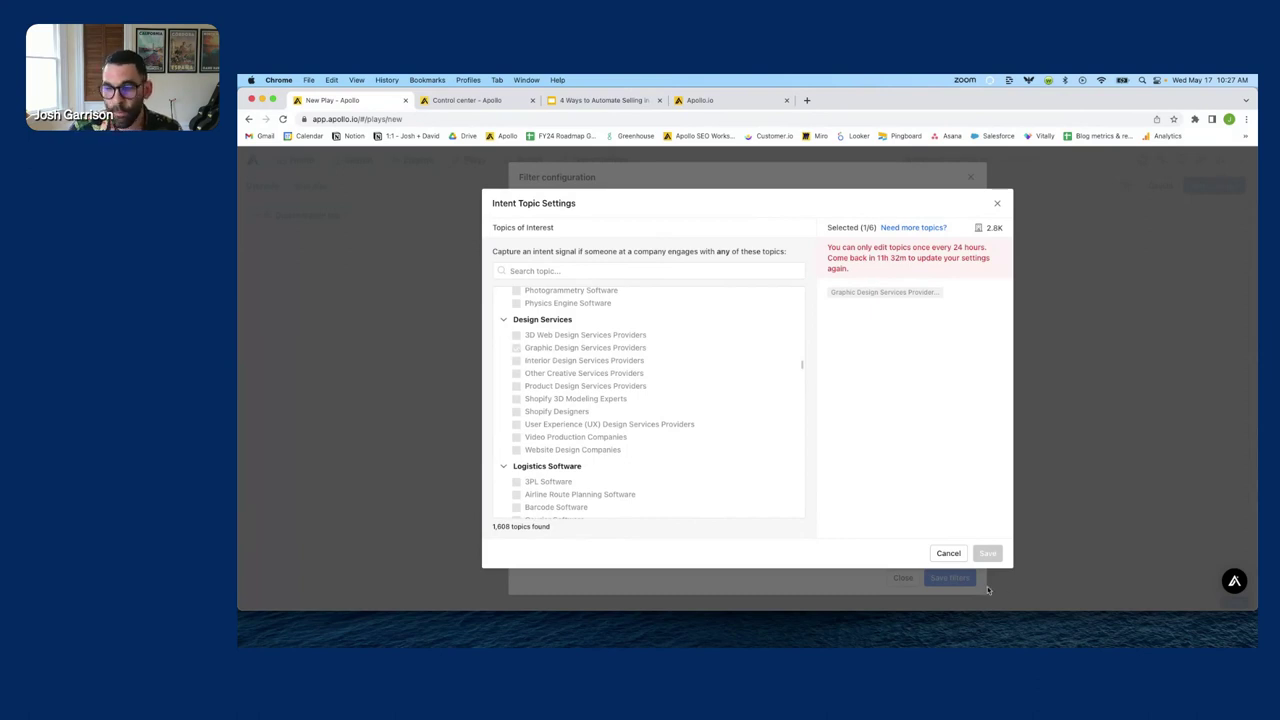
{"action": "key", "text": "Escape"}
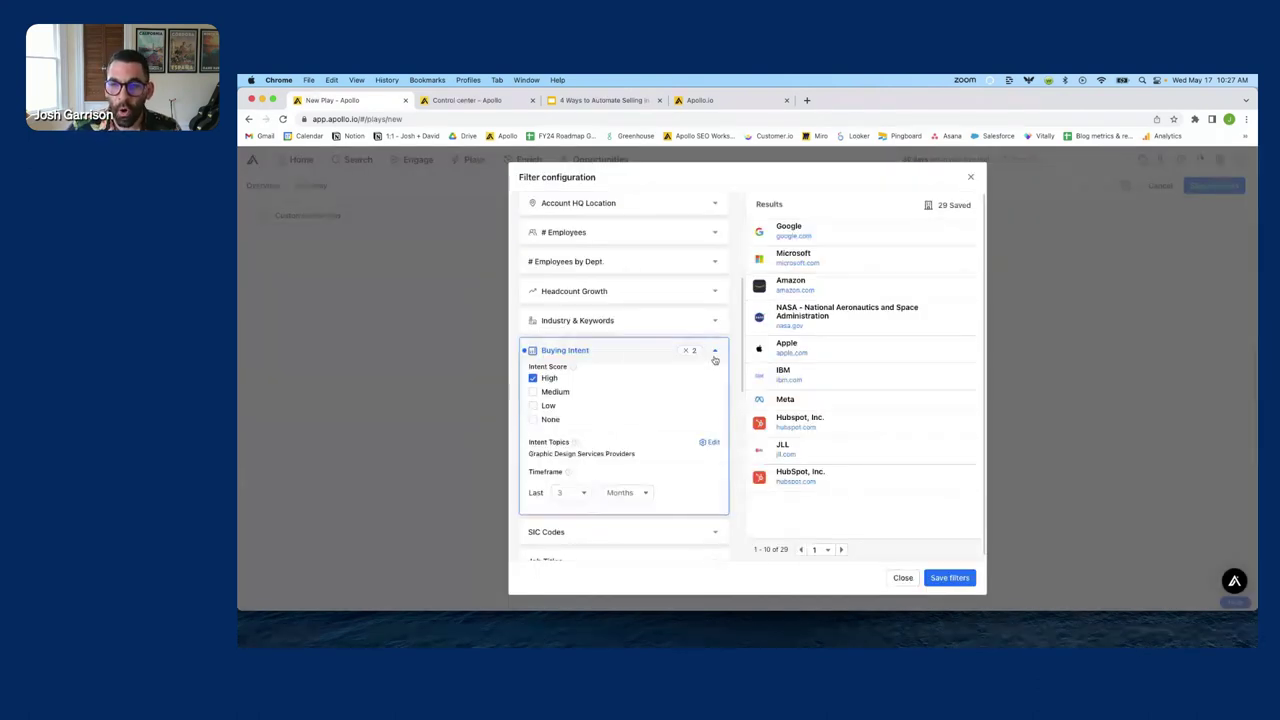
- Keep the play's company filters limited to saved companies and save the filters
{"action": "scroll", "coordinate": [665, 320], "scroll_direction": "up", "scroll_amount": 5}
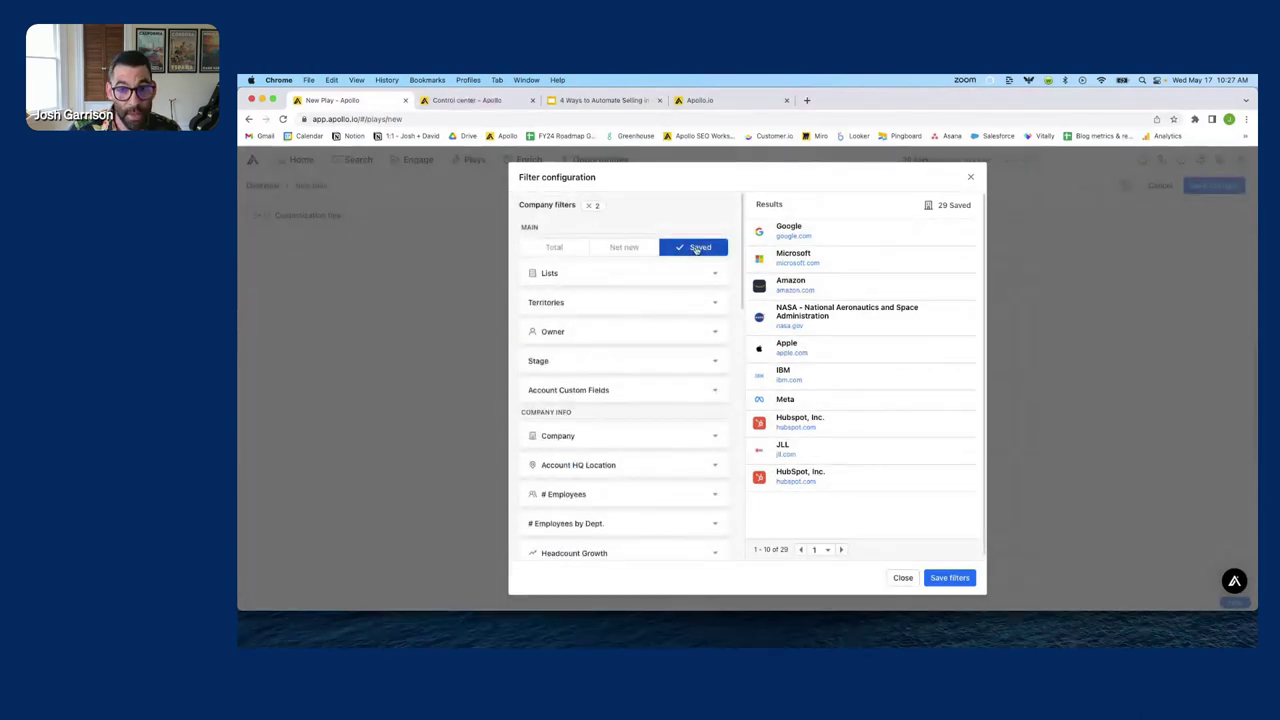
{"action": "left_click", "coordinate": [700, 248]}
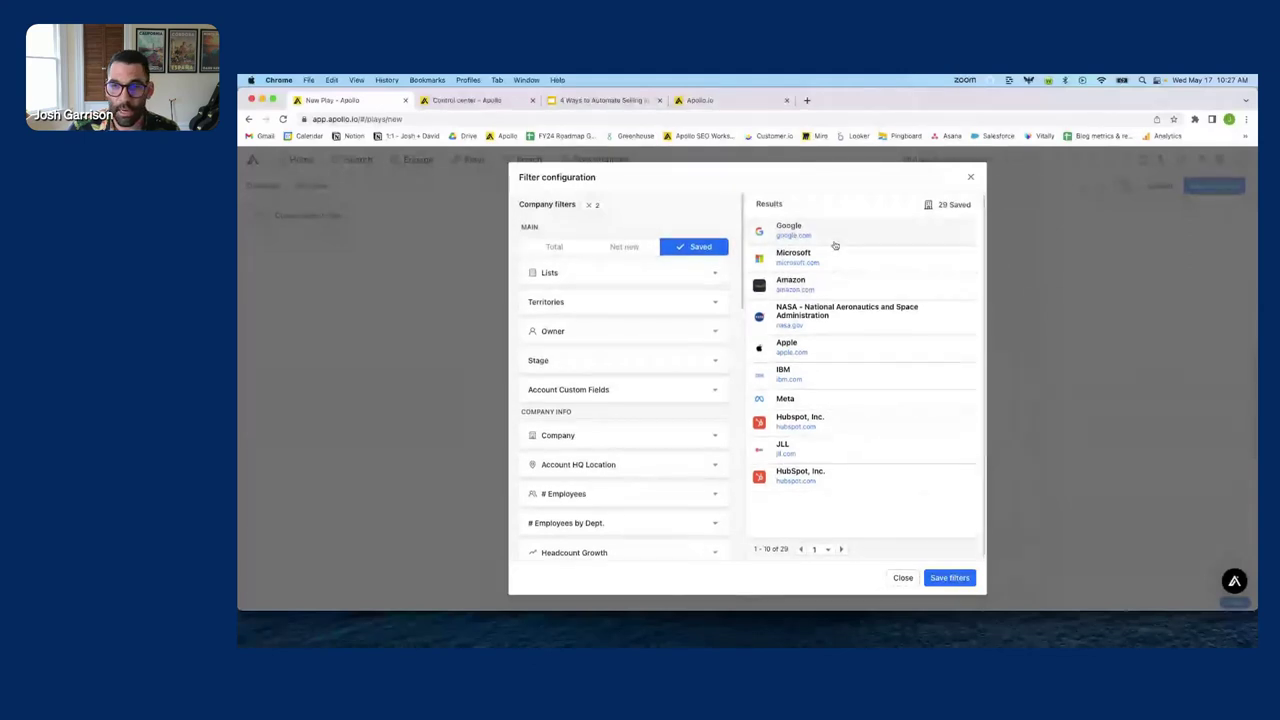
{"action": "scroll", "coordinate": [812, 270], "scroll_direction": "down", "scroll_amount": 1}
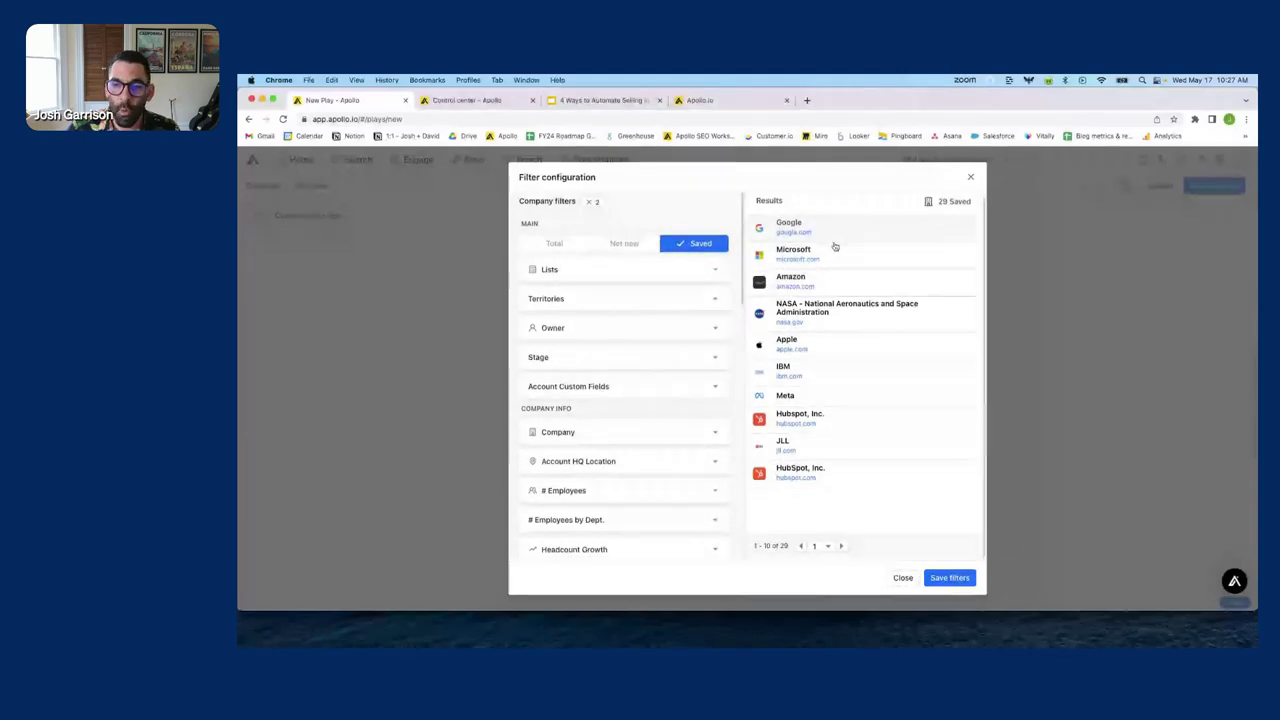
{"action": "left_click", "coordinate": [949, 578]}
- Turn off the play's action that creates an alert for the team to act on manually
{"action": "scroll", "coordinate": [726, 361], "scroll_direction": "down", "scroll_amount": 3}
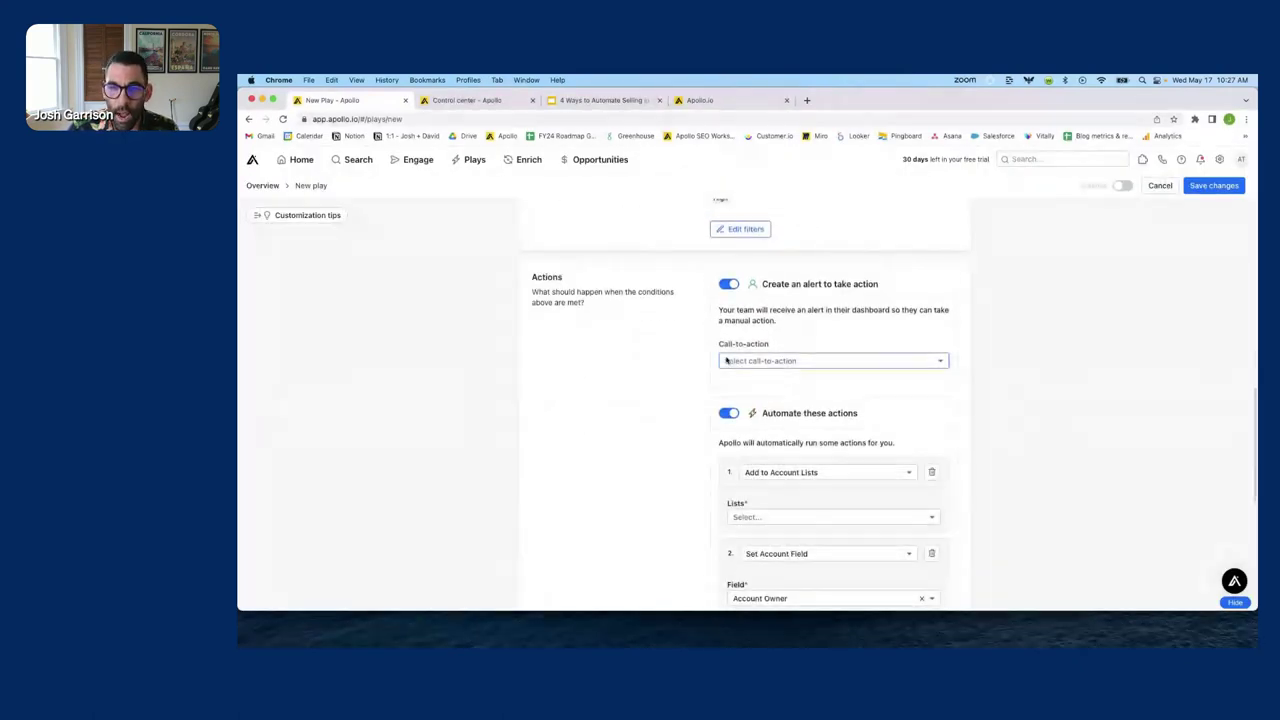
{"action": "scroll", "coordinate": [726, 361], "scroll_direction": "down", "scroll_amount": 2}
{"action": "scroll", "coordinate": [771, 318], "scroll_direction": "down", "scroll_amount": 1}
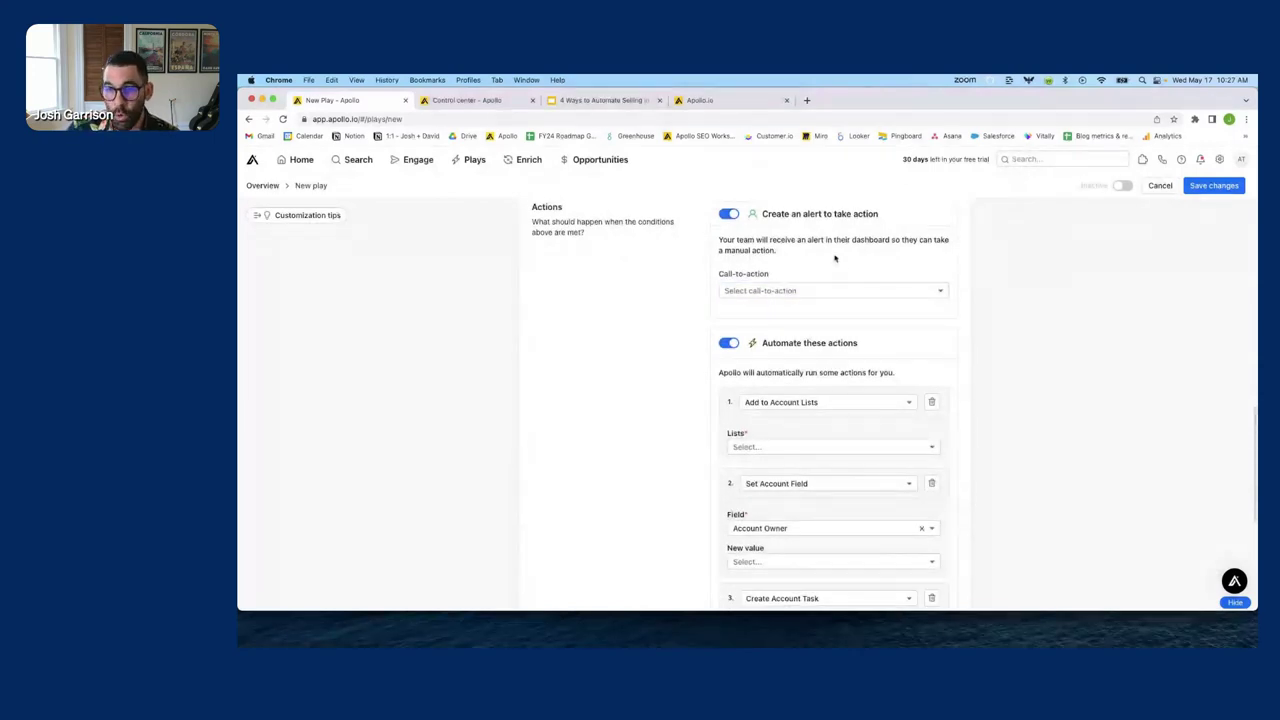
{"action": "left_click", "coordinate": [727, 214]}
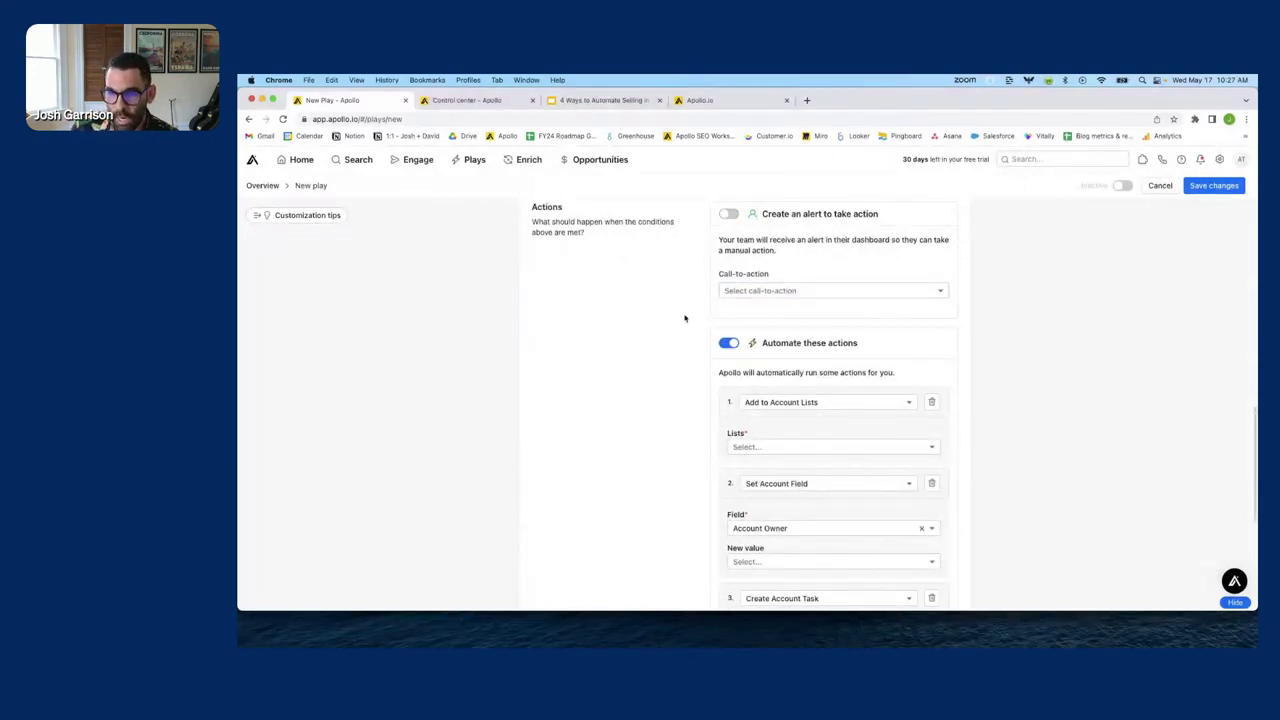
- Create an account list named Researching Graphic Design as the target of the Add to Account Lists action
{"action": "scroll", "coordinate": [685, 318], "scroll_direction": "down", "scroll_amount": 2}
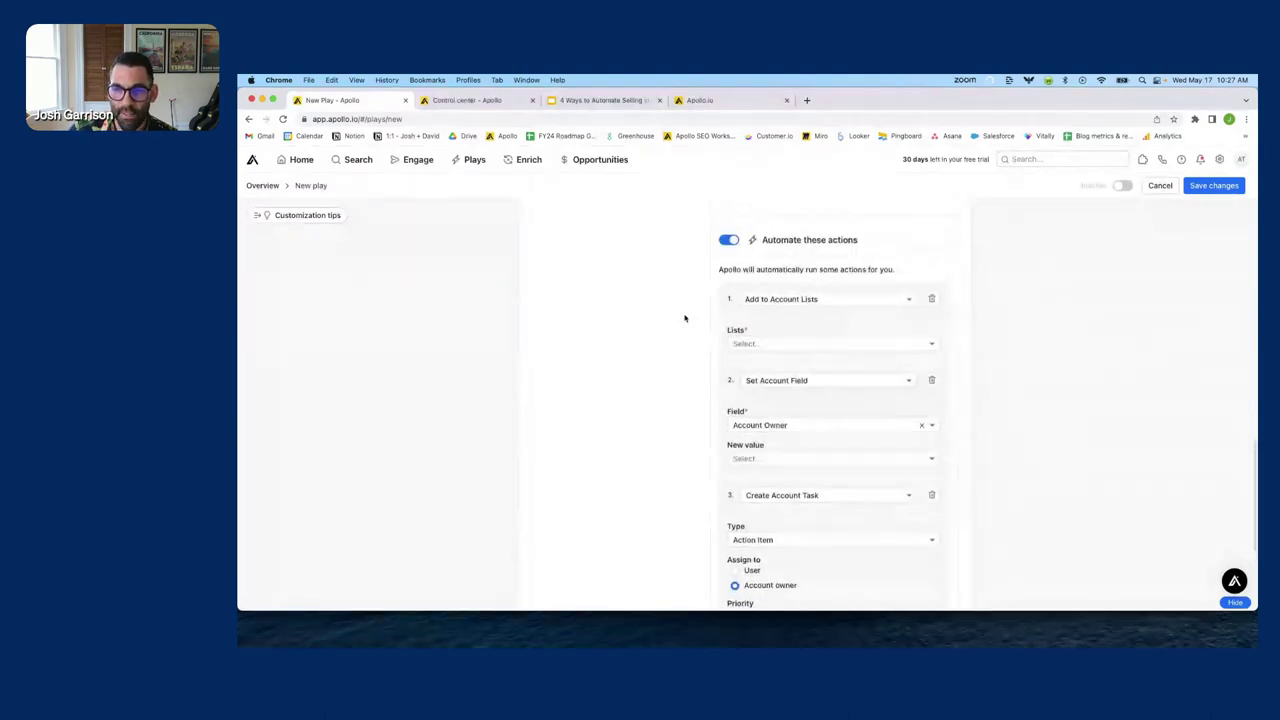
{"action": "scroll", "coordinate": [685, 318], "scroll_direction": "down", "scroll_amount": 1}
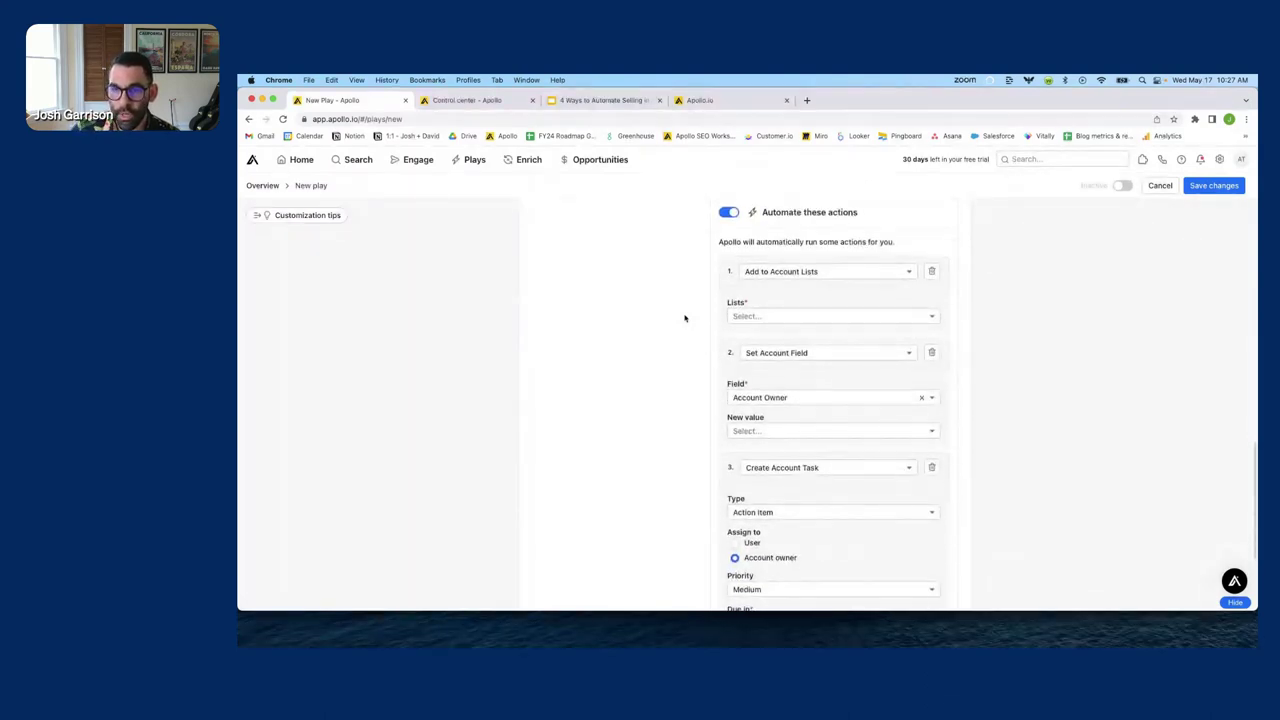
{"action": "left_click", "coordinate": [815, 316]}
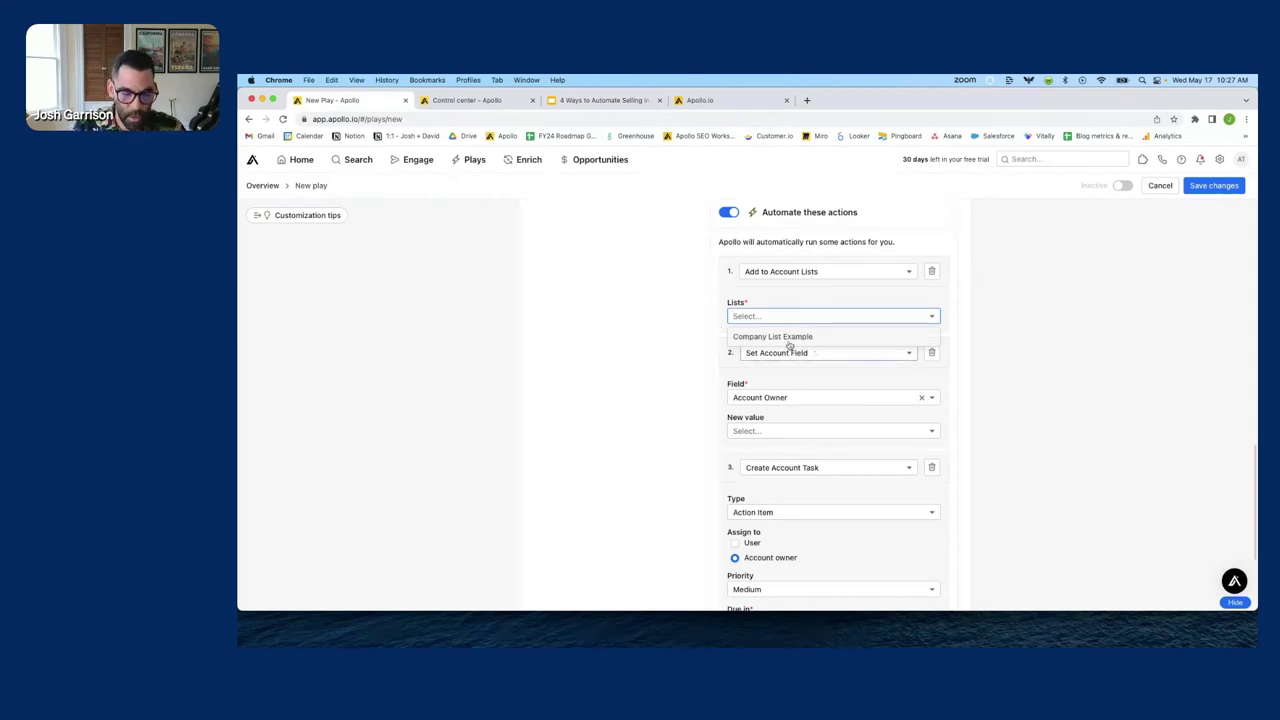
{"action": "type", "text": "Researching Graphic "}
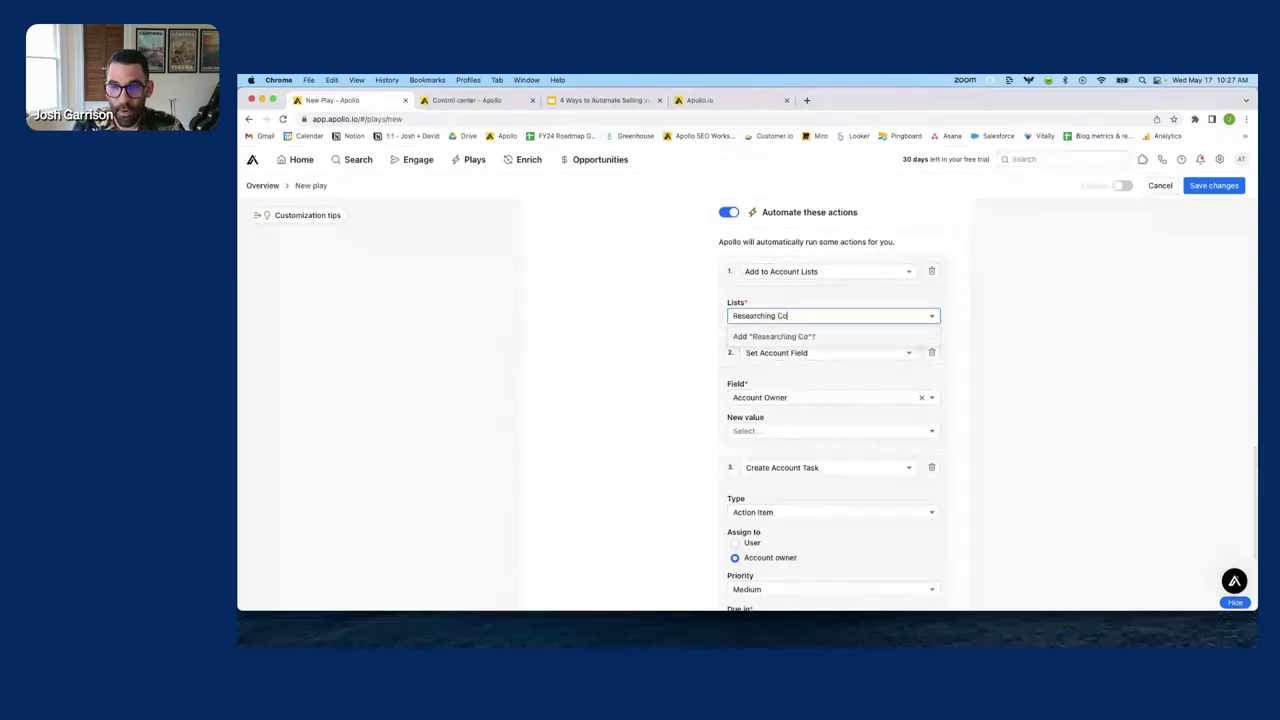
{"action": "type", "text": "Design"}
{"action": "key", "text": "Return"}
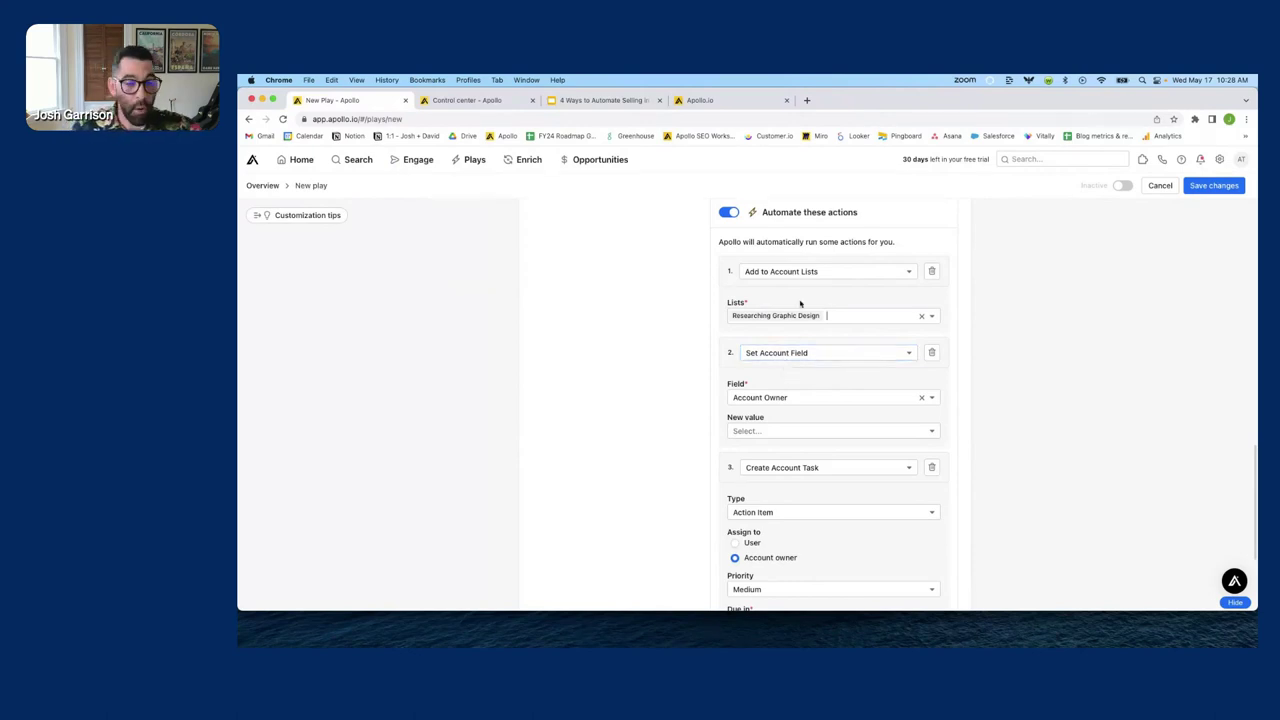
- Check which fields the Set Account Field action can change and delete that action from the play
{"action": "left_click", "coordinate": [755, 397]}
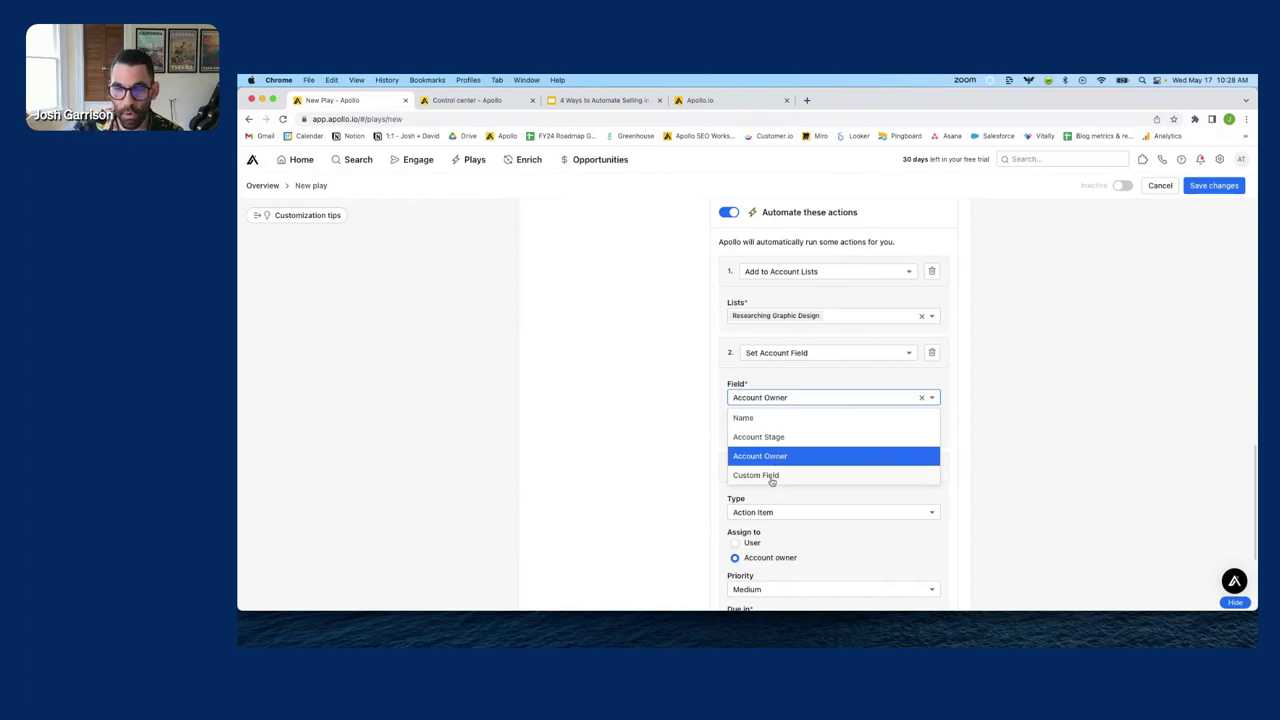
{"action": "scroll", "coordinate": [771, 482], "scroll_direction": "down", "scroll_amount": 1}
{"action": "left_click", "coordinate": [628, 343]}
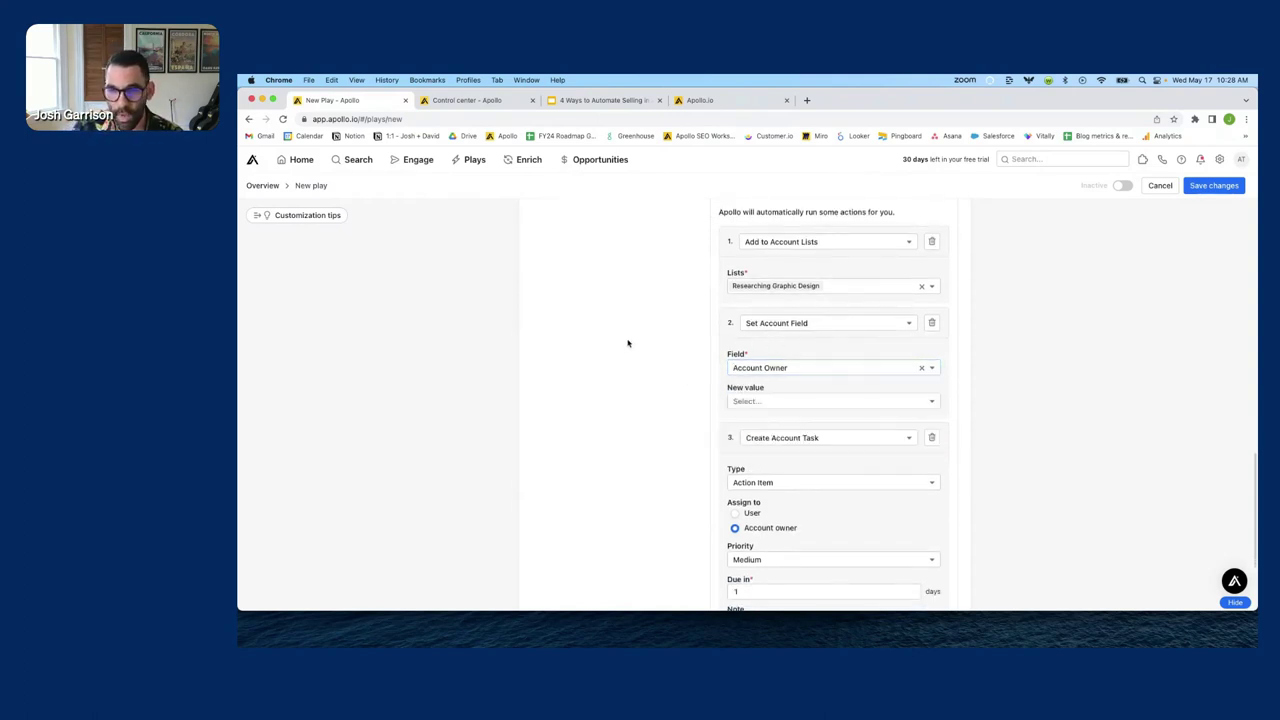
{"action": "left_click", "coordinate": [931, 323]}
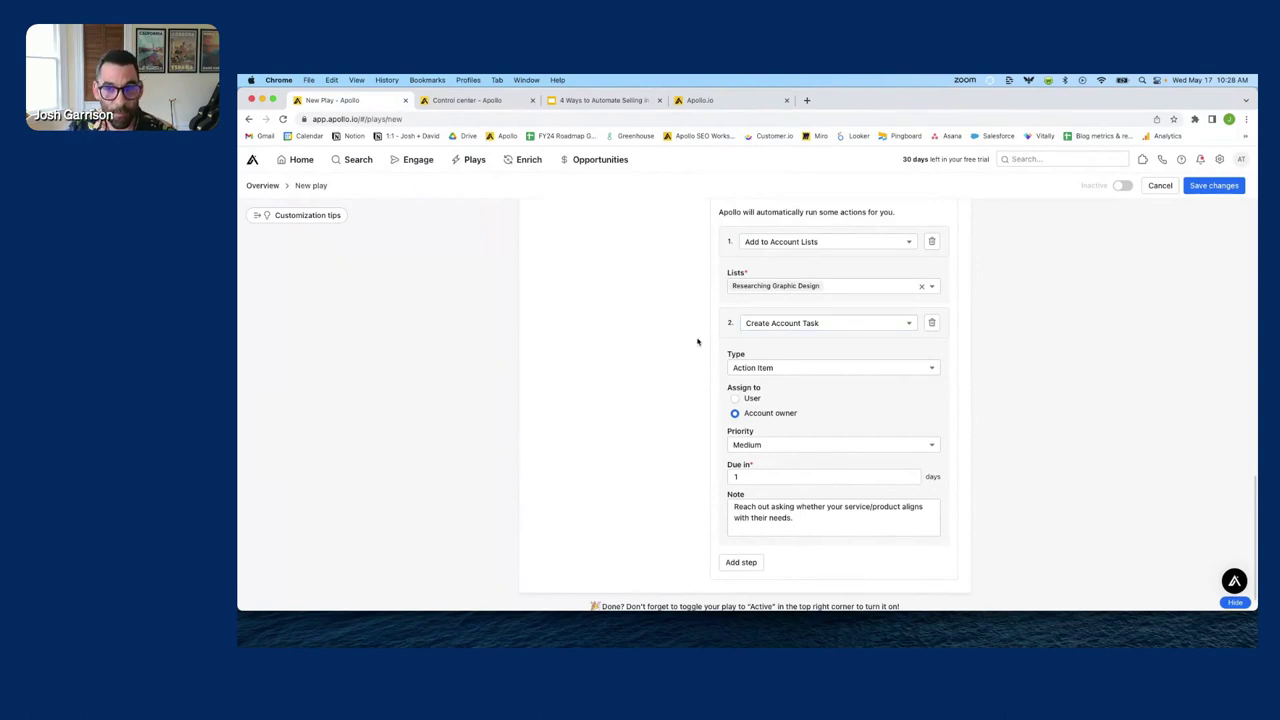
- Review the whole play, from its details and schedule through the intent filters to the list and account task actions
{"action": "scroll", "coordinate": [698, 342], "scroll_direction": "up", "scroll_amount": 15}
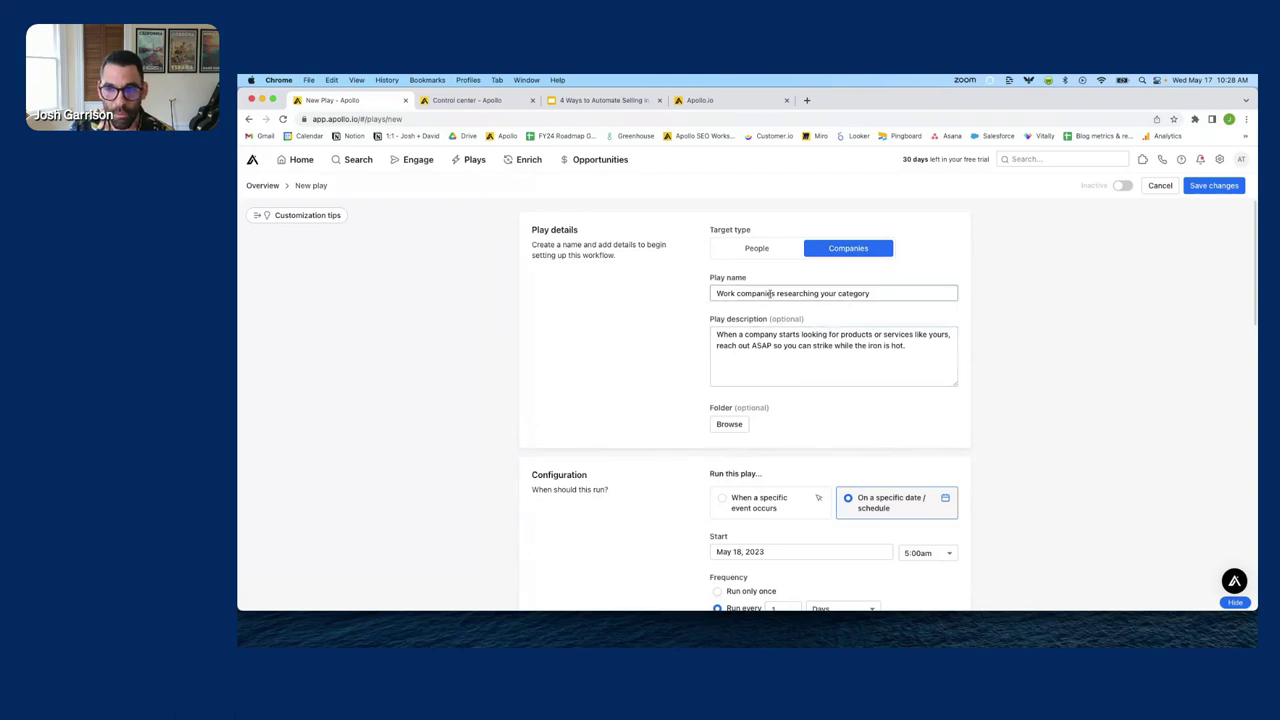
{"action": "scroll", "coordinate": [850, 310], "scroll_direction": "down", "scroll_amount": 3}
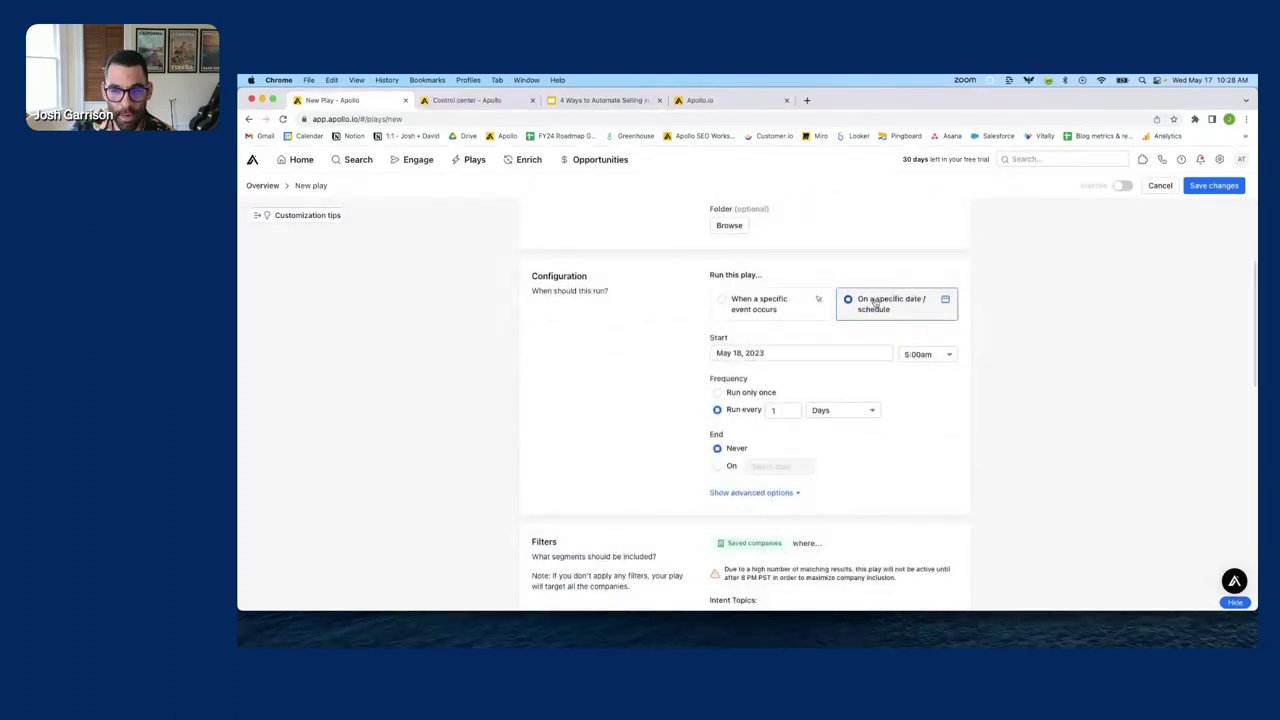
{"action": "scroll", "coordinate": [931, 378], "scroll_direction": "down", "scroll_amount": 3}
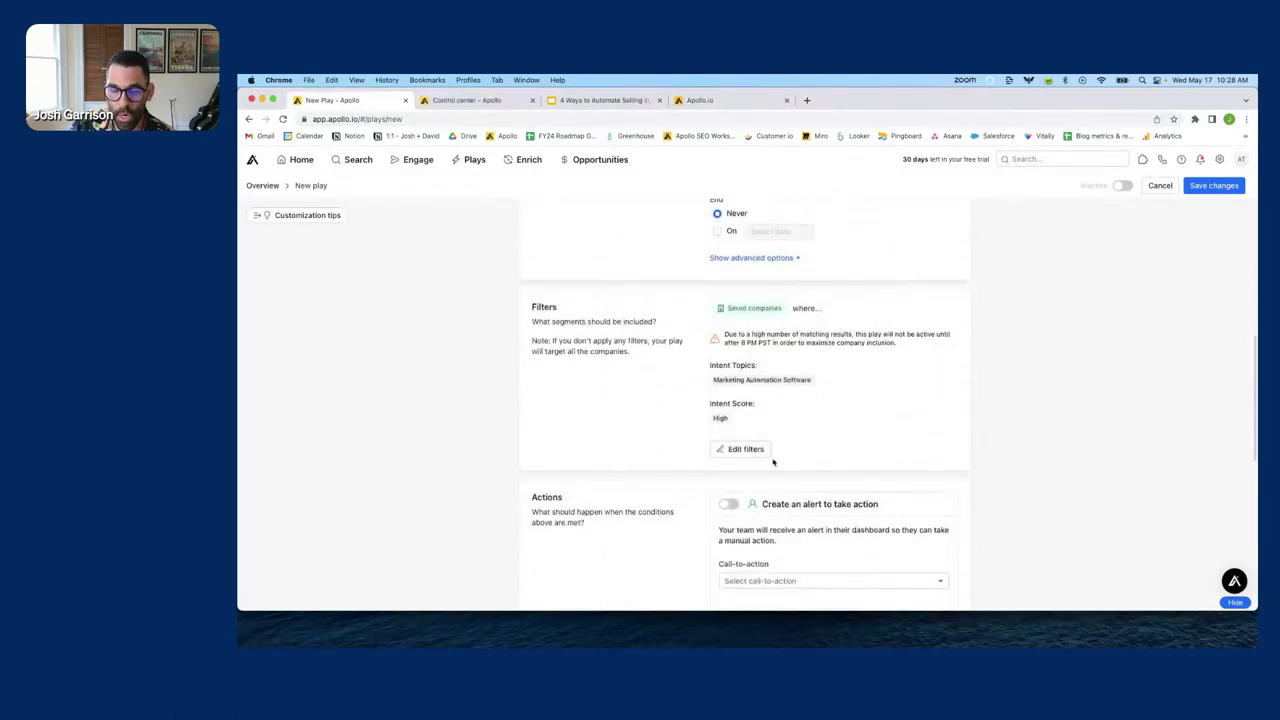
{"action": "left_click_drag", "start_coordinate": [772, 431], "coordinate": [891, 420]}
{"action": "scroll", "coordinate": [893, 420], "scroll_direction": "down", "scroll_amount": 3}
{"action": "scroll", "coordinate": [893, 420], "scroll_direction": "up", "scroll_amount": 1}
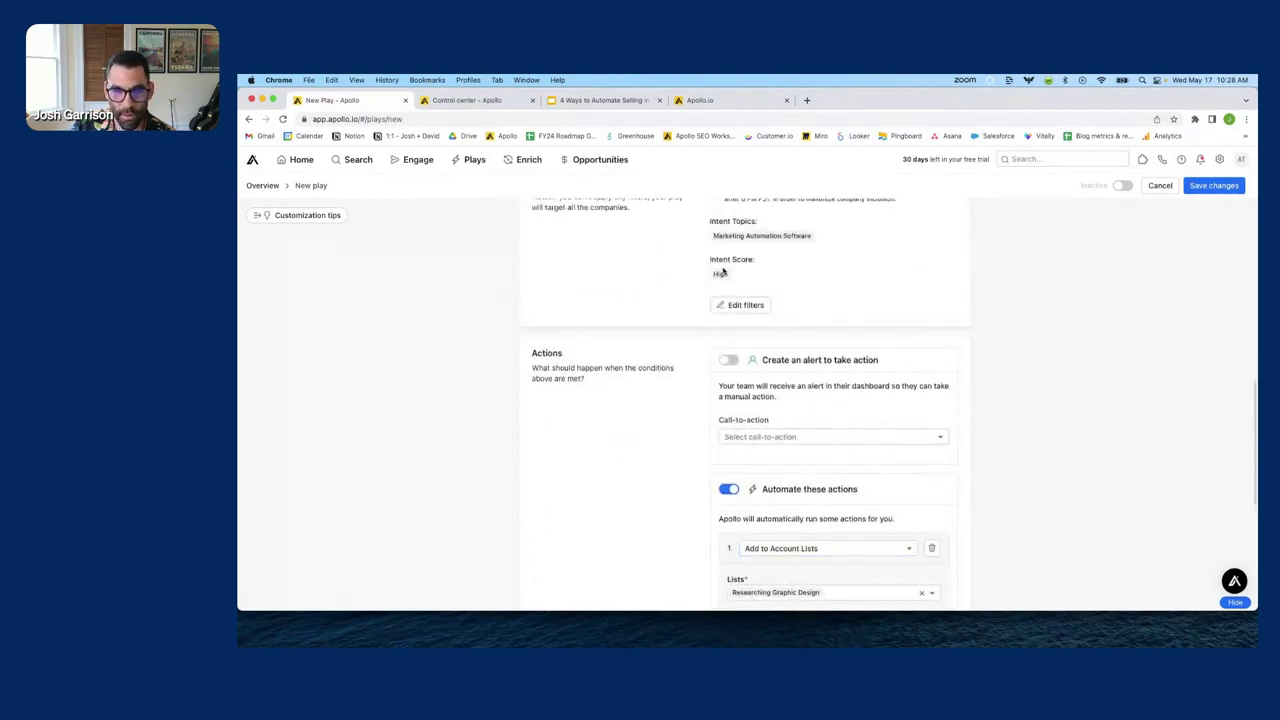
{"action": "left_click_drag", "start_coordinate": [713, 236], "coordinate": [651, 240]}
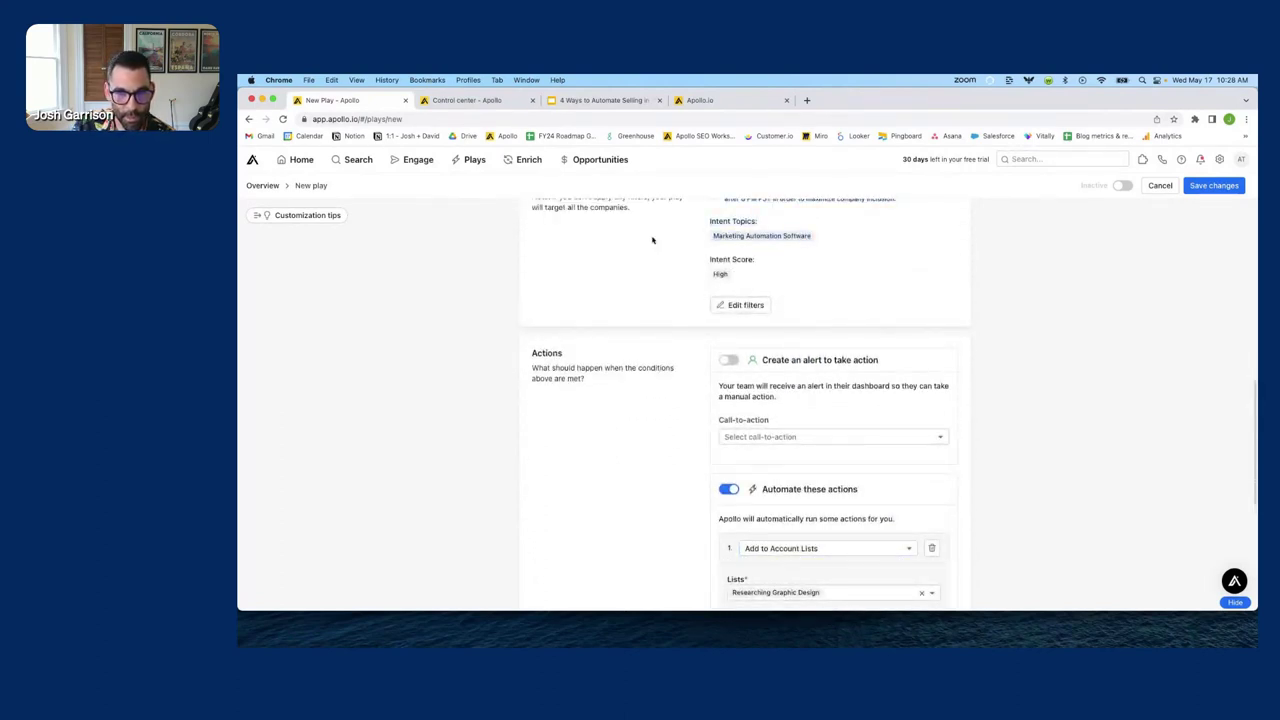
{"action": "scroll", "coordinate": [652, 240], "scroll_direction": "down", "scroll_amount": 2}
{"action": "scroll", "coordinate": [652, 240], "scroll_direction": "down", "scroll_amount": 1}
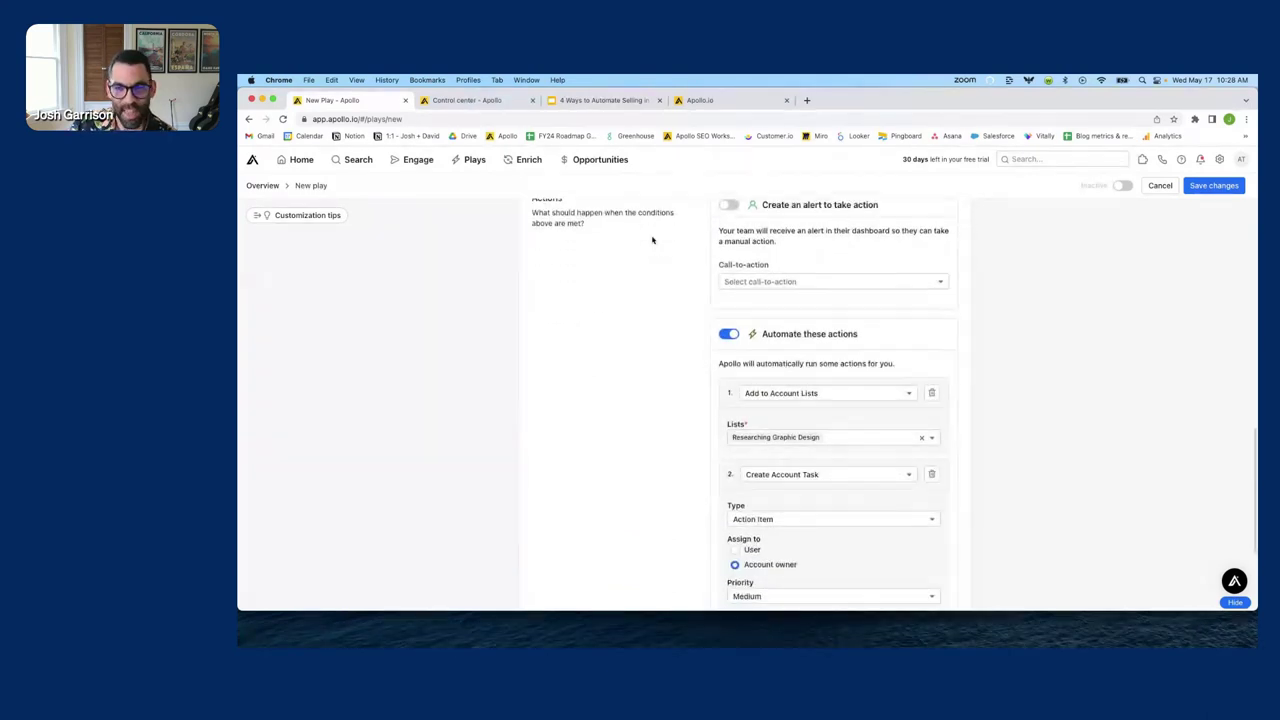
{"action": "scroll", "coordinate": [652, 240], "scroll_direction": "down", "scroll_amount": 2}
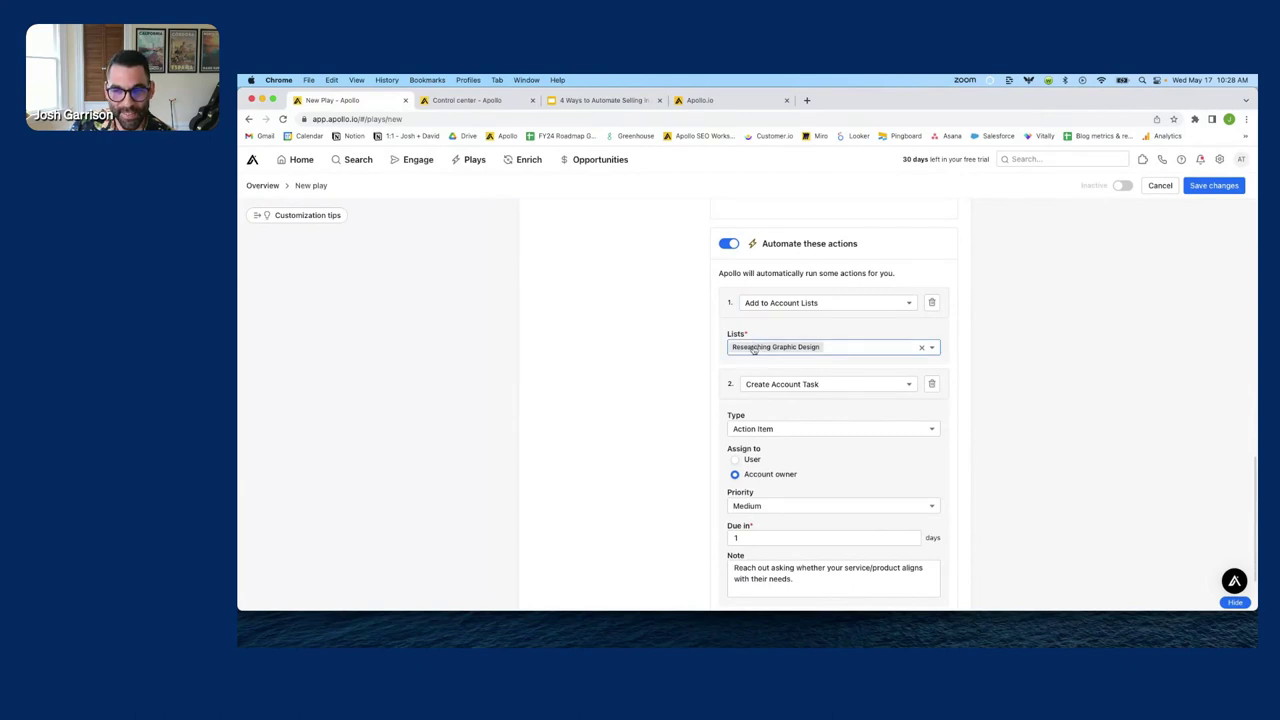
- Set the priority of the Create Account Task action to High
{"action": "scroll", "coordinate": [770, 330], "scroll_direction": "down", "scroll_amount": 2}
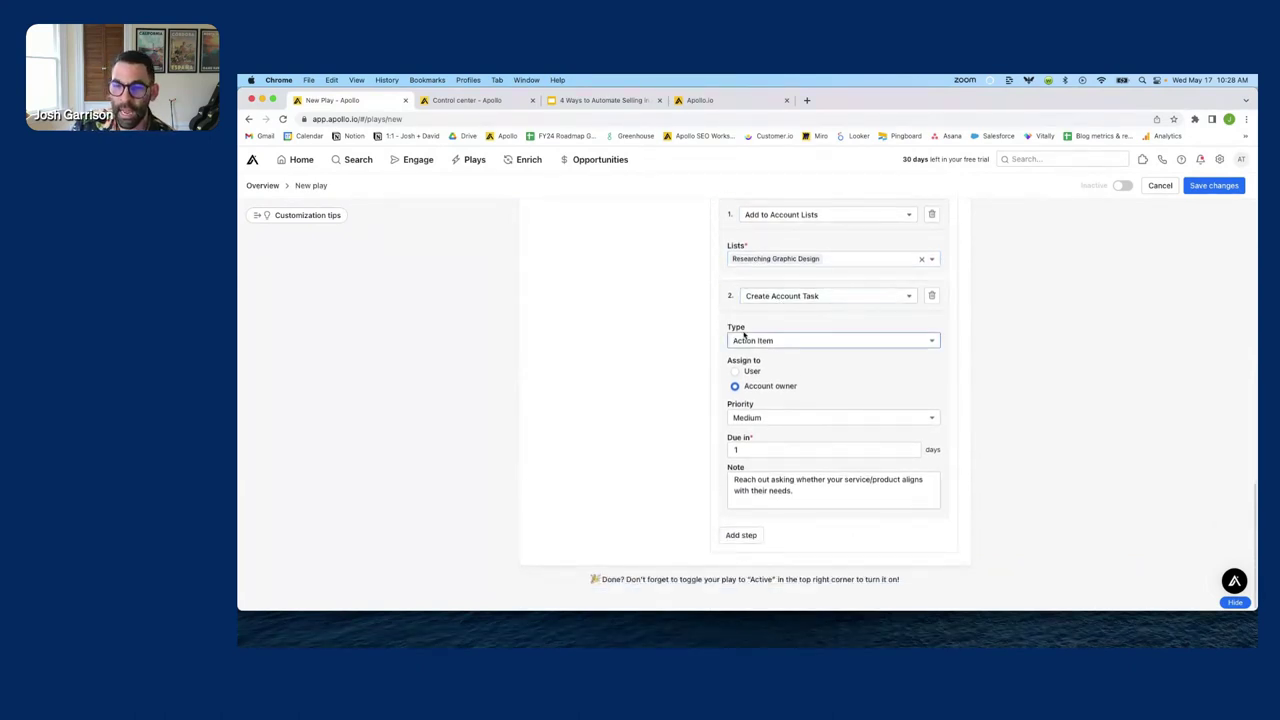
{"action": "left_click", "coordinate": [786, 417]}
{"action": "left_click", "coordinate": [750, 437]}
{"action": "left_click", "coordinate": [762, 449]}
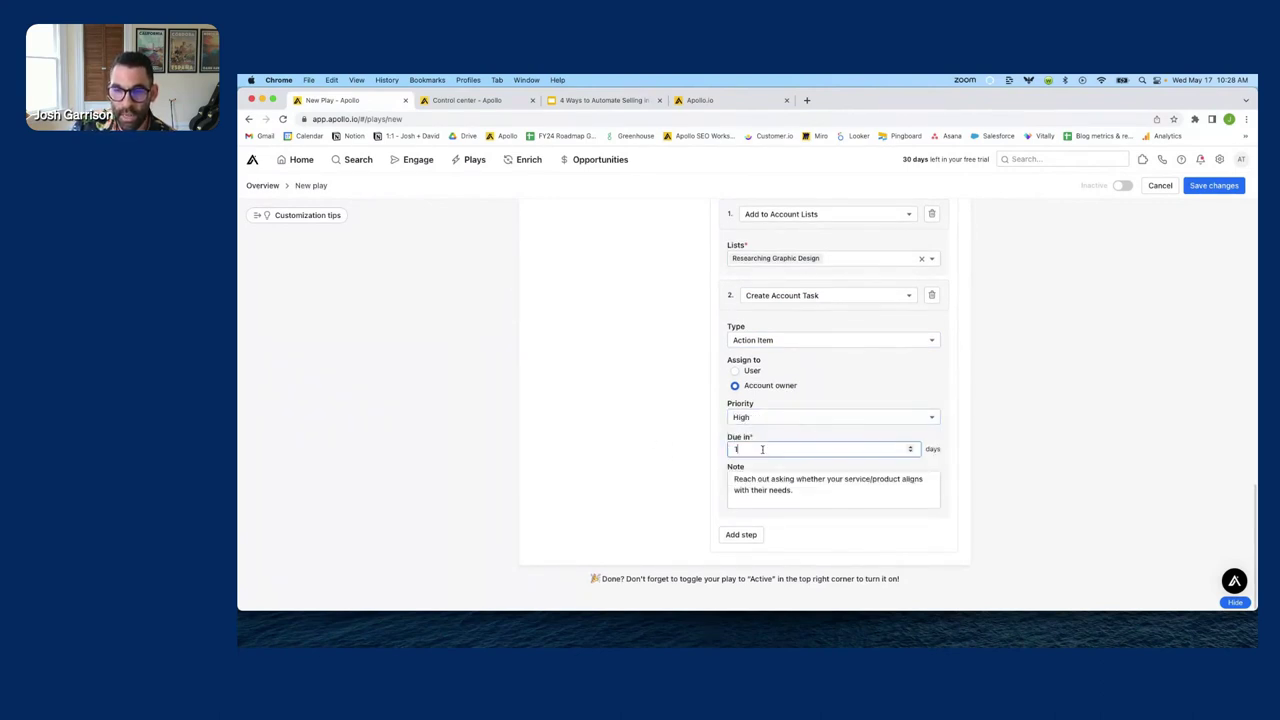
- Replace the account task's note with "Find a great lead at this account, they're looking for a graphic designer."
{"action": "left_click", "coordinate": [800, 486]}
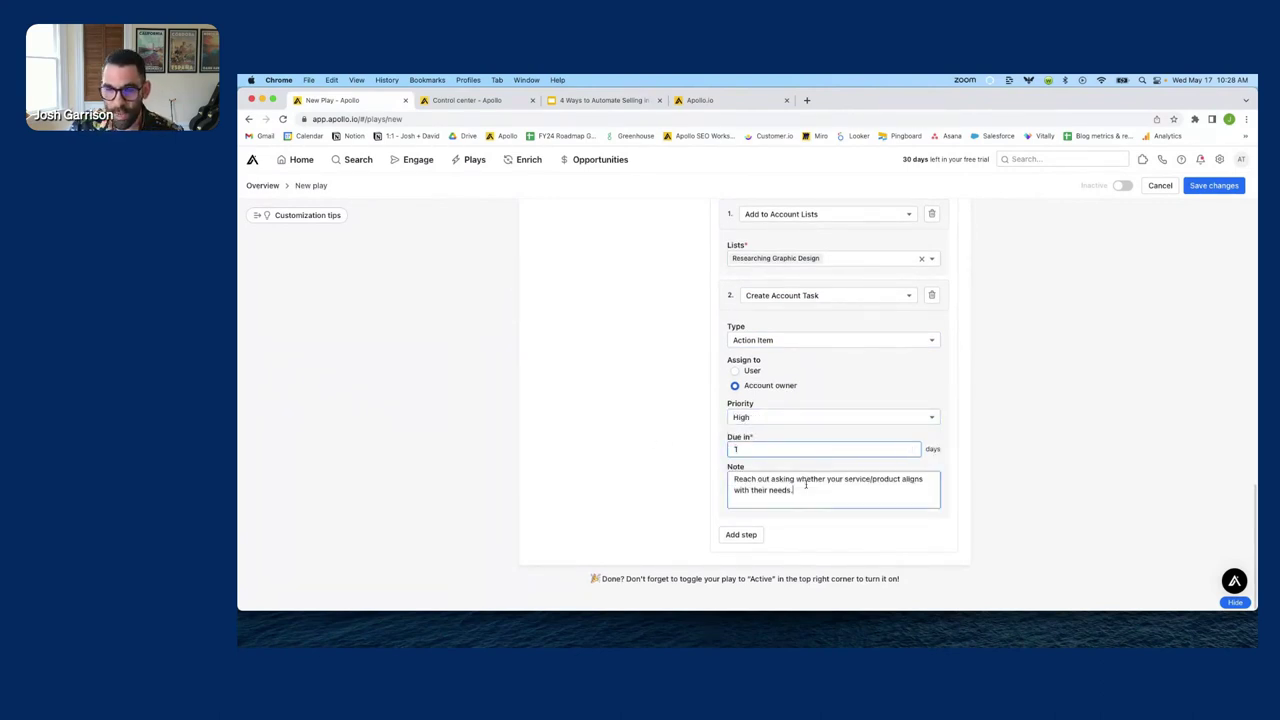
{"action": "key", "text": "super+a"}
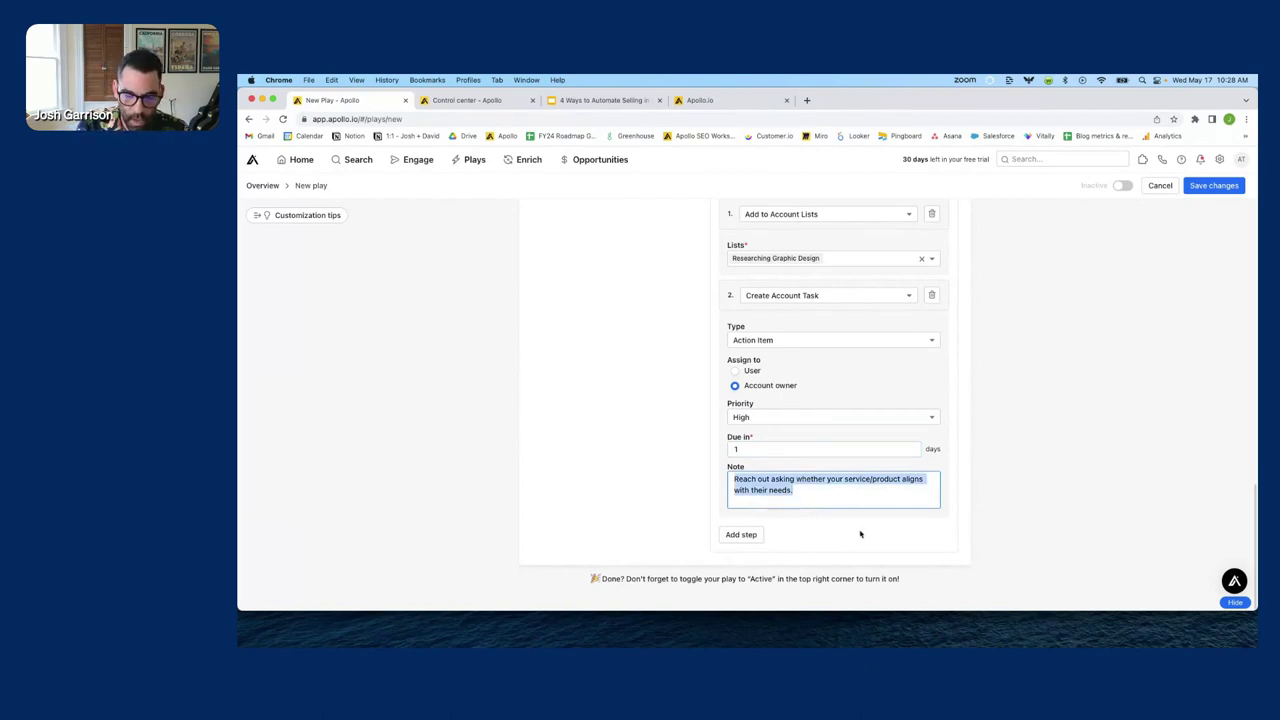
{"action": "type", "text": "Find a great lead at th"}
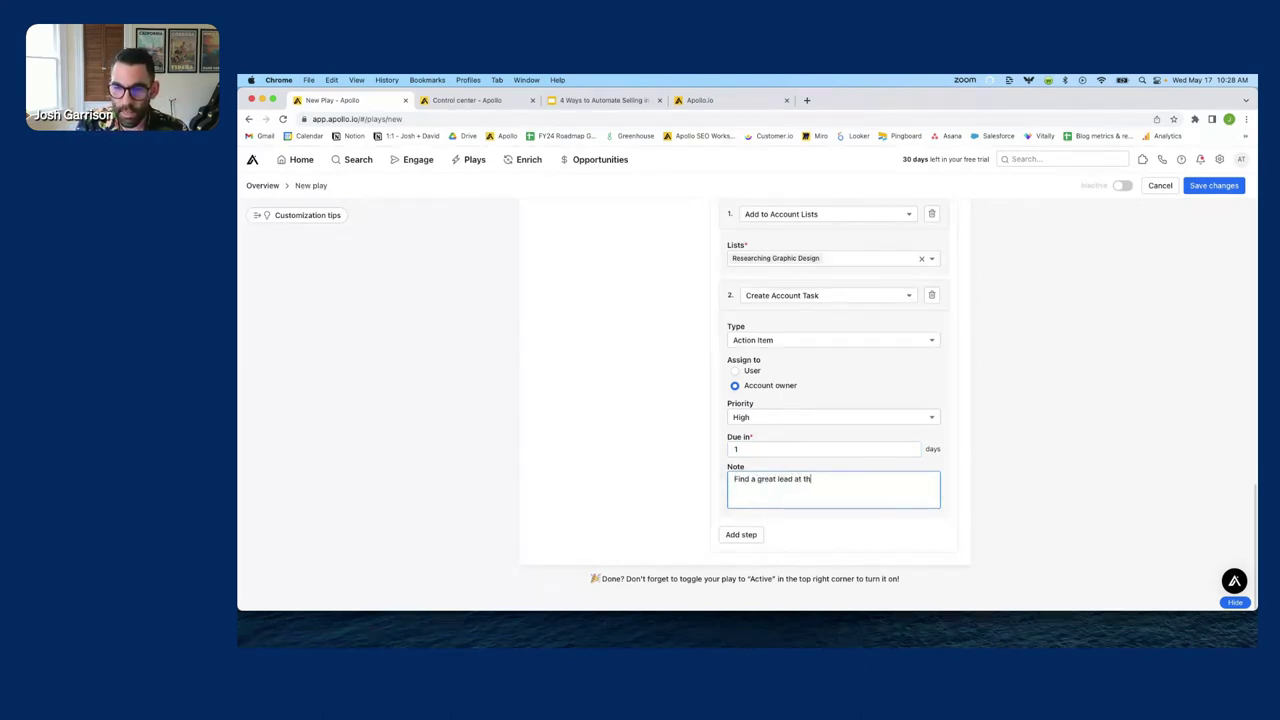
{"action": "type", "text": "is account, they're look"}
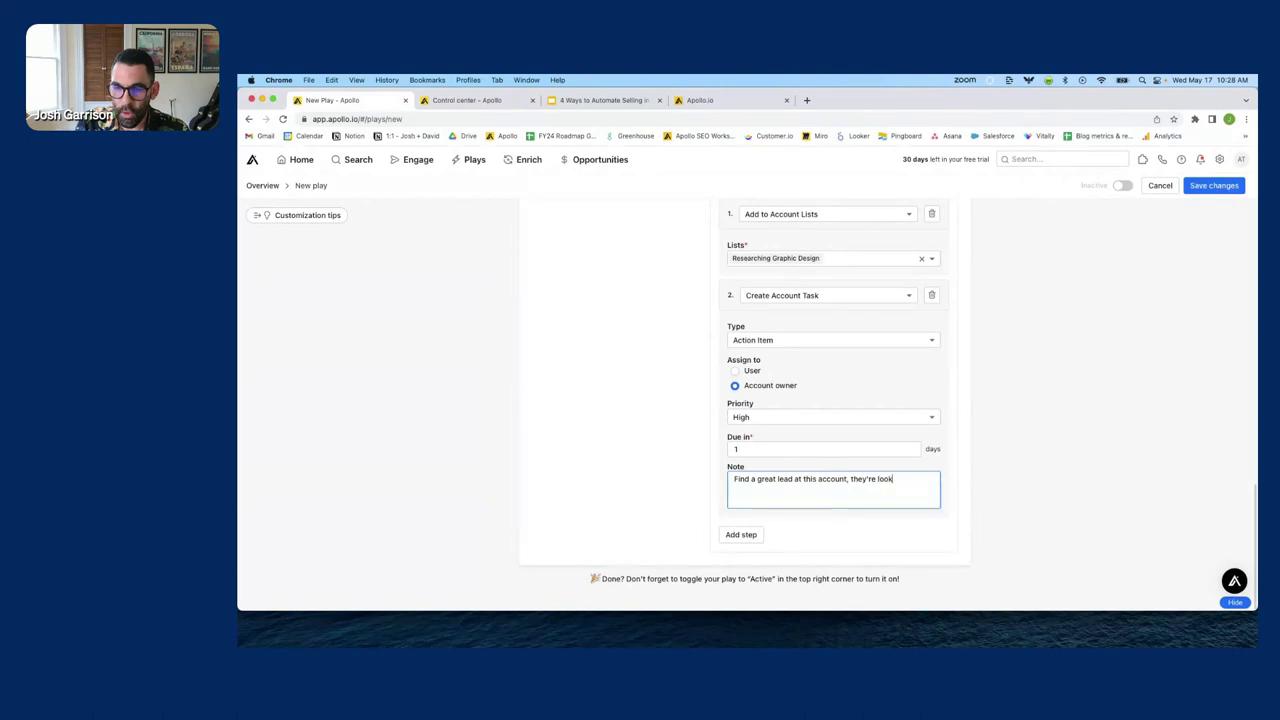
{"action": "type", "text": "ing for a graphic d"}
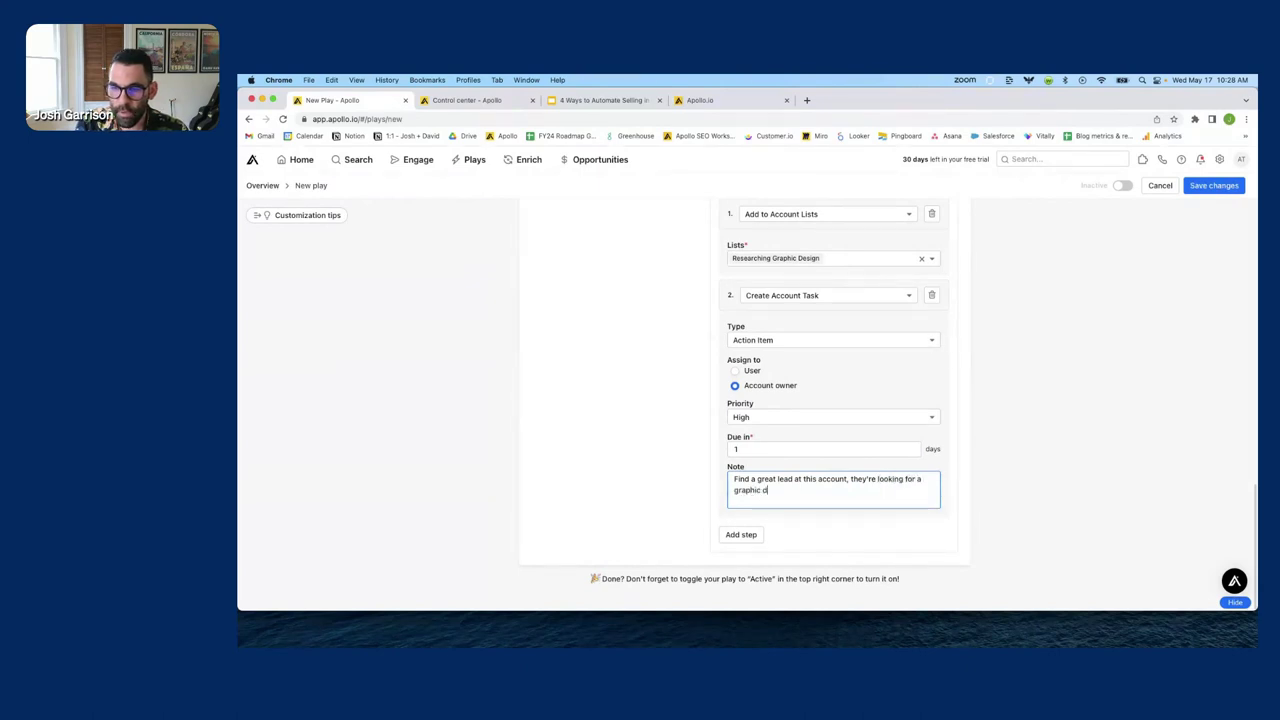
{"action": "type", "text": "esigner."}
- Save the play and activate Work companies researching your category in the list of plays
{"action": "left_click", "coordinate": [1214, 185]}
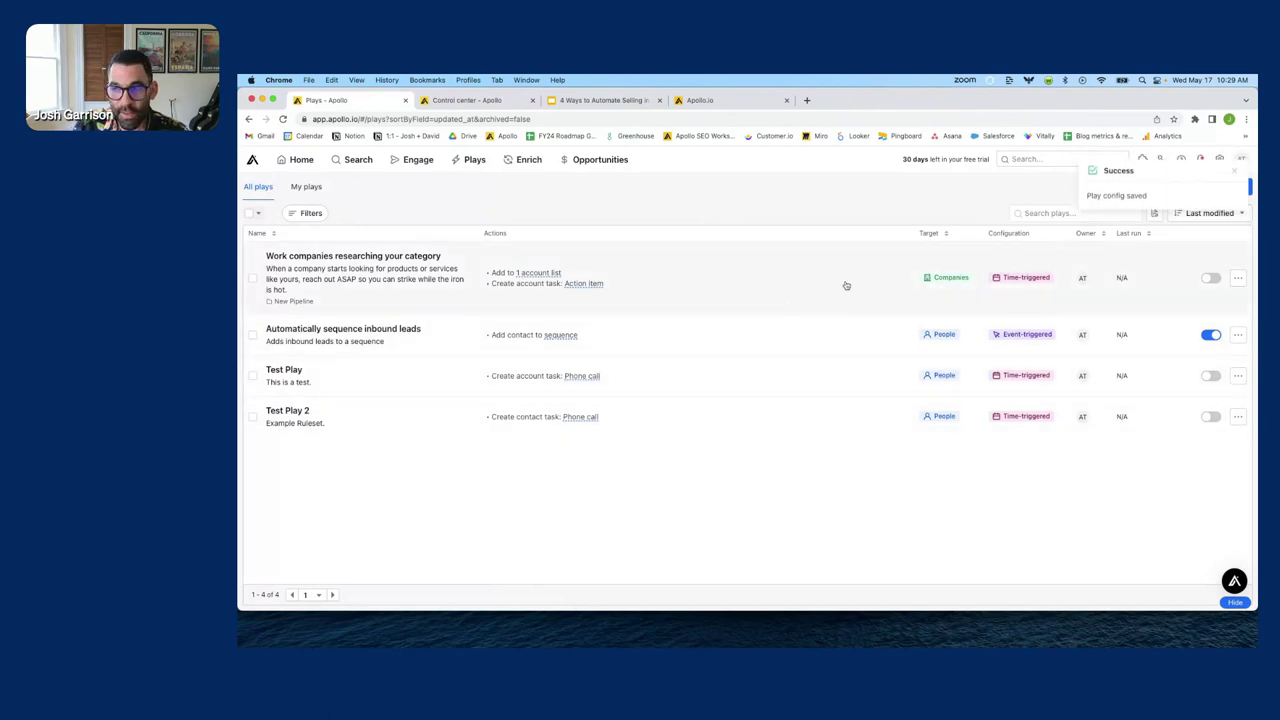
{"action": "left_click", "coordinate": [1211, 279]}
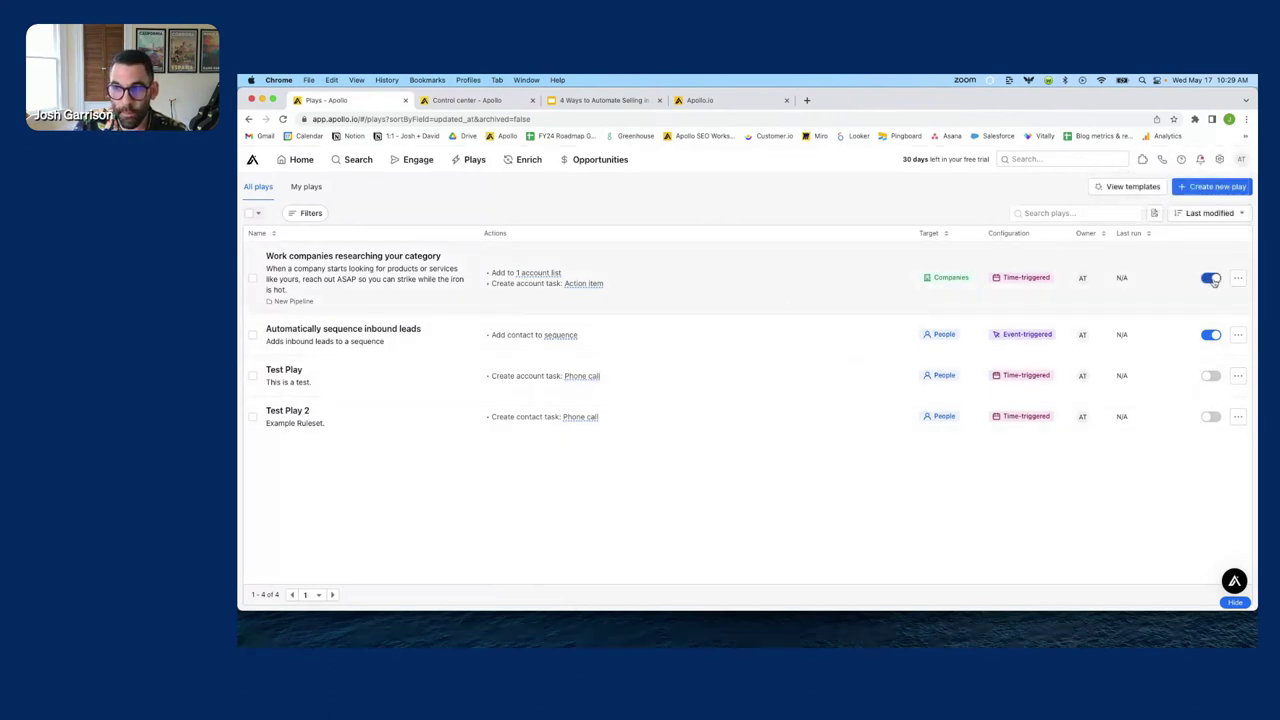
- Review the tasks in the to-do list of the home control center
{"action": "left_click", "coordinate": [301, 159]}
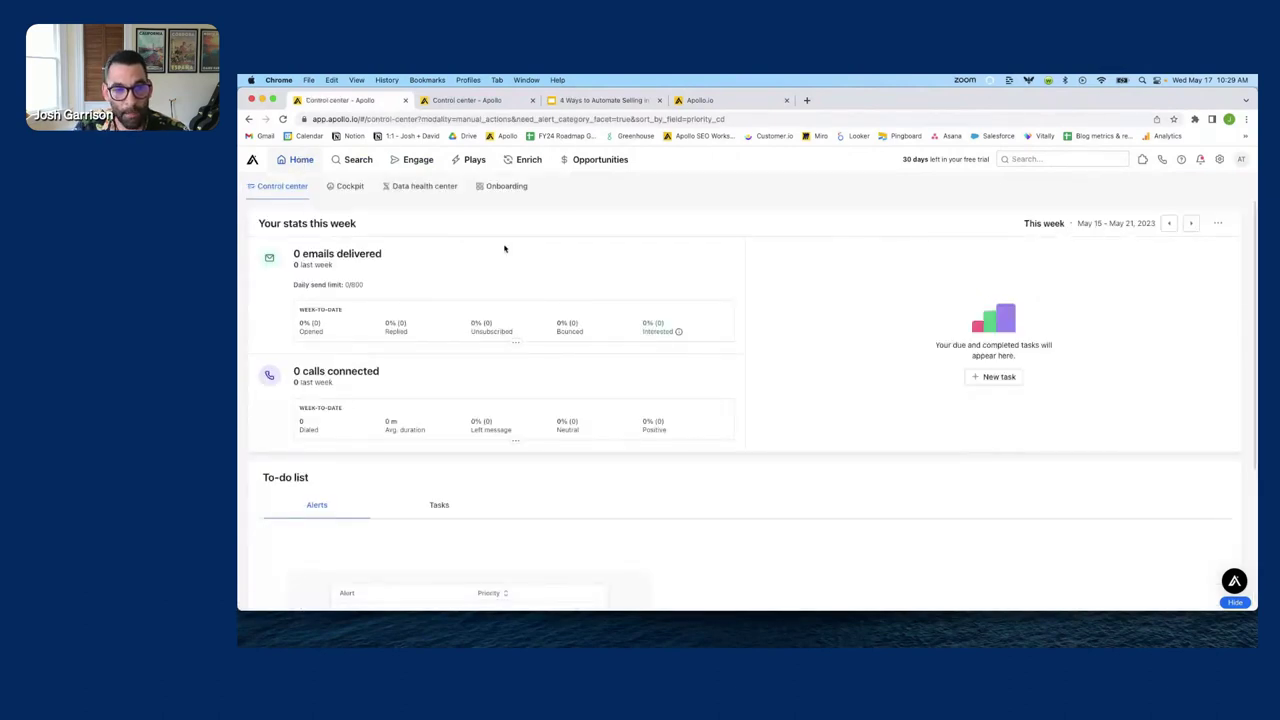
{"action": "scroll", "coordinate": [504, 248], "scroll_direction": "down", "scroll_amount": 3}
{"action": "left_click", "coordinate": [437, 334]}
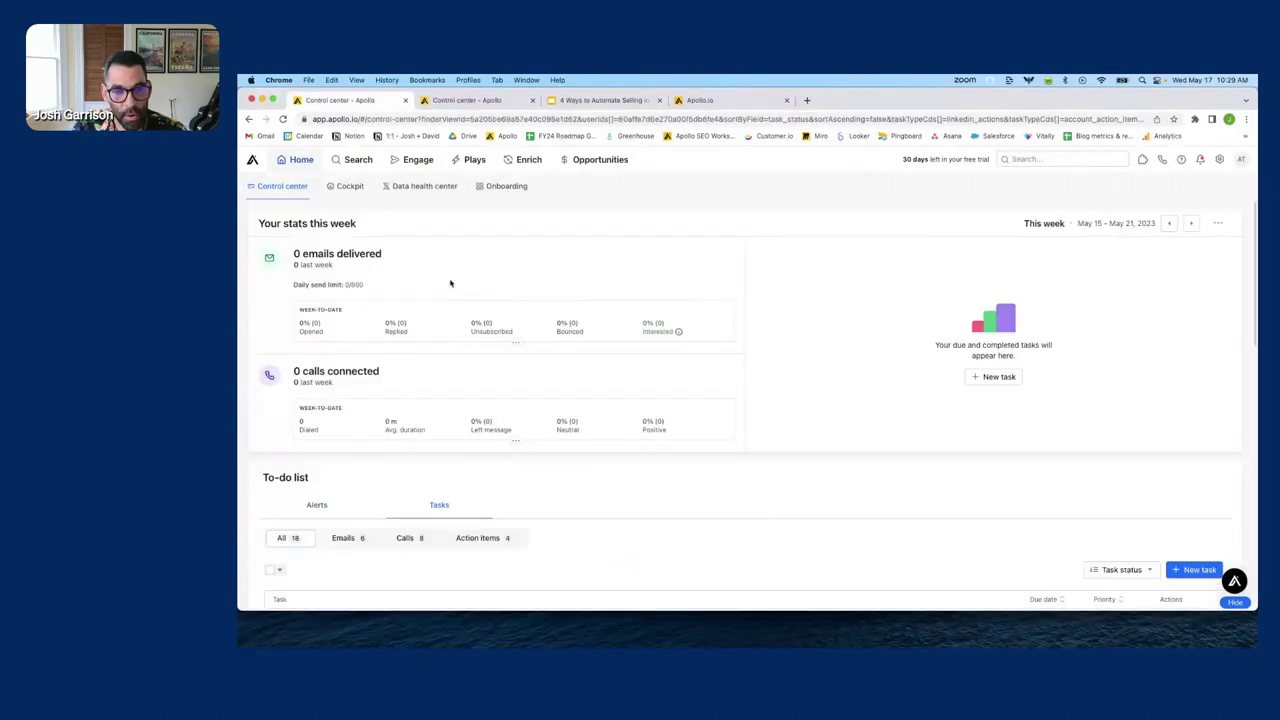
{"action": "scroll", "coordinate": [450, 284], "scroll_direction": "down", "scroll_amount": 3}
{"action": "scroll", "coordinate": [546, 384], "scroll_direction": "down", "scroll_amount": 2}
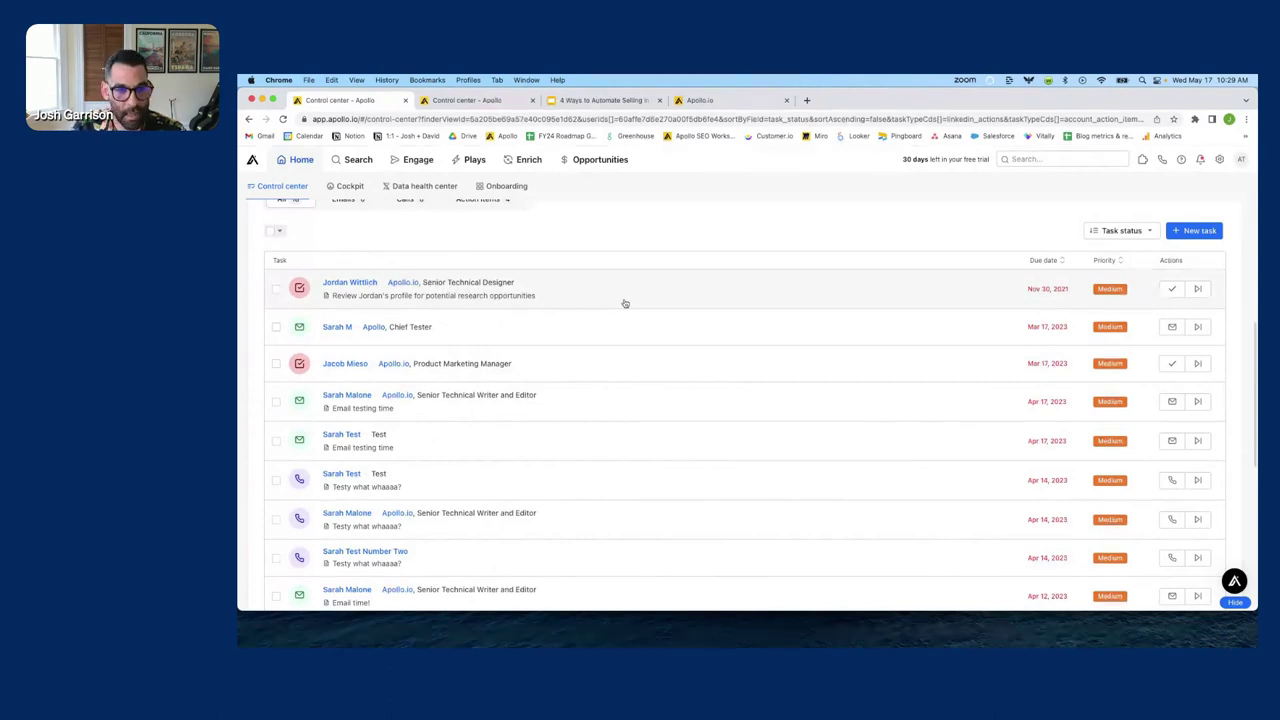
{"action": "scroll", "coordinate": [624, 303], "scroll_direction": "down", "scroll_amount": 1}
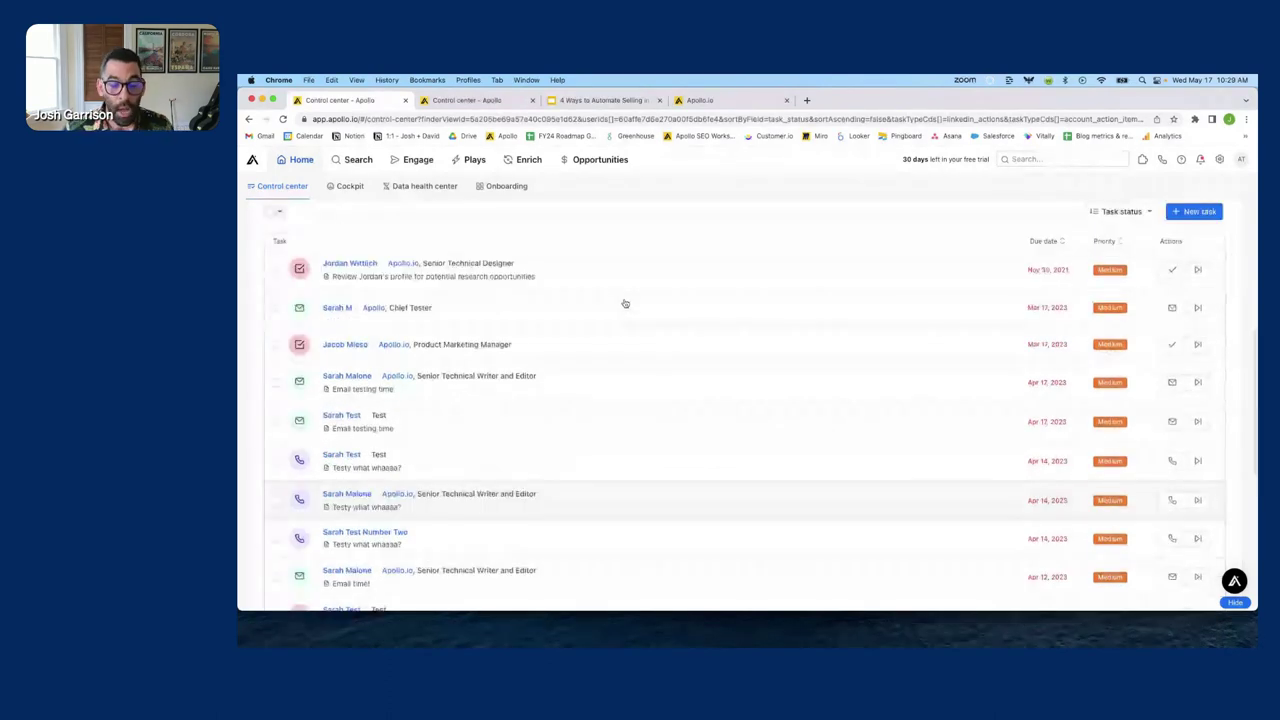
{"action": "scroll", "coordinate": [624, 303], "scroll_direction": "up", "scroll_amount": 5}
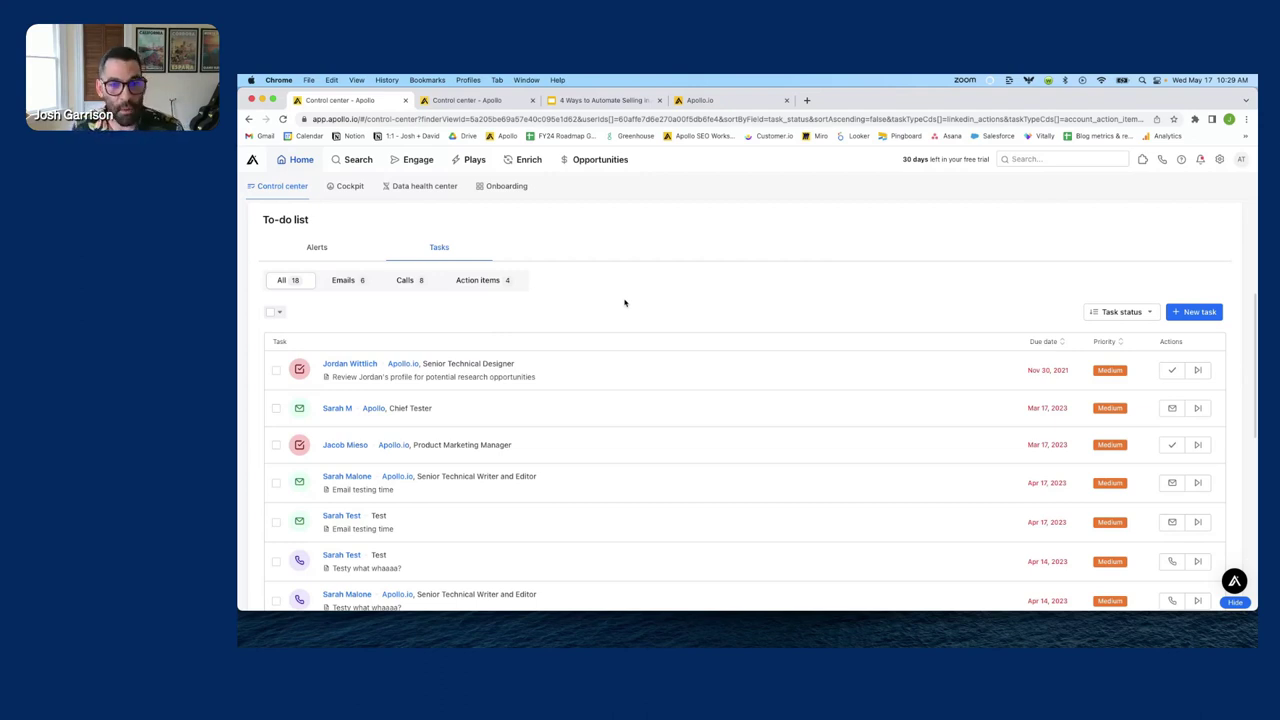
{"action": "scroll", "coordinate": [794, 335], "scroll_direction": "up", "scroll_amount": 5}
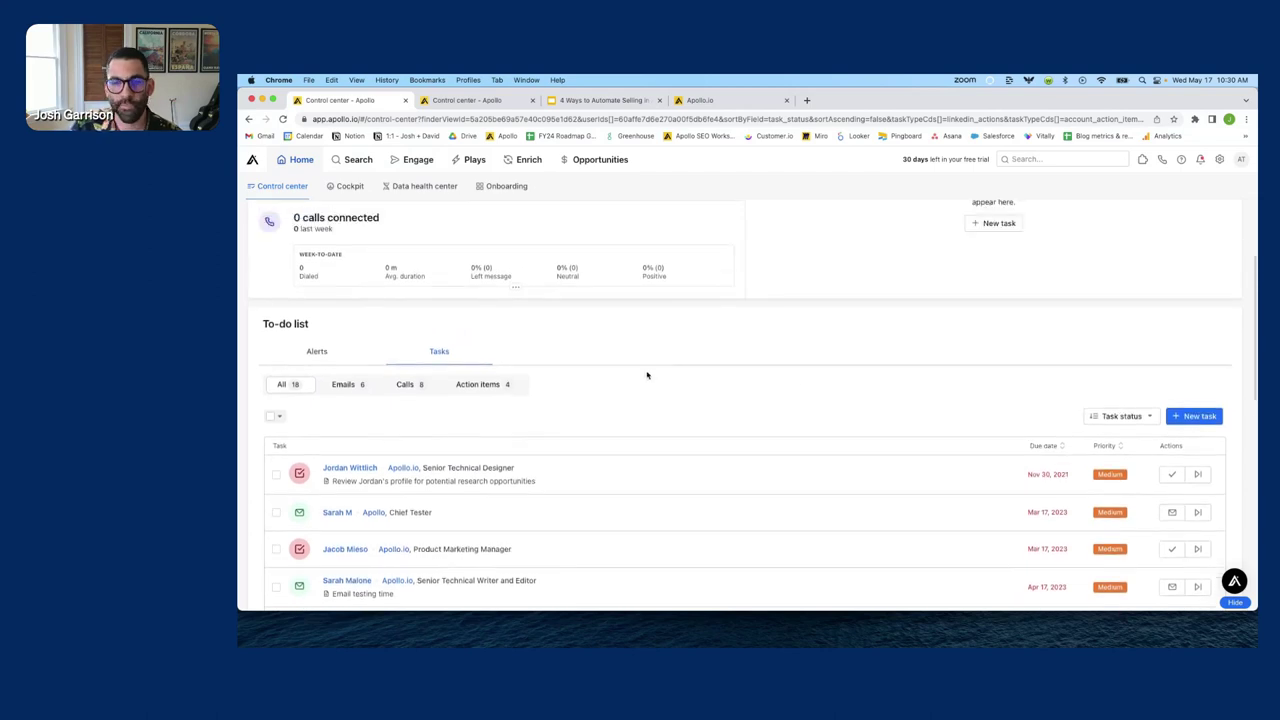
- Switch to the Google Slides presentation and show slide 25, "#3: Remove outdated contacts from sequences"
{"action": "left_click", "coordinate": [600, 100]}
{"action": "scroll", "coordinate": [340, 362], "scroll_direction": "down", "scroll_amount": 5}
{"action": "left_click", "coordinate": [307, 375]}
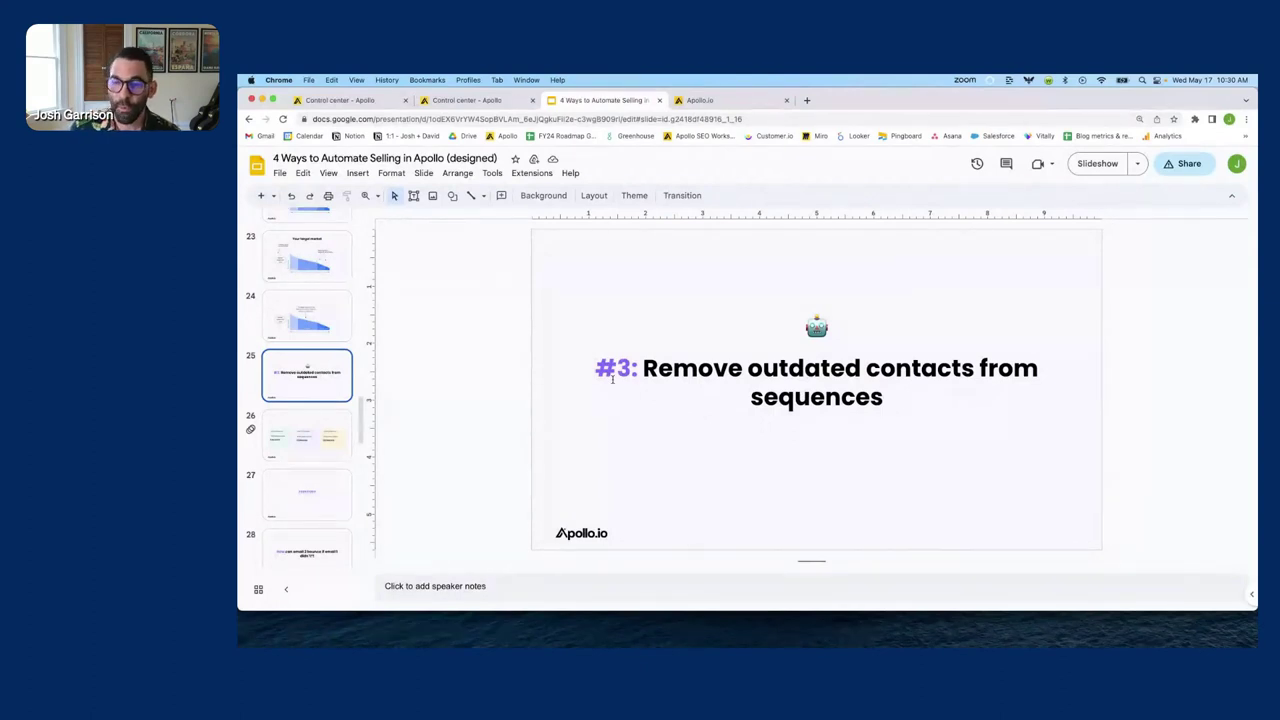
- Switch back to Apollo and look over the plays list, the sequences and the call log
{"action": "left_click", "coordinate": [385, 100]}
{"action": "left_click", "coordinate": [475, 160]}
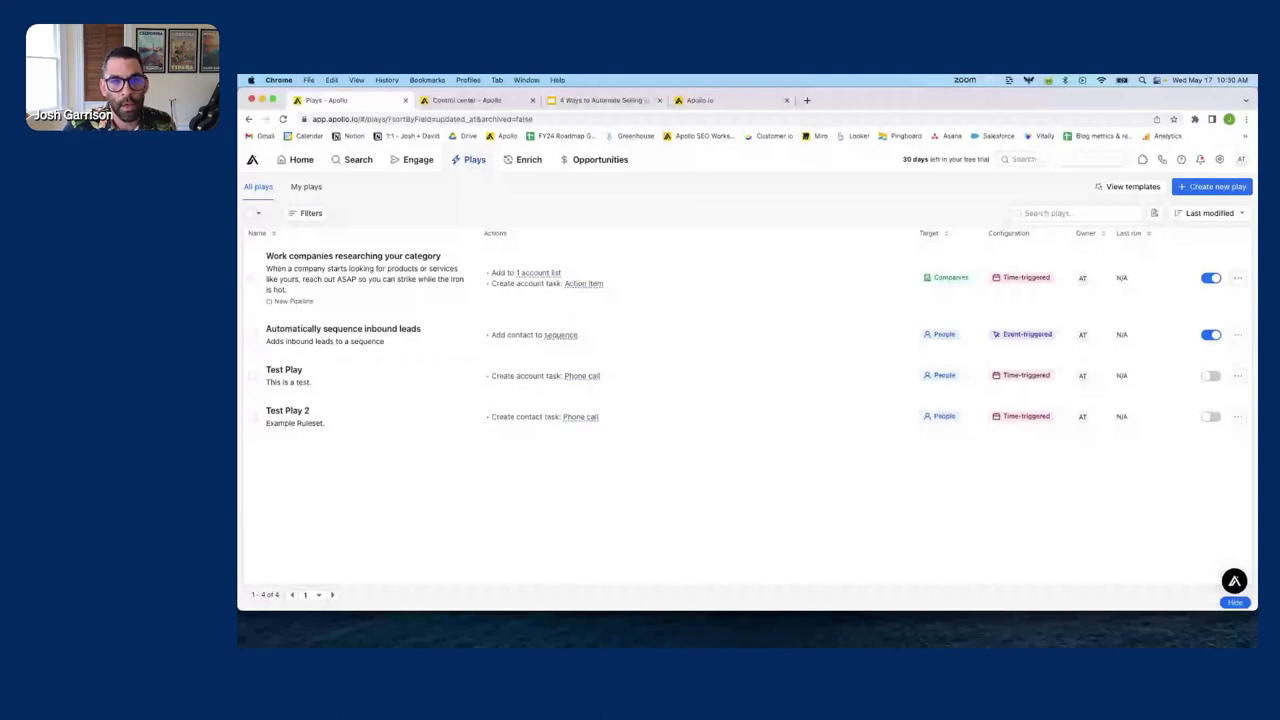
{"action": "left_click", "coordinate": [466, 100]}
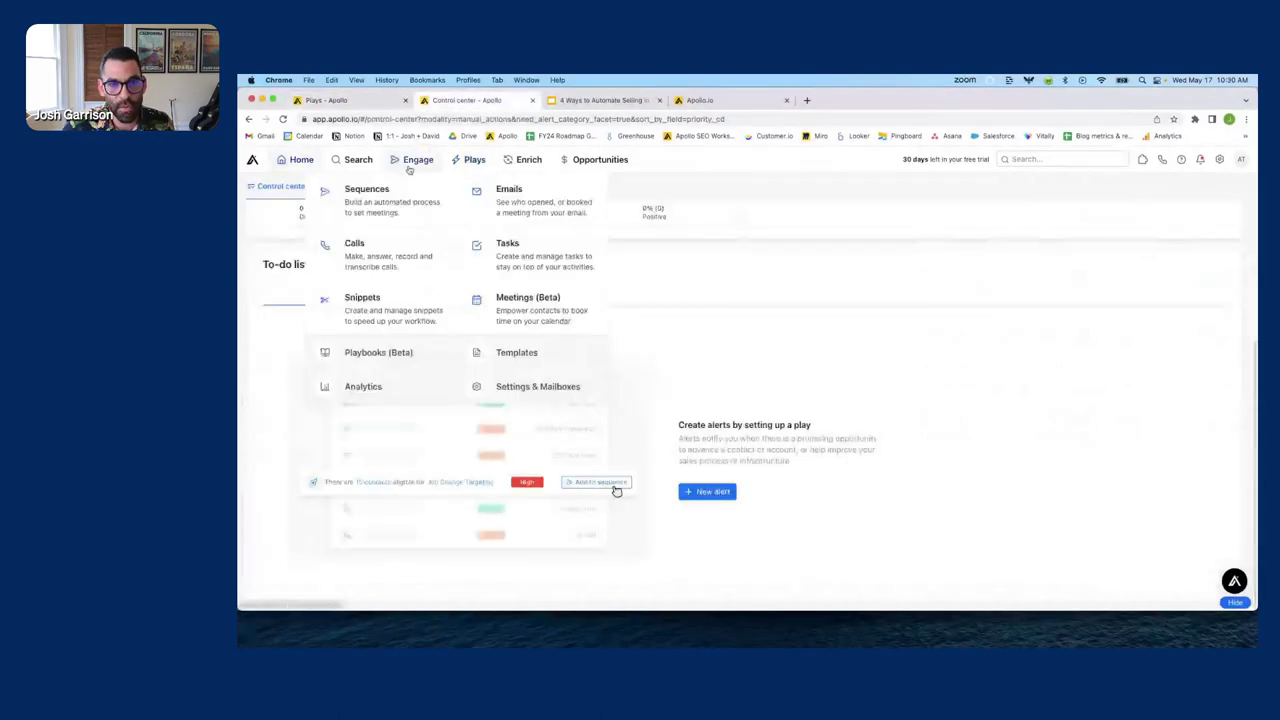
{"action": "left_click", "coordinate": [408, 168]}
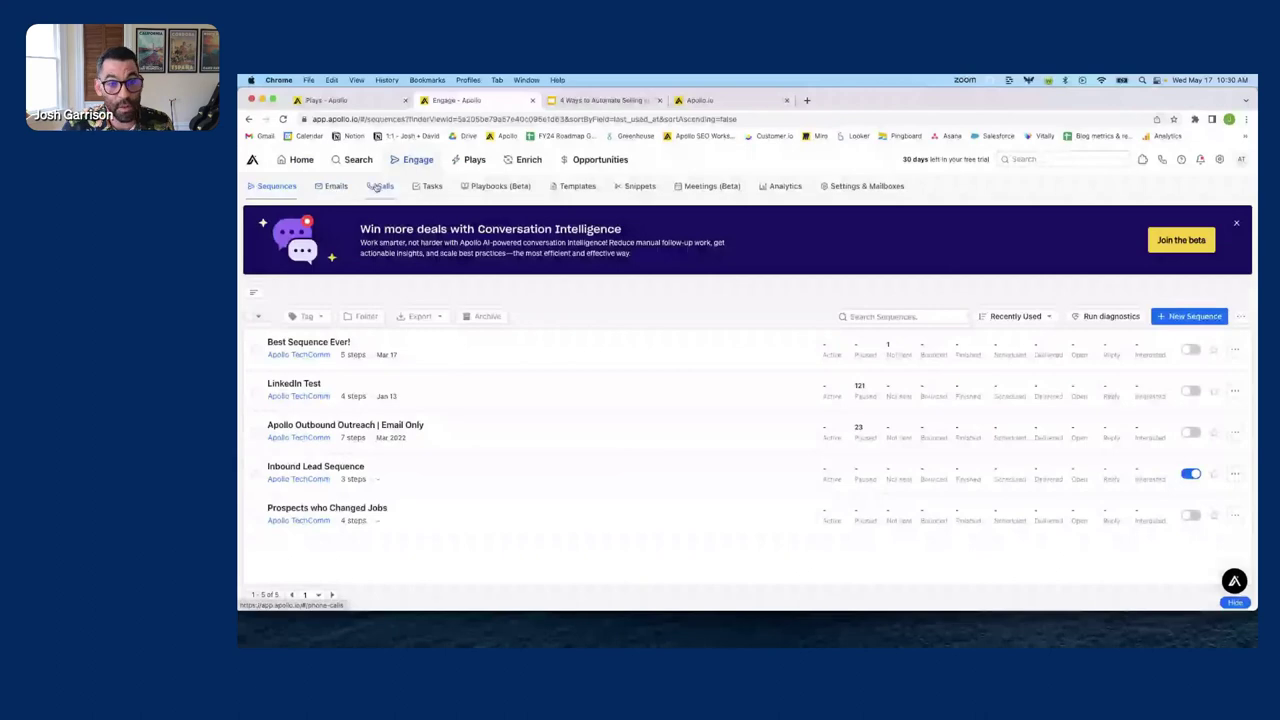
{"action": "left_click", "coordinate": [378, 187]}
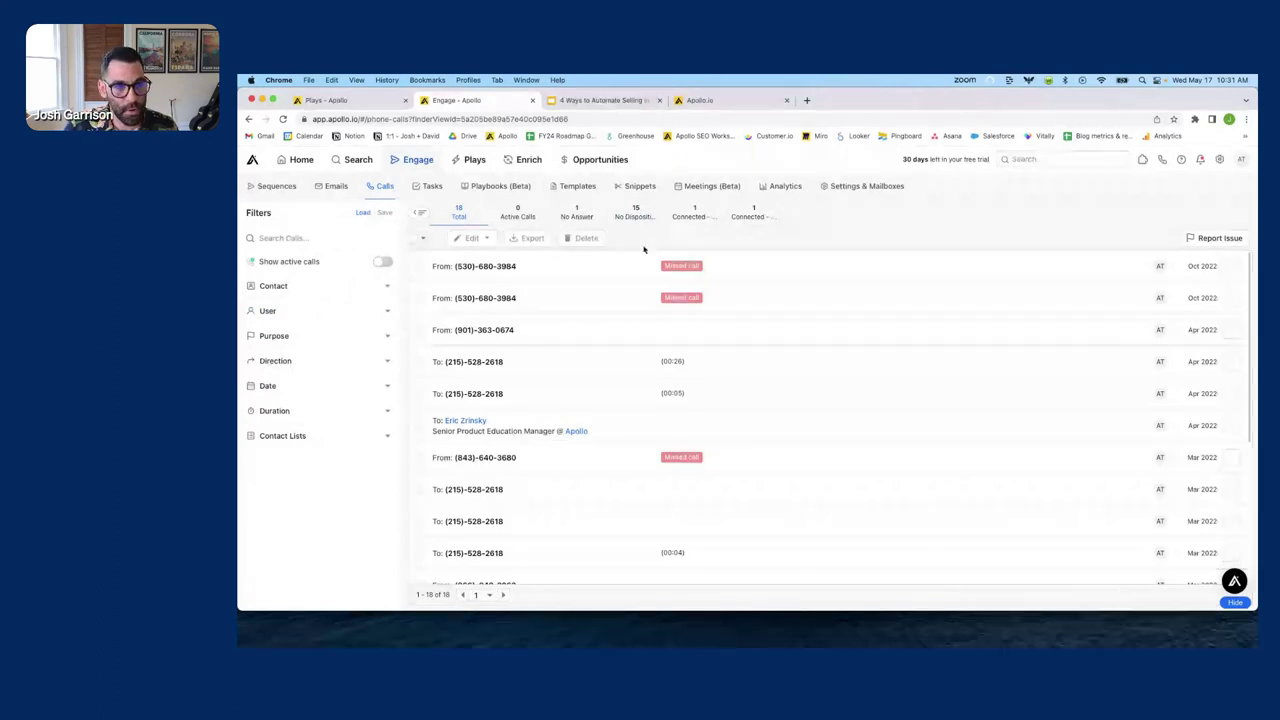
{"action": "left_click", "coordinate": [352, 102]}
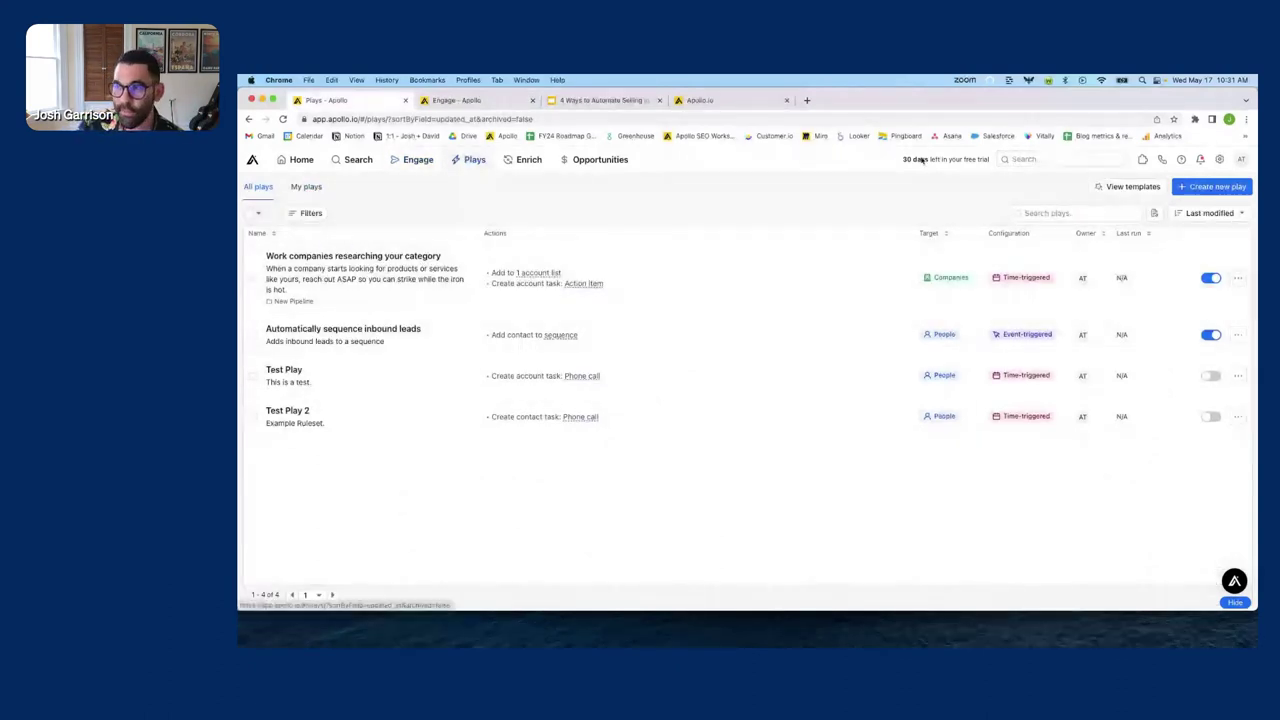
- Create a new play from the System update template End sequence for outdated contacts, keeping both suggested automated actions
{"action": "left_click", "coordinate": [1226, 191]}
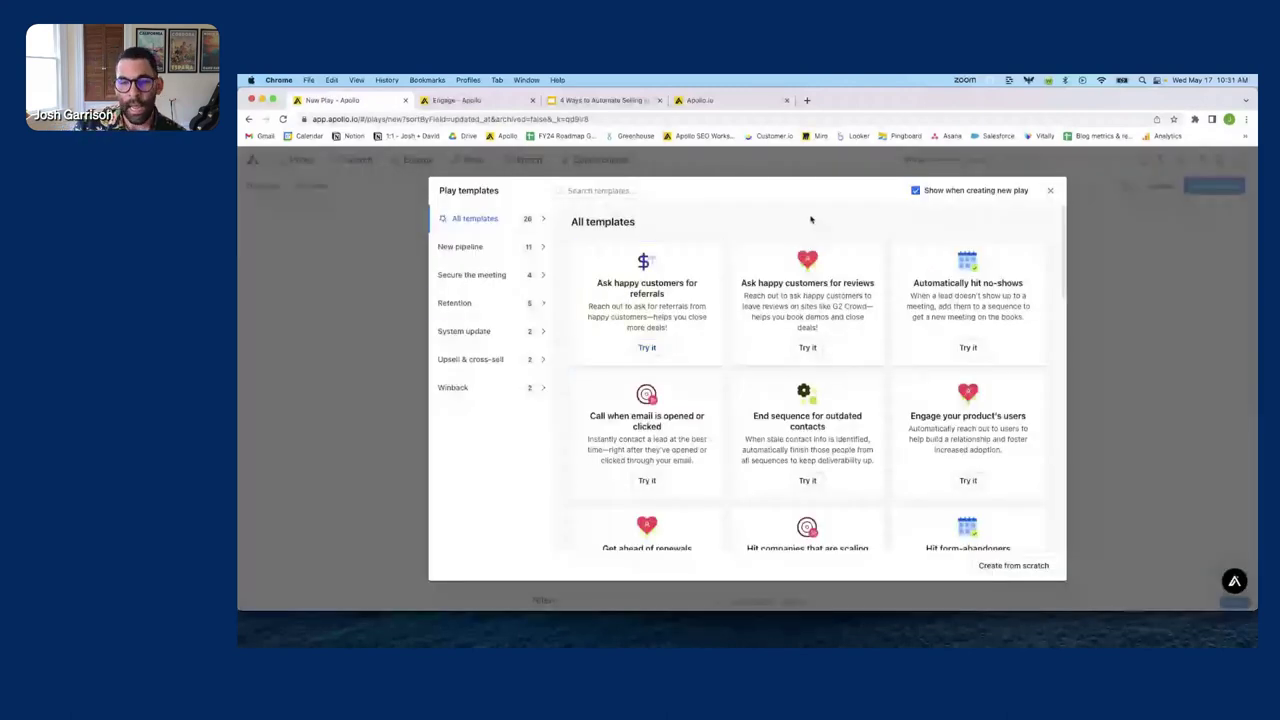
{"action": "left_click", "coordinate": [480, 333]}
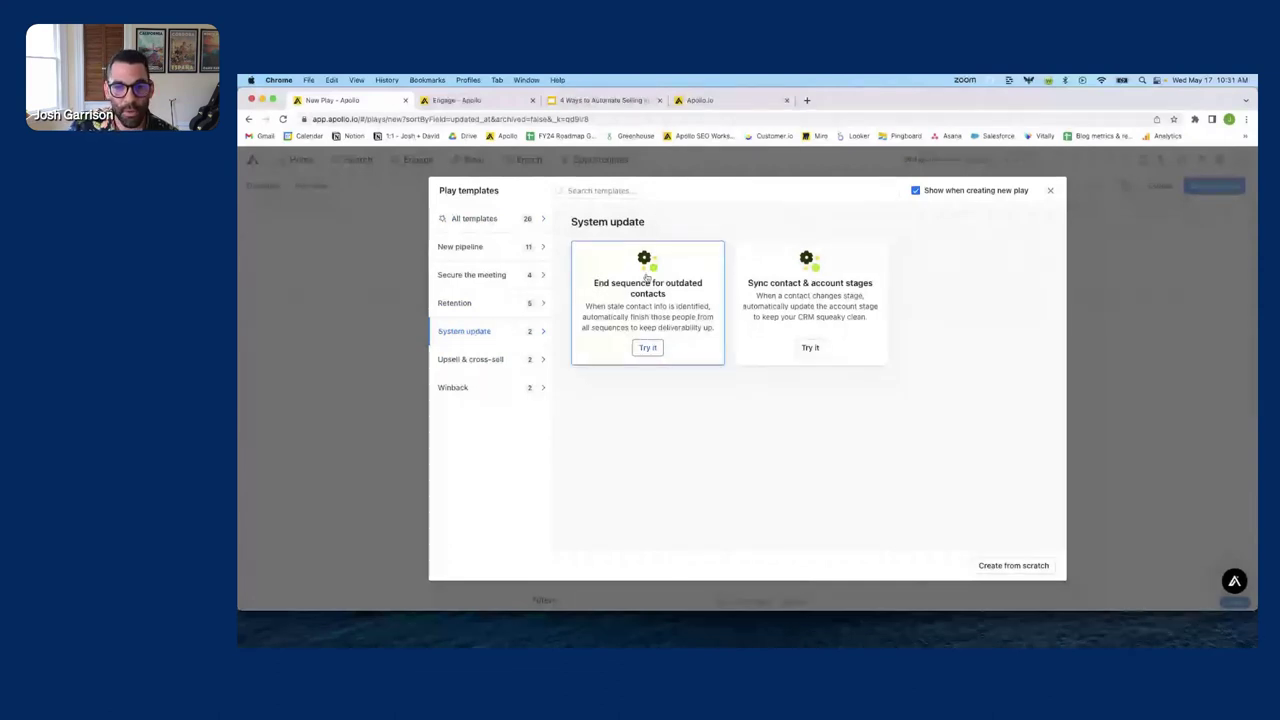
{"action": "left_click", "coordinate": [614, 309]}
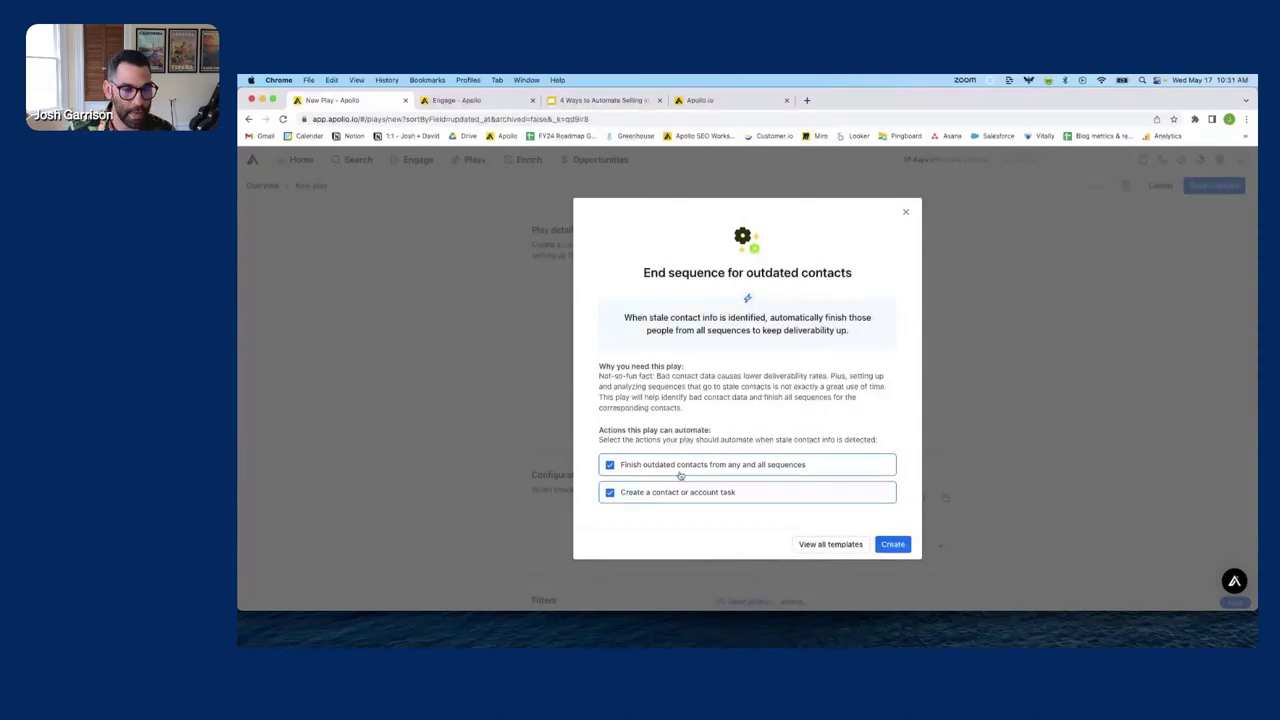
{"action": "left_click", "coordinate": [893, 544]}
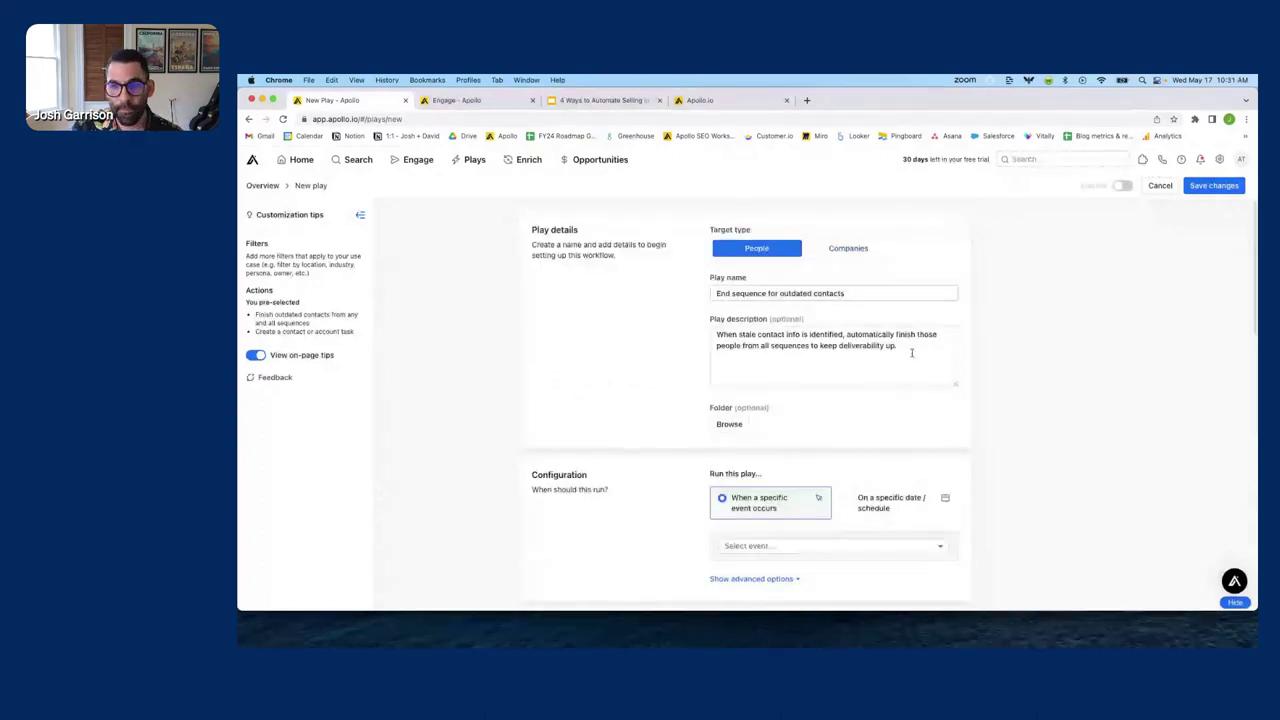
- Look over the new play's details and run settings and disable the on-page customization tips
{"action": "left_click", "coordinate": [911, 352]}
{"action": "triple_click", "coordinate": [883, 299]}
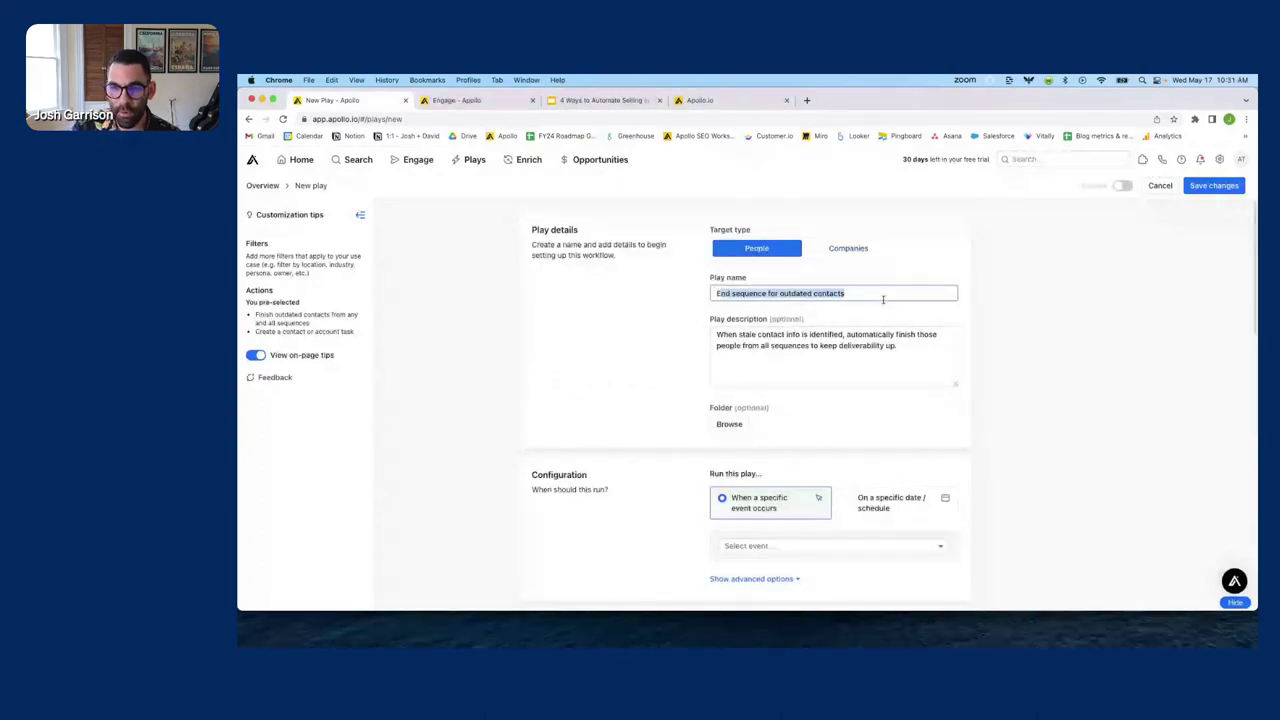
{"action": "scroll", "coordinate": [817, 329], "scroll_direction": "down", "scroll_amount": 2}
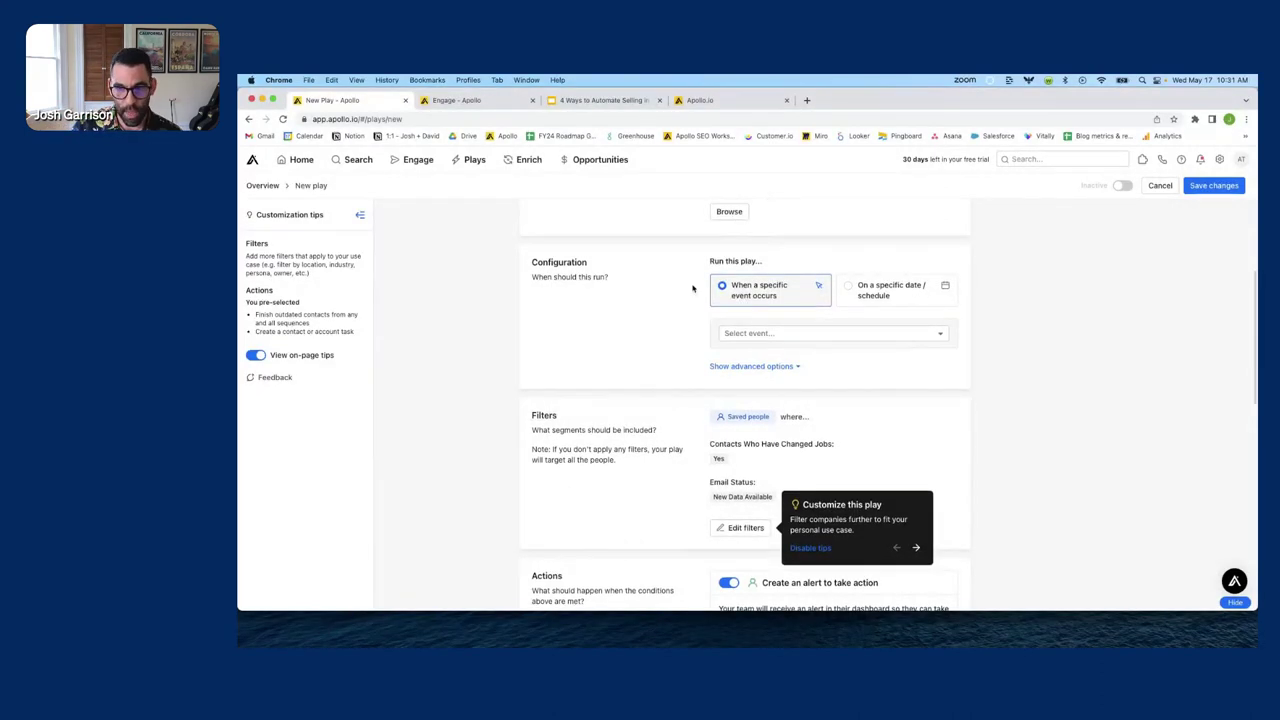
{"action": "scroll", "coordinate": [790, 313], "scroll_direction": "down", "scroll_amount": 2}
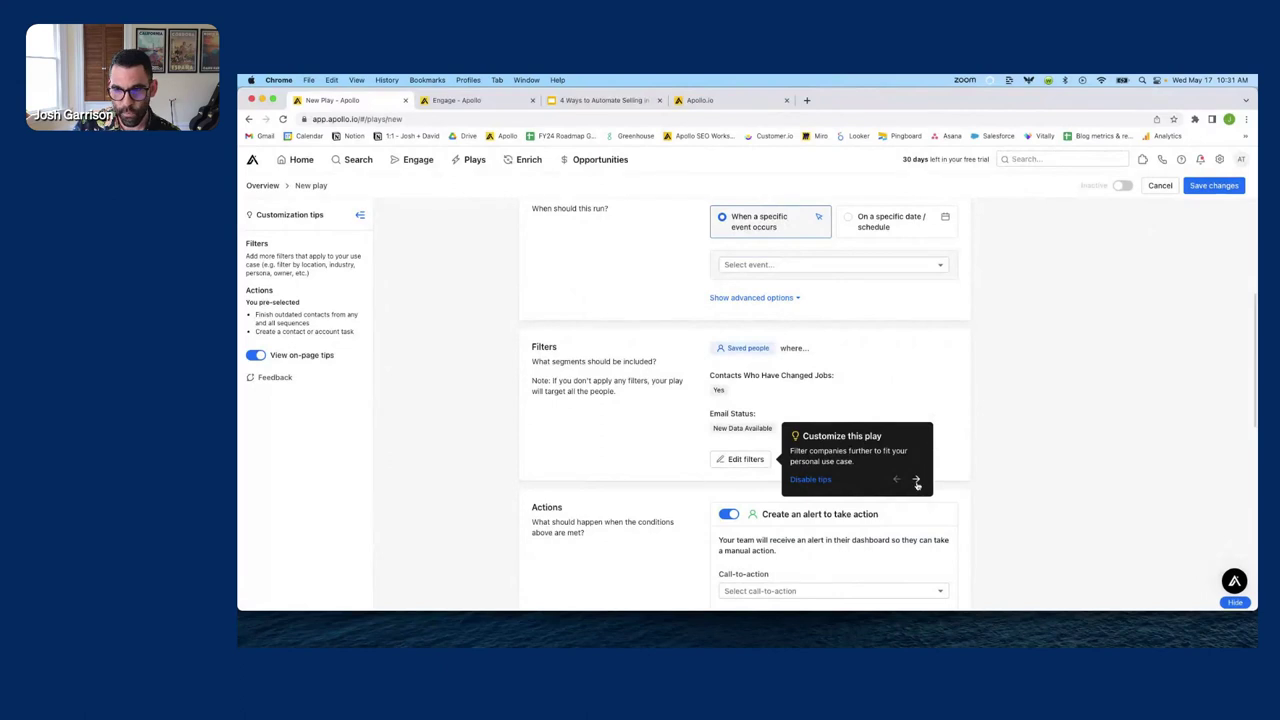
{"action": "left_click", "coordinate": [812, 480]}
- Examine the play's preset filters for saved people, covering changed jobs and email status
{"action": "left_click_drag", "start_coordinate": [736, 390], "coordinate": [821, 418]}
{"action": "left_click", "coordinate": [868, 374]}
{"action": "left_click", "coordinate": [821, 418]}
{"action": "scroll", "coordinate": [811, 420], "scroll_direction": "down", "scroll_amount": 3}
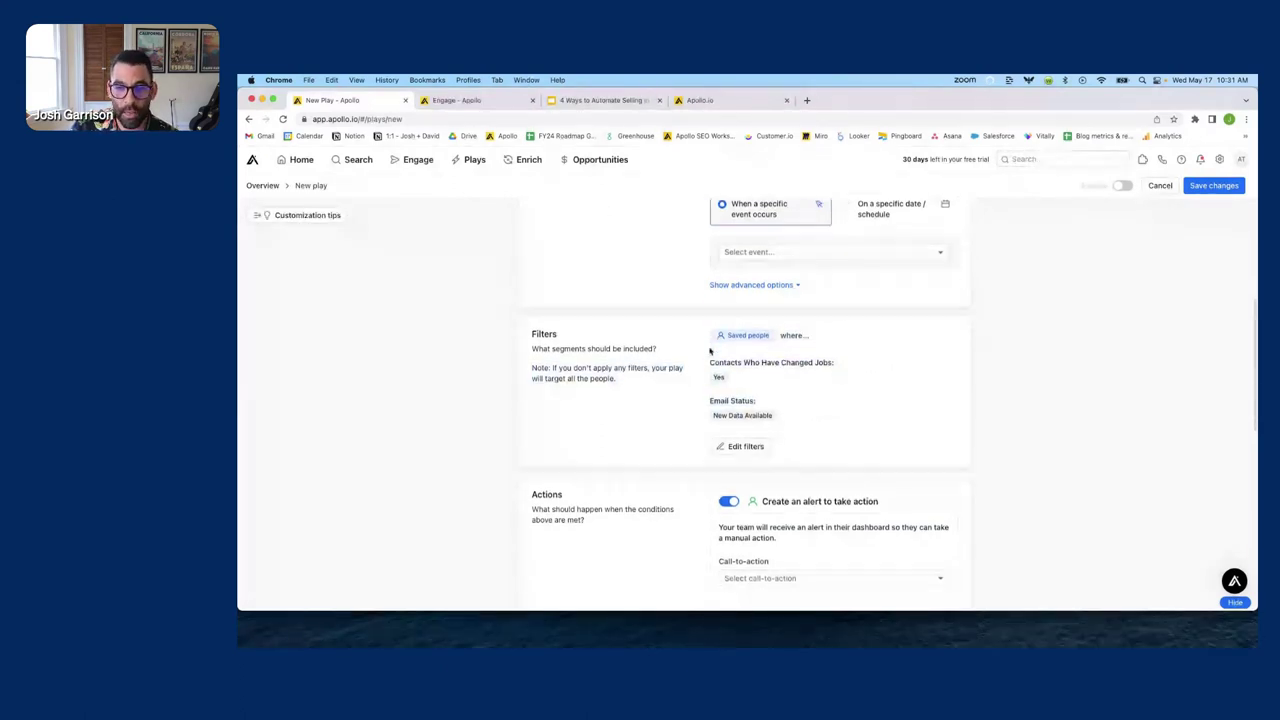
{"action": "left_click_drag", "start_coordinate": [767, 340], "coordinate": [700, 289]}
{"action": "left_click", "coordinate": [751, 363]}
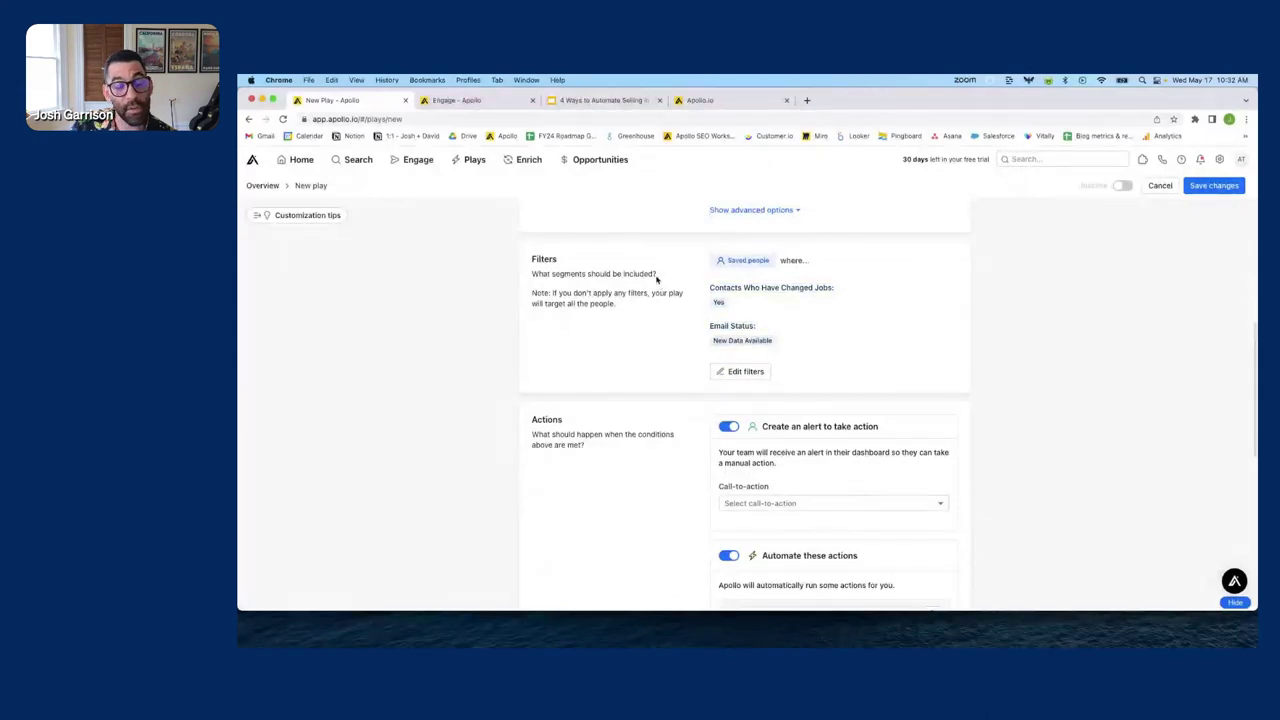
{"action": "left_click_drag", "start_coordinate": [713, 265], "coordinate": [791, 346]}
{"action": "left_click", "coordinate": [791, 346]}
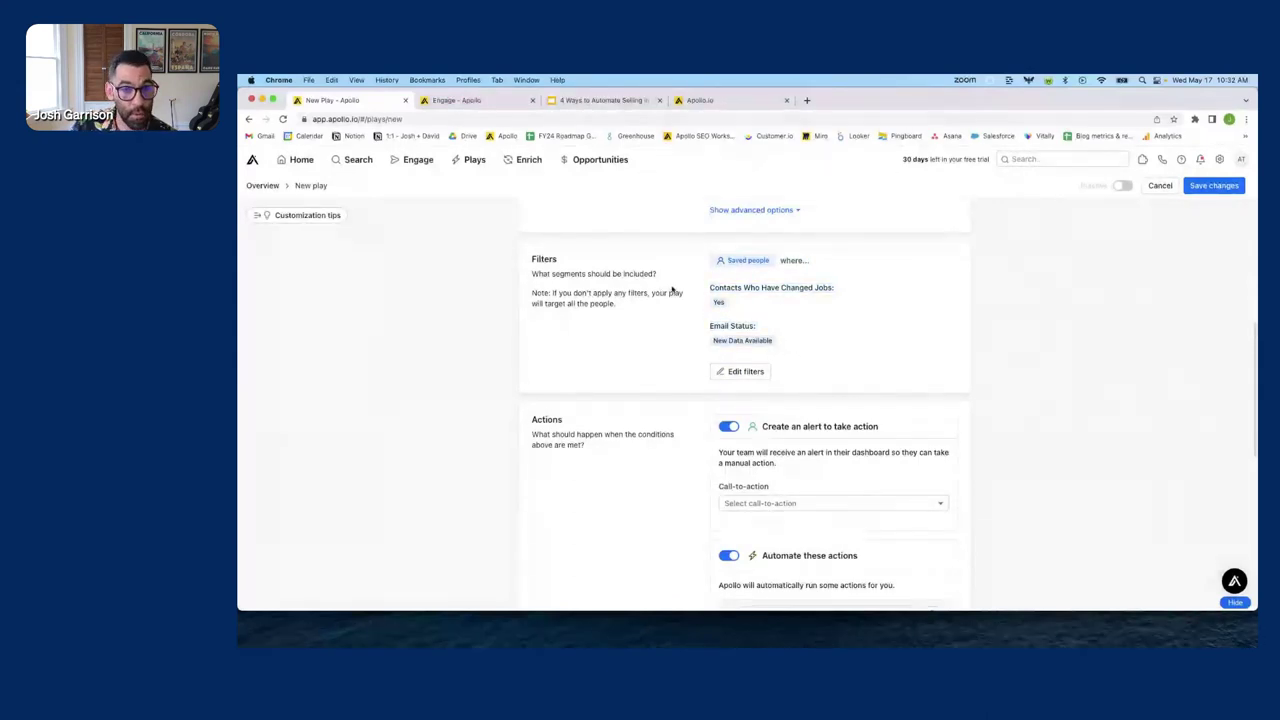
{"action": "scroll", "coordinate": [725, 360], "scroll_direction": "up", "scroll_amount": 1}
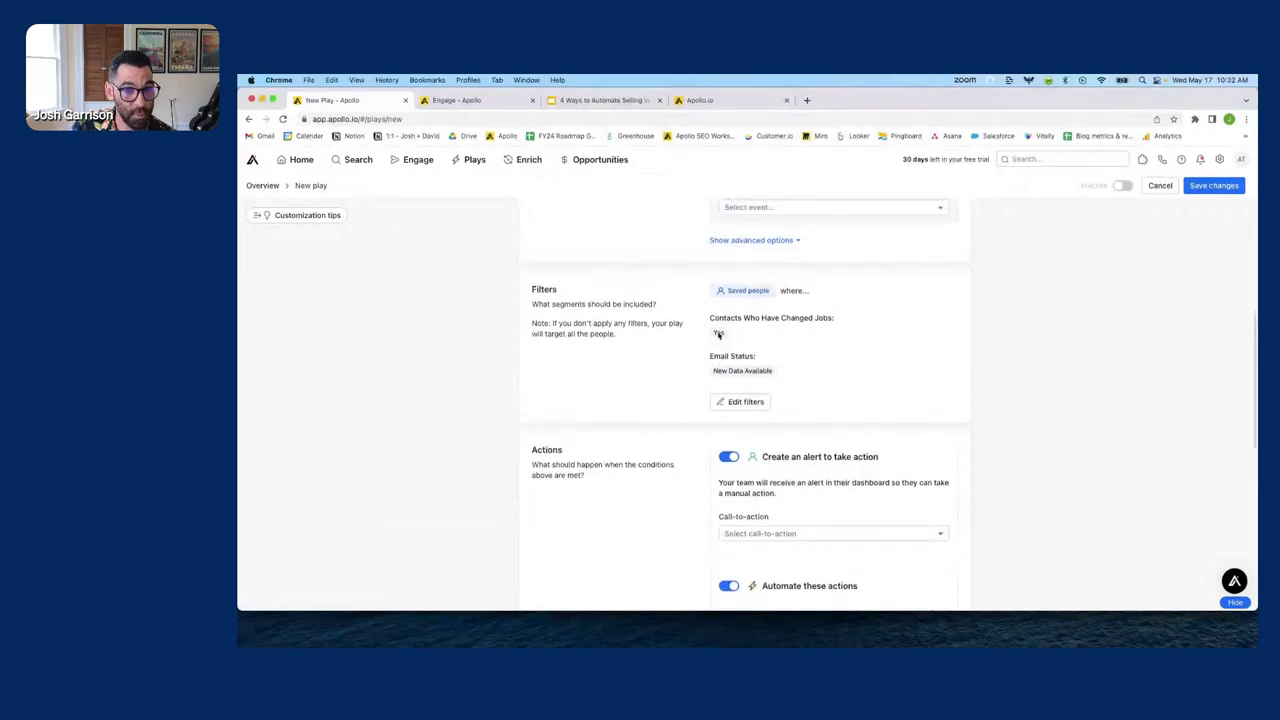
- Browse the people filters available in the play's filter configuration, close it without changes and review the changed-jobs and email-status filters
{"action": "left_click", "coordinate": [740, 415]}
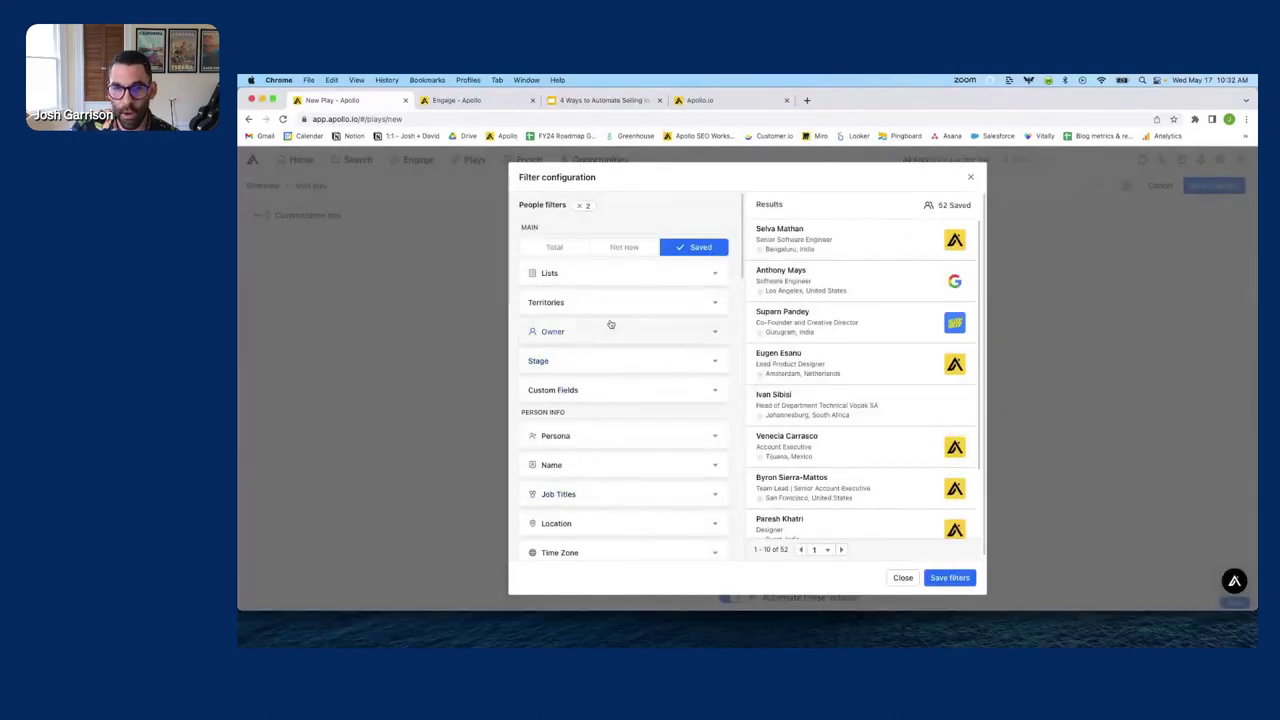
{"action": "scroll", "coordinate": [612, 325], "scroll_direction": "down", "scroll_amount": 1}
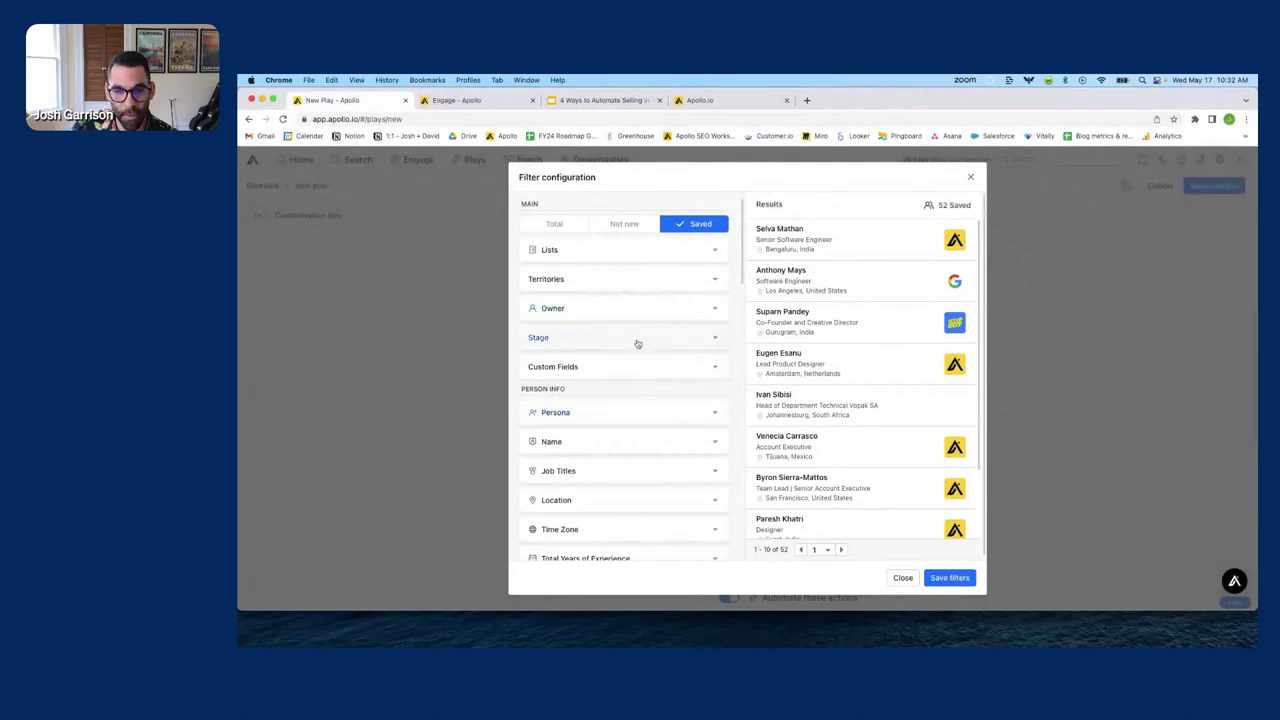
{"action": "scroll", "coordinate": [635, 340], "scroll_direction": "down", "scroll_amount": 10}
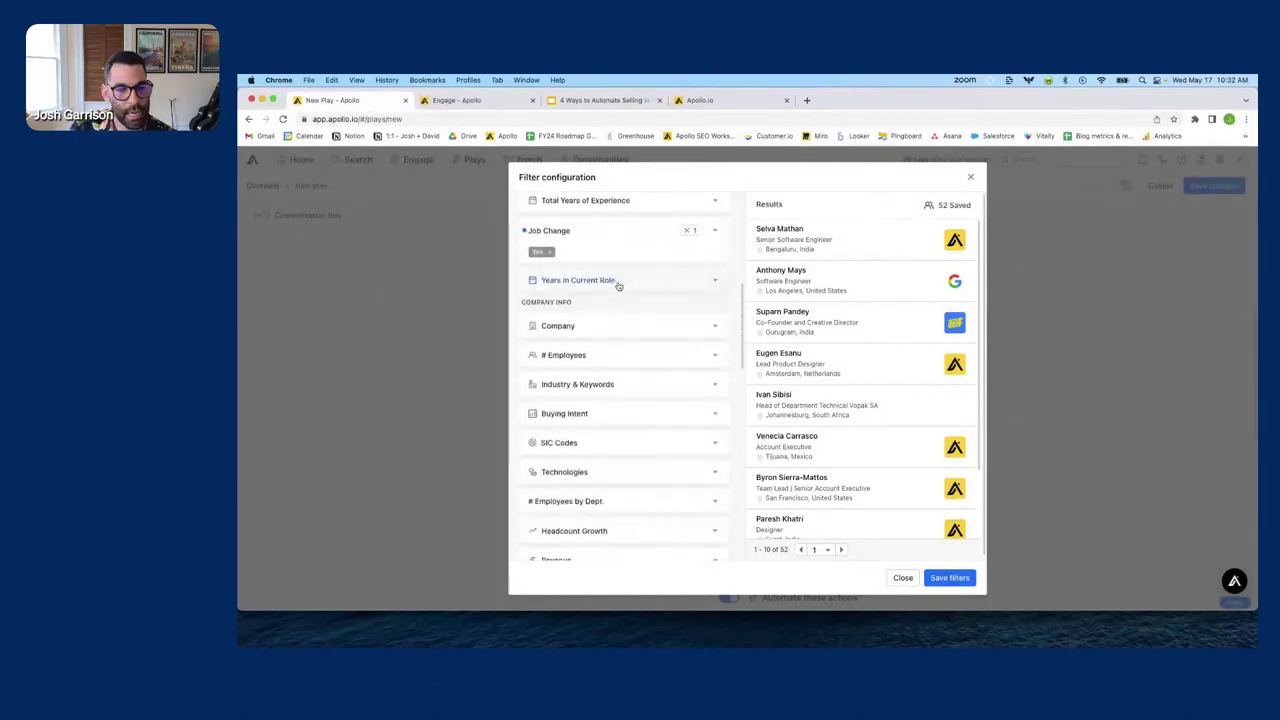
{"action": "scroll", "coordinate": [618, 286], "scroll_direction": "down", "scroll_amount": 20}
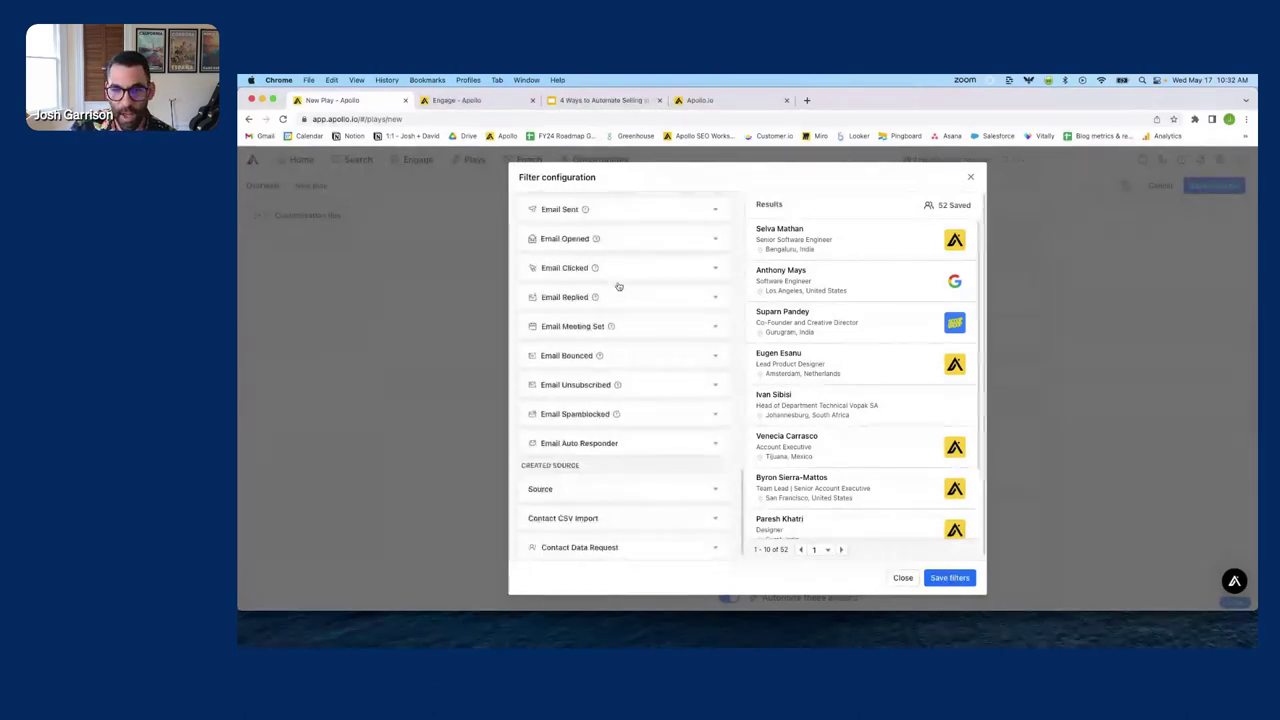
{"action": "scroll", "coordinate": [626, 386], "scroll_direction": "up", "scroll_amount": 2}
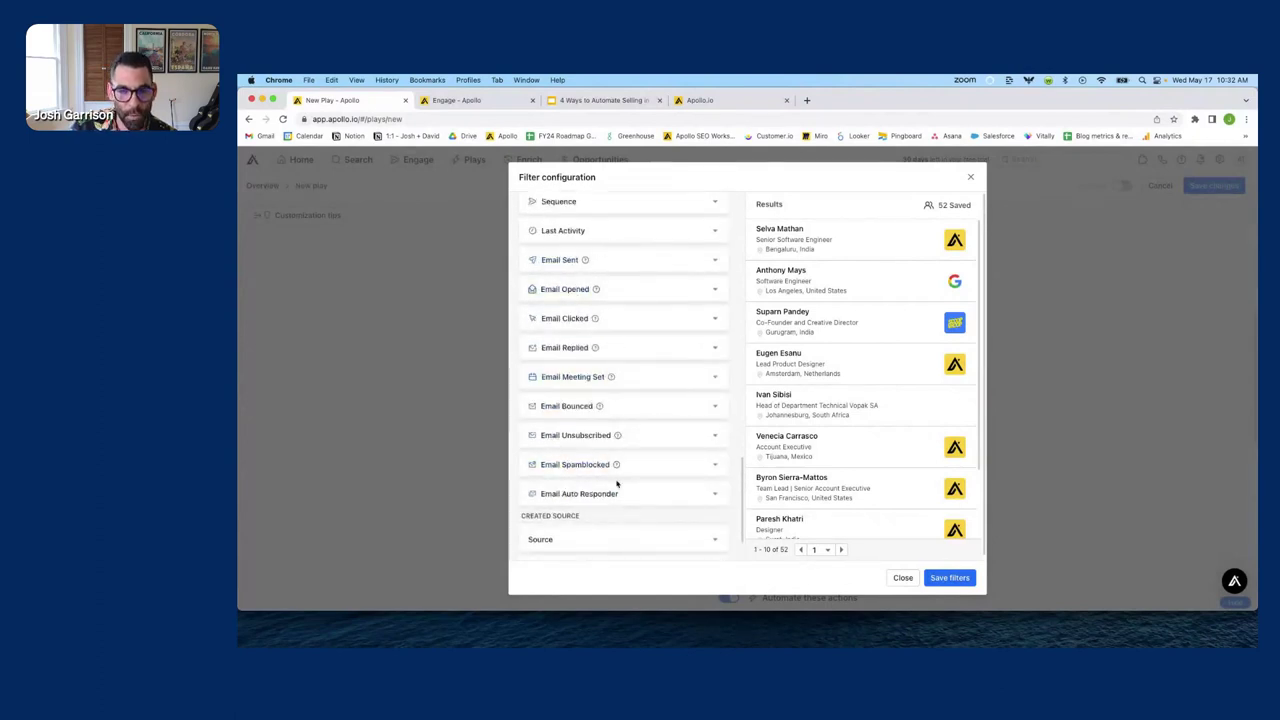
{"action": "left_click", "coordinate": [971, 177]}
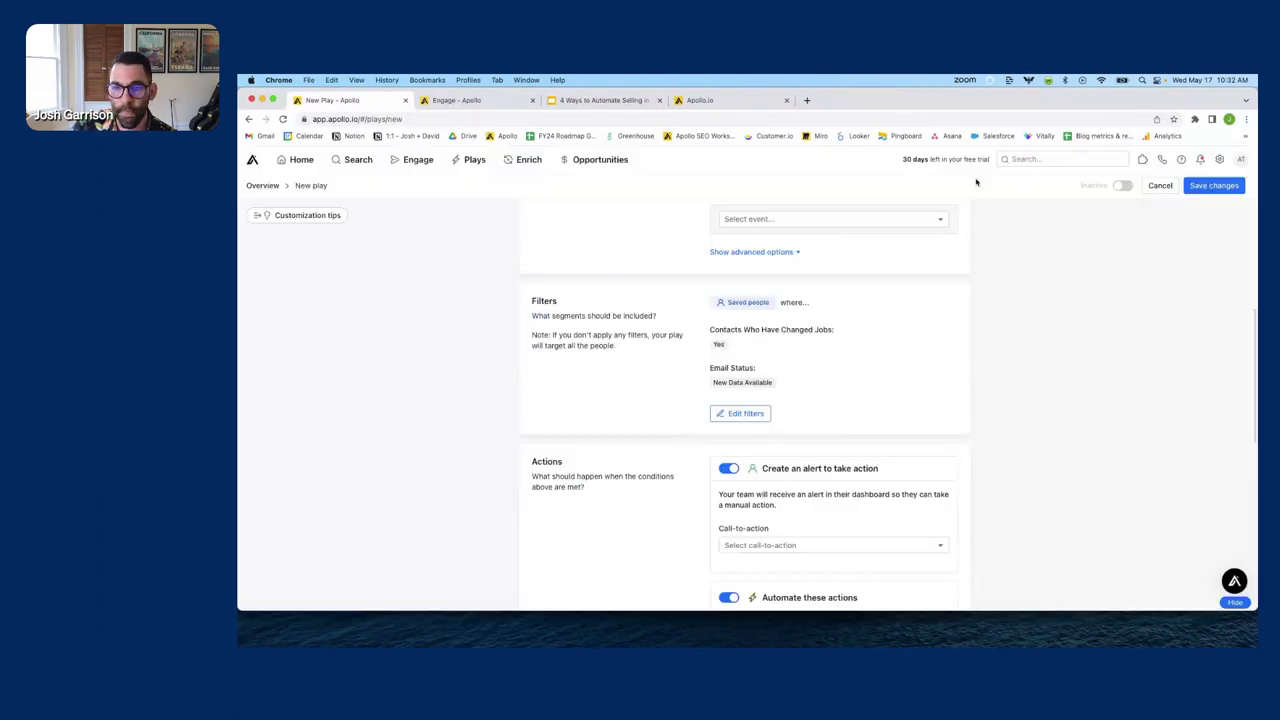
{"action": "scroll", "coordinate": [780, 320], "scroll_direction": "down", "scroll_amount": 1}
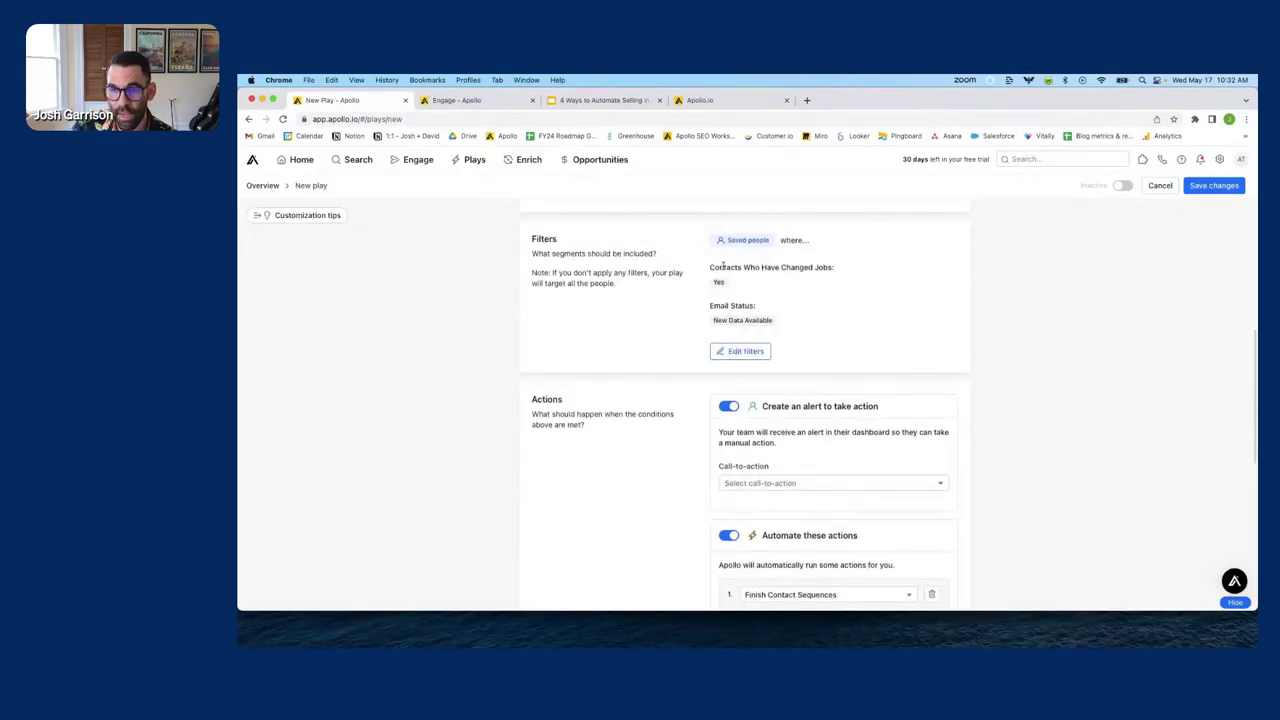
{"action": "left_click_drag", "start_coordinate": [789, 317], "coordinate": [803, 264]}
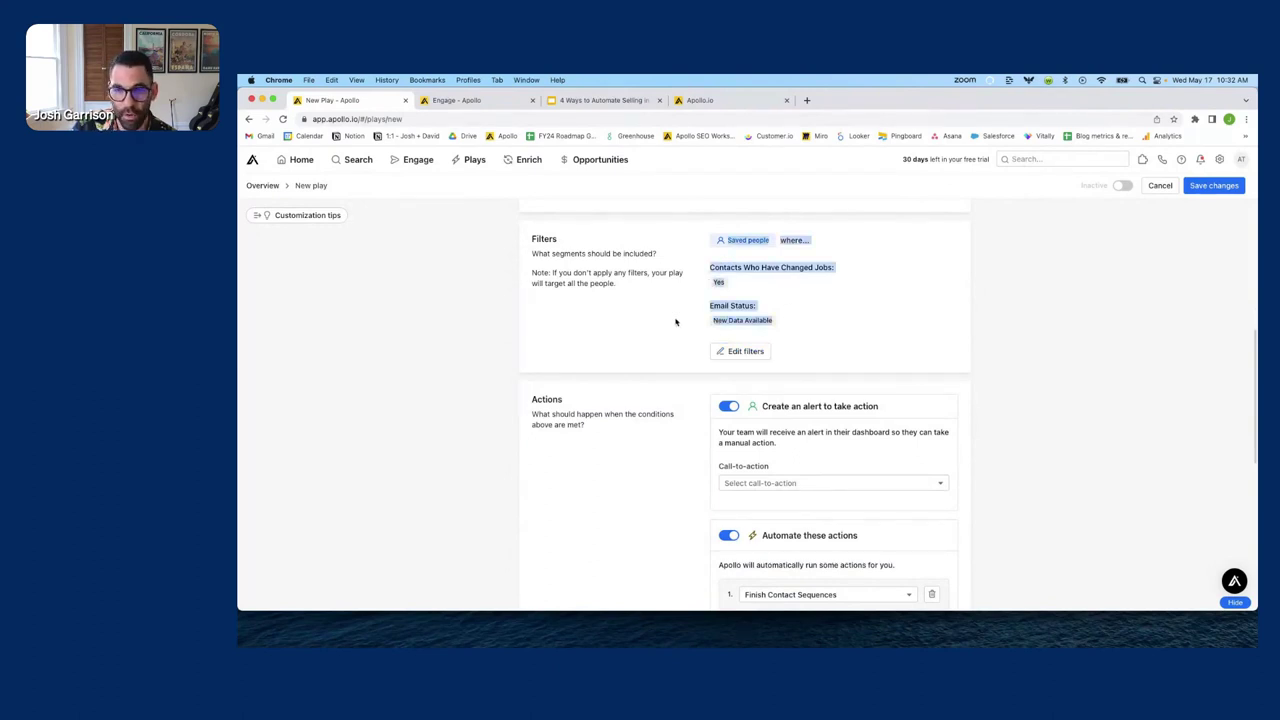
{"action": "left_click", "coordinate": [803, 264]}
- Disable the Create an alert to take action option in the play's actions
{"action": "scroll", "coordinate": [700, 240], "scroll_direction": "down", "scroll_amount": 2}
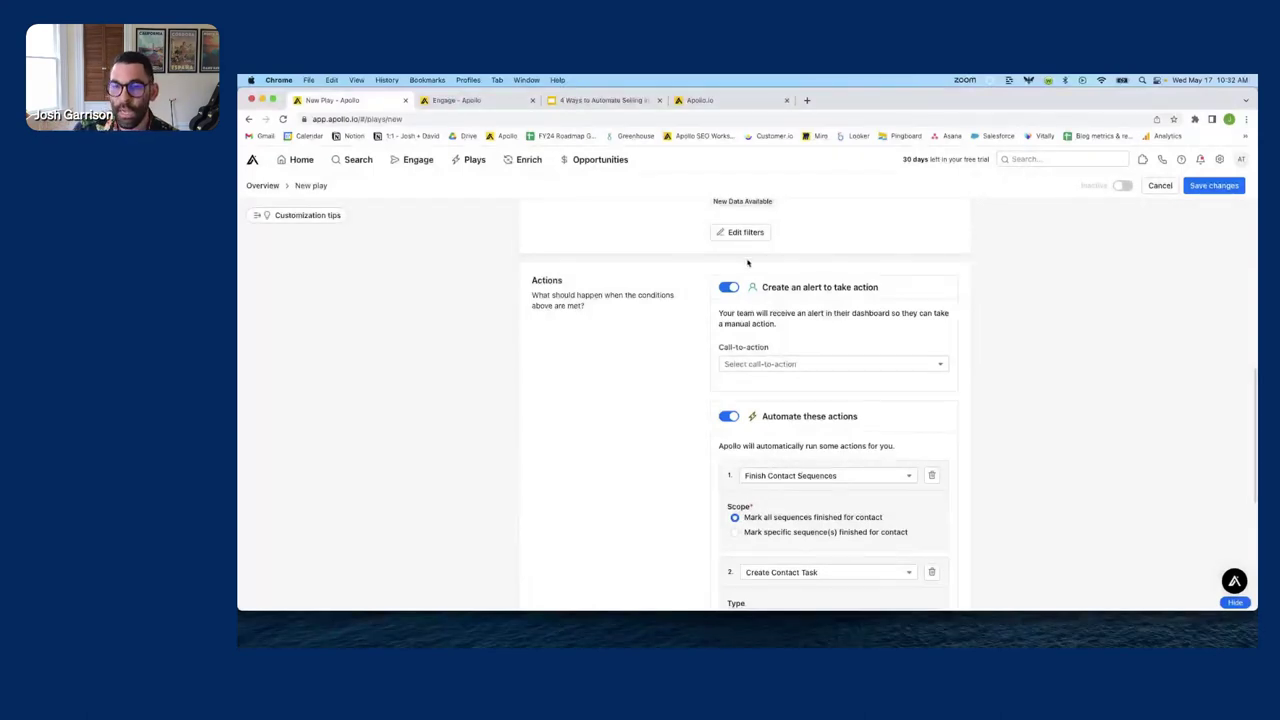
{"action": "left_click", "coordinate": [728, 287]}
{"action": "scroll", "coordinate": [655, 309], "scroll_direction": "down", "scroll_amount": 2}
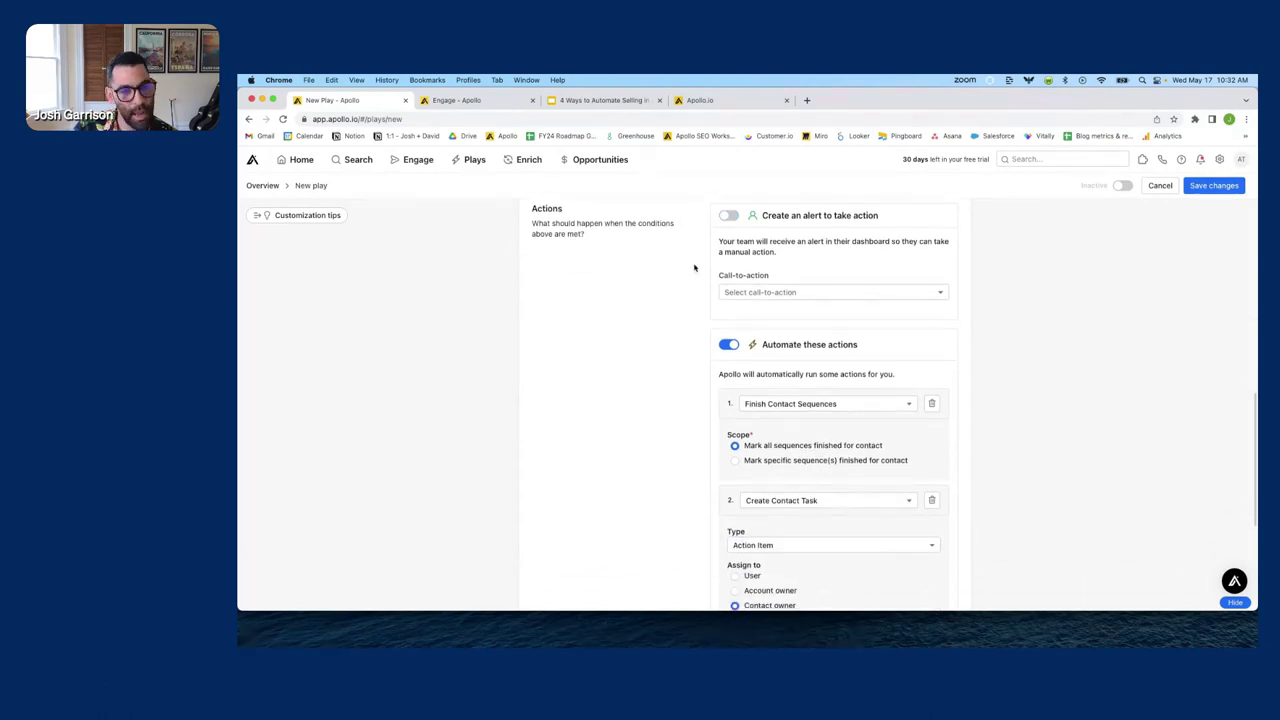
{"action": "scroll", "coordinate": [706, 262], "scroll_direction": "up", "scroll_amount": 1}
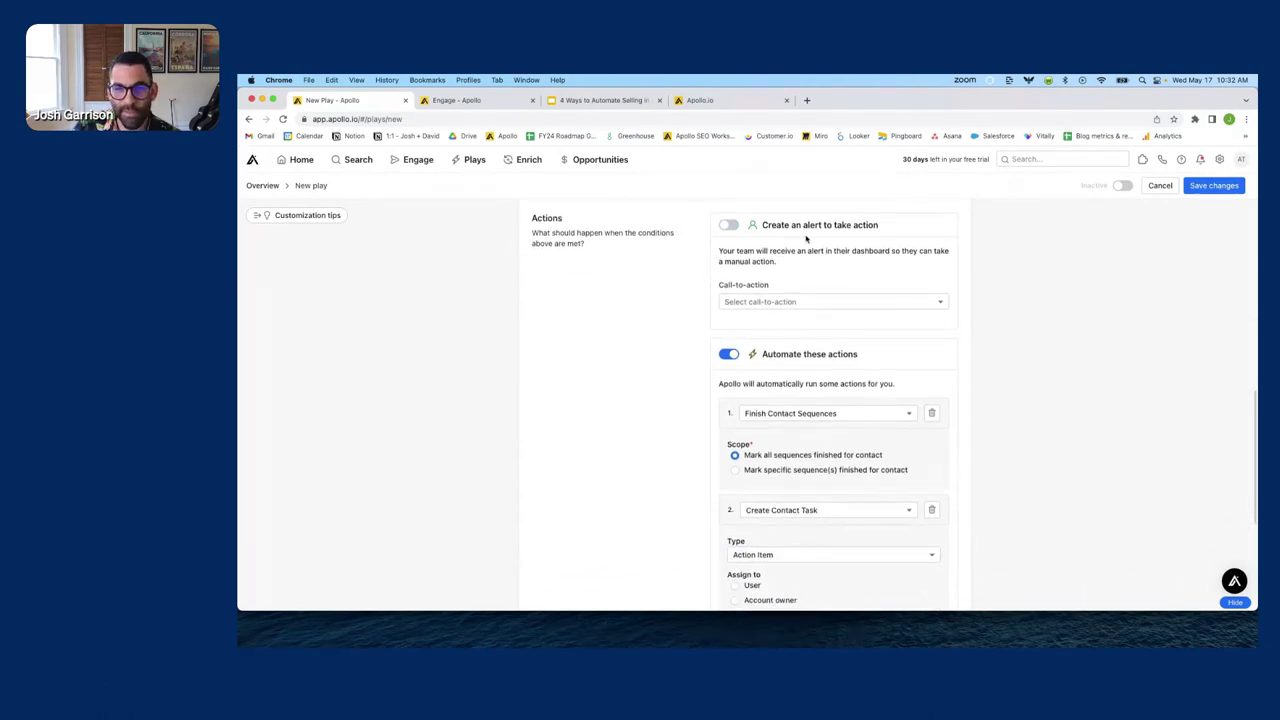
{"action": "left_click_drag", "start_coordinate": [768, 222], "coordinate": [826, 323]}
{"action": "left_click", "coordinate": [669, 306]}
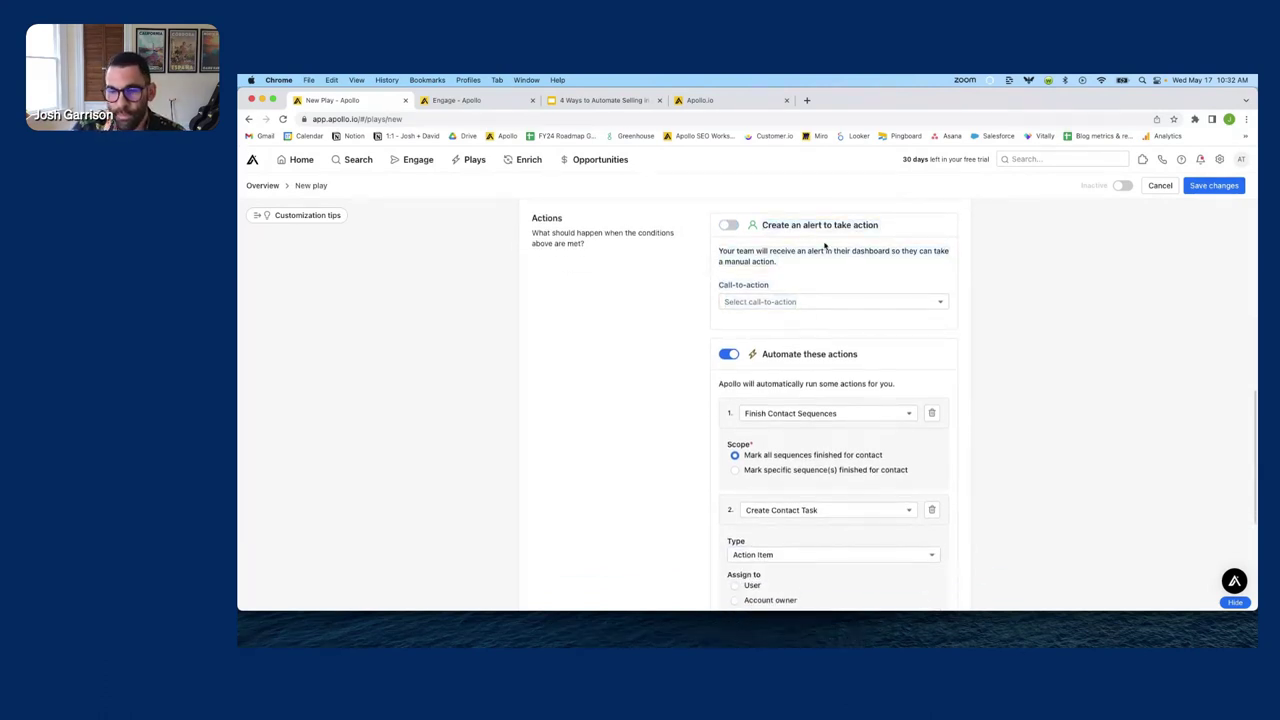
- Examine the automated actions, covering the Finish Contact Sequences scope and the Create Contact Task settings, and recheck the filters
{"action": "scroll", "coordinate": [700, 300], "scroll_direction": "down", "scroll_amount": 2}
{"action": "scroll", "coordinate": [790, 262], "scroll_direction": "down", "scroll_amount": 2}
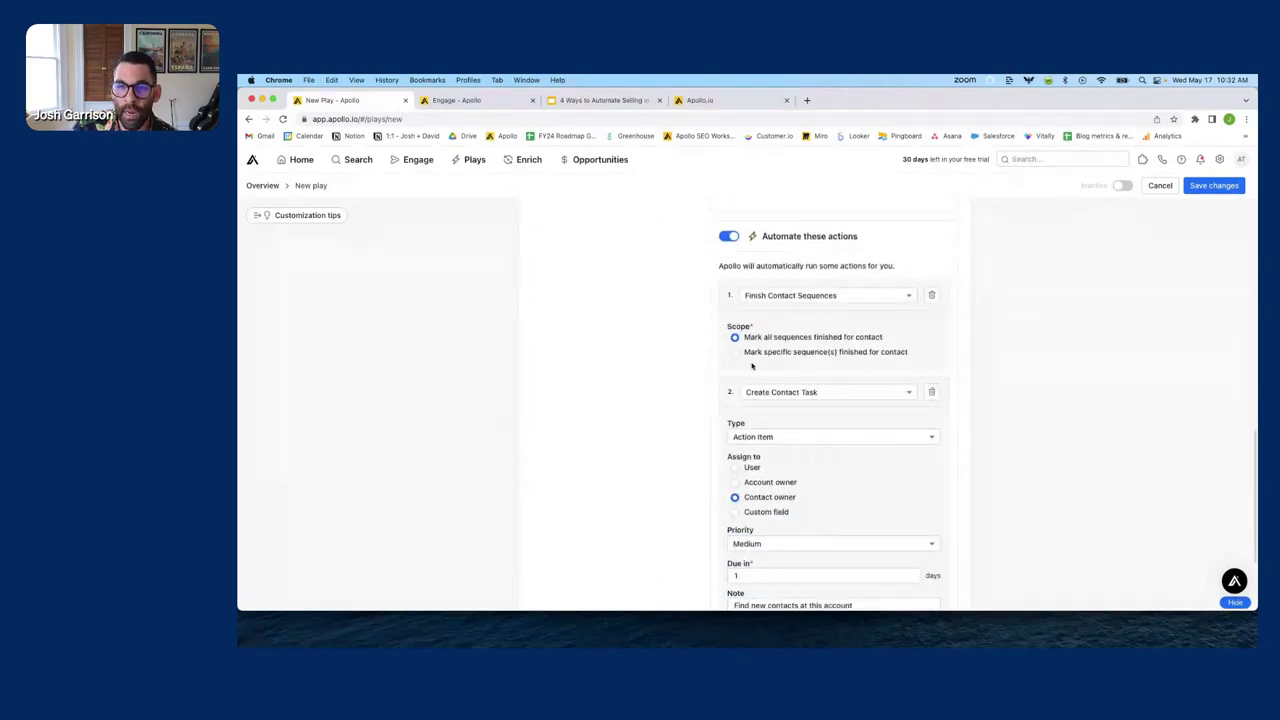
{"action": "scroll", "coordinate": [770, 268], "scroll_direction": "down", "scroll_amount": 1}
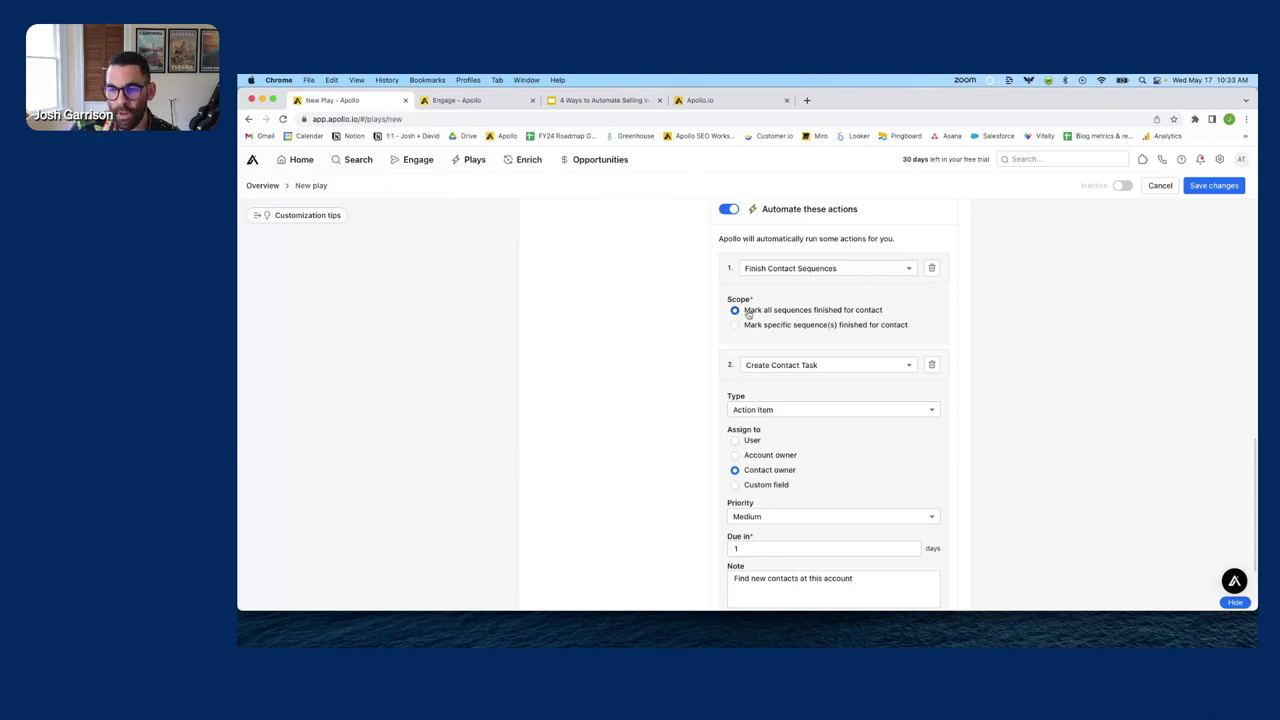
{"action": "scroll", "coordinate": [843, 308], "scroll_direction": "down", "scroll_amount": 1}
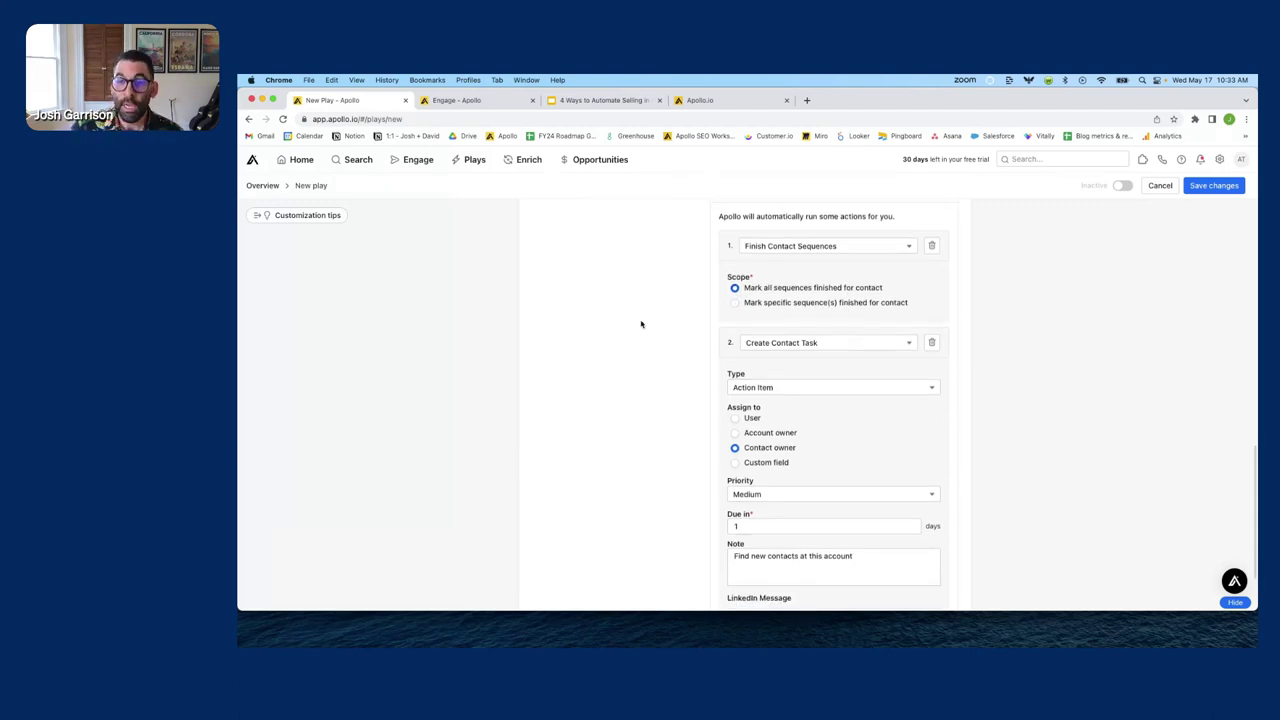
{"action": "scroll", "coordinate": [641, 324], "scroll_direction": "up", "scroll_amount": 10}
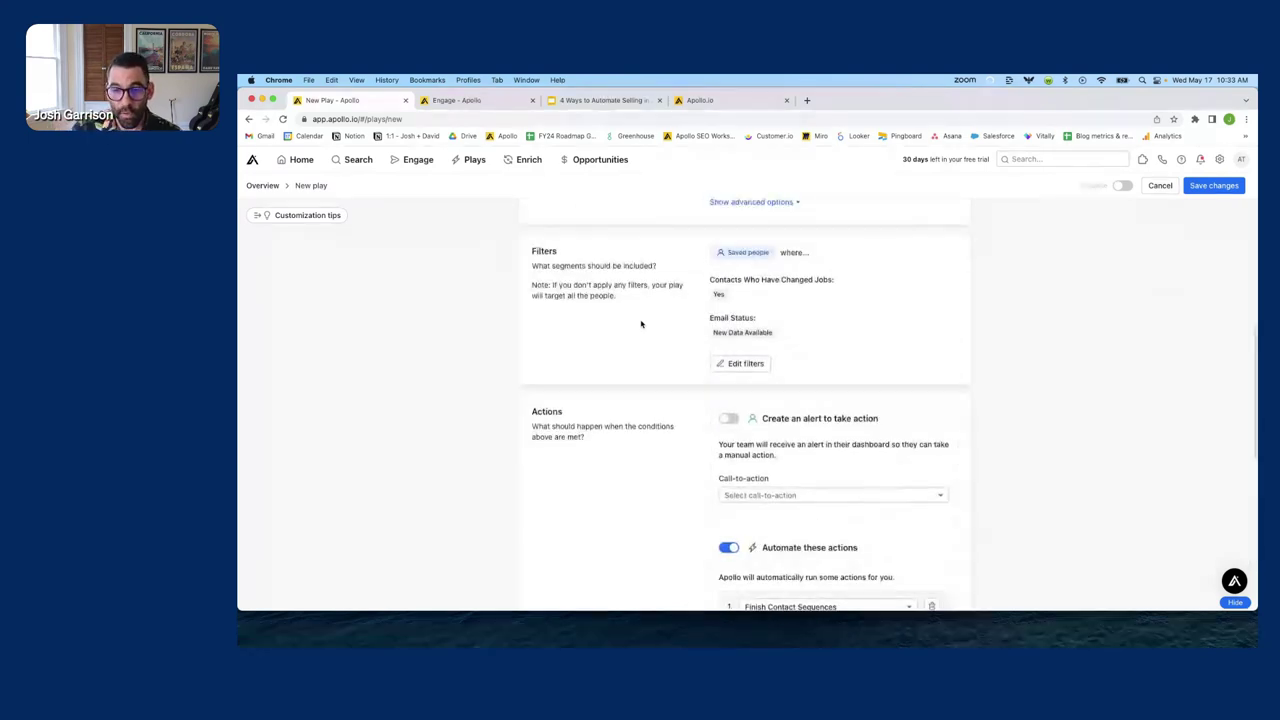
{"action": "scroll", "coordinate": [641, 324], "scroll_direction": "down", "scroll_amount": 3}
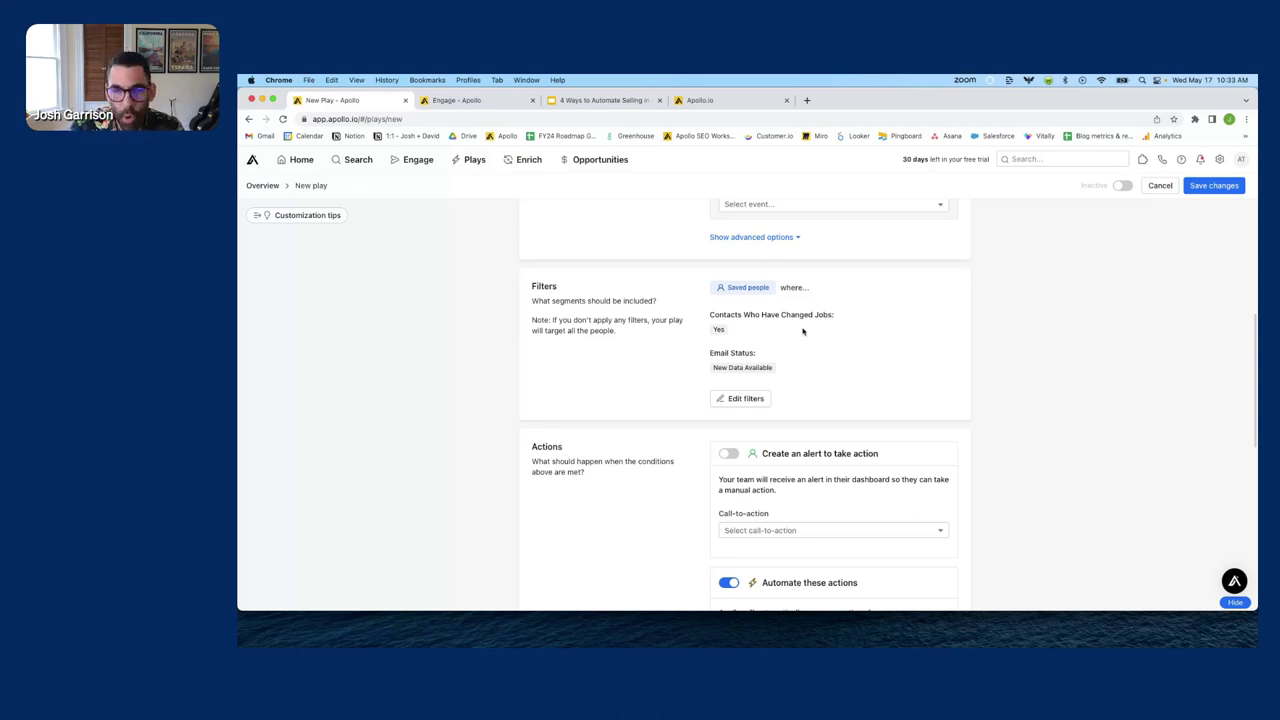
{"action": "scroll", "coordinate": [802, 331], "scroll_direction": "down", "scroll_amount": 5}
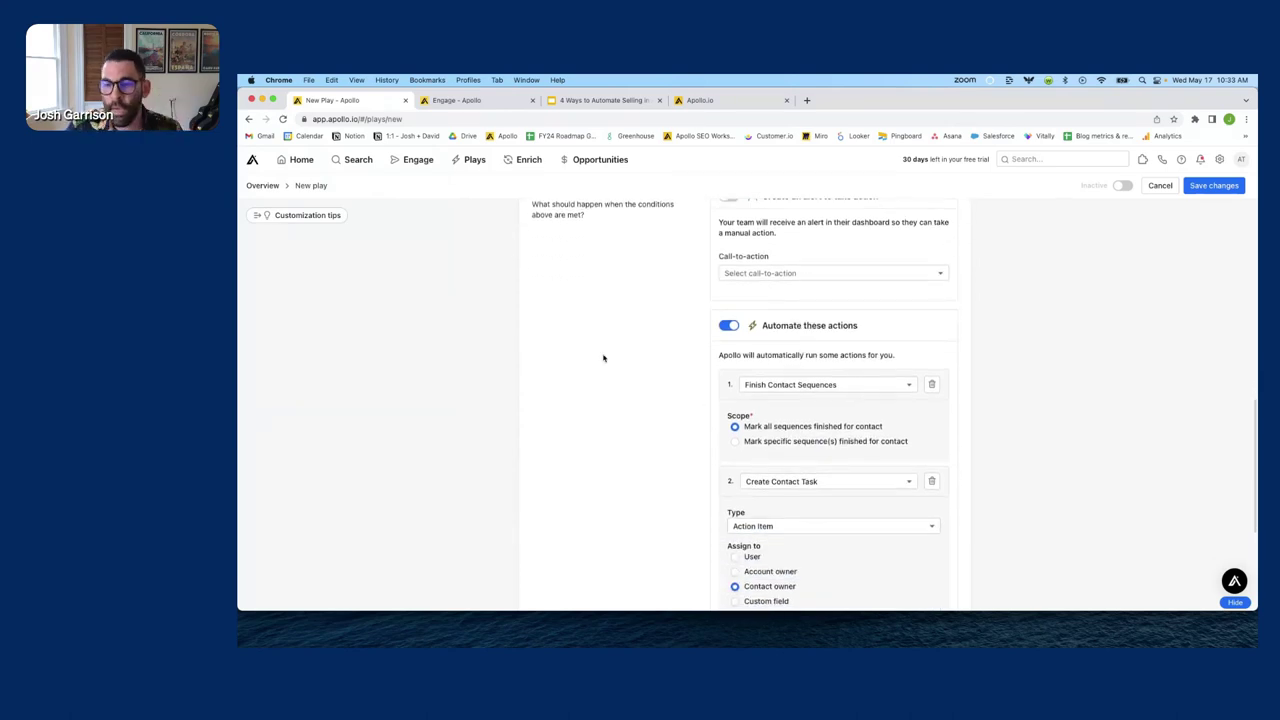
{"action": "scroll", "coordinate": [640, 330], "scroll_direction": "down", "scroll_amount": 3}
{"action": "scroll", "coordinate": [816, 260], "scroll_direction": "down", "scroll_amount": 2}
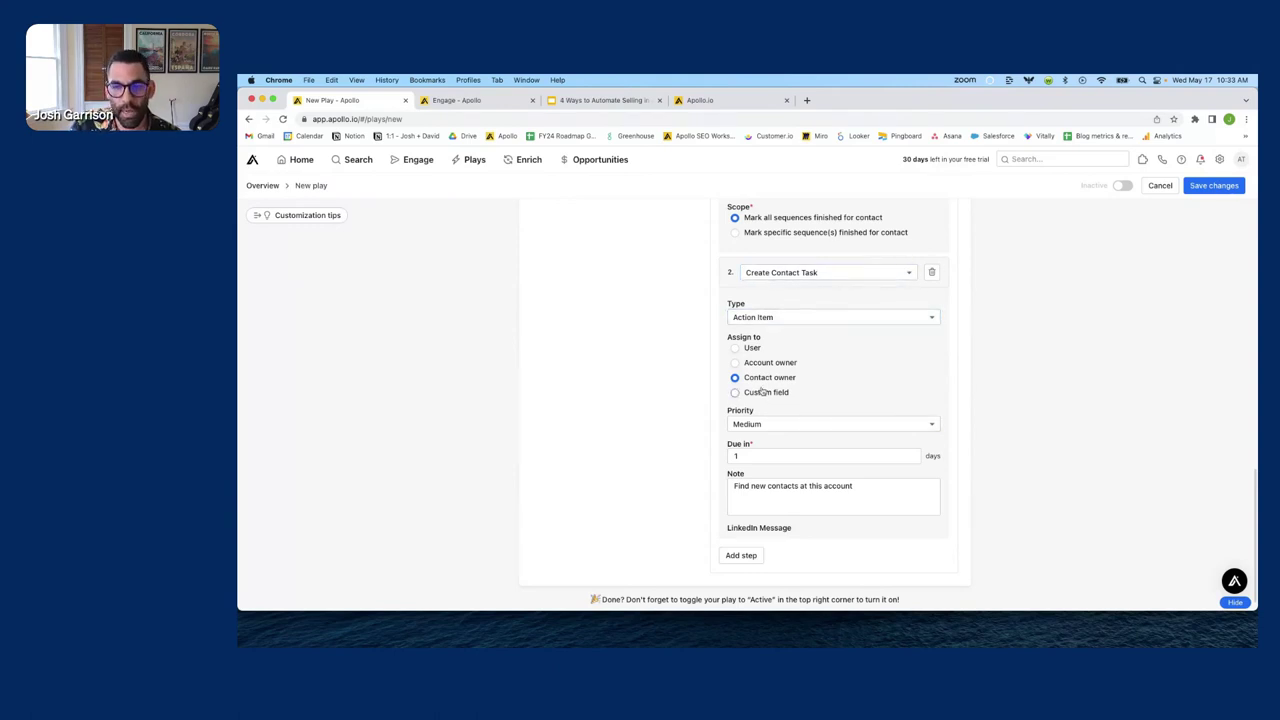
{"action": "scroll", "coordinate": [889, 314], "scroll_direction": "down", "scroll_amount": 1}
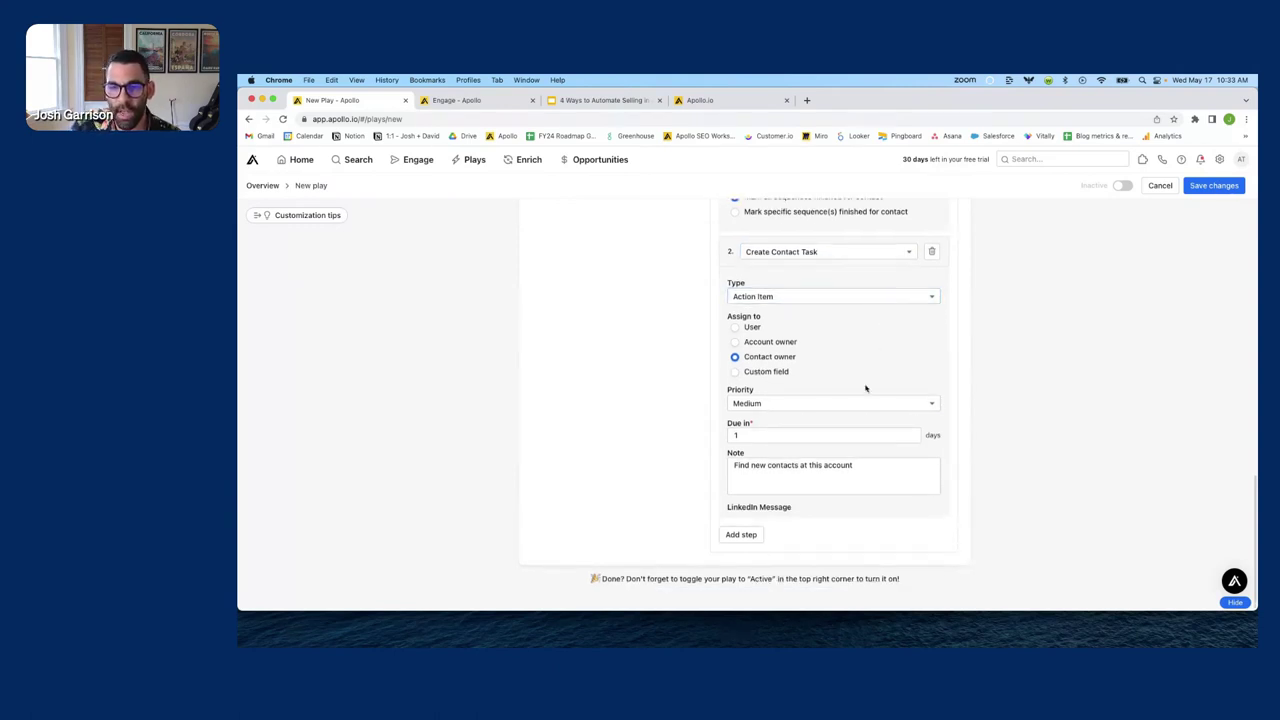
- Replace the contact task's note with "We removed someone from this account from sequences because they got a new job. Please go find someone else!"
{"action": "left_click_drag", "start_coordinate": [824, 466], "coordinate": [878, 475]}
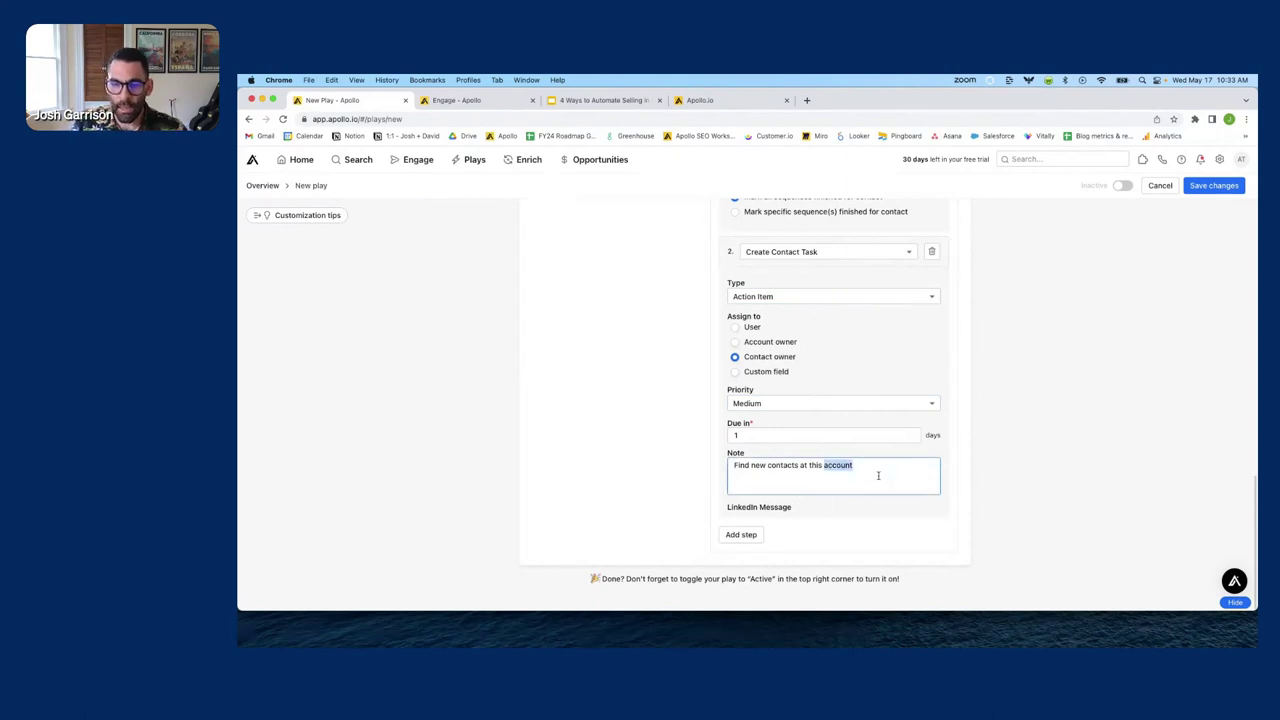
{"action": "key", "text": "super+a"}
{"action": "key", "text": "BackSpace"}
{"action": "type", "text": "We"}
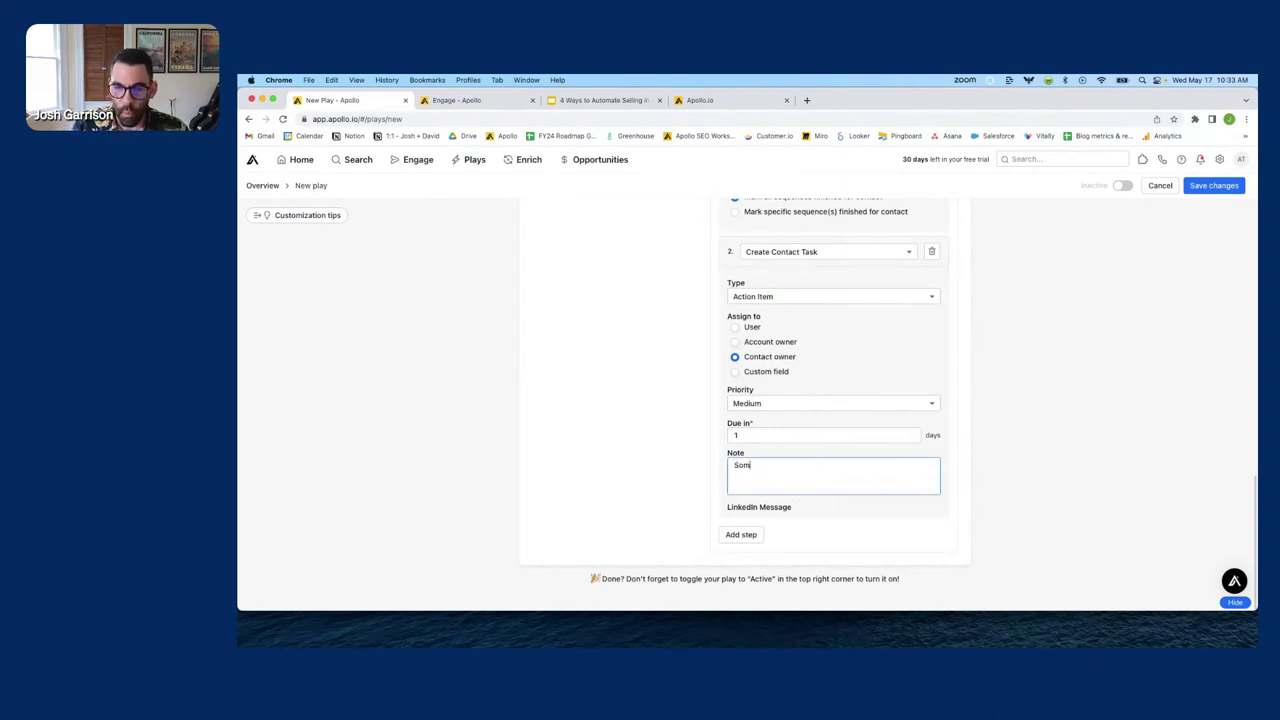
{"action": "type", "text": " removed someone fr"}
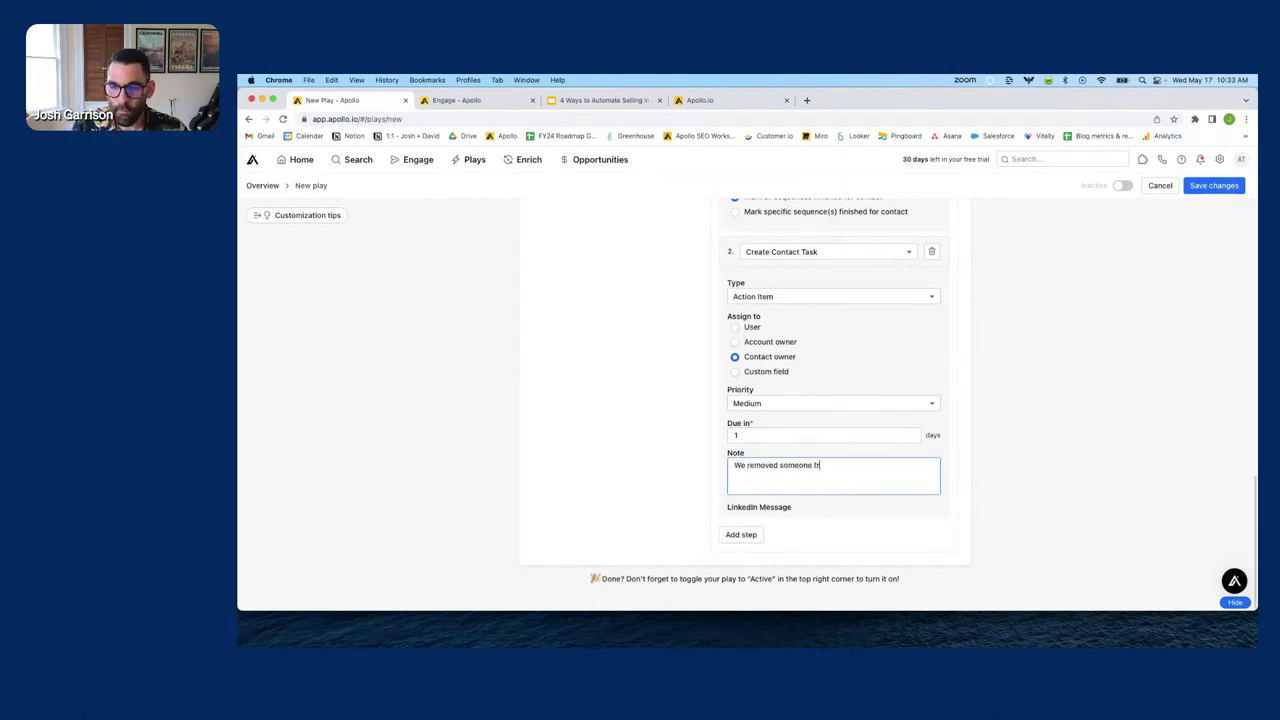
{"action": "type", "text": "om this account form se"}
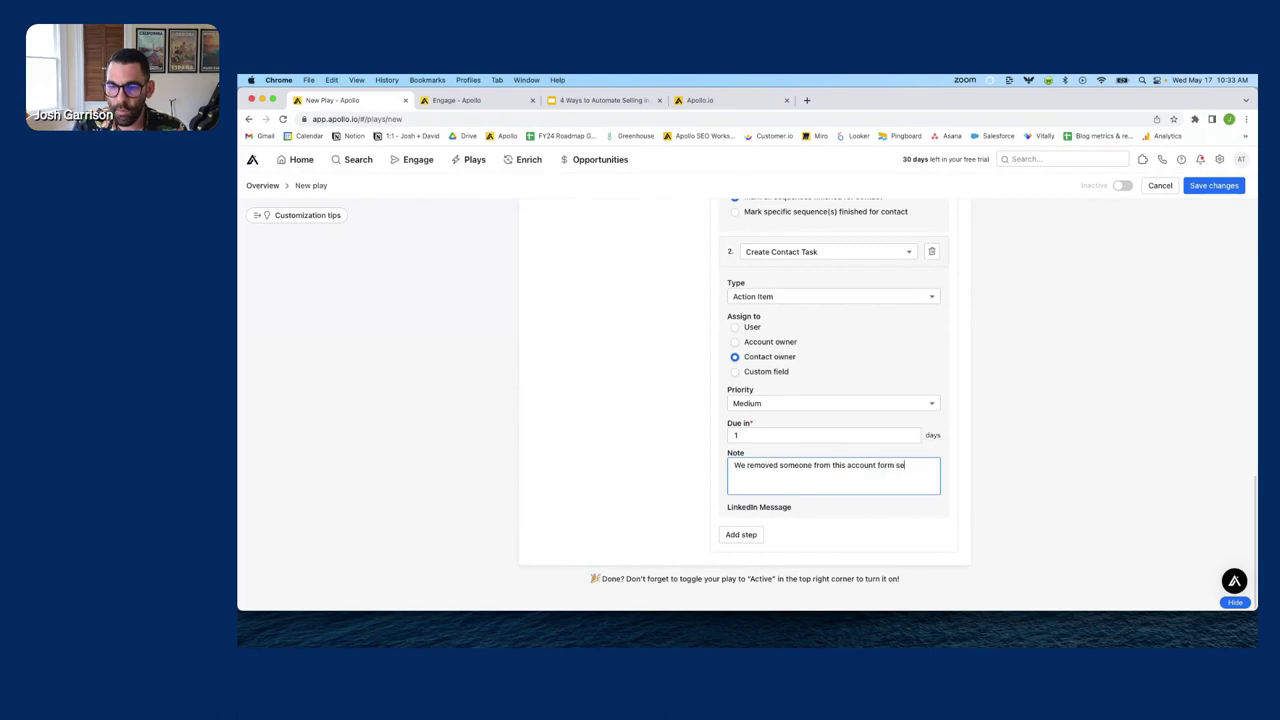
{"action": "key", "text": "BackSpace"}
{"action": "key", "text": "BackSpace"}
{"action": "key", "text": "BackSpace"}
{"action": "key", "text": "BackSpace"}
{"action": "key", "text": "BackSpace"}
{"action": "key", "text": "BackSpace"}
{"action": "type", "text": "rom sequences "}
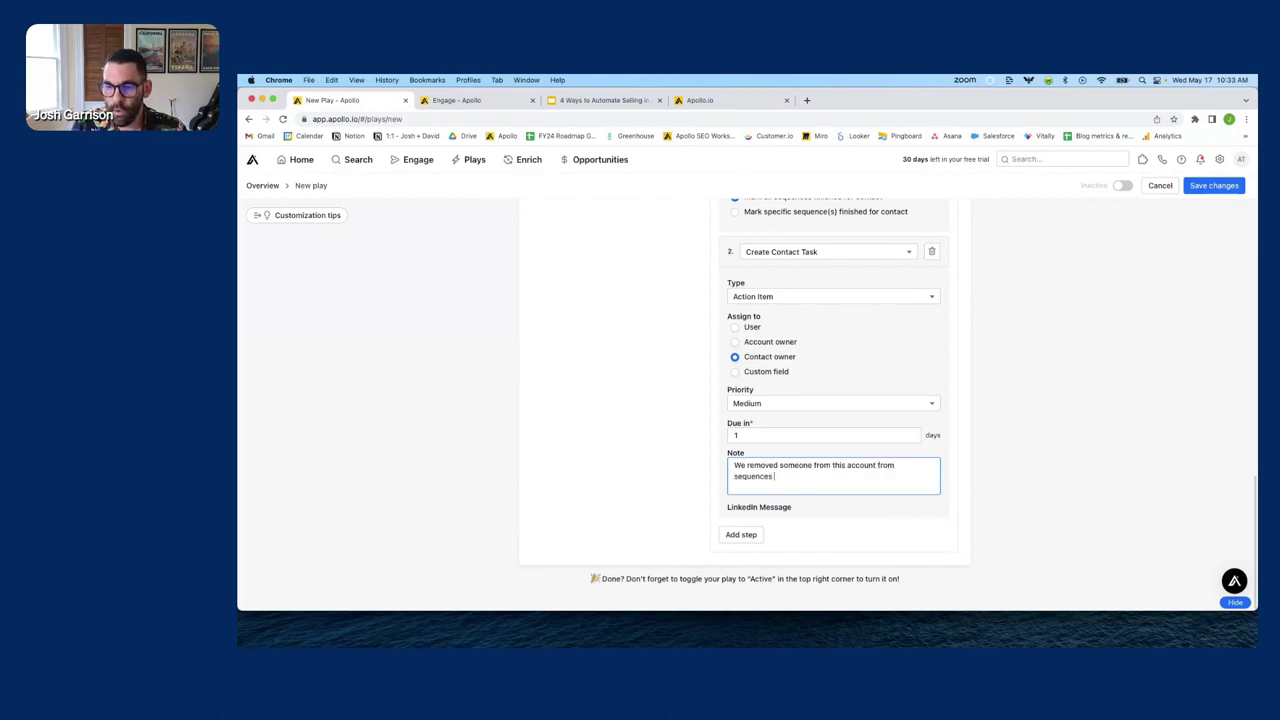
{"action": "type", "text": "because they got a new j"}
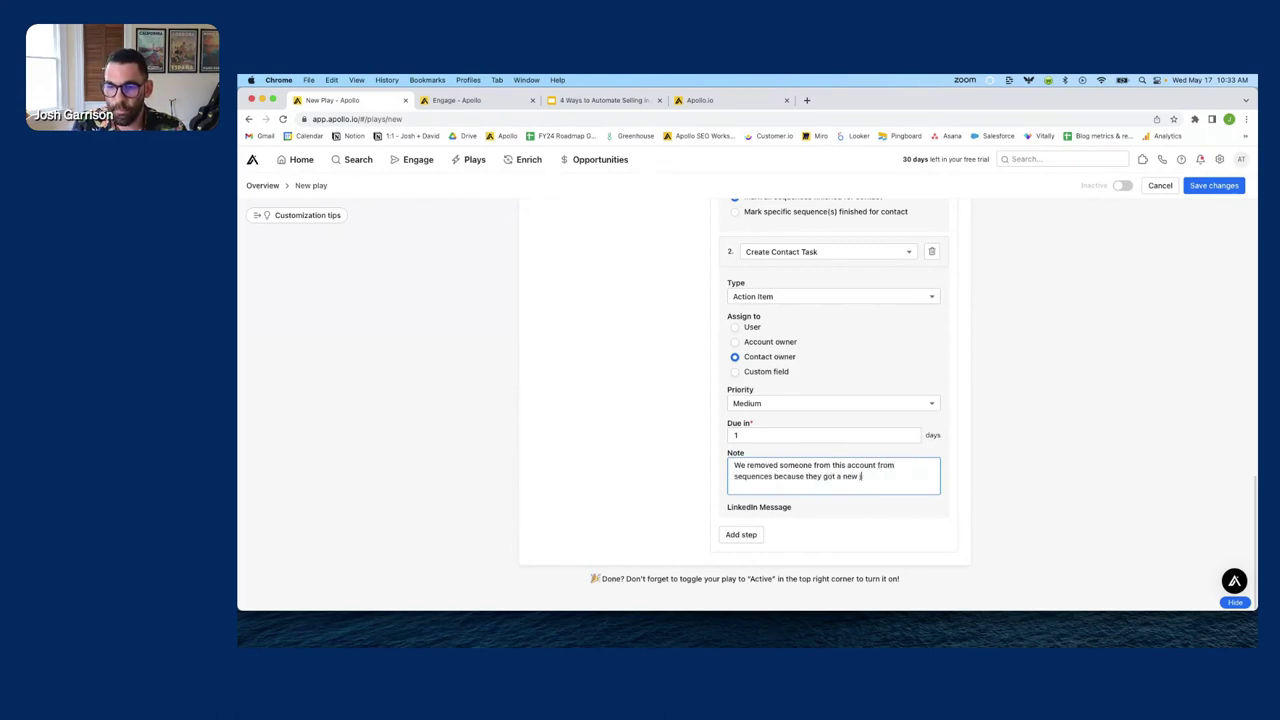
{"action": "type", "text": "ob. Please go find s"}
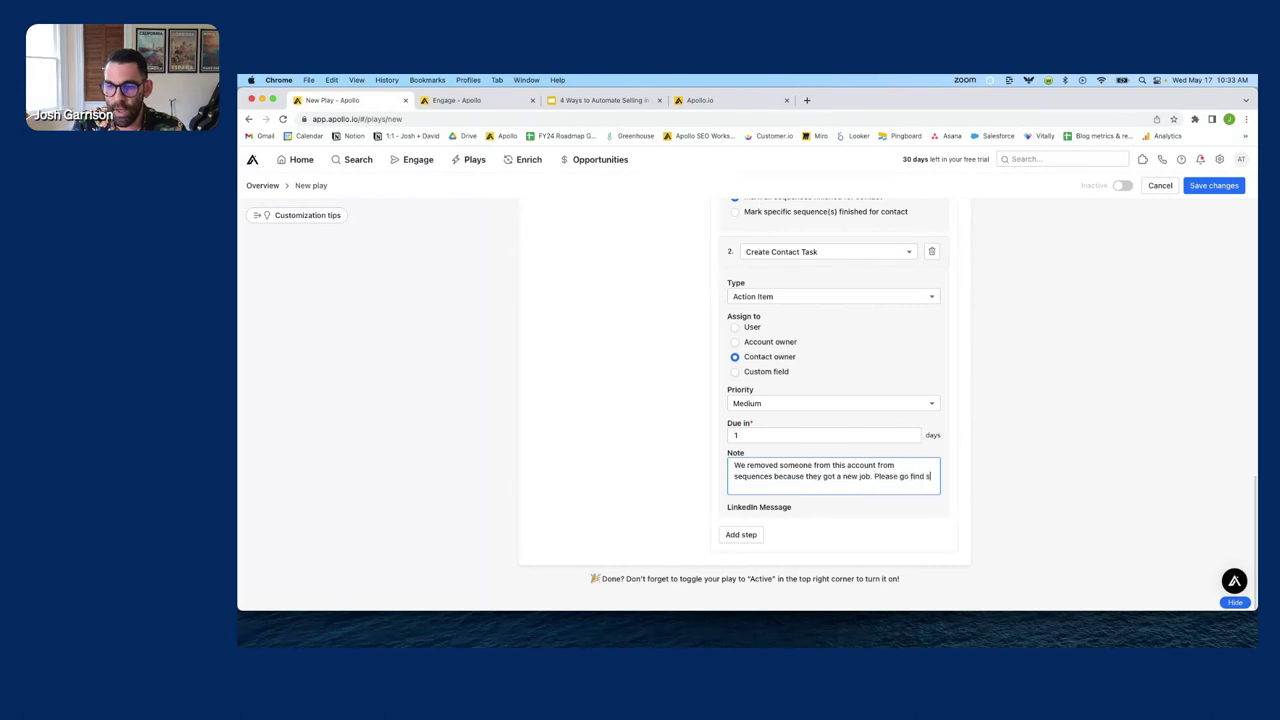
{"action": "type", "text": "omeone else!"}
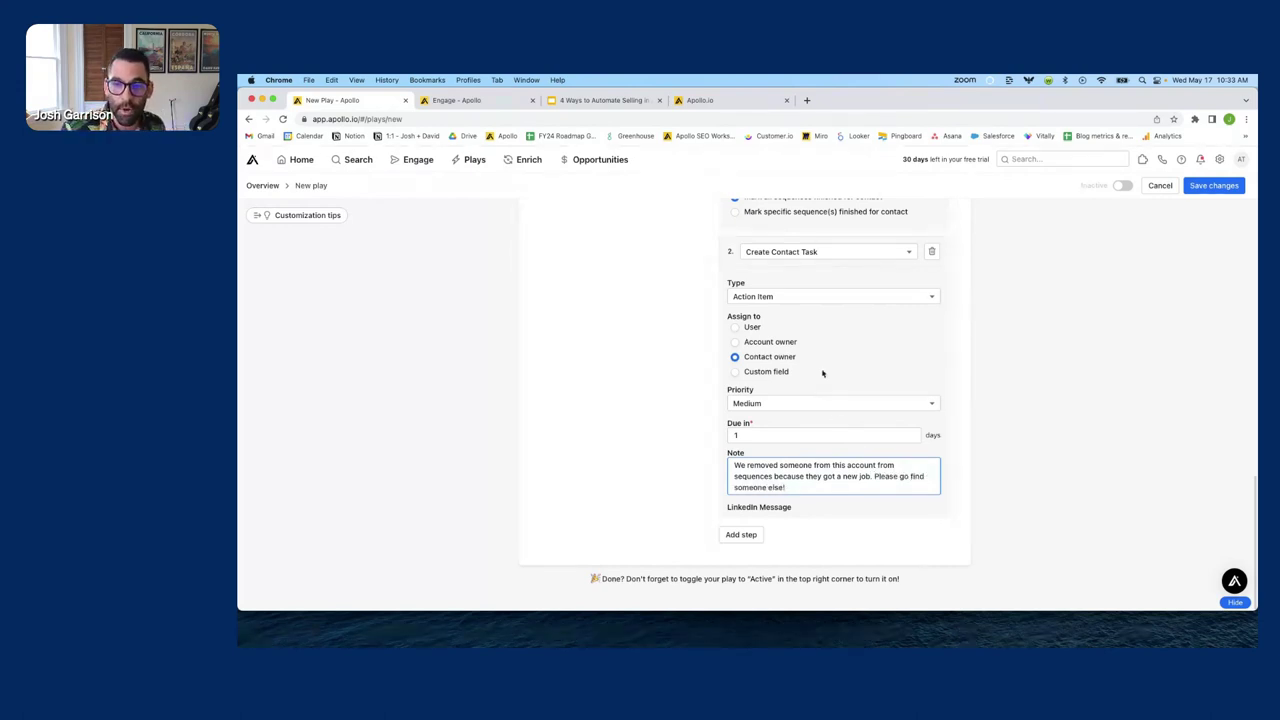
- Set the contact task's priority to Low
{"action": "left_click", "coordinate": [757, 404]}
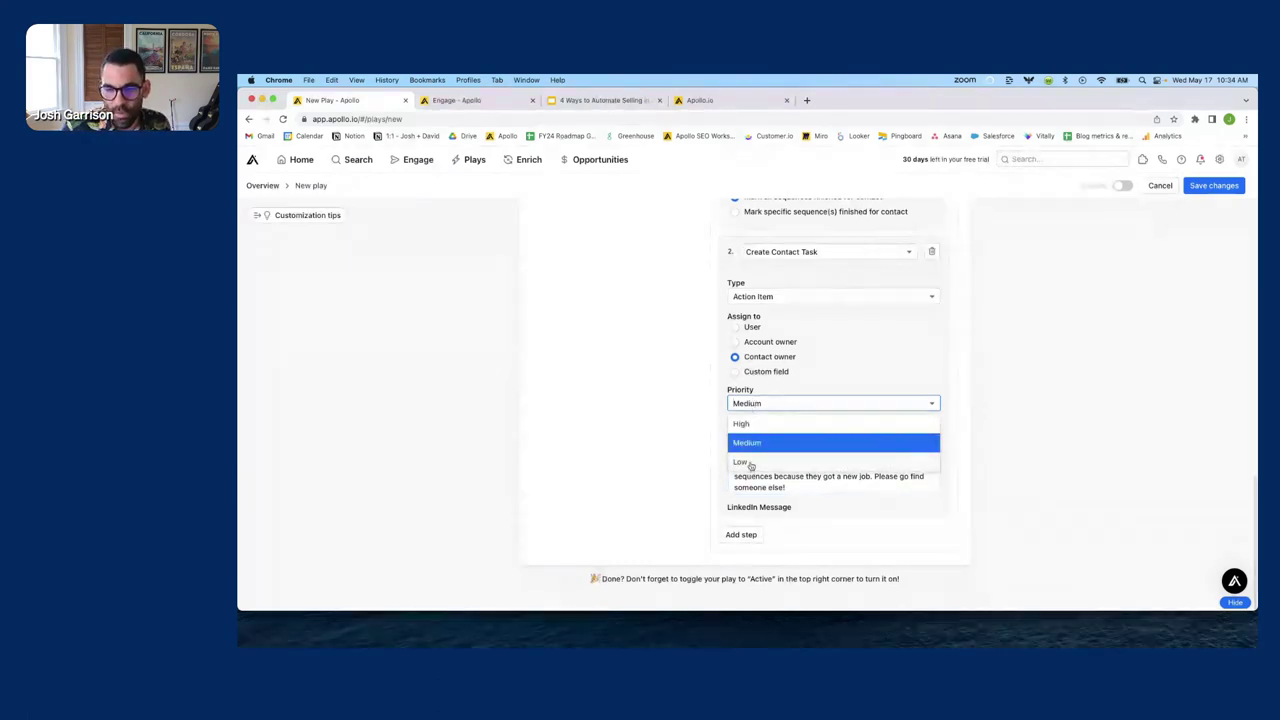
{"action": "left_click", "coordinate": [750, 464]}
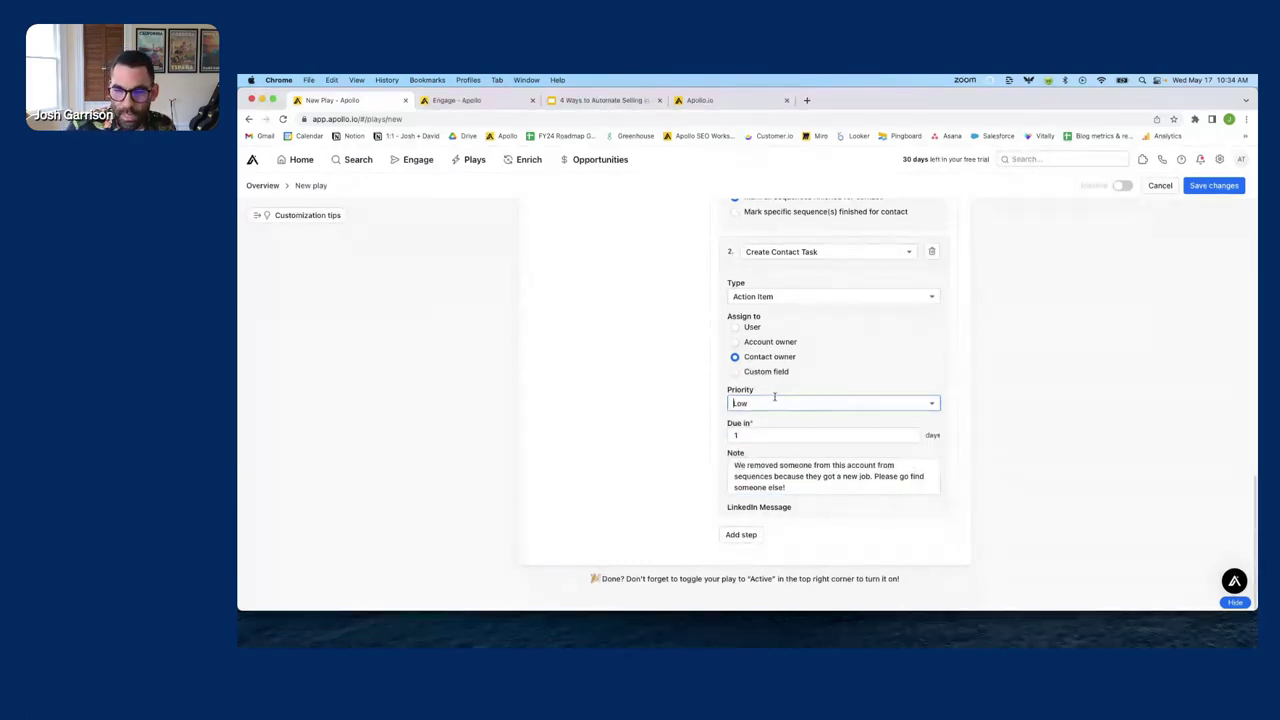
{"action": "left_click", "coordinate": [742, 402]}
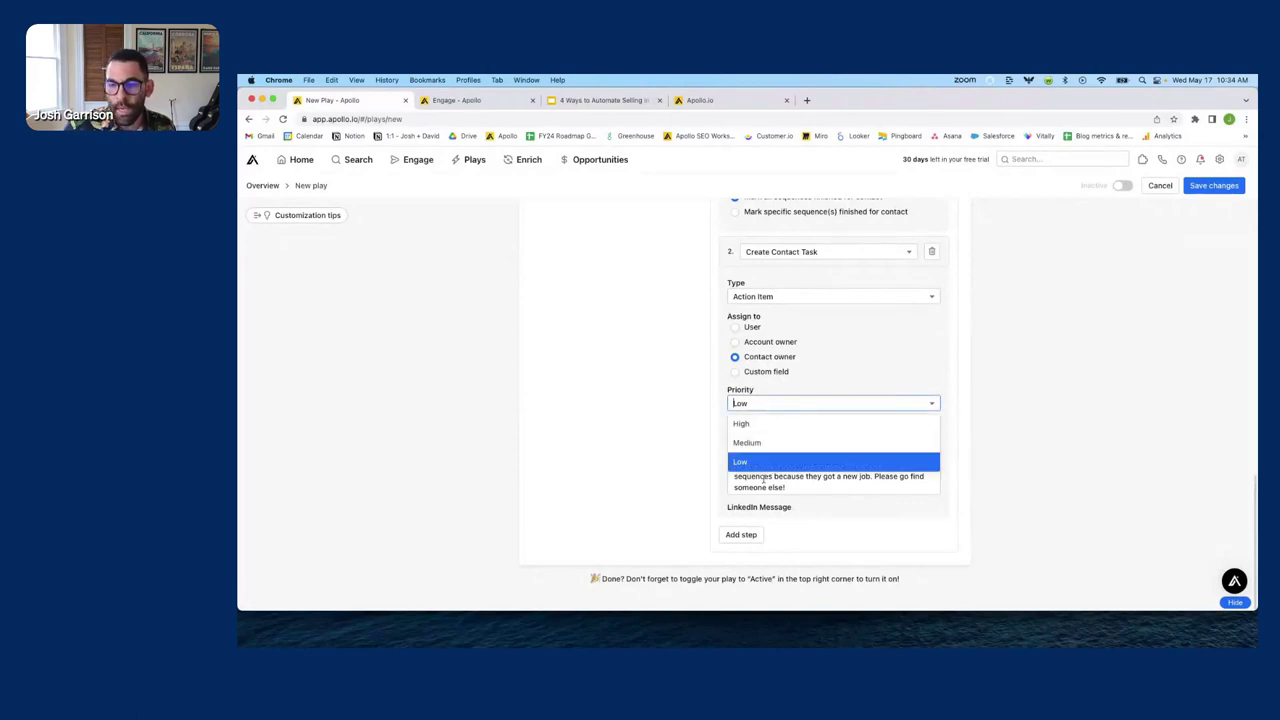
{"action": "left_click", "coordinate": [752, 470]}
- Save the new play and activate End sequence for outdated contacts in the plays list
{"action": "left_click", "coordinate": [1212, 185]}
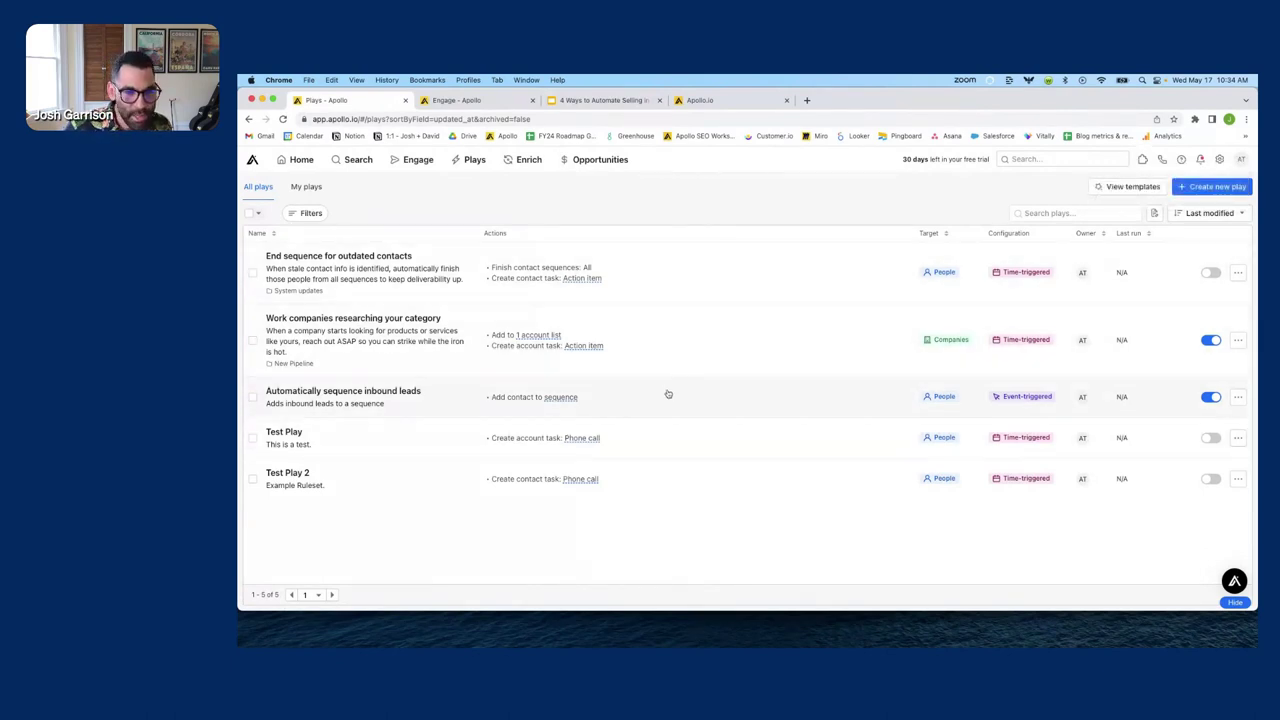
{"action": "left_click", "coordinate": [1211, 273]}
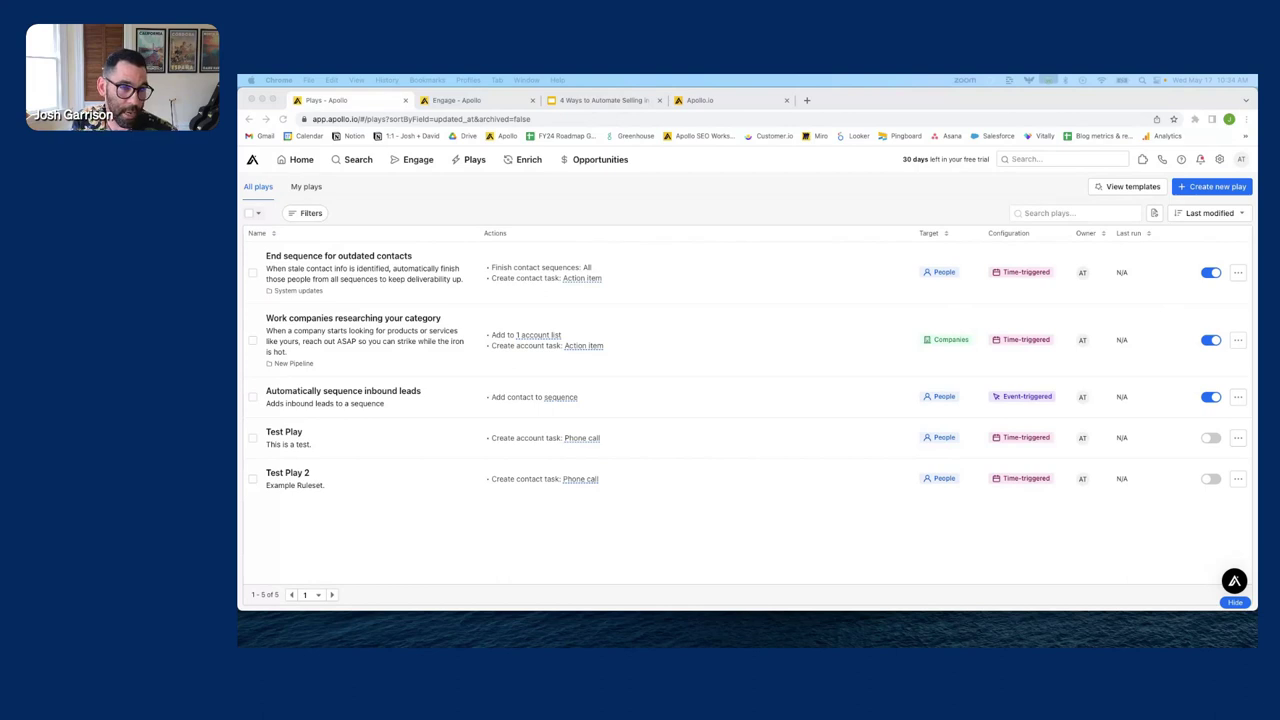
- Switch to the Google Slides presentation 4 Ways to Automate Selling in Apollo
{"action": "left_click", "coordinate": [500, 175]}
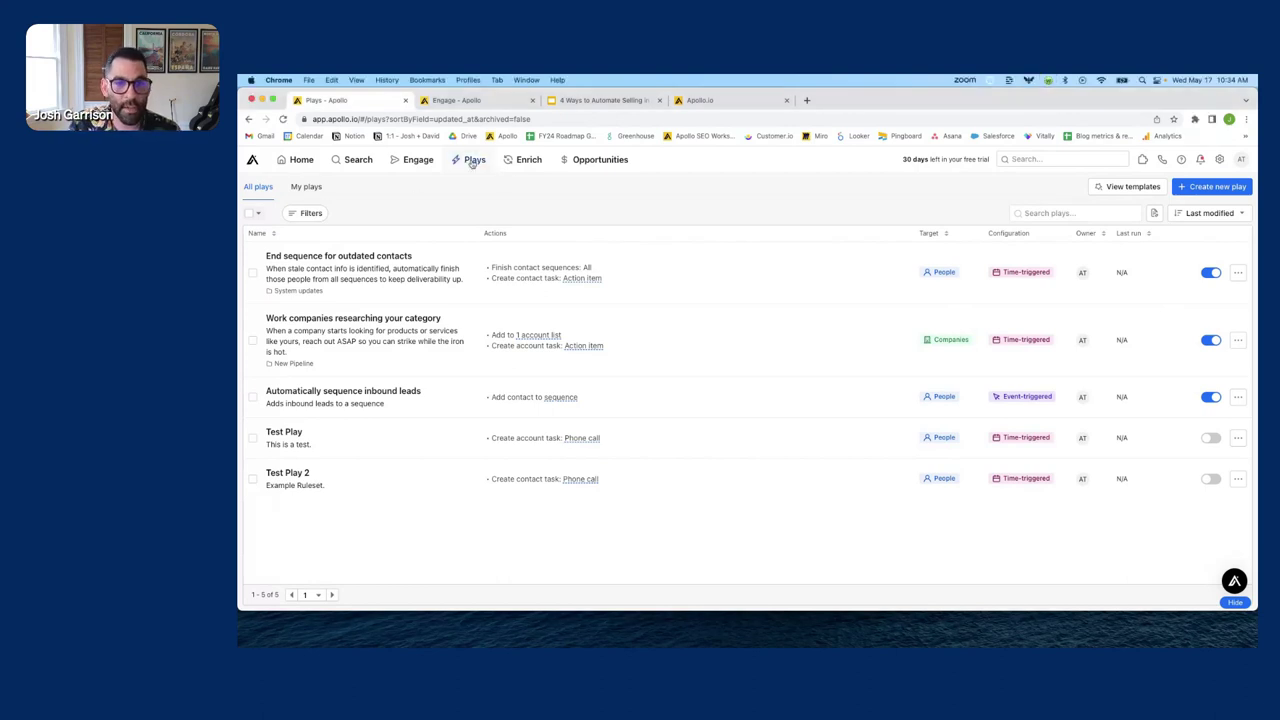
{"action": "left_click", "coordinate": [603, 100]}
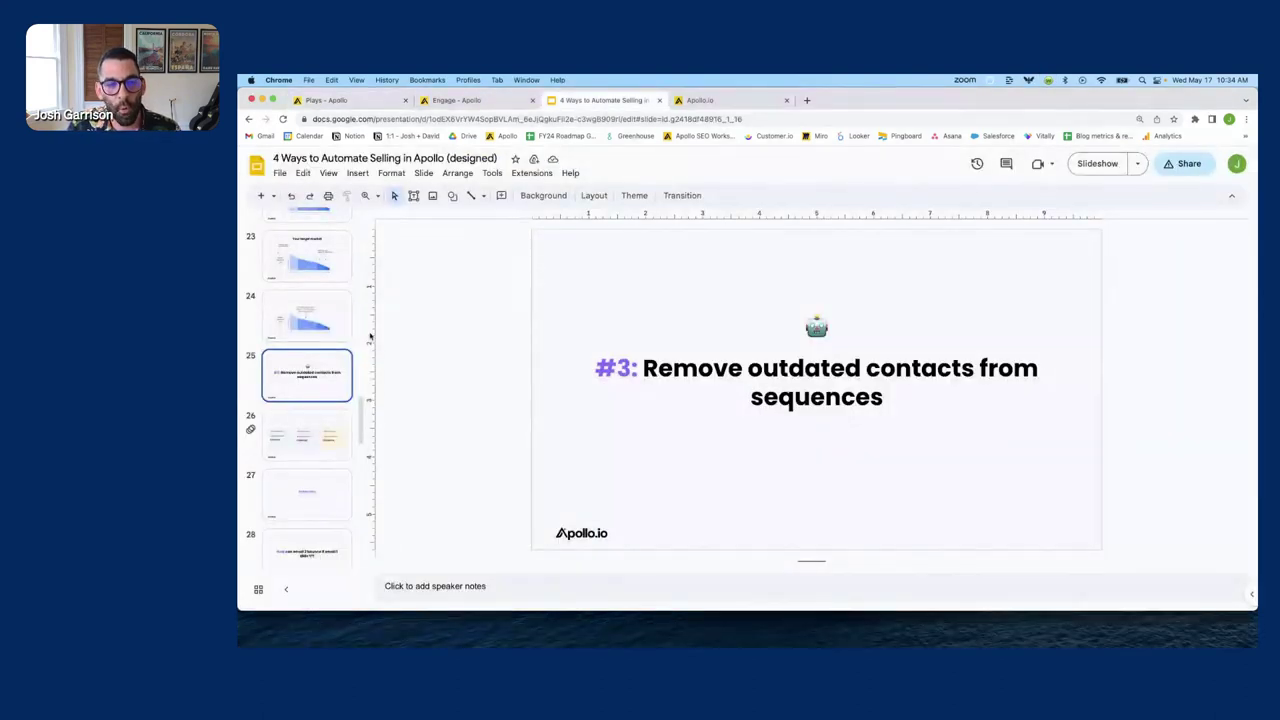
- Advance the presentation to the slide "#4: Automate literally anything"
{"action": "scroll", "coordinate": [310, 400], "scroll_direction": "down", "scroll_amount": 2}
{"action": "left_click", "coordinate": [316, 406]}
{"action": "scroll", "coordinate": [310, 420], "scroll_direction": "down", "scroll_amount": 3}
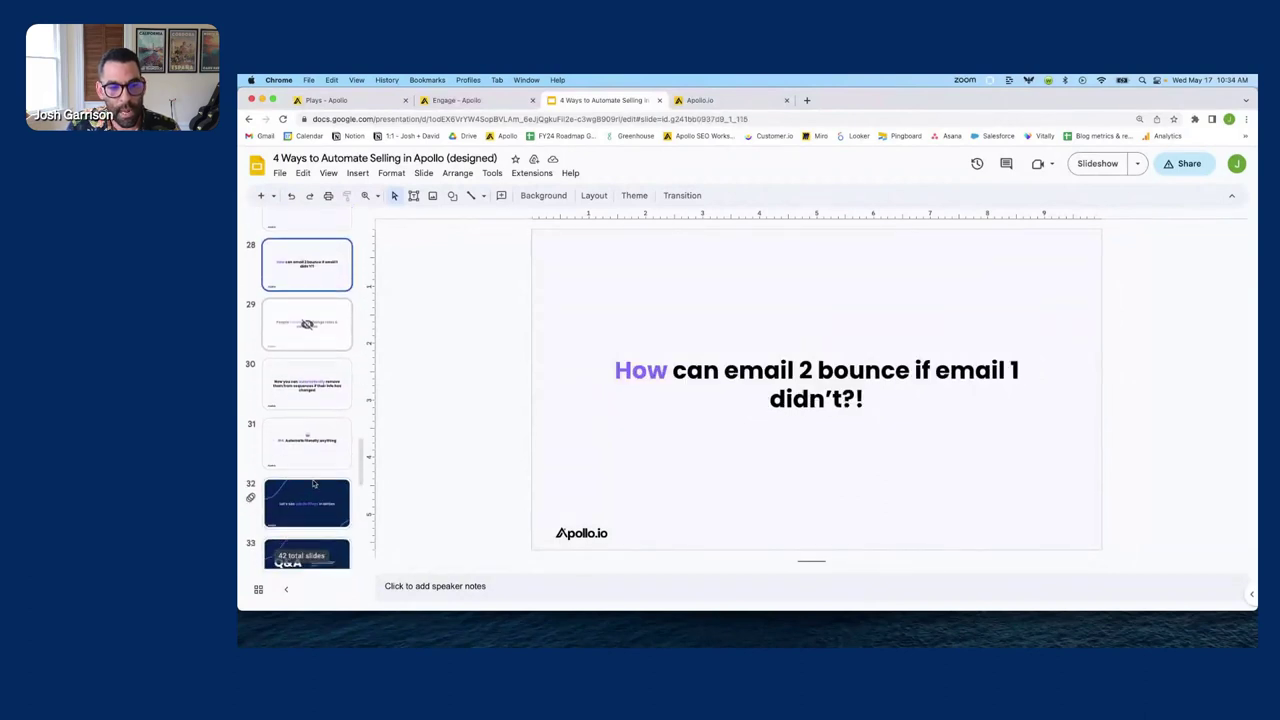
{"action": "left_click", "coordinate": [307, 445]}
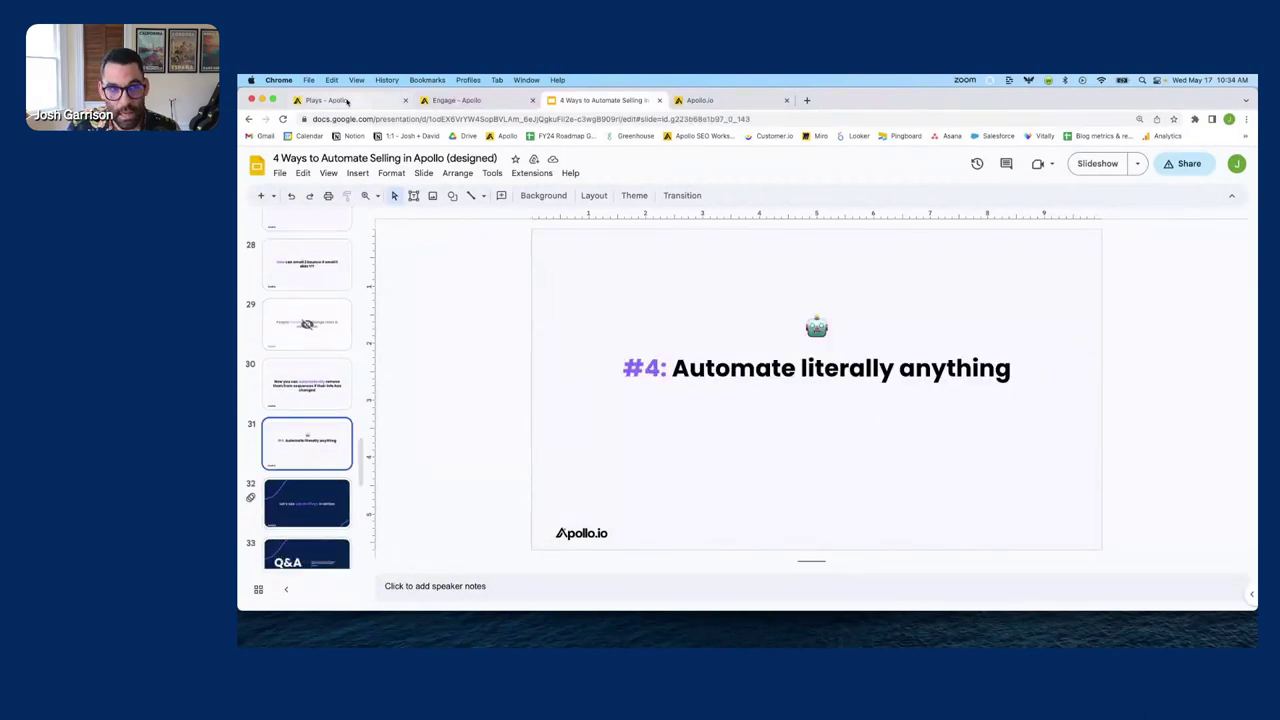
- Switch back to Apollo's plays and start a new play from scratch
{"action": "left_click", "coordinate": [327, 100]}
{"action": "left_click", "coordinate": [1230, 187]}
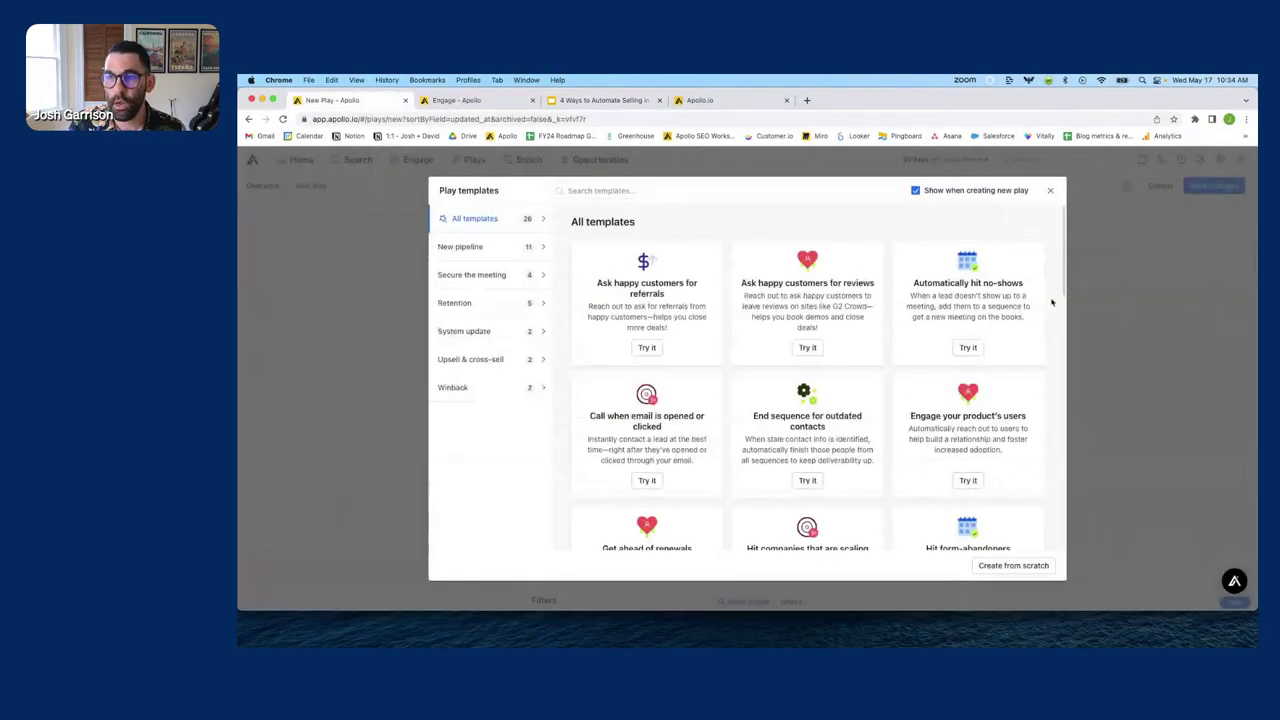
{"action": "left_click", "coordinate": [1020, 566]}
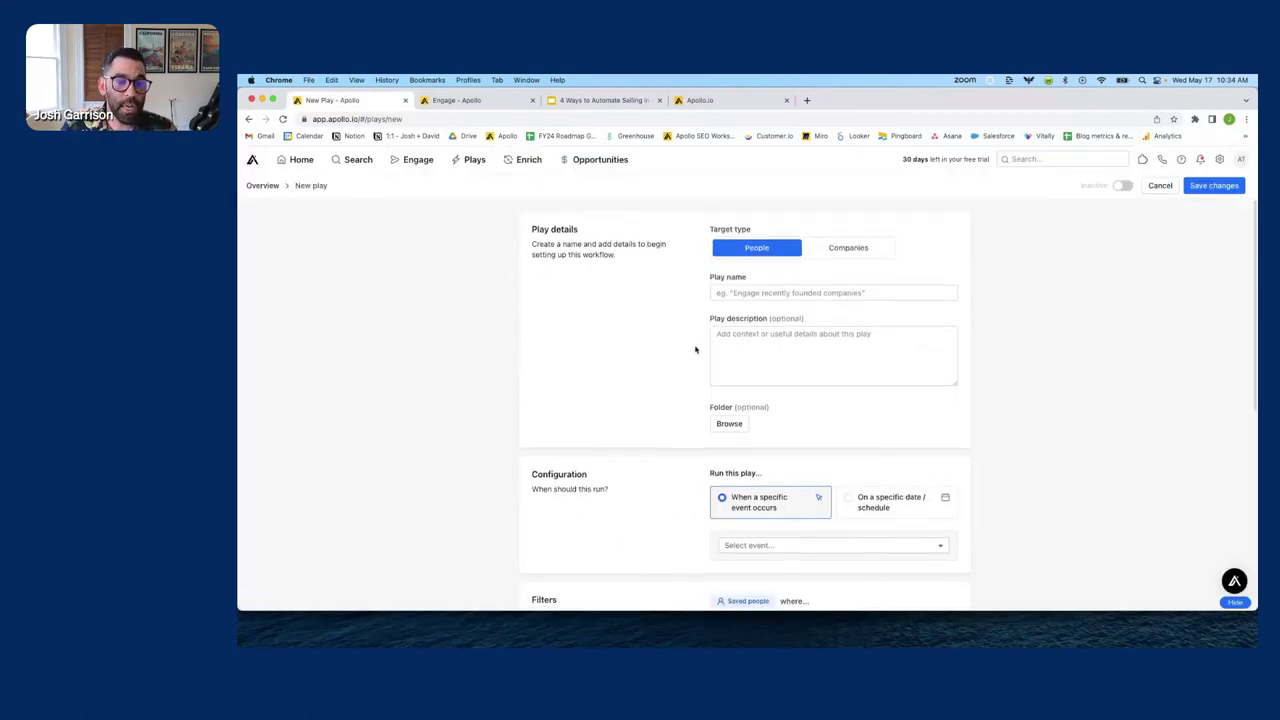
- Look through the trigger events in the play's configuration and choose Email Opened
{"action": "scroll", "coordinate": [695, 349], "scroll_direction": "down", "scroll_amount": 2}
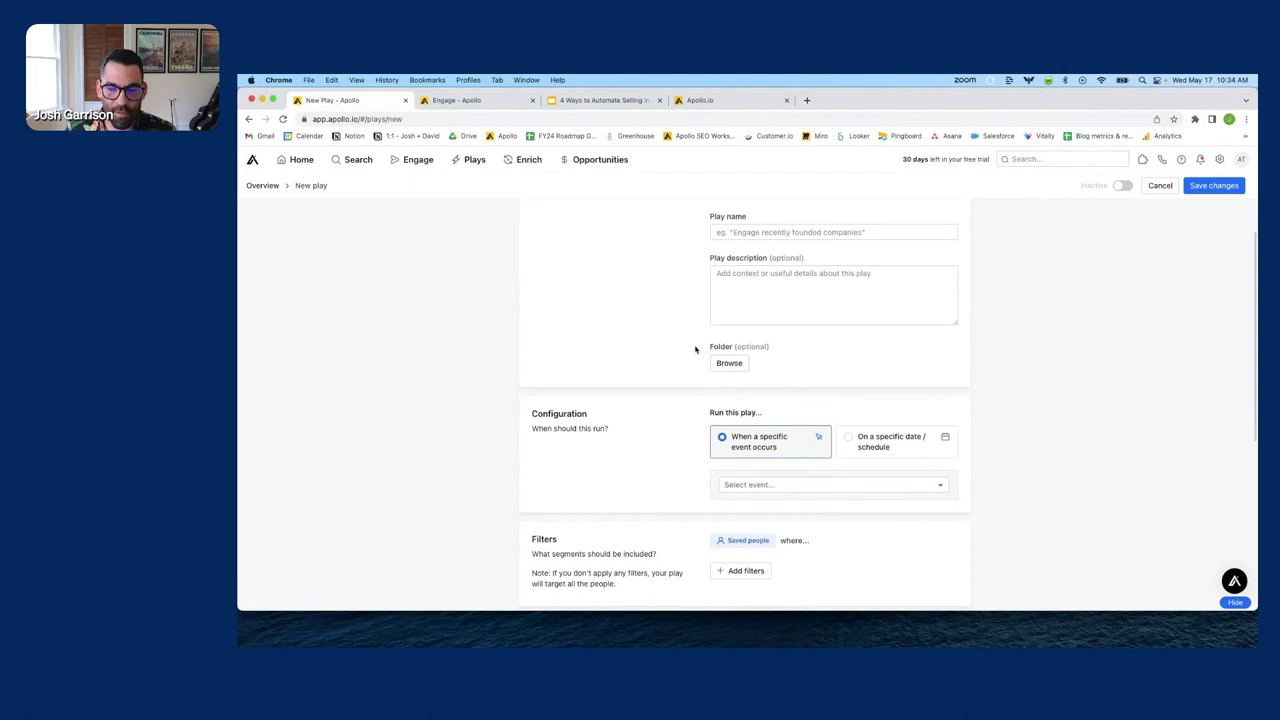
{"action": "scroll", "coordinate": [695, 349], "scroll_direction": "down", "scroll_amount": 5}
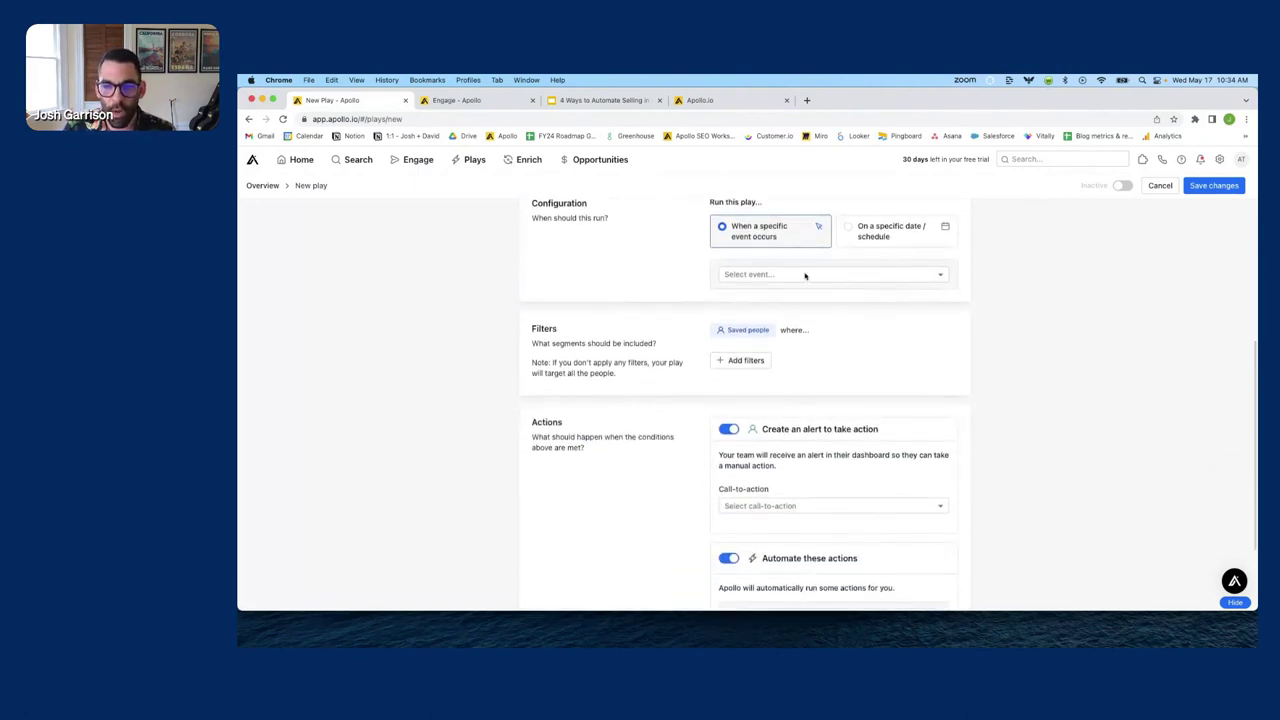
{"action": "left_click", "coordinate": [752, 276]}
{"action": "scroll", "coordinate": [772, 343], "scroll_direction": "down", "scroll_amount": 5}
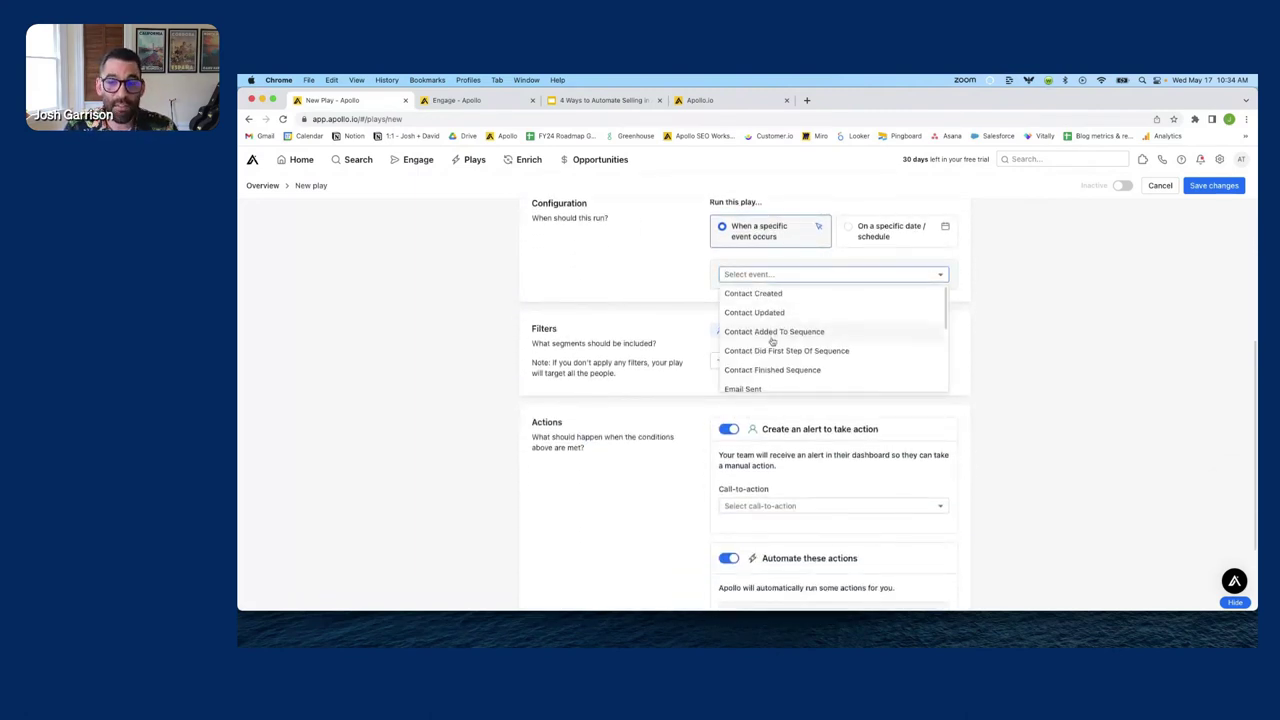
{"action": "scroll", "coordinate": [775, 365], "scroll_direction": "up", "scroll_amount": 1}
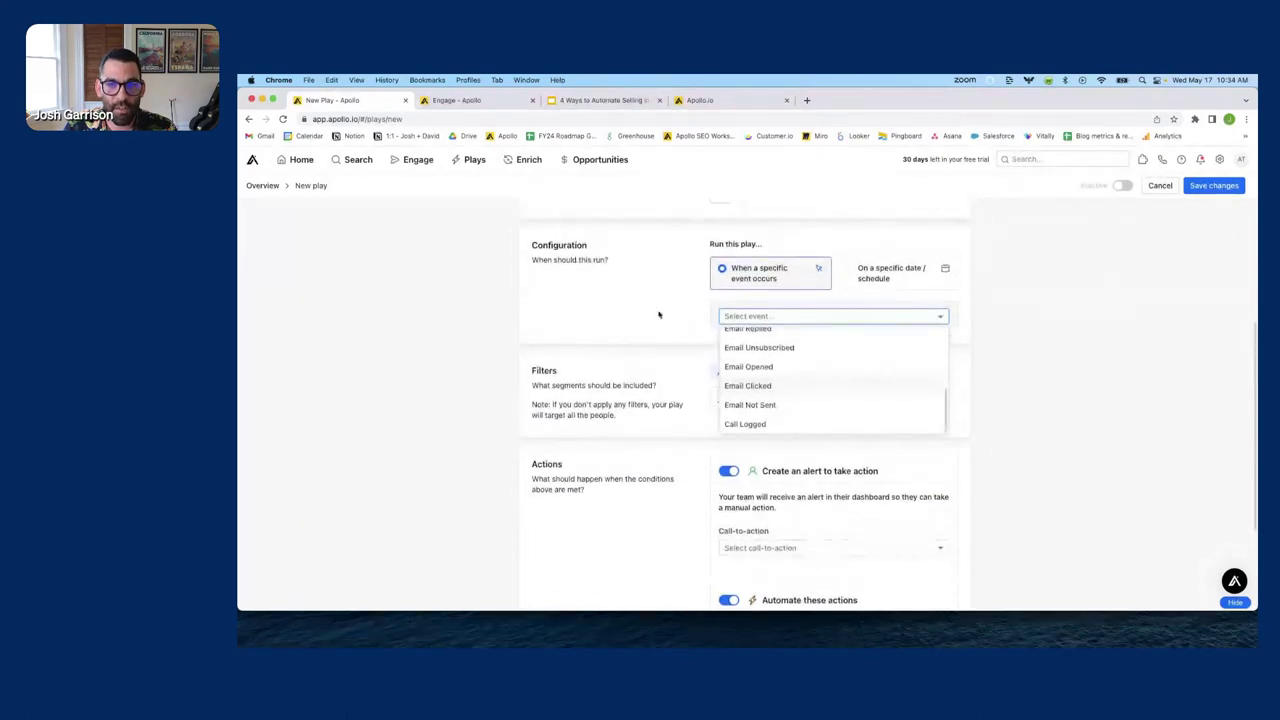
{"action": "scroll", "coordinate": [777, 388], "scroll_direction": "down", "scroll_amount": 1}
{"action": "scroll", "coordinate": [775, 397], "scroll_direction": "up", "scroll_amount": 1}
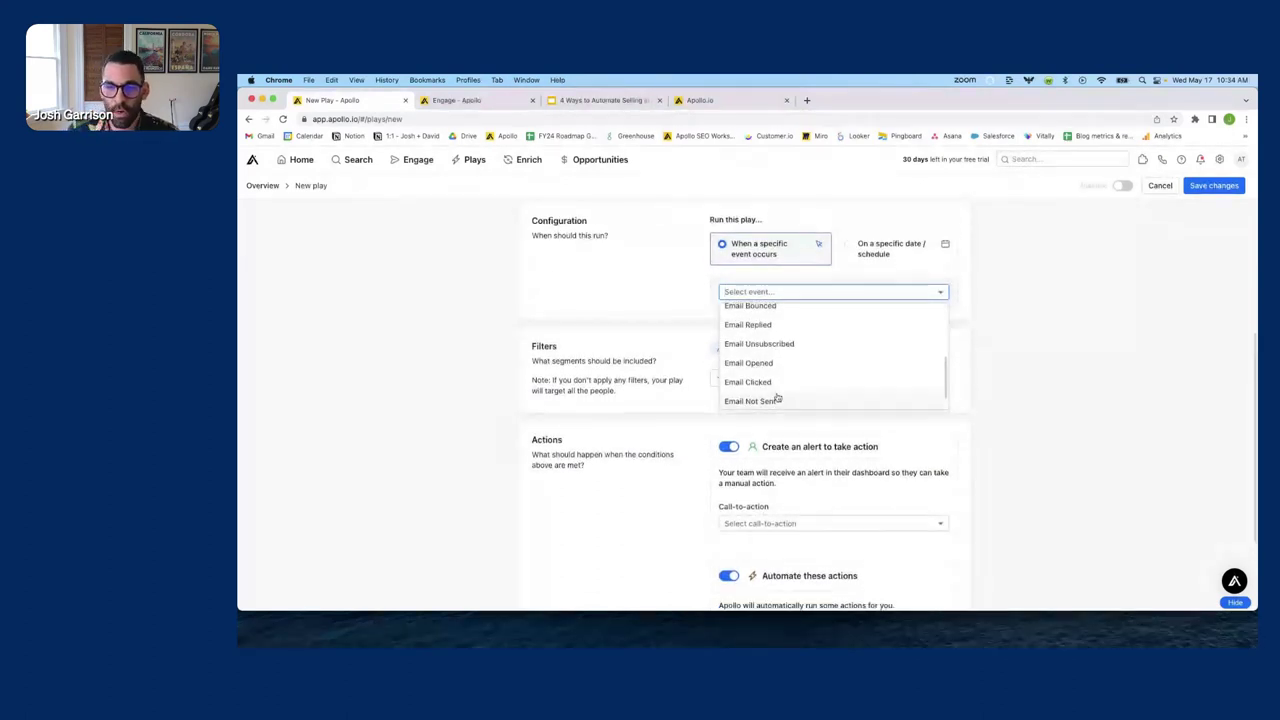
{"action": "scroll", "coordinate": [777, 398], "scroll_direction": "up", "scroll_amount": 3}
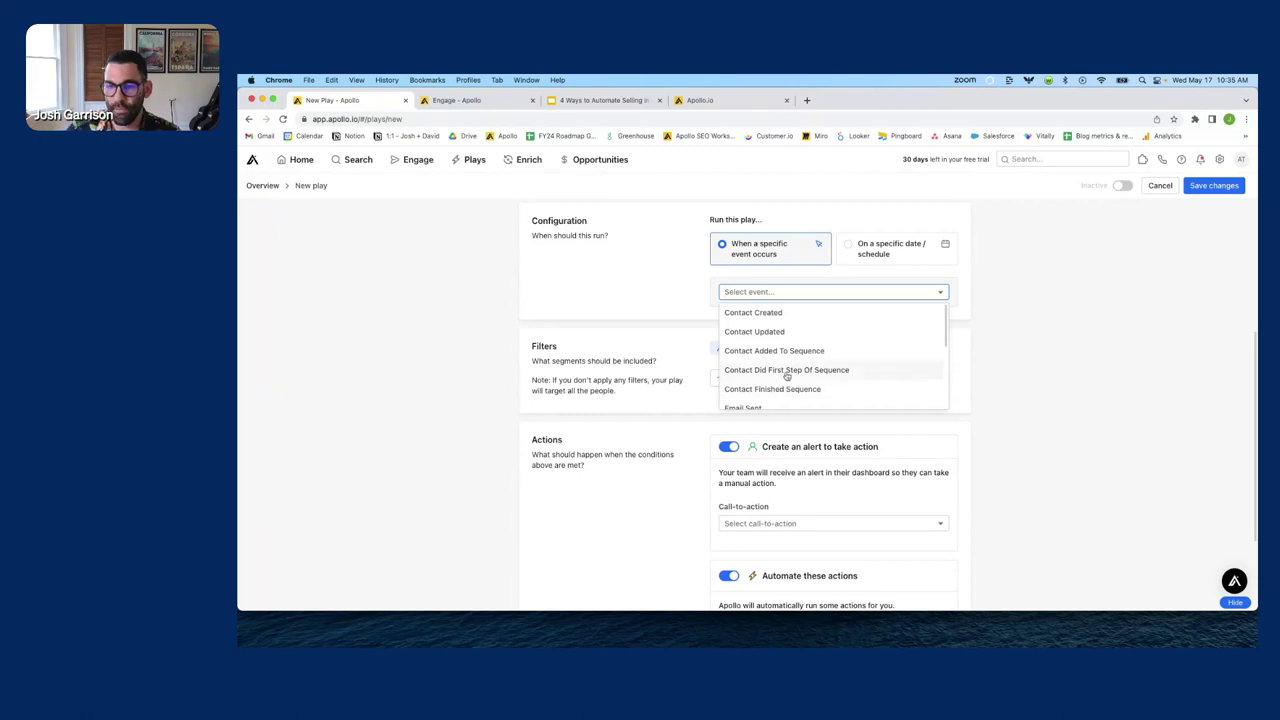
{"action": "scroll", "coordinate": [786, 372], "scroll_direction": "up", "scroll_amount": 1}
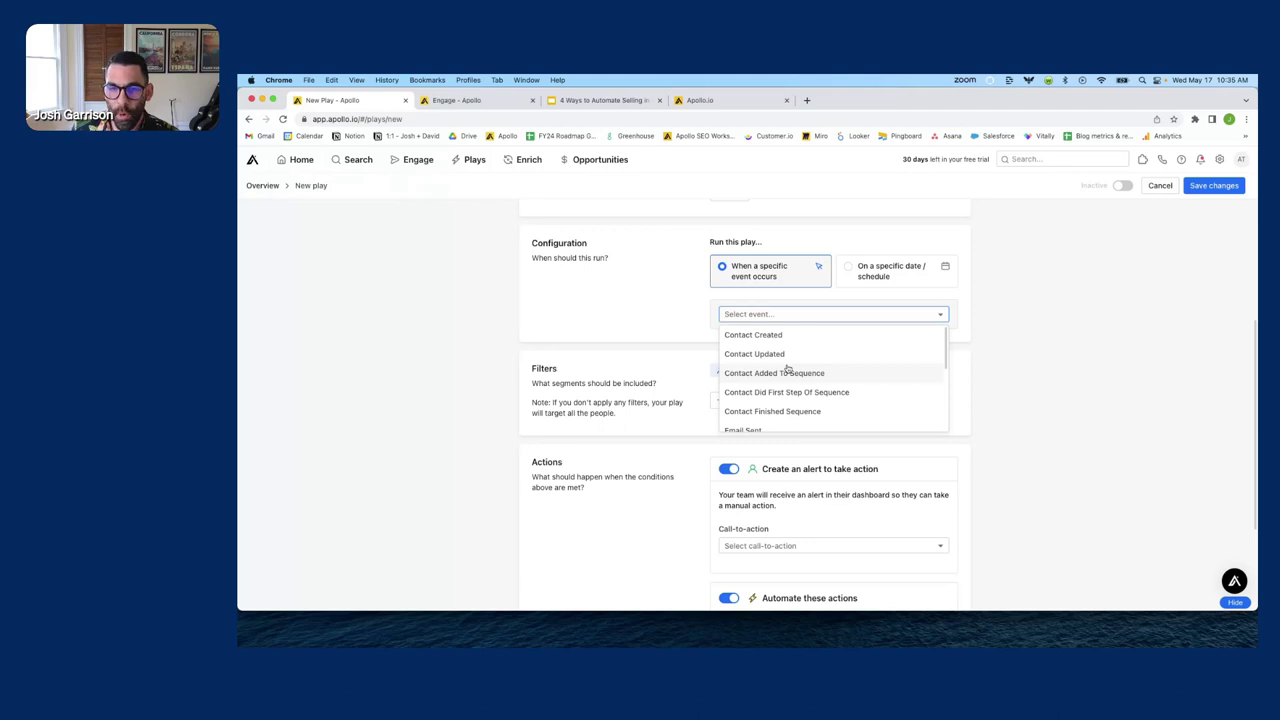
{"action": "scroll", "coordinate": [787, 369], "scroll_direction": "down", "scroll_amount": 2}
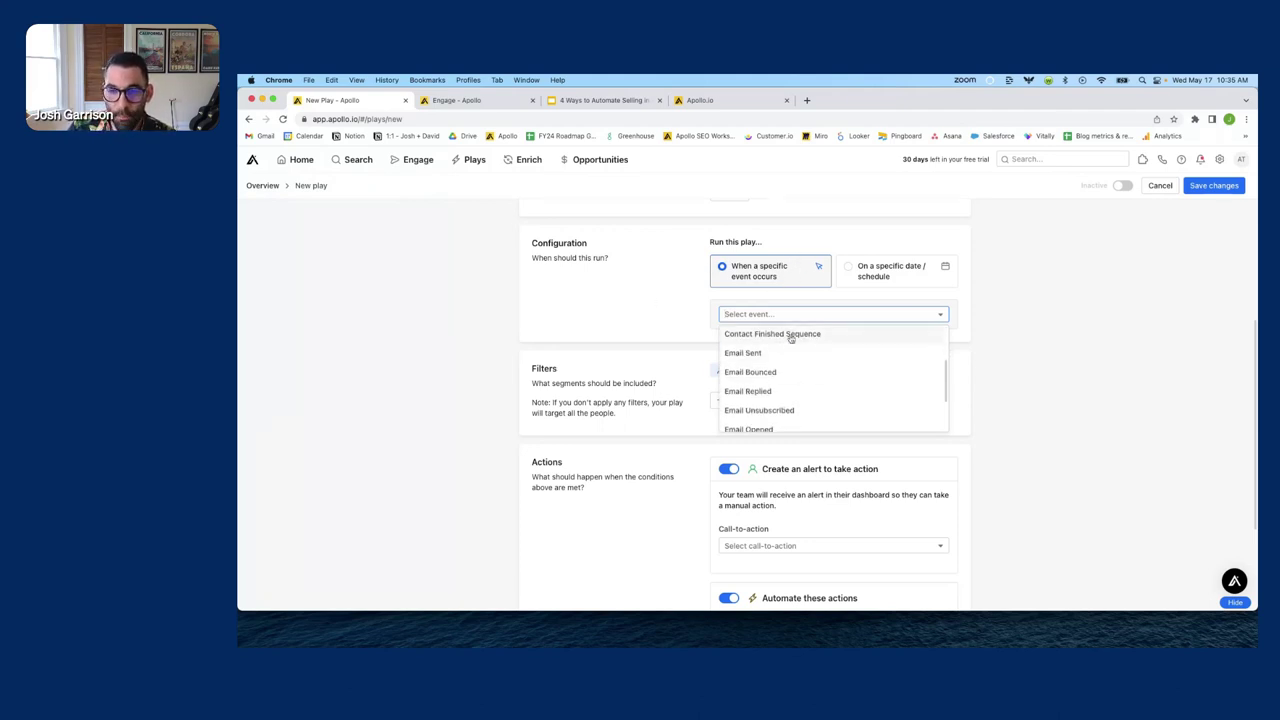
{"action": "scroll", "coordinate": [785, 385], "scroll_direction": "down", "scroll_amount": 2}
{"action": "left_click", "coordinate": [765, 392]}
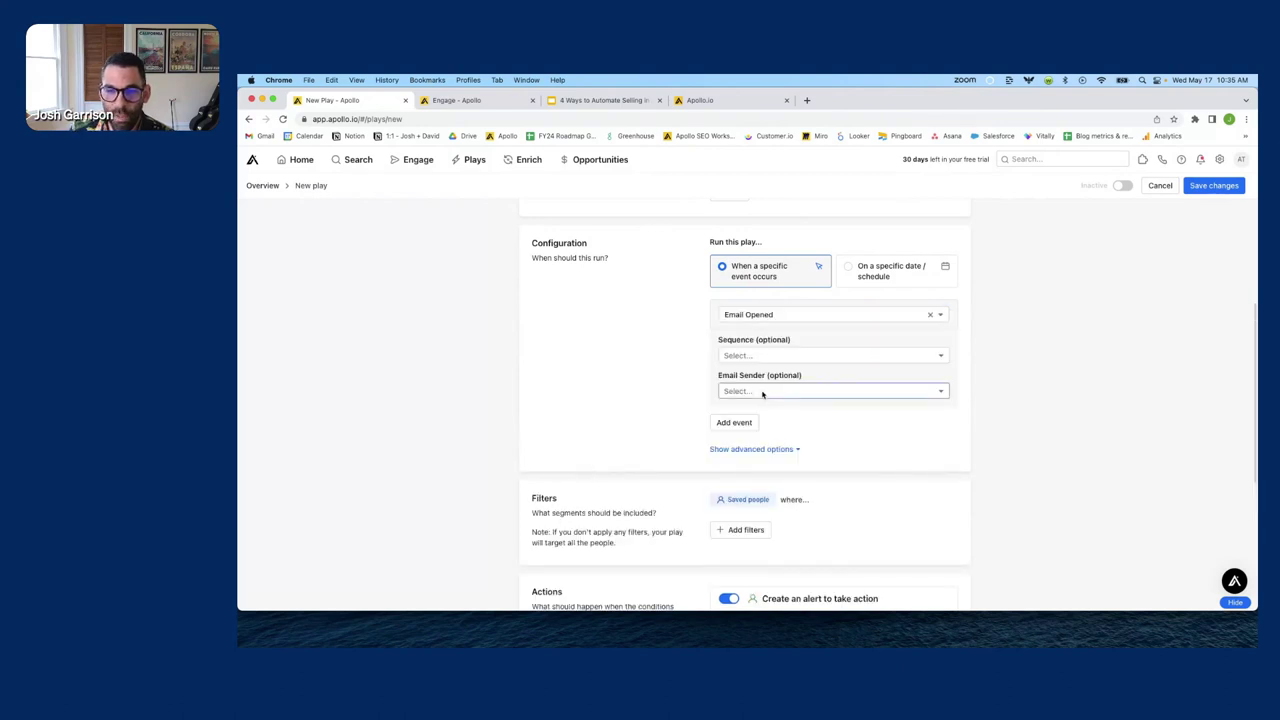
- Limit the Email Opened event to In Any Sequence, leaving the email sender unspecified
{"action": "left_click", "coordinate": [770, 356]}
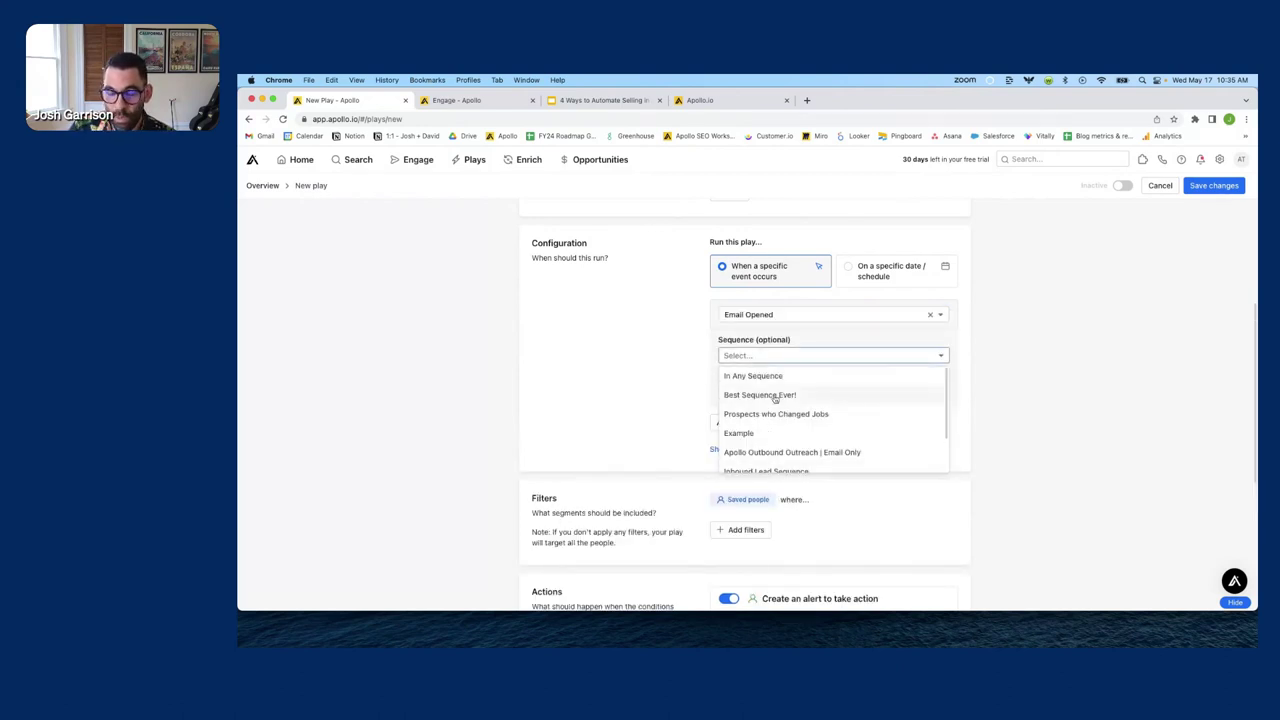
{"action": "scroll", "coordinate": [775, 430], "scroll_direction": "down", "scroll_amount": 2}
{"action": "scroll", "coordinate": [765, 415], "scroll_direction": "up", "scroll_amount": 3}
{"action": "left_click", "coordinate": [748, 372]}
{"action": "left_click", "coordinate": [752, 391]}
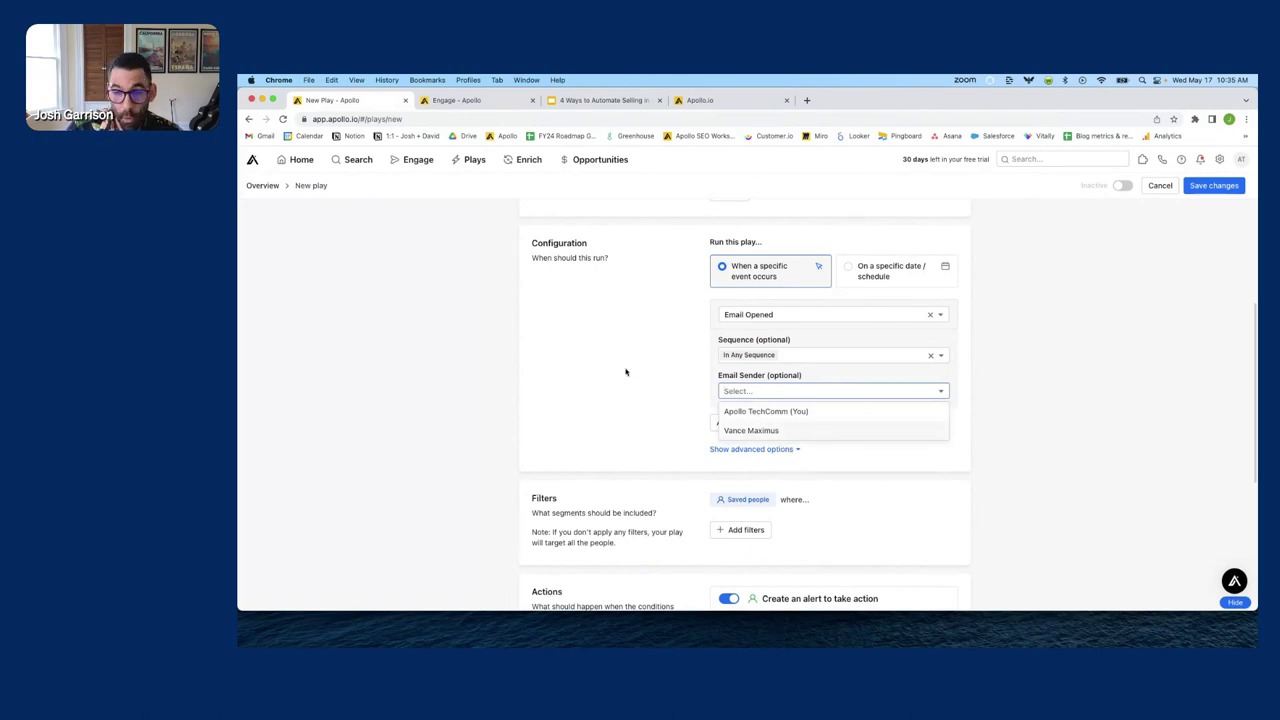
{"action": "left_click", "coordinate": [655, 366]}
- Choose Create Account Task as the play's first automated action and look at its task types
{"action": "scroll", "coordinate": [661, 365], "scroll_direction": "down", "scroll_amount": 5}
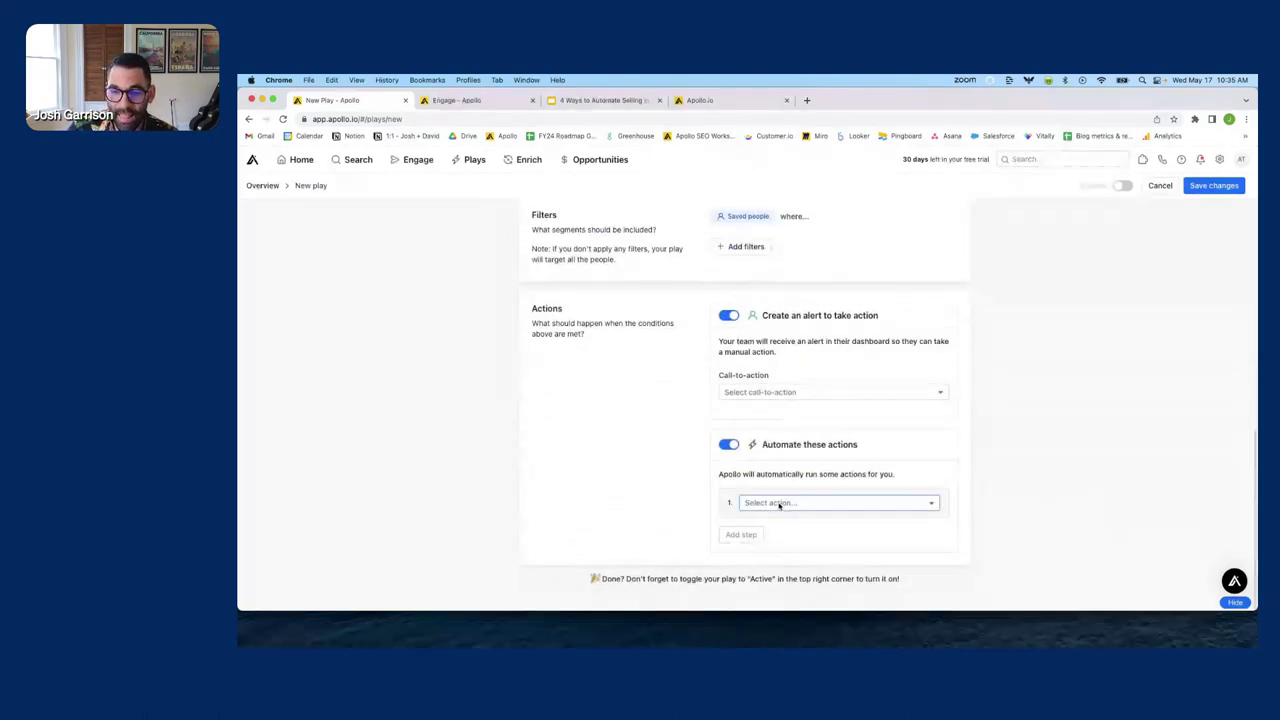
{"action": "left_click", "coordinate": [778, 503]}
{"action": "scroll", "coordinate": [784, 450], "scroll_direction": "down", "scroll_amount": 2}
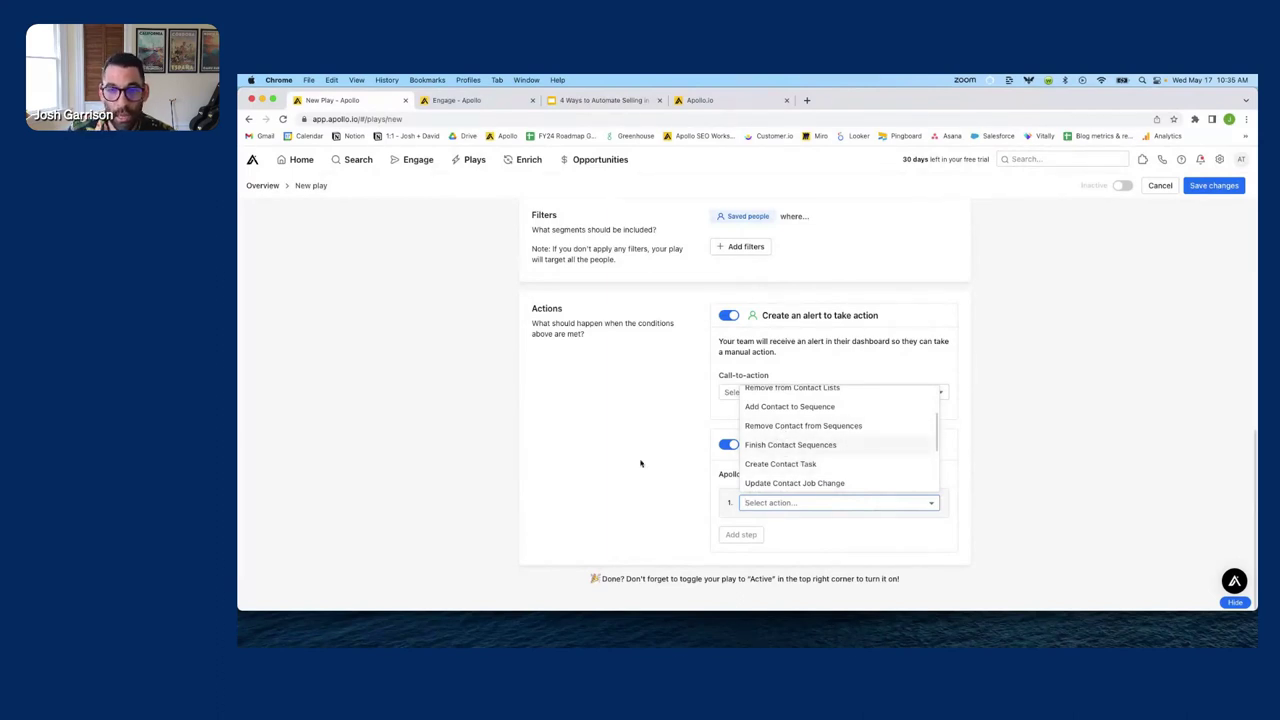
{"action": "left_click", "coordinate": [641, 463]}
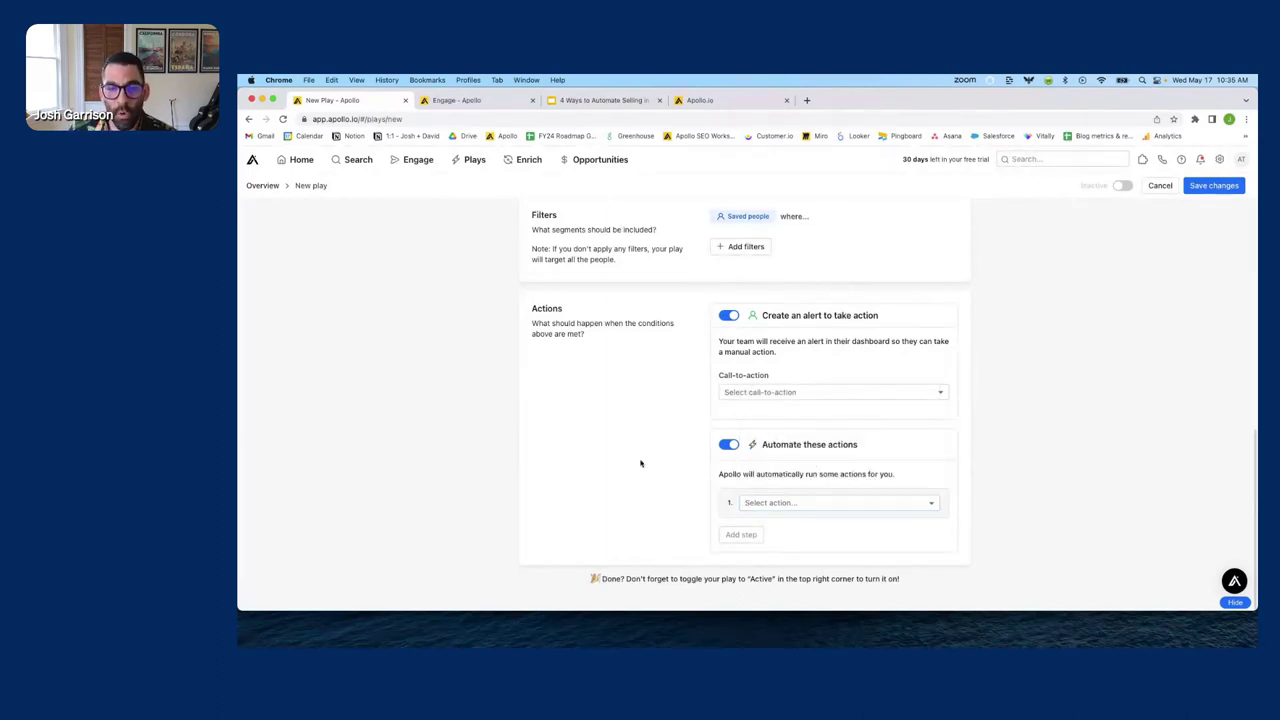
{"action": "left_click", "coordinate": [783, 503]}
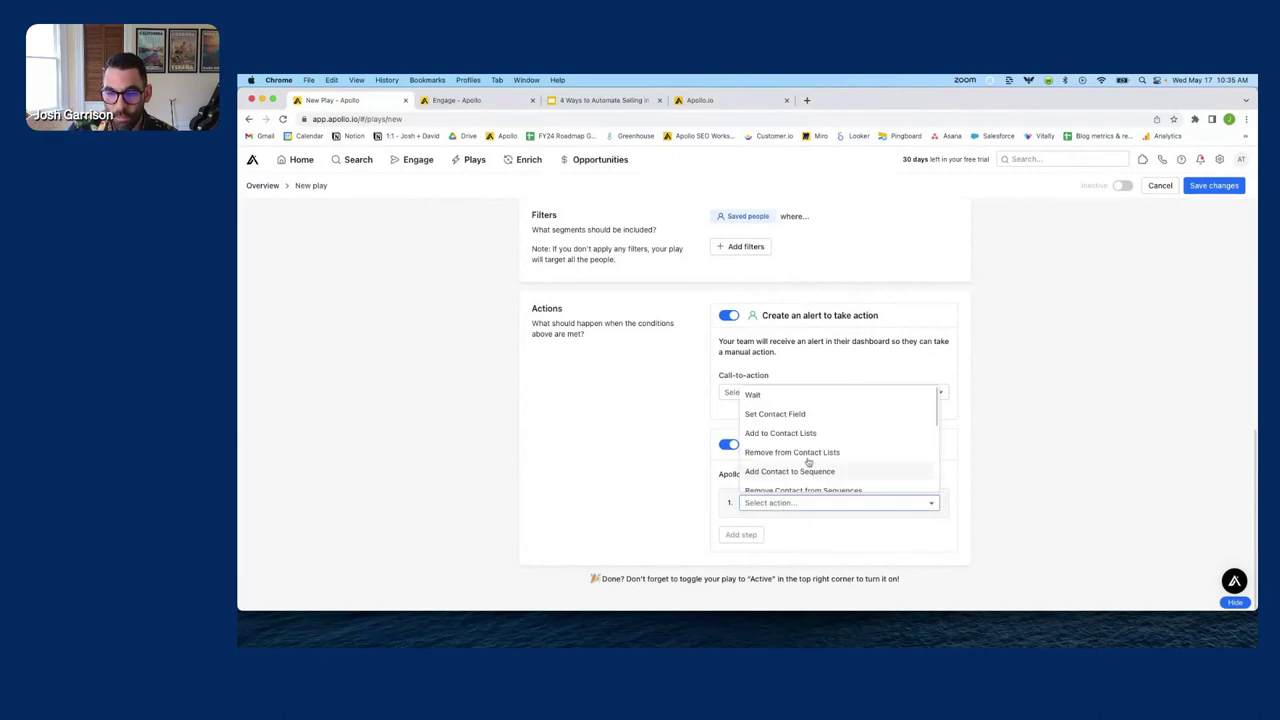
{"action": "scroll", "coordinate": [810, 457], "scroll_direction": "down", "scroll_amount": 5}
{"action": "scroll", "coordinate": [810, 455], "scroll_direction": "down", "scroll_amount": 2}
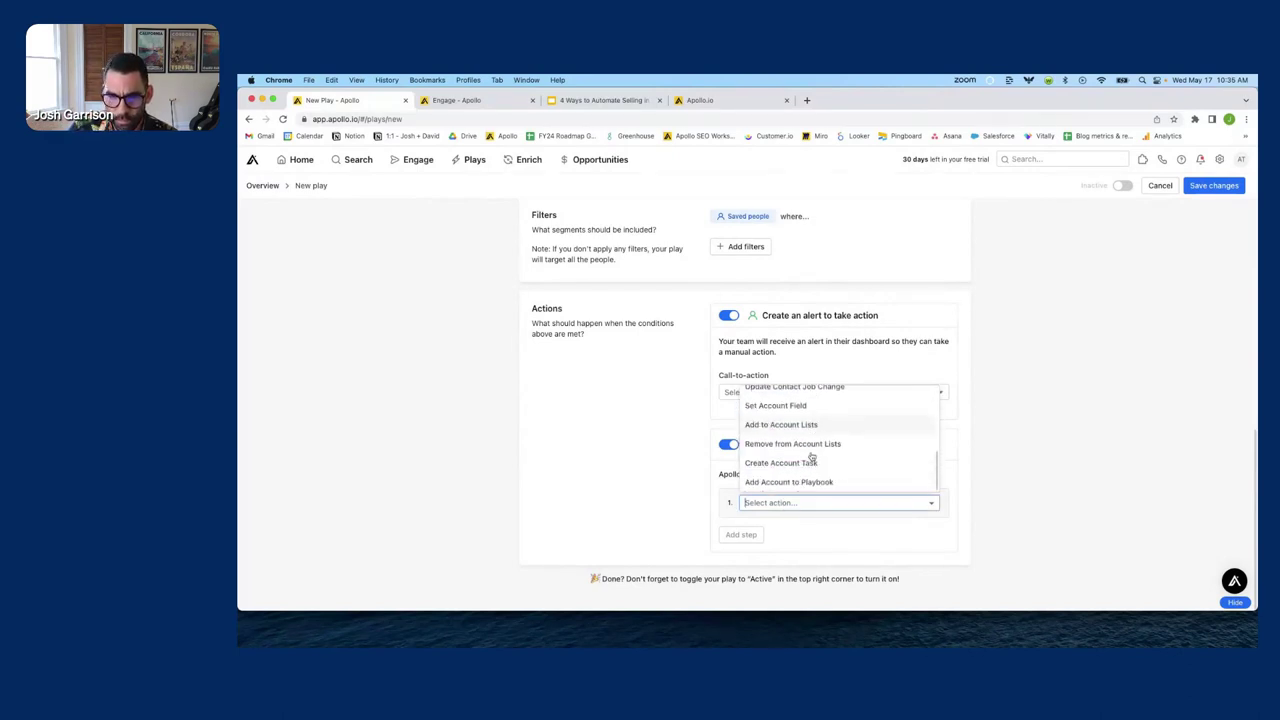
{"action": "left_click", "coordinate": [808, 461]}
{"action": "left_click", "coordinate": [785, 549]}
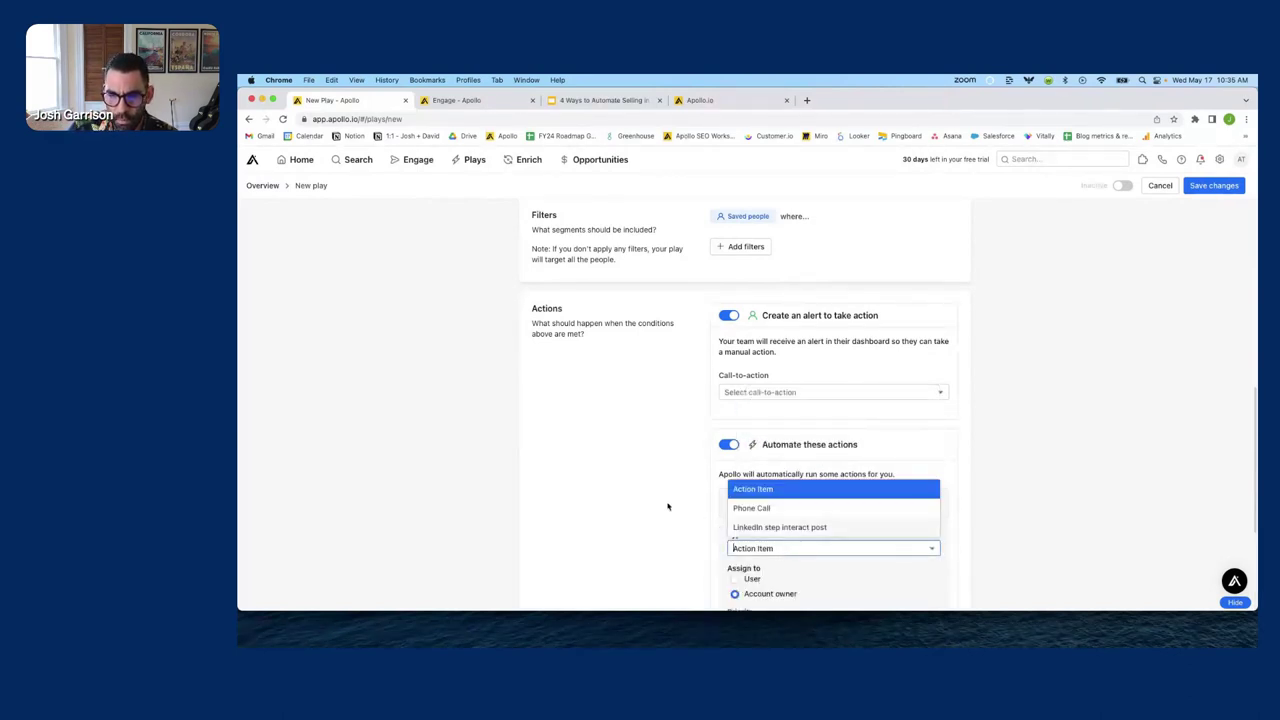
{"action": "left_click", "coordinate": [669, 506]}
- Change the play's first automated action to Create Contact Task
{"action": "left_click", "coordinate": [787, 504]}
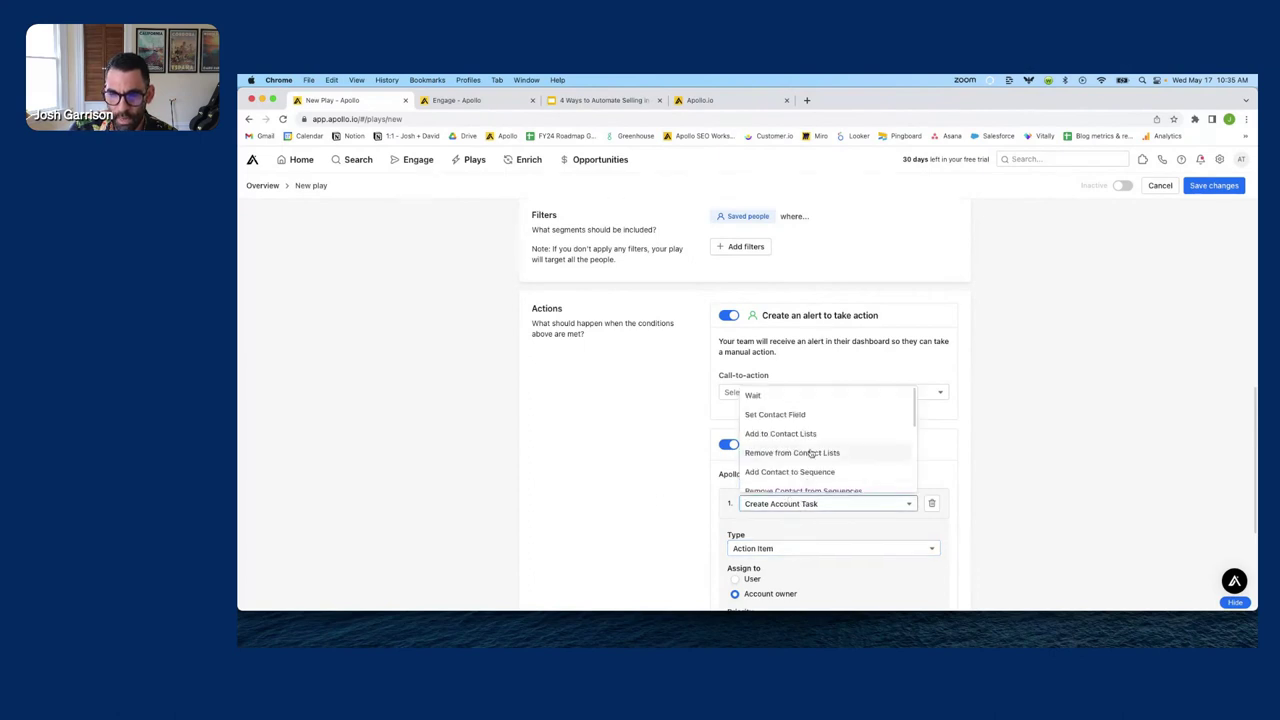
{"action": "scroll", "coordinate": [806, 452], "scroll_direction": "down", "scroll_amount": 2}
{"action": "scroll", "coordinate": [806, 452], "scroll_direction": "up", "scroll_amount": 2}
{"action": "scroll", "coordinate": [810, 453], "scroll_direction": "down", "scroll_amount": 1}
{"action": "scroll", "coordinate": [810, 453], "scroll_direction": "down", "scroll_amount": 3}
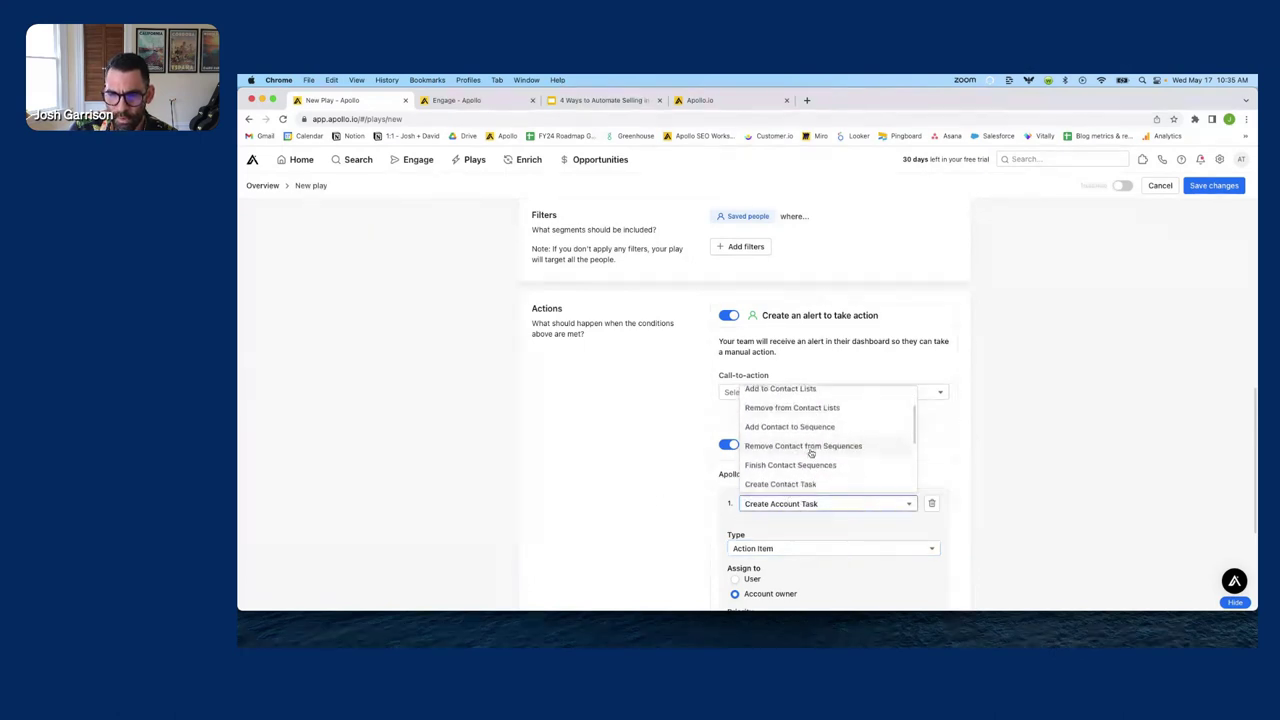
{"action": "left_click", "coordinate": [810, 455]}
- Set the contact task's priority to High and its note to "Call this dude he opened your email!"
{"action": "scroll", "coordinate": [629, 432], "scroll_direction": "down", "scroll_amount": 3}
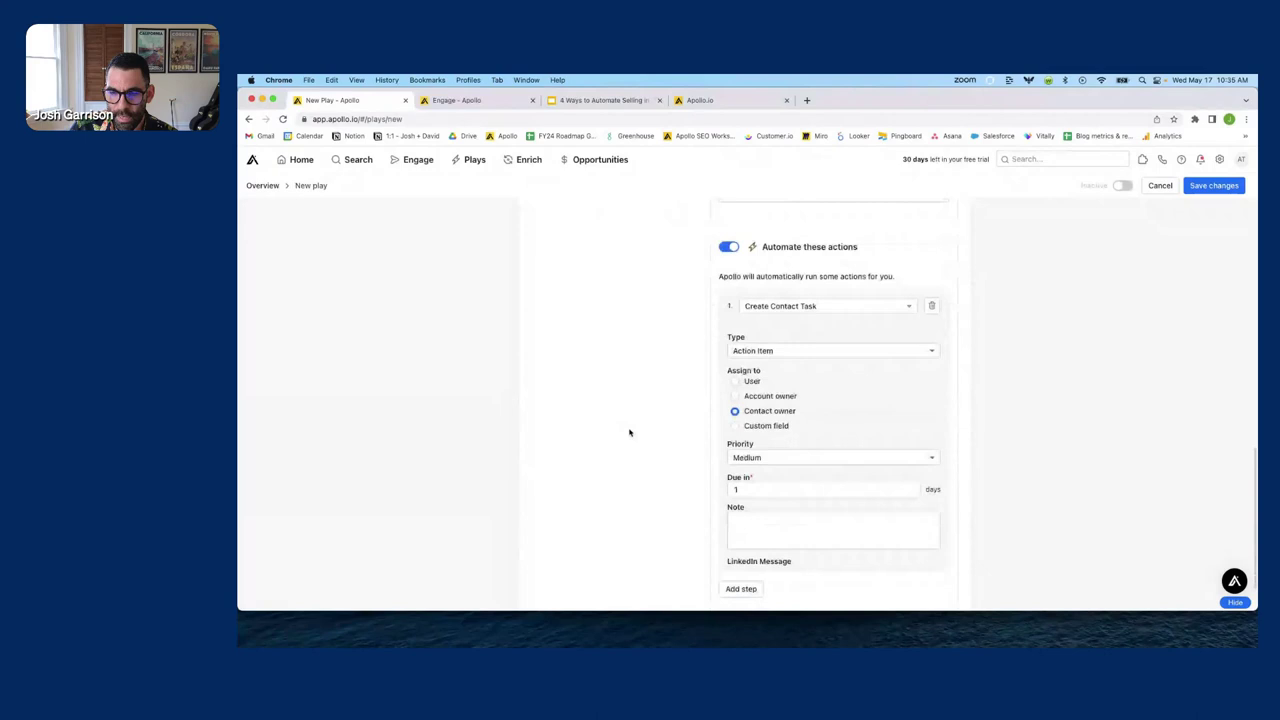
{"action": "scroll", "coordinate": [759, 413], "scroll_direction": "down", "scroll_amount": 1}
{"action": "left_click", "coordinate": [759, 413]}
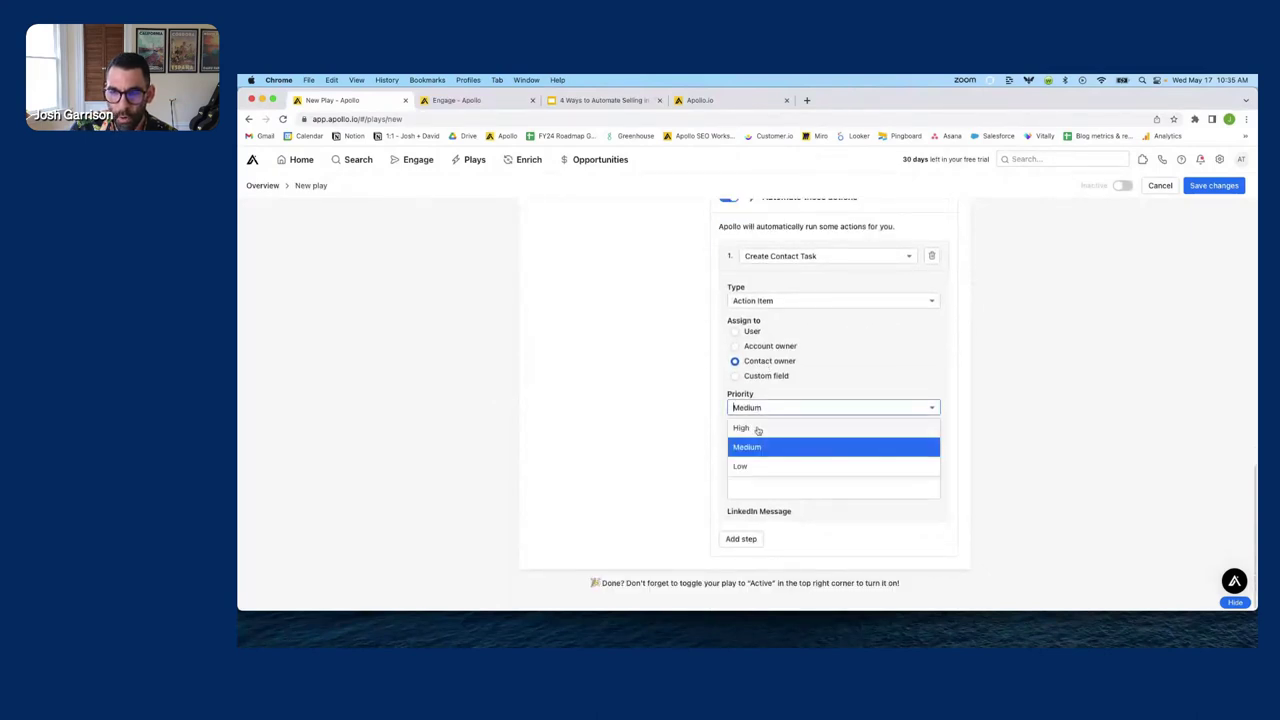
{"action": "left_click", "coordinate": [759, 430]}
{"action": "type", "text": "C"}
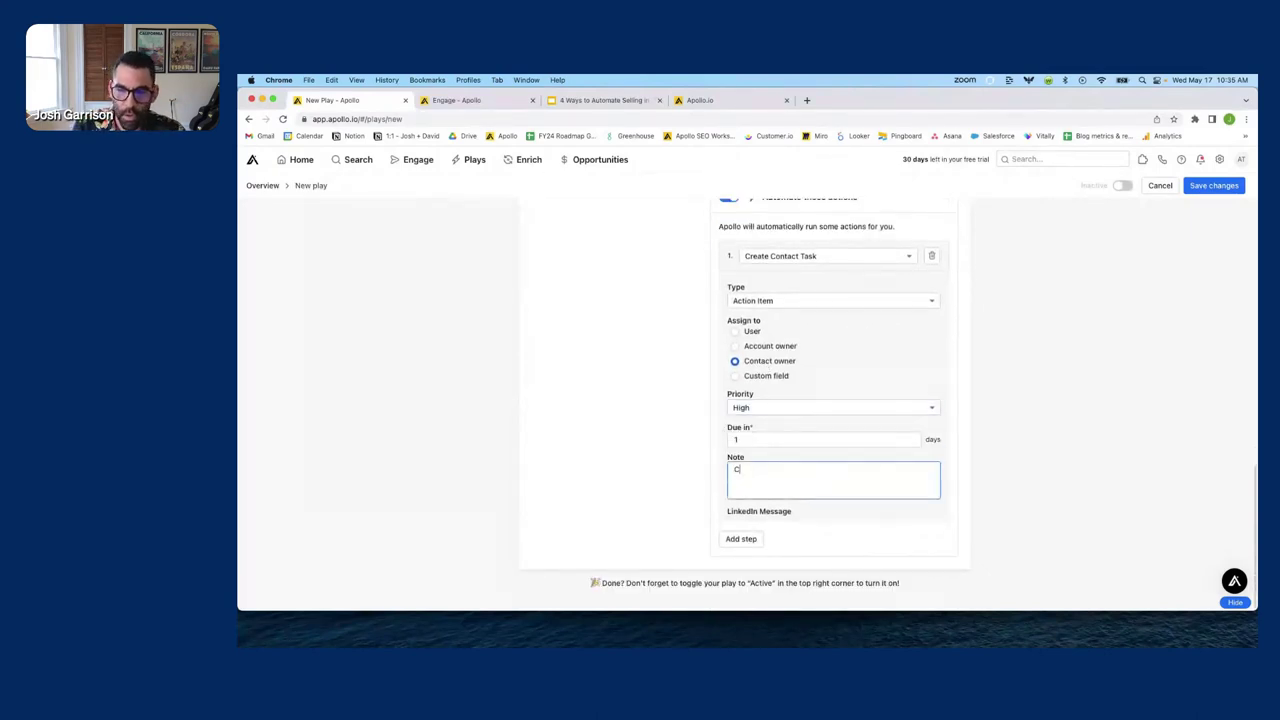
{"action": "type", "text": "all this dude he opened y"}
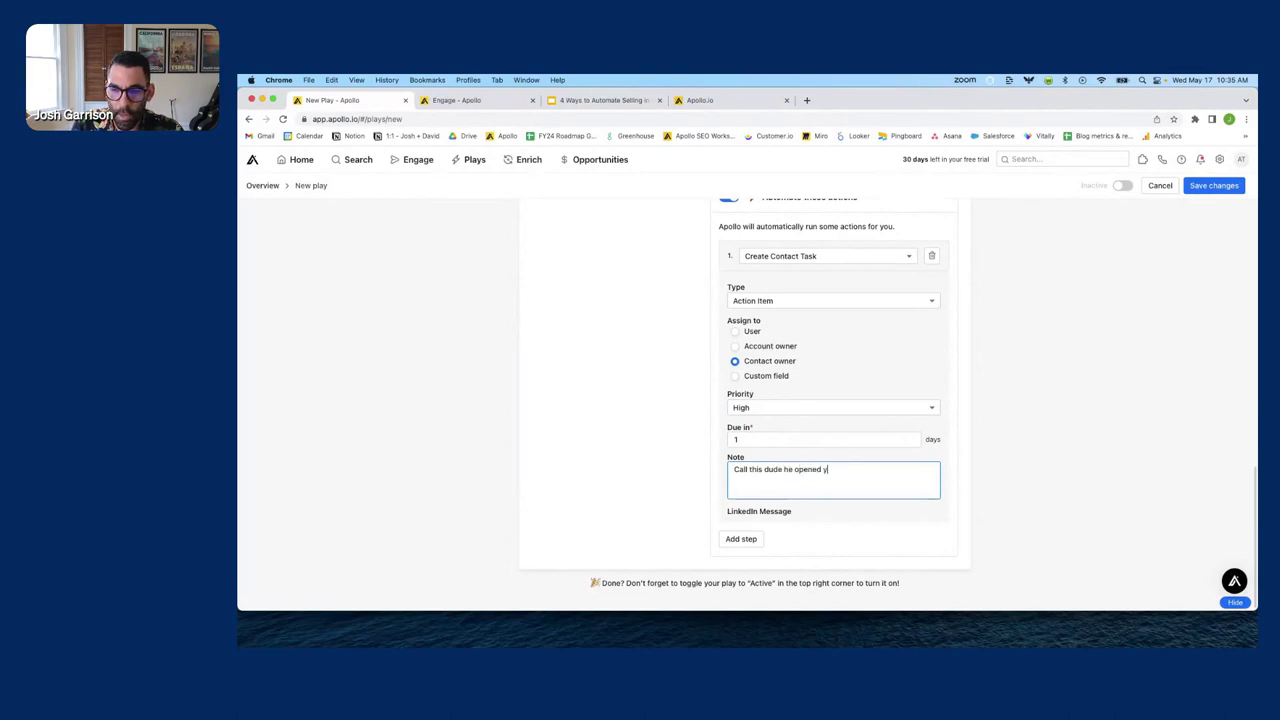
{"action": "type", "text": "our email!"}
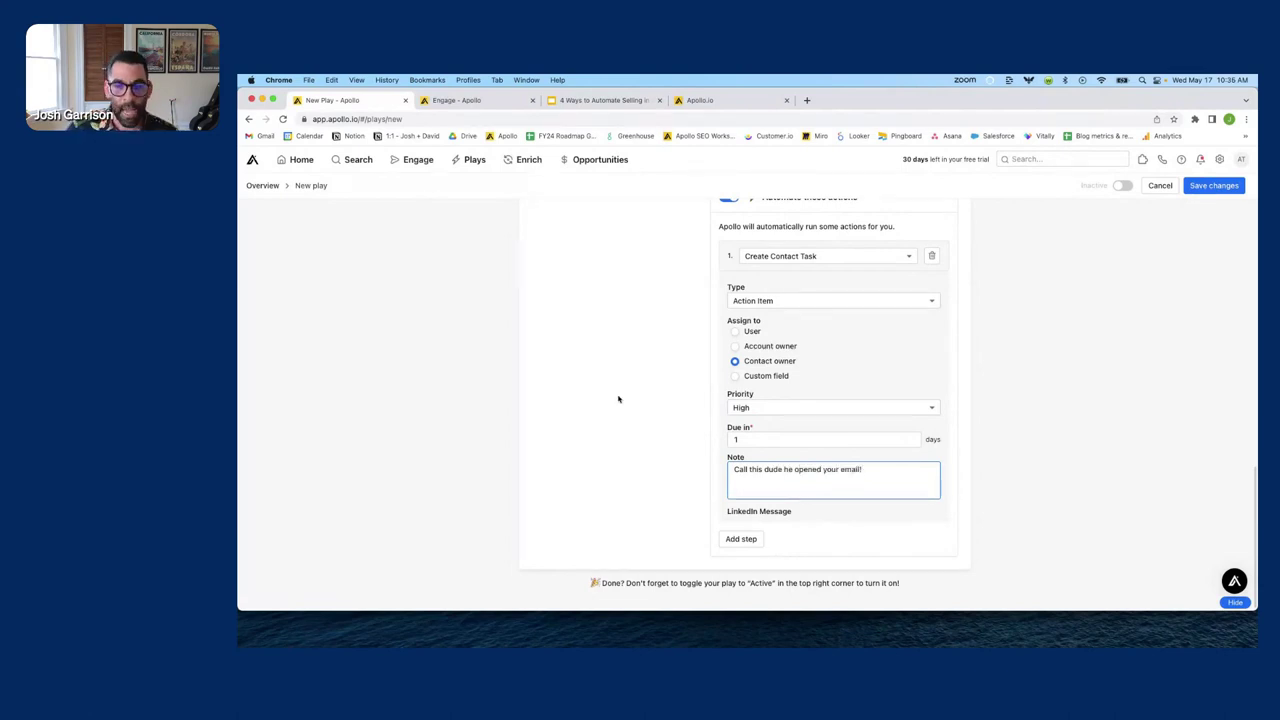
- Review the new play from its details through the configuration and filters to the contact task
{"action": "scroll", "coordinate": [618, 399], "scroll_direction": "up", "scroll_amount": 15}
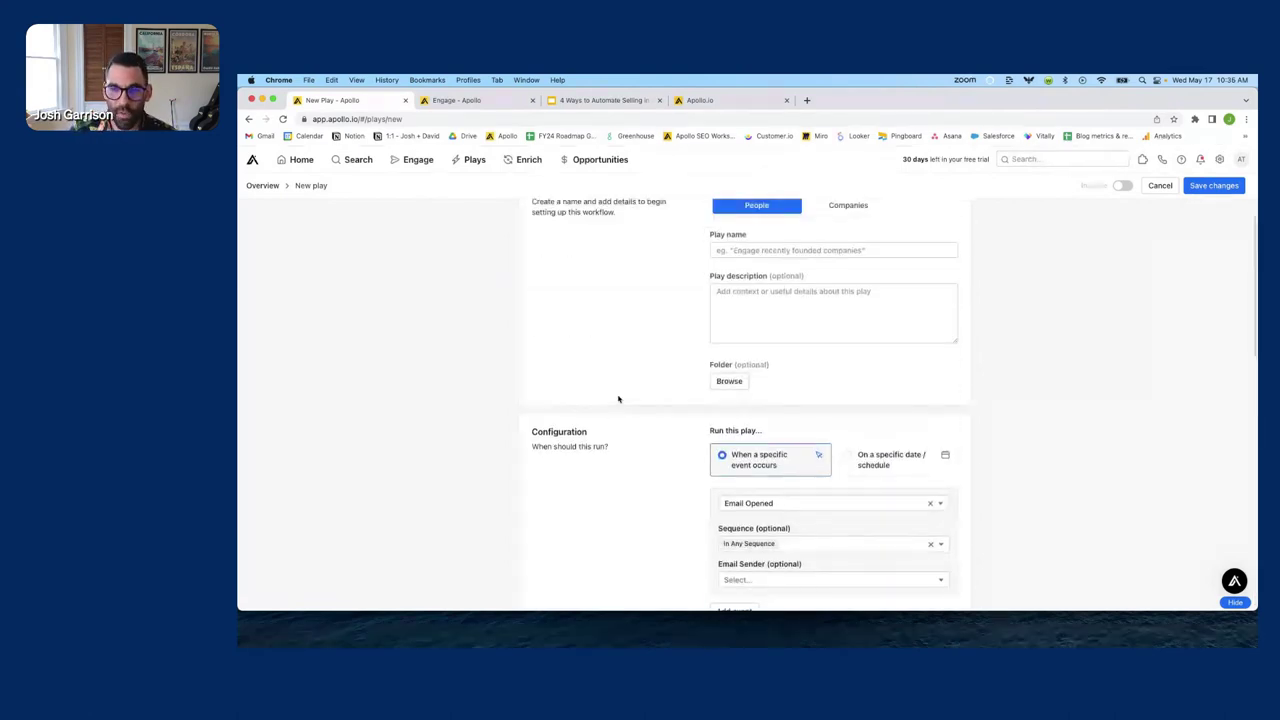
{"action": "scroll", "coordinate": [618, 399], "scroll_direction": "up", "scroll_amount": 1}
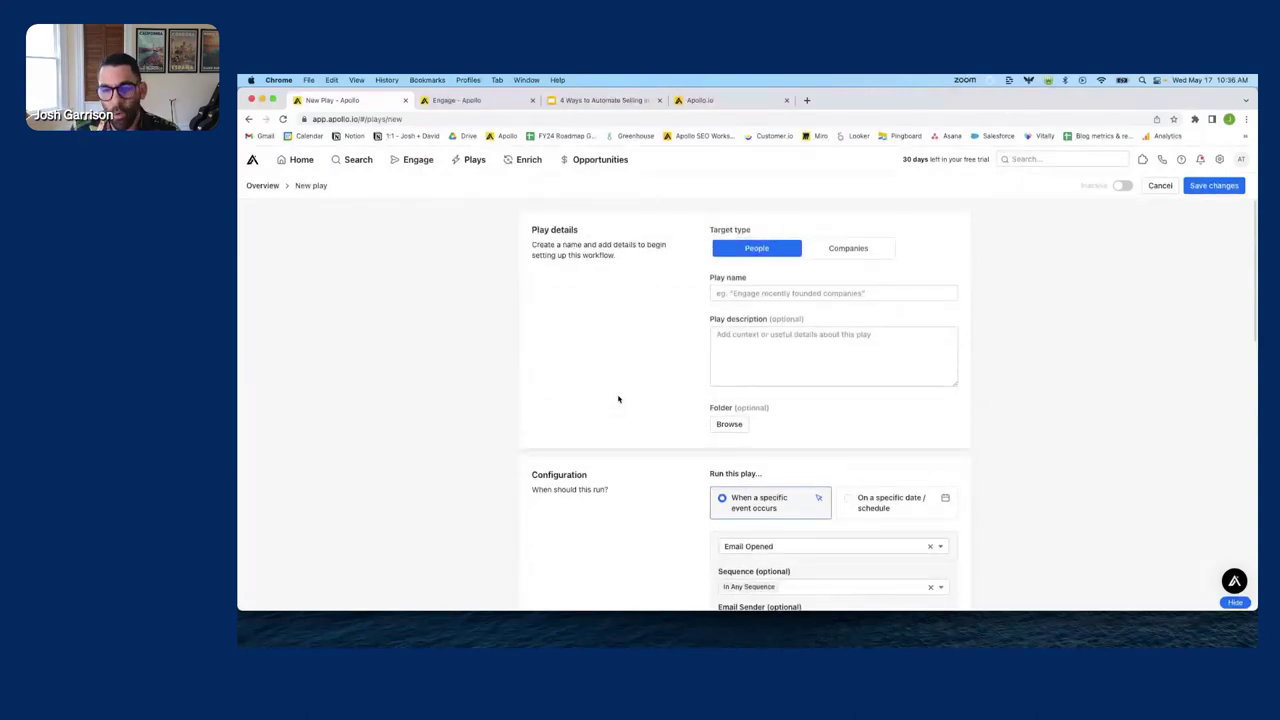
{"action": "scroll", "coordinate": [618, 399], "scroll_direction": "down", "scroll_amount": 5}
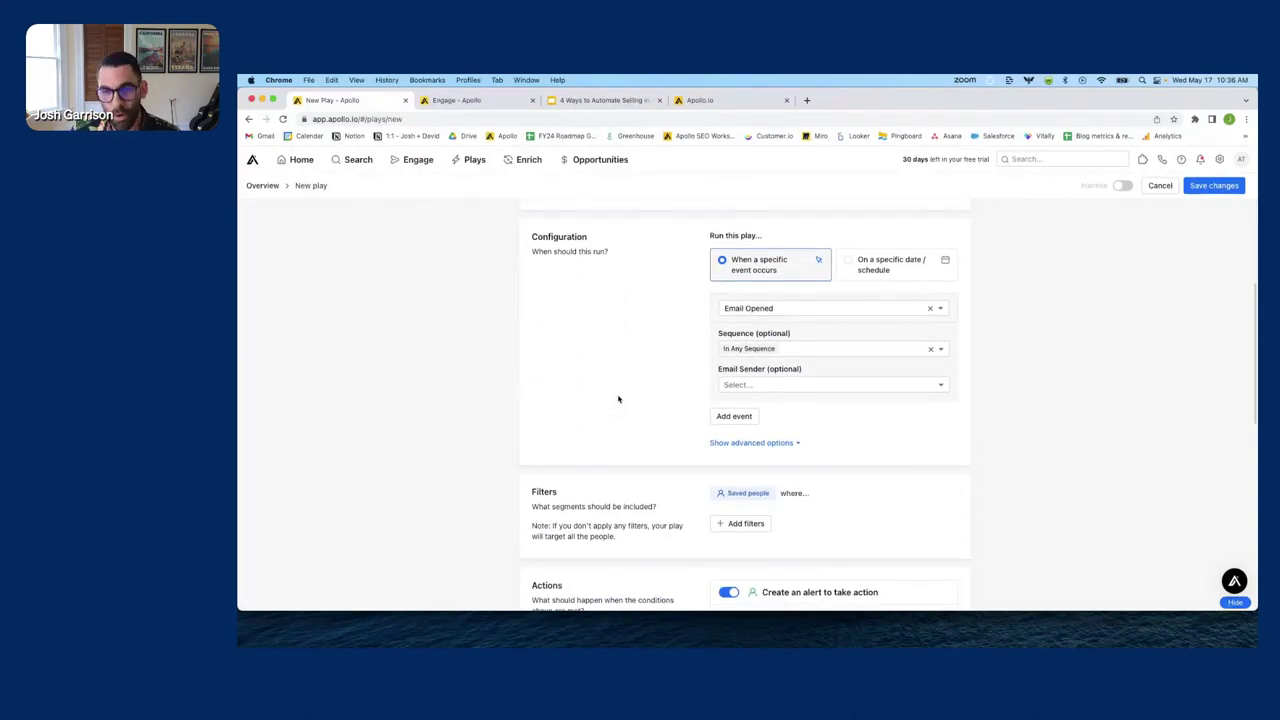
{"action": "scroll", "coordinate": [618, 399], "scroll_direction": "down", "scroll_amount": 2}
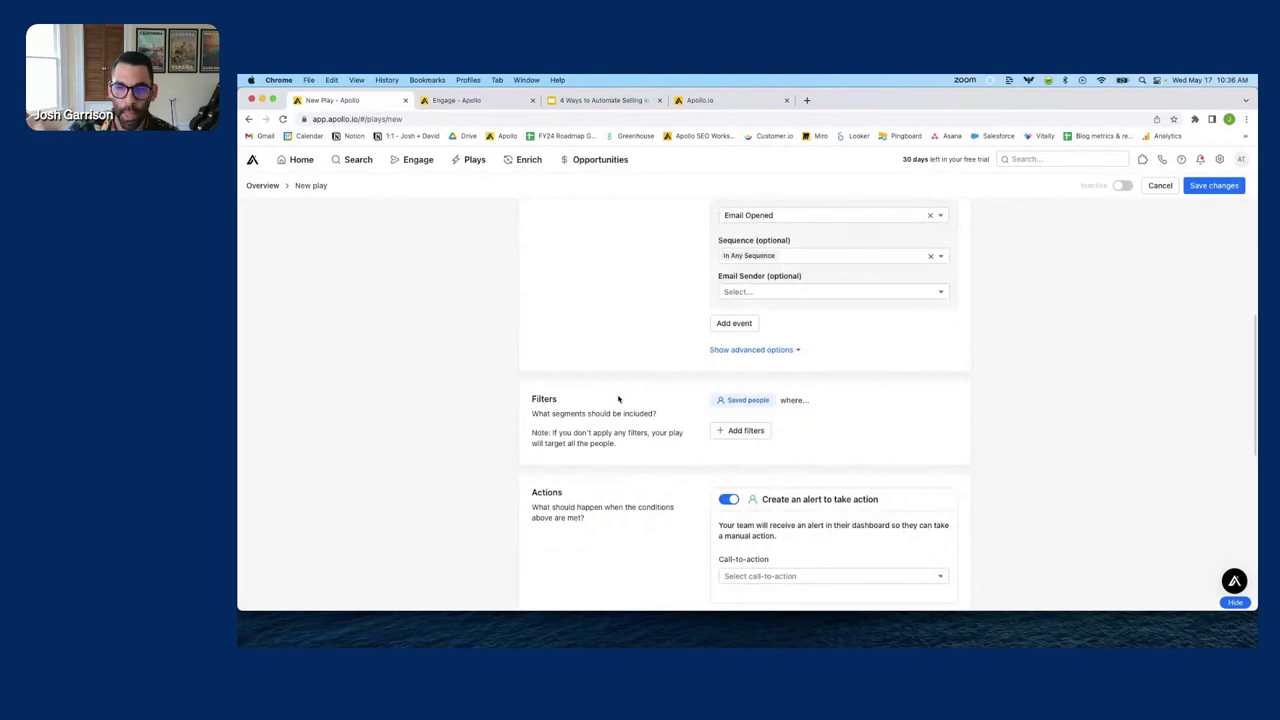
{"action": "scroll", "coordinate": [618, 399], "scroll_direction": "down", "scroll_amount": 9}
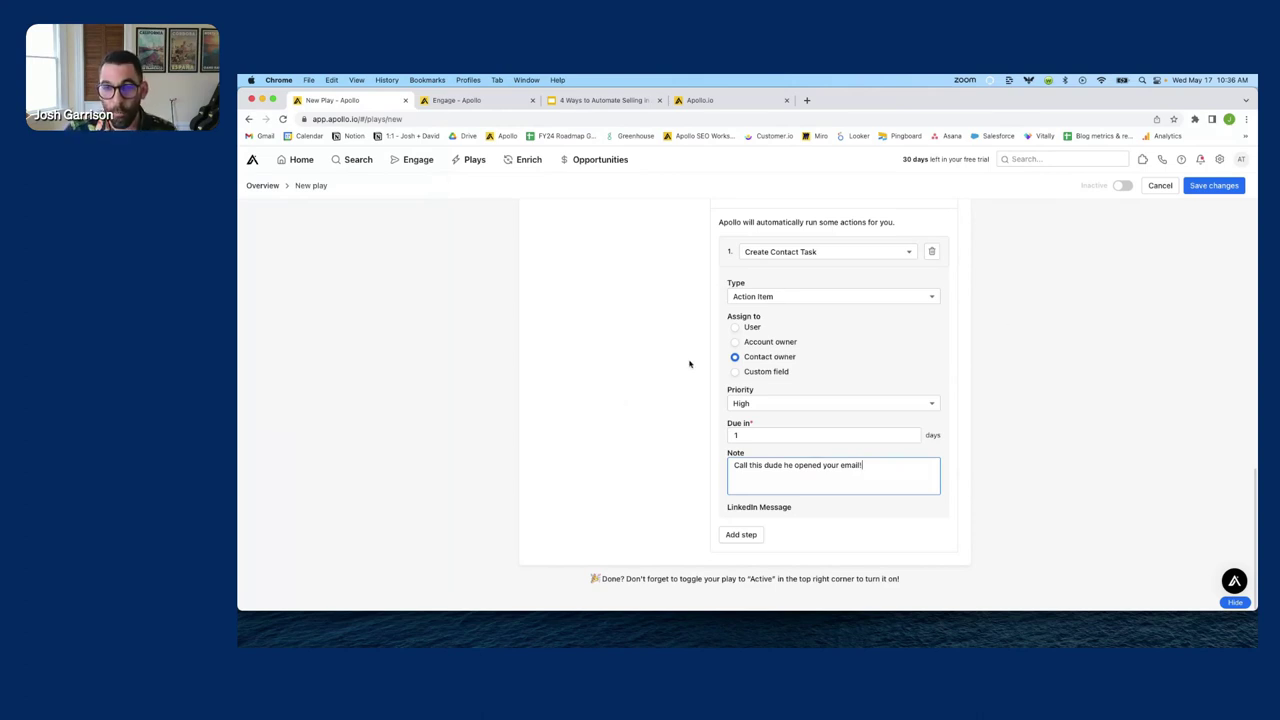
{"action": "scroll", "coordinate": [646, 383], "scroll_direction": "up", "scroll_amount": 2}
{"action": "scroll", "coordinate": [647, 383], "scroll_direction": "up", "scroll_amount": 15}
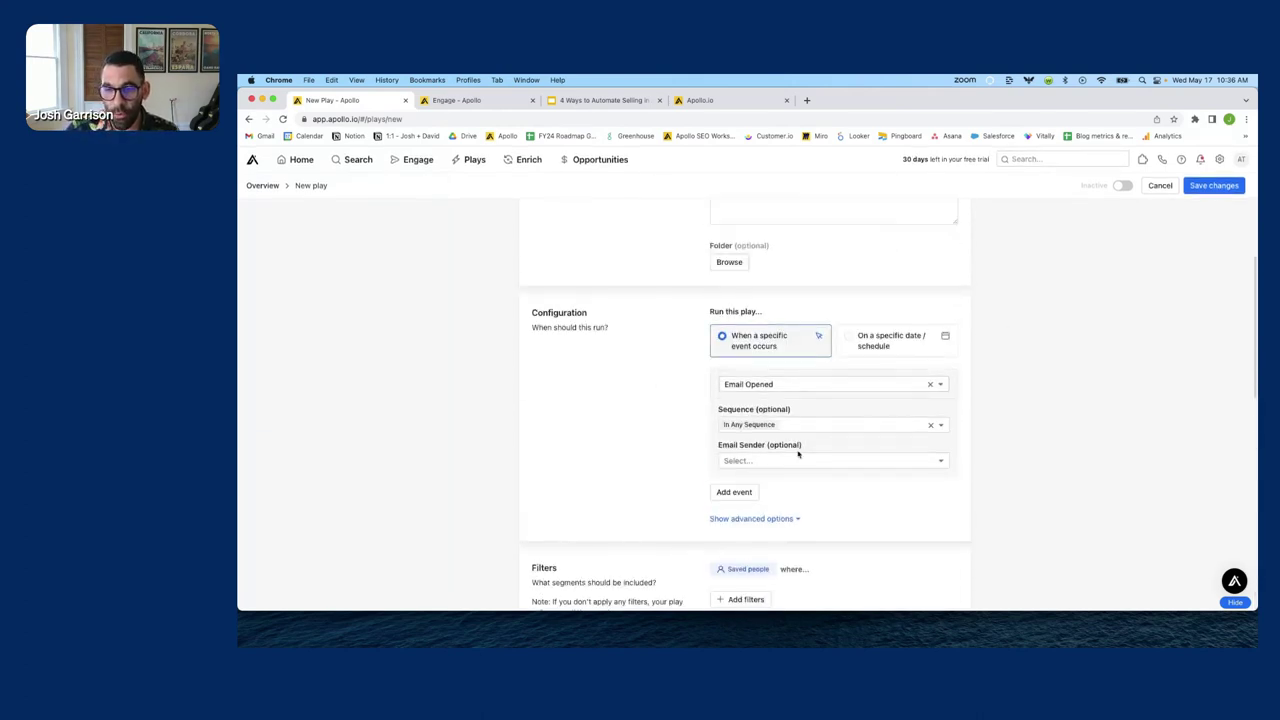
- Look through the other trigger events available for the play, keeping Email Opened selected
{"action": "scroll", "coordinate": [754, 291], "scroll_direction": "down", "scroll_amount": 5}
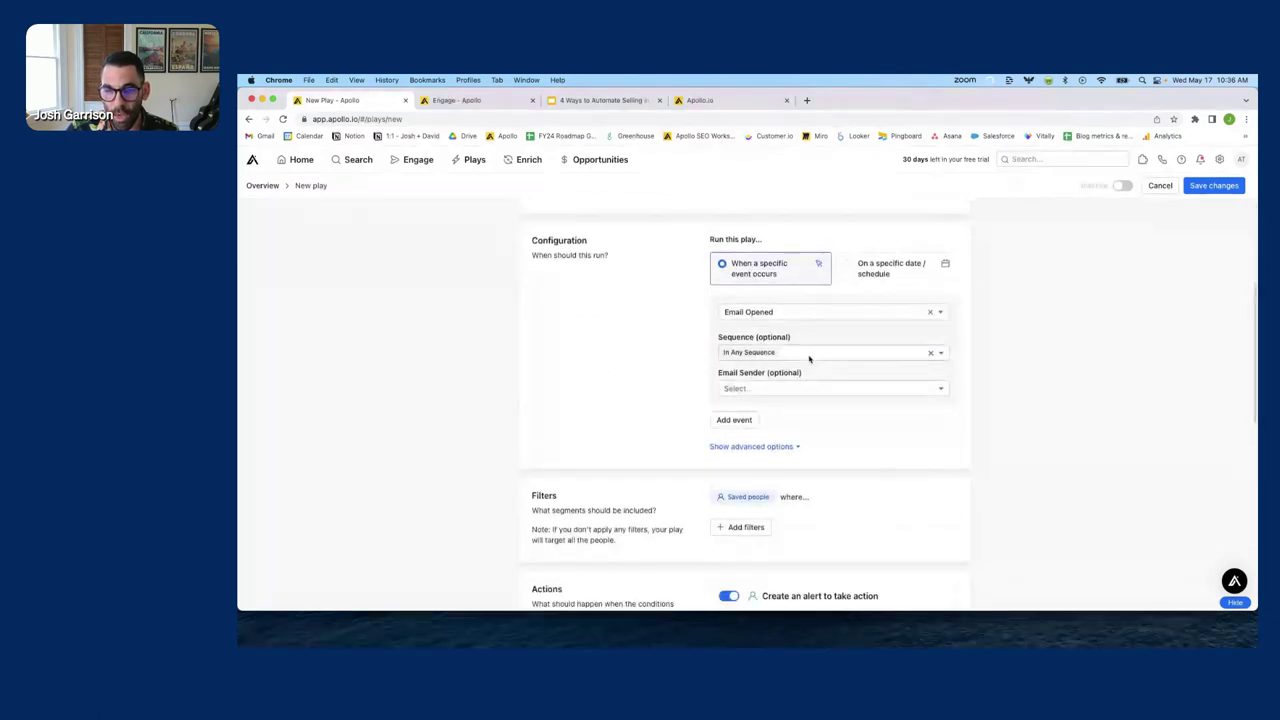
{"action": "left_click", "coordinate": [758, 311]}
{"action": "scroll", "coordinate": [760, 346], "scroll_direction": "up", "scroll_amount": 1}
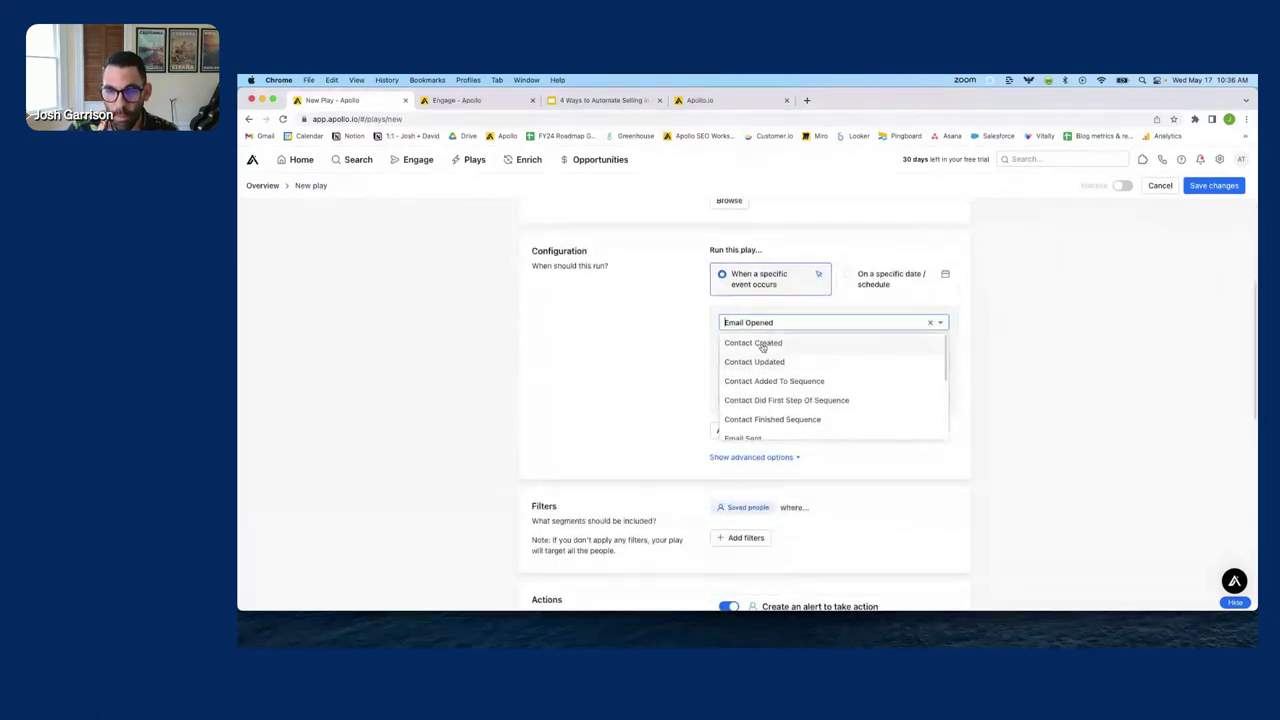
{"action": "scroll", "coordinate": [768, 385], "scroll_direction": "down", "scroll_amount": 2}
{"action": "scroll", "coordinate": [770, 390], "scroll_direction": "down", "scroll_amount": 2}
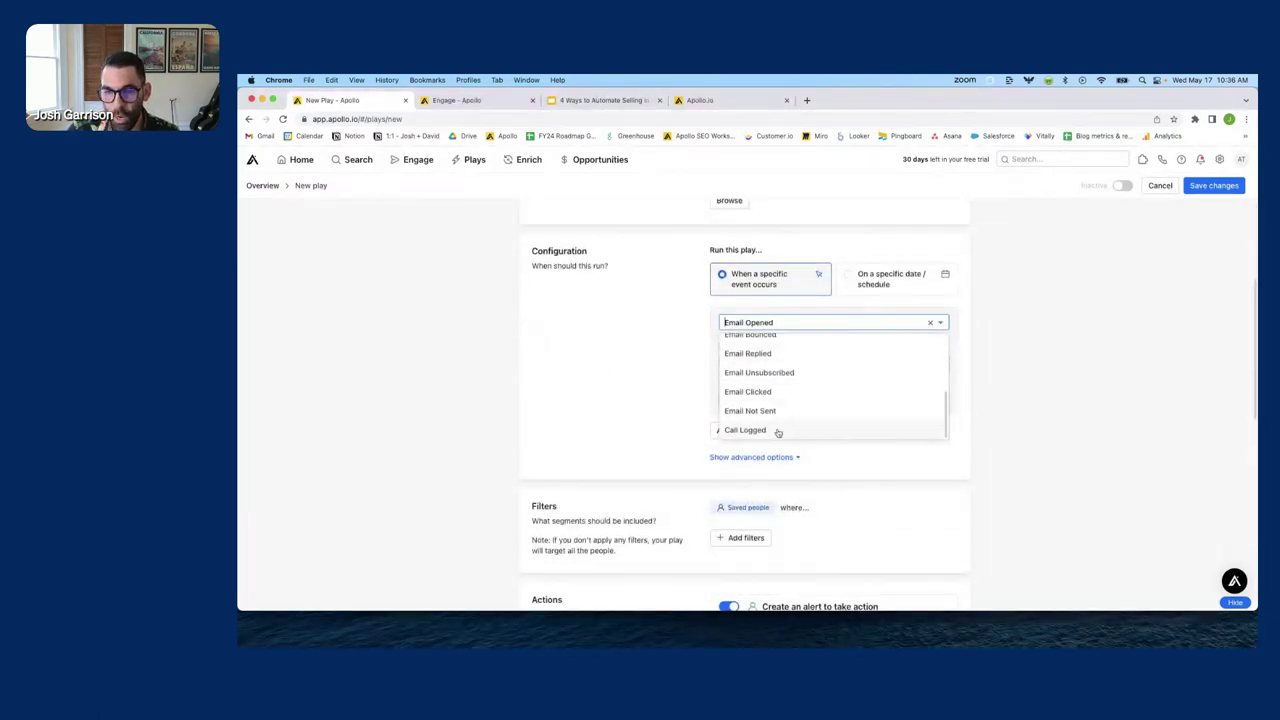
{"action": "left_click", "coordinate": [600, 392]}
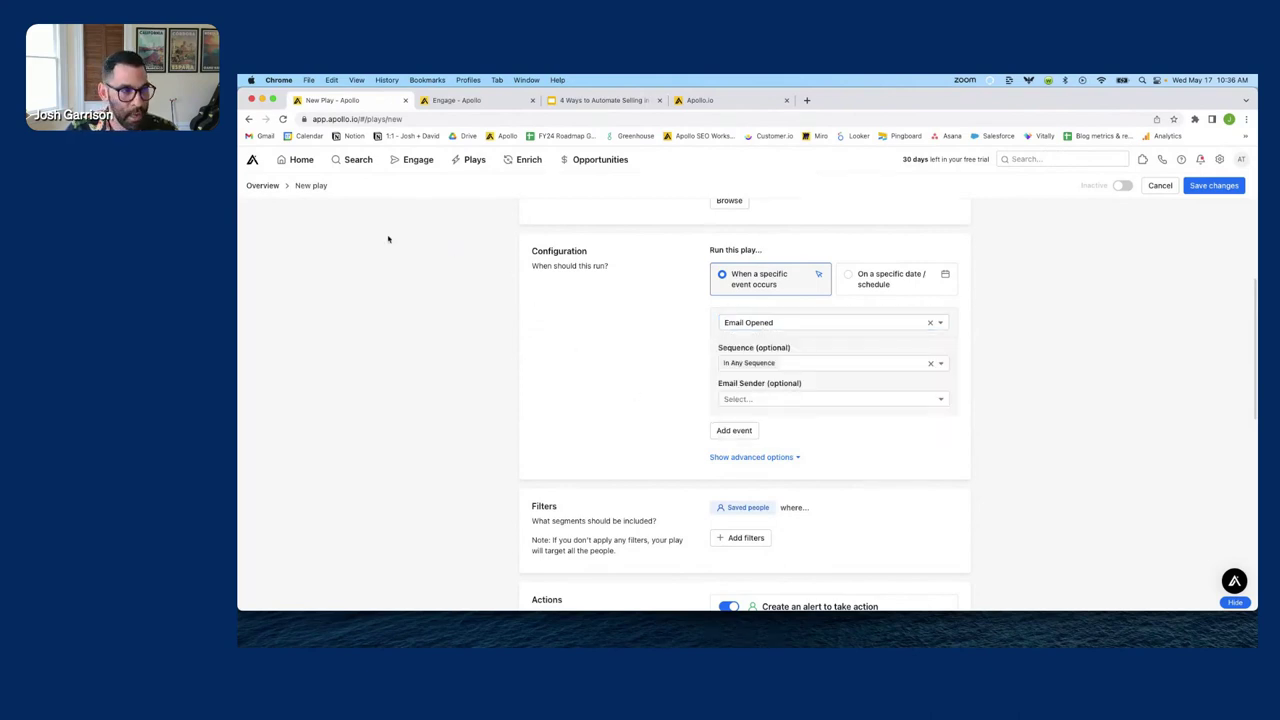
- Switch to the Google Slides presentation 4 Ways to Automate Selling in Apollo and show the Q&A slide
{"action": "left_click", "coordinate": [600, 100]}
{"action": "scroll", "coordinate": [330, 343], "scroll_direction": "down", "scroll_amount": 2}
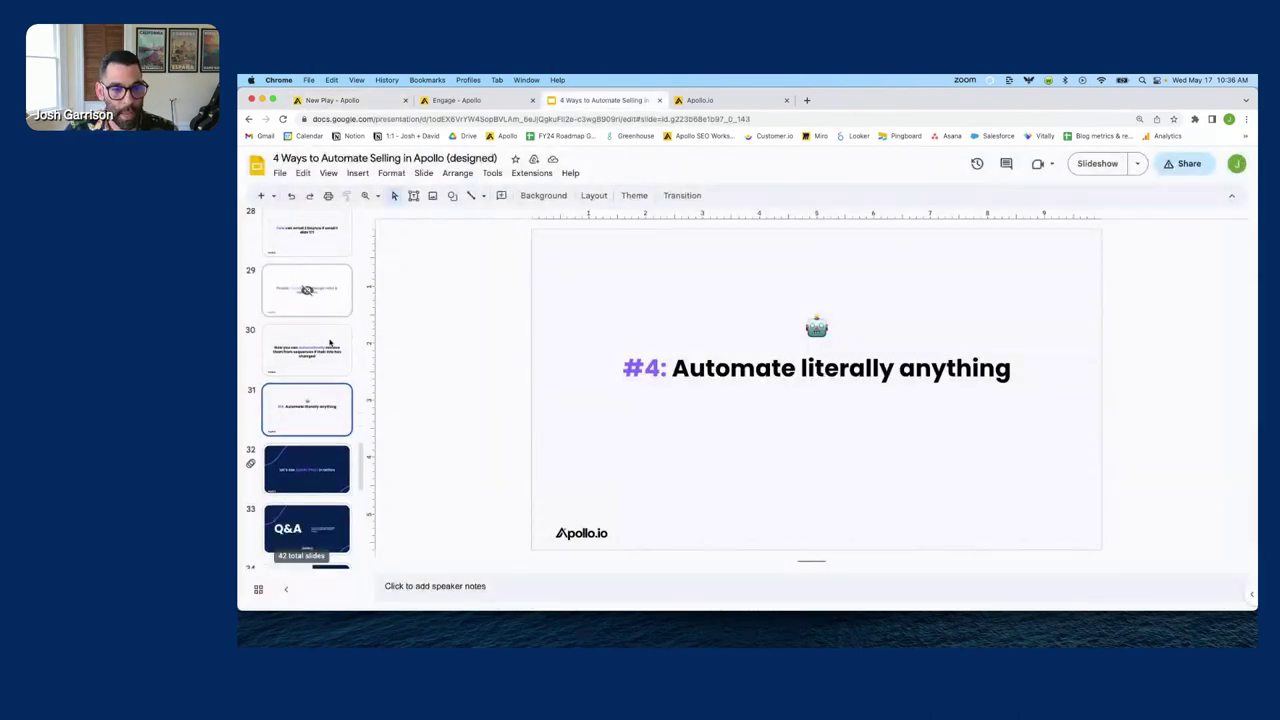
{"action": "scroll", "coordinate": [330, 343], "scroll_direction": "down", "scroll_amount": 1}
{"action": "left_click", "coordinate": [308, 468]}
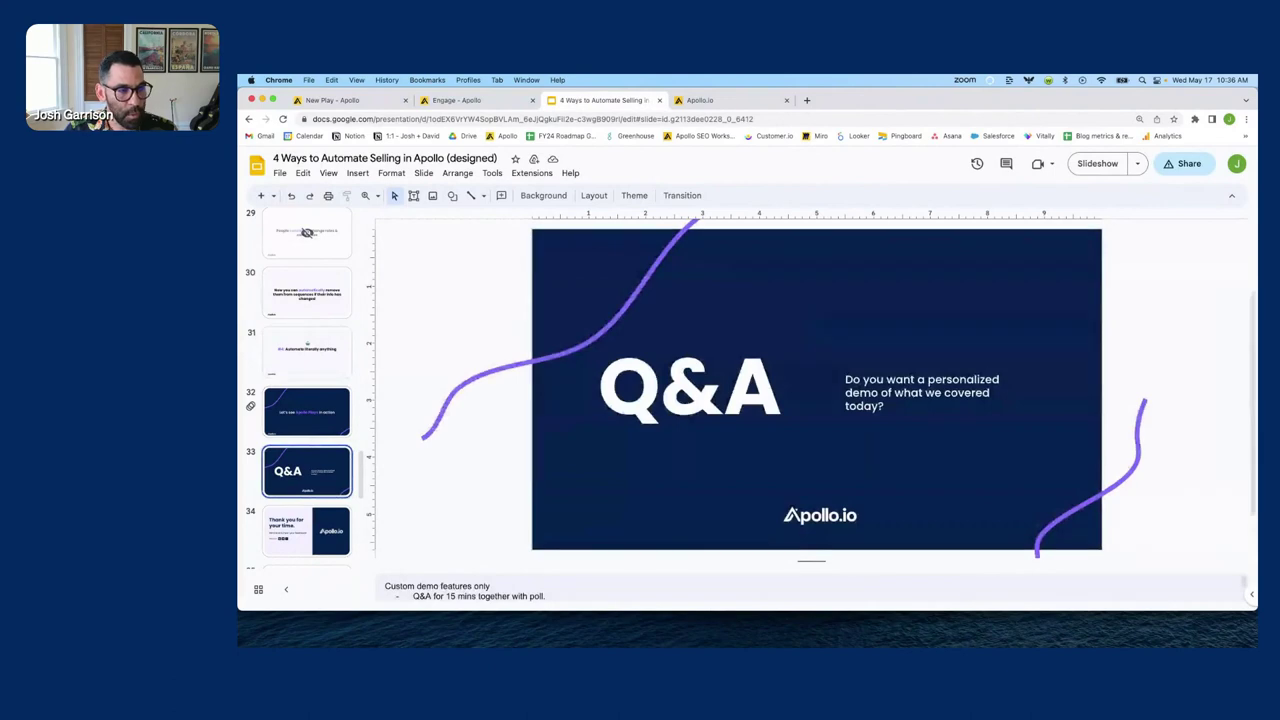